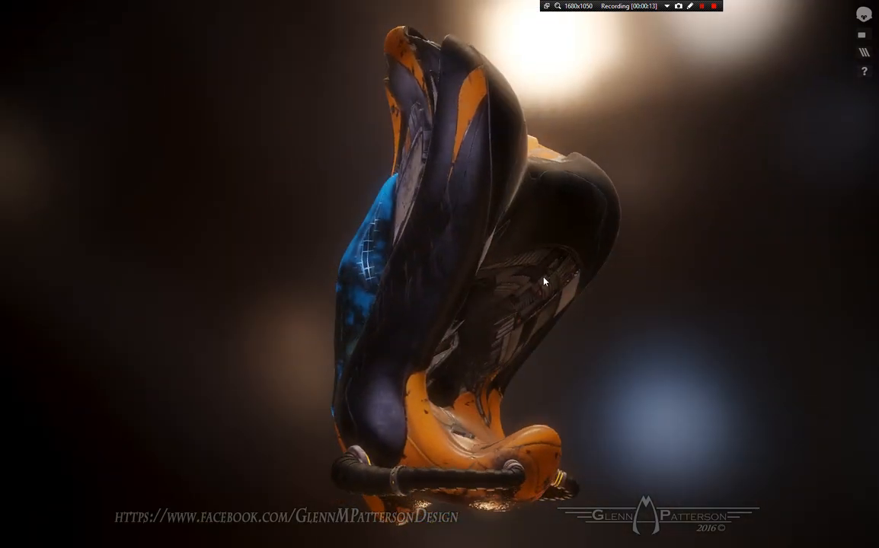
Examine the alien mask model from several sides in the full-screen 3D viewer, and leave full screen.
{"action": "left_click_drag", "start_coordinate": [682, 339], "coordinate": [460, 351]}
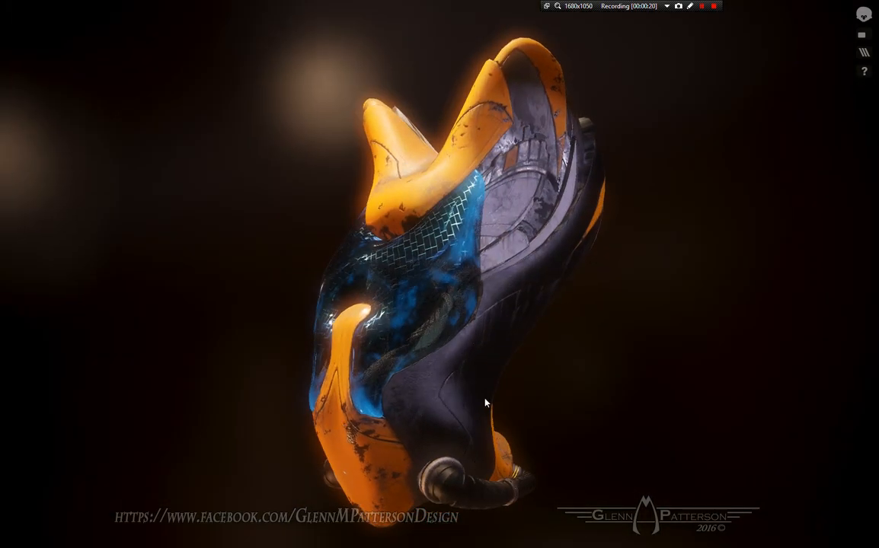
{"action": "left_click_drag", "start_coordinate": [677, 387], "coordinate": [472, 392]}
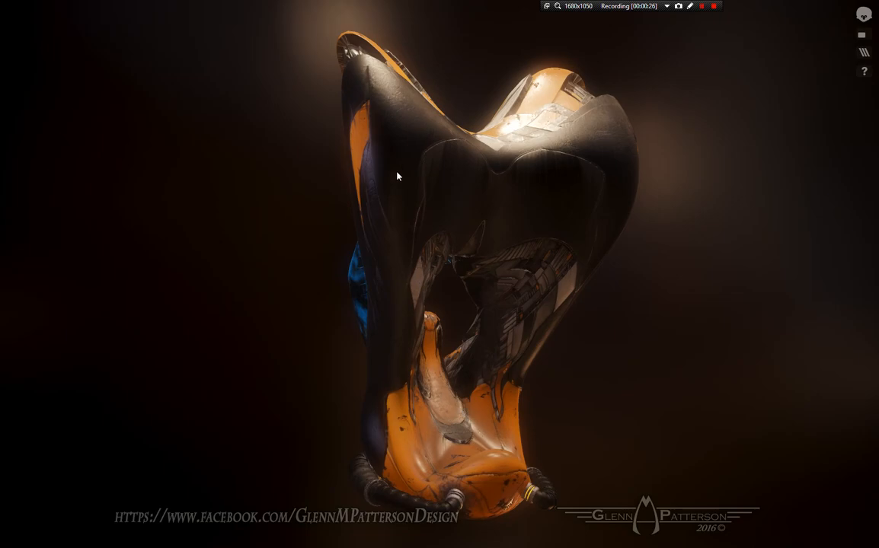
{"action": "left_click_drag", "start_coordinate": [680, 372], "coordinate": [408, 398]}
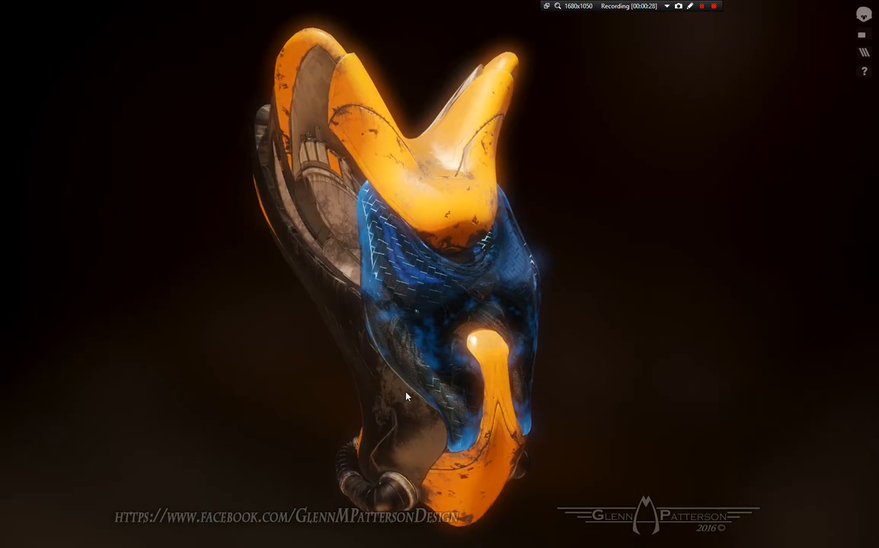
{"action": "left_click_drag", "start_coordinate": [608, 404], "coordinate": [496, 365]}
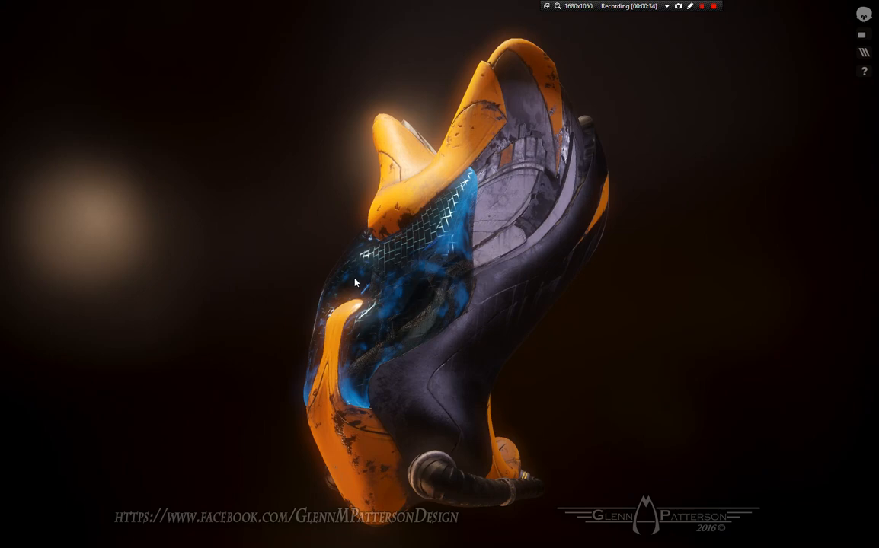
{"action": "left_click_drag", "start_coordinate": [589, 402], "coordinate": [745, 404]}
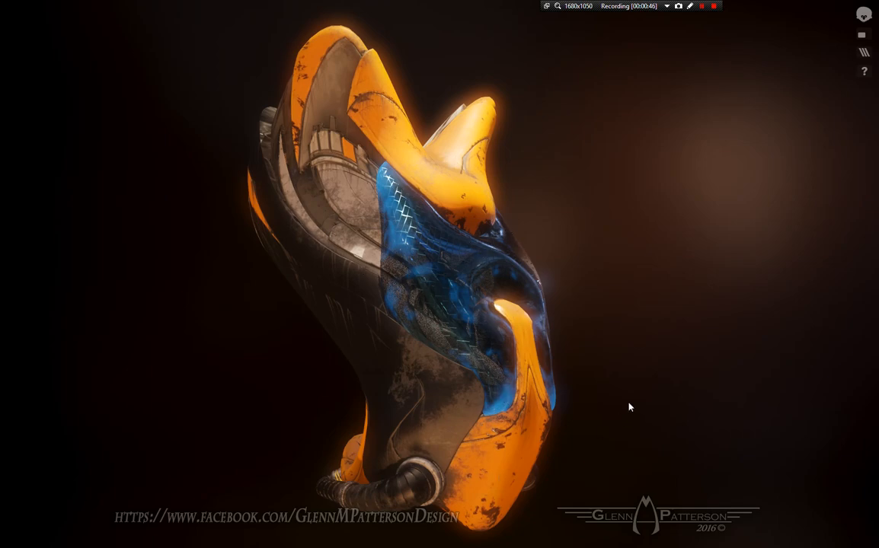
{"action": "left_click_drag", "start_coordinate": [645, 390], "coordinate": [547, 126]}
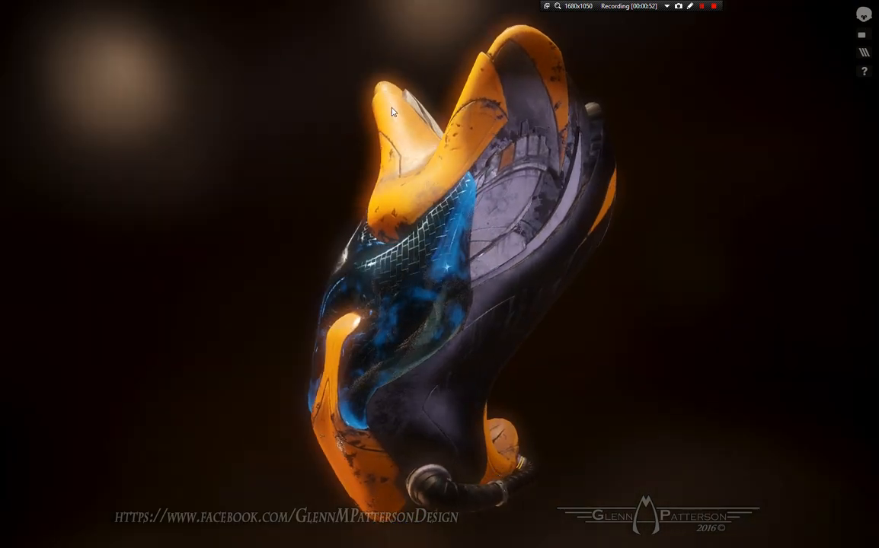
{"action": "left_click_drag", "start_coordinate": [579, 396], "coordinate": [617, 403]}
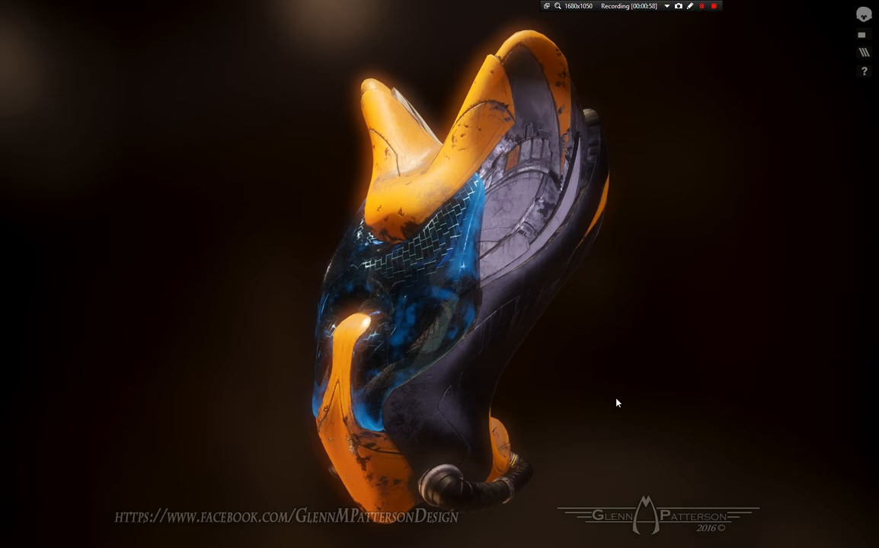
{"action": "left_click_drag", "start_coordinate": [595, 434], "coordinate": [691, 445]}
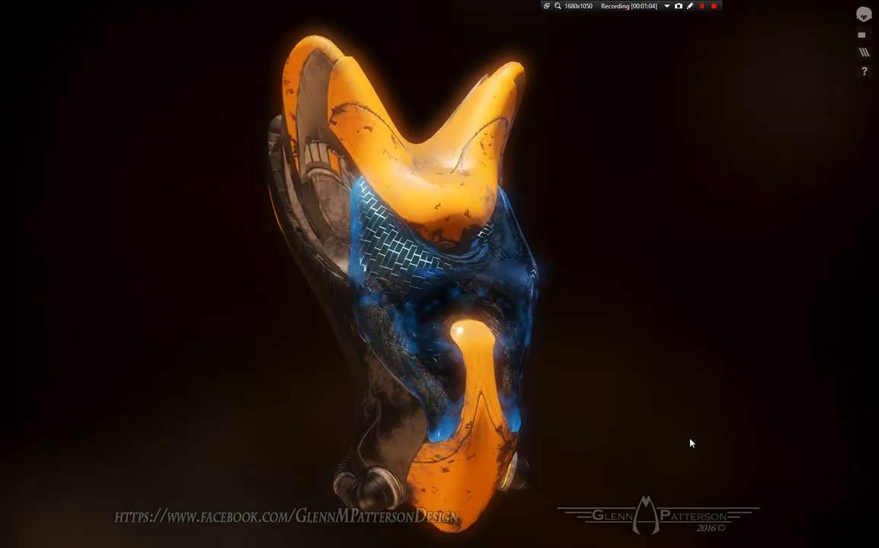
{"action": "key", "text": "Escape"}
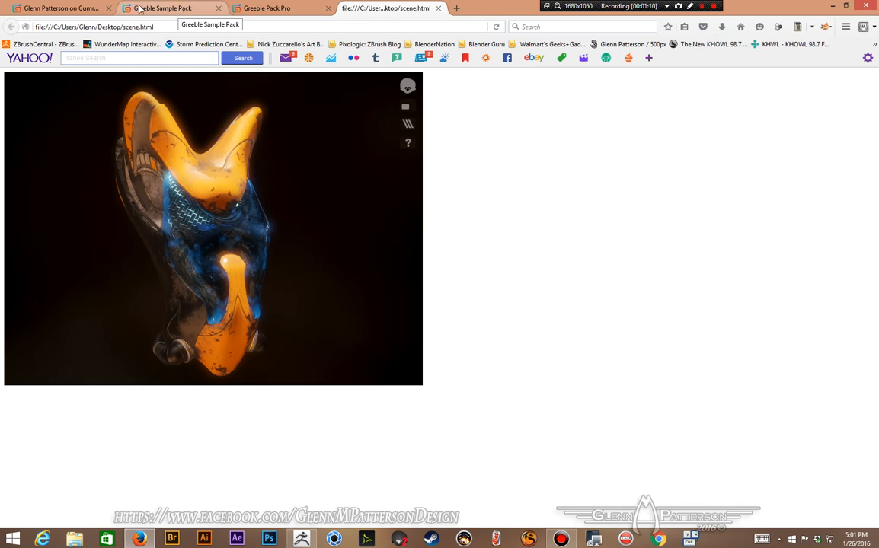
Review the Gumroad storefront and the Greeble Sample Pack page, including its cover image, description and list of included texture maps.
{"action": "left_click", "coordinate": [63, 10]}
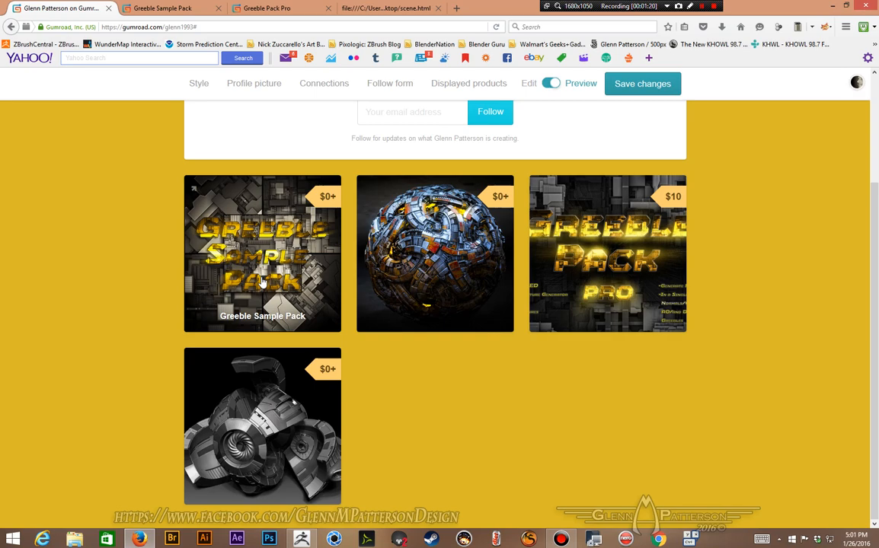
{"action": "left_click", "coordinate": [152, 9]}
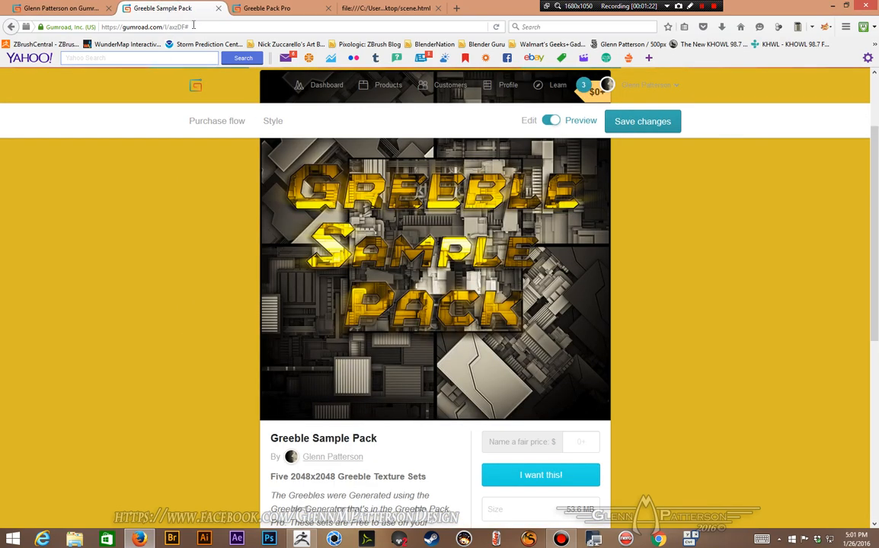
{"action": "scroll", "coordinate": [725, 383], "scroll_direction": "down", "scroll_amount": 3}
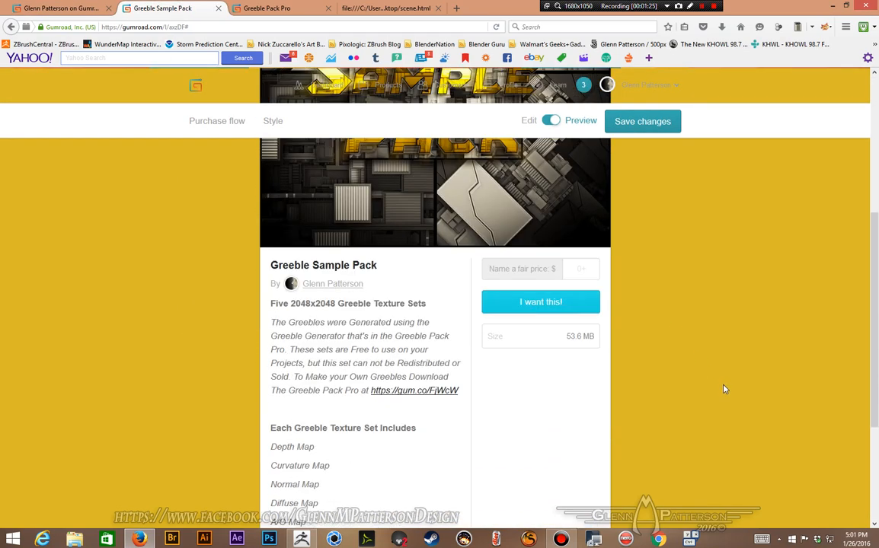
{"action": "scroll", "coordinate": [724, 389], "scroll_direction": "up", "scroll_amount": 4}
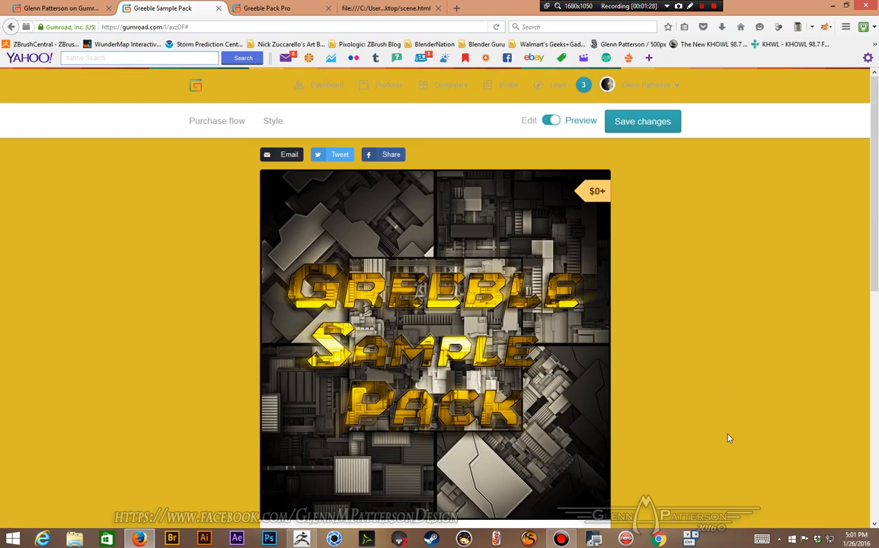
{"action": "scroll", "coordinate": [726, 439], "scroll_direction": "down", "scroll_amount": 7}
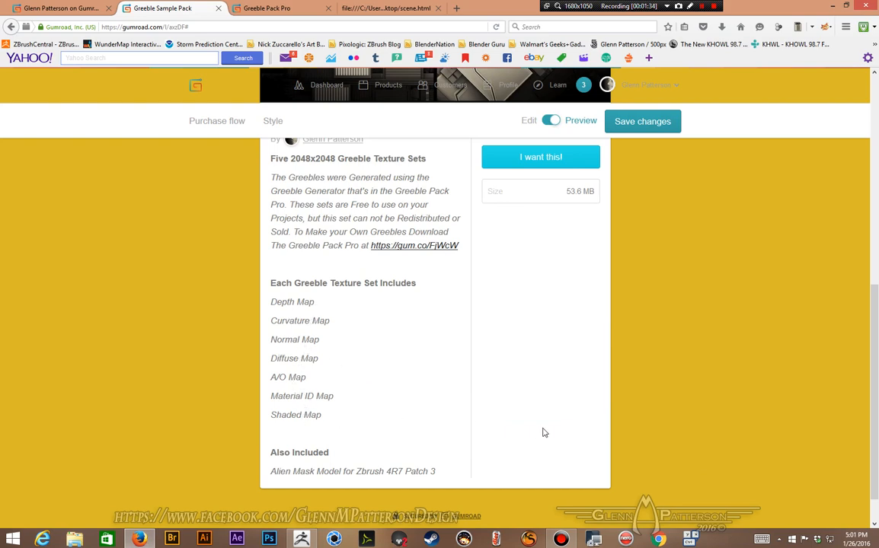
{"action": "scroll", "coordinate": [669, 395], "scroll_direction": "up", "scroll_amount": 5}
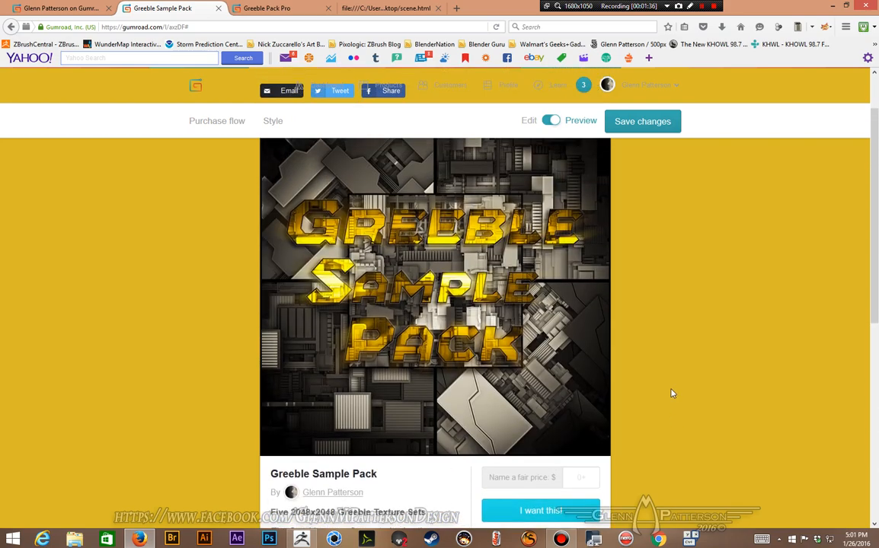
{"action": "scroll", "coordinate": [671, 396], "scroll_direction": "down", "scroll_amount": 2}
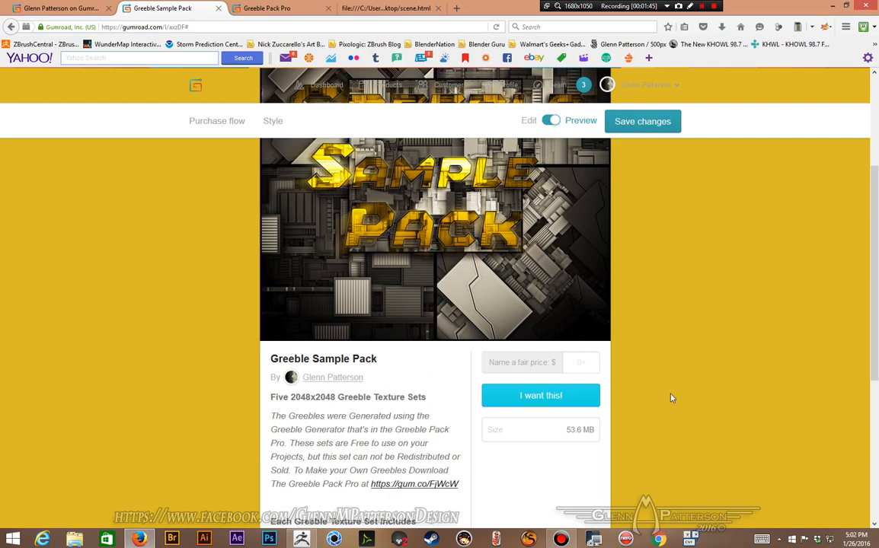
{"action": "scroll", "coordinate": [671, 398], "scroll_direction": "down", "scroll_amount": 3}
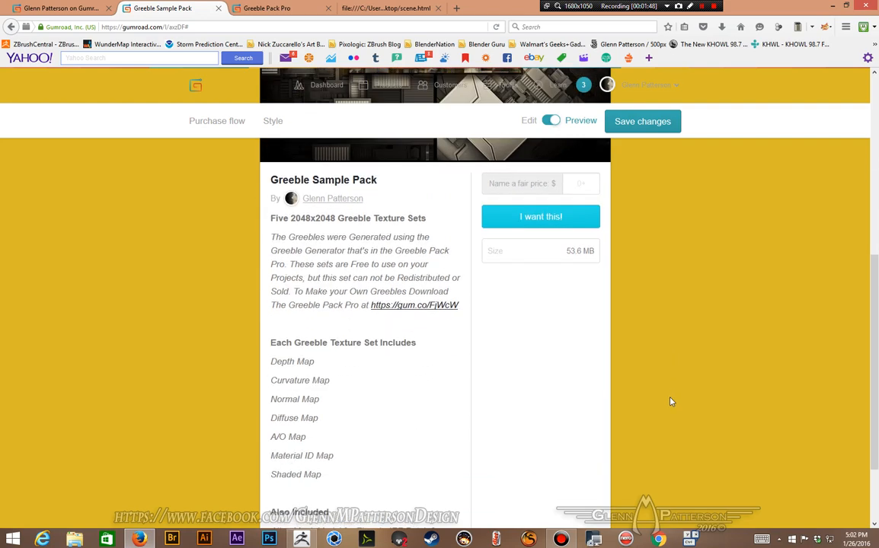
{"action": "scroll", "coordinate": [671, 401], "scroll_direction": "up", "scroll_amount": 5}
{"action": "scroll", "coordinate": [668, 404], "scroll_direction": "down", "scroll_amount": 2}
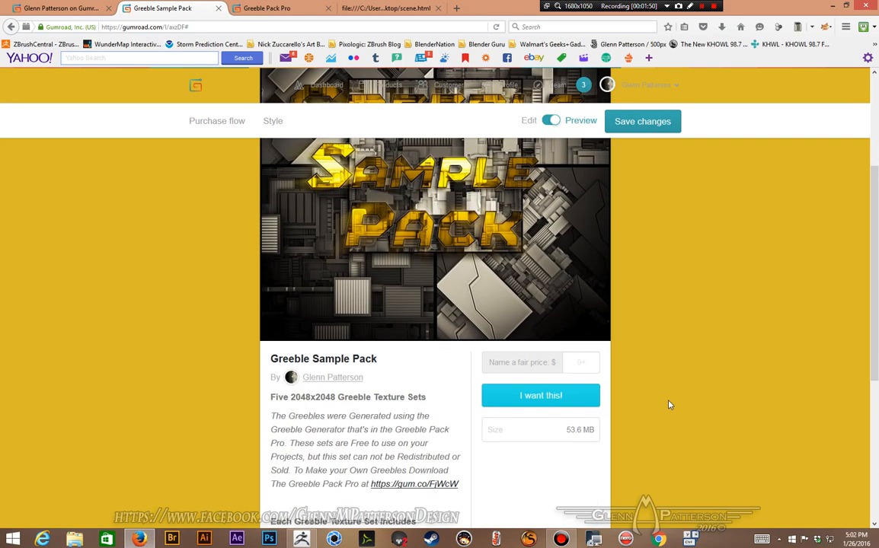
{"action": "scroll", "coordinate": [668, 406], "scroll_direction": "up", "scroll_amount": 3}
{"action": "scroll", "coordinate": [668, 408], "scroll_direction": "down", "scroll_amount": 1}
{"action": "scroll", "coordinate": [670, 411], "scroll_direction": "up", "scroll_amount": 1}
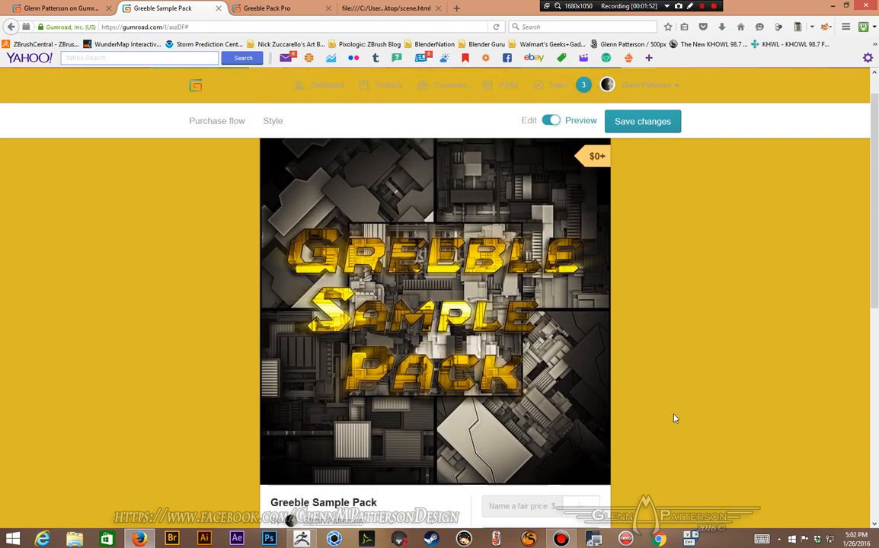
{"action": "scroll", "coordinate": [674, 418], "scroll_direction": "down", "scroll_amount": 2}
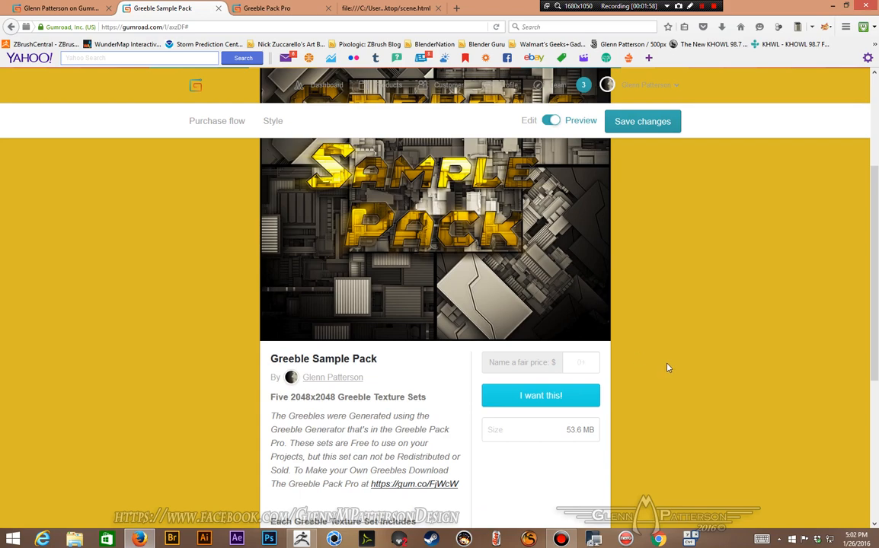
{"action": "scroll", "coordinate": [667, 368], "scroll_direction": "down", "scroll_amount": 4}
{"action": "scroll", "coordinate": [668, 370], "scroll_direction": "up", "scroll_amount": 6}
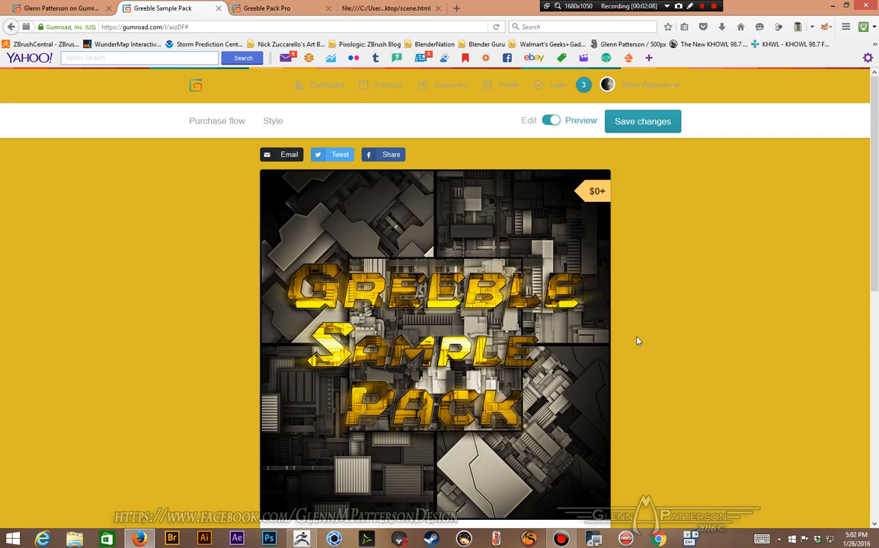
{"action": "scroll", "coordinate": [637, 341], "scroll_direction": "down", "scroll_amount": 3}
{"action": "scroll", "coordinate": [660, 357], "scroll_direction": "up", "scroll_amount": 3}
View the Greeble Pack Pro product page and return to the Greeble Sample Pack page.
{"action": "left_click", "coordinate": [262, 8]}
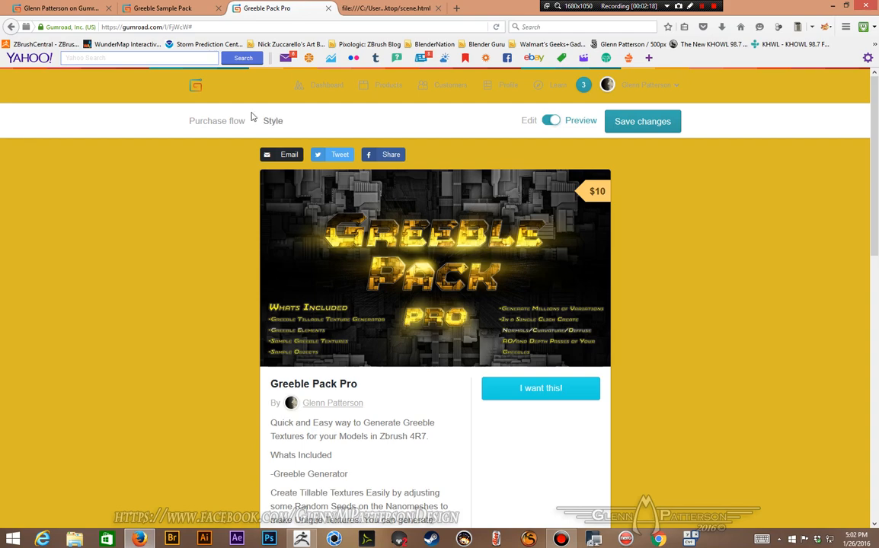
{"action": "left_click", "coordinate": [148, 9]}
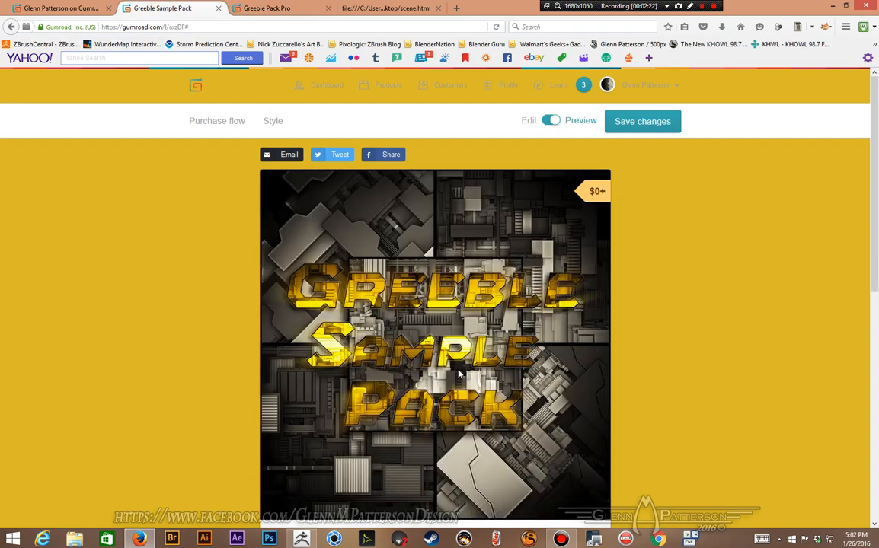
{"action": "scroll", "coordinate": [683, 437], "scroll_direction": "down", "scroll_amount": 1}
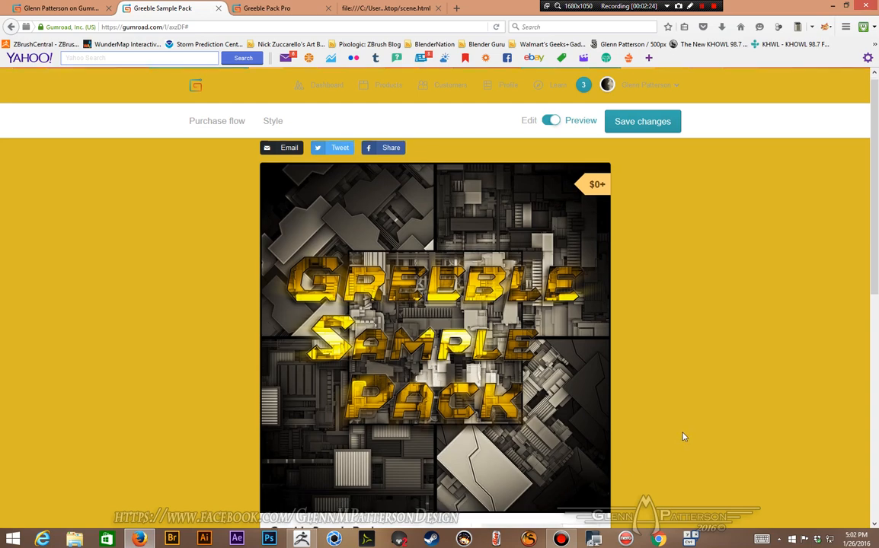
{"action": "scroll", "coordinate": [681, 436], "scroll_direction": "down", "scroll_amount": 1}
{"action": "scroll", "coordinate": [681, 437], "scroll_direction": "up", "scroll_amount": 1}
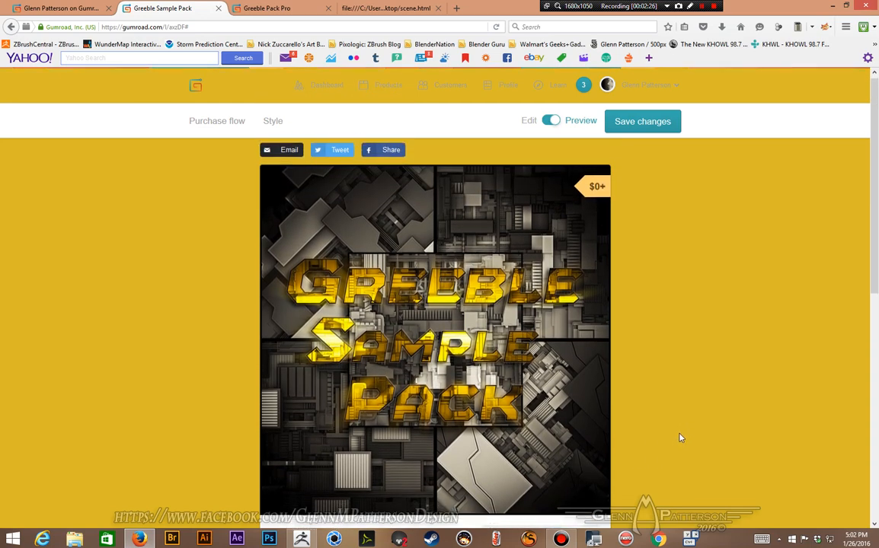
{"action": "scroll", "coordinate": [679, 437], "scroll_direction": "down", "scroll_amount": 2}
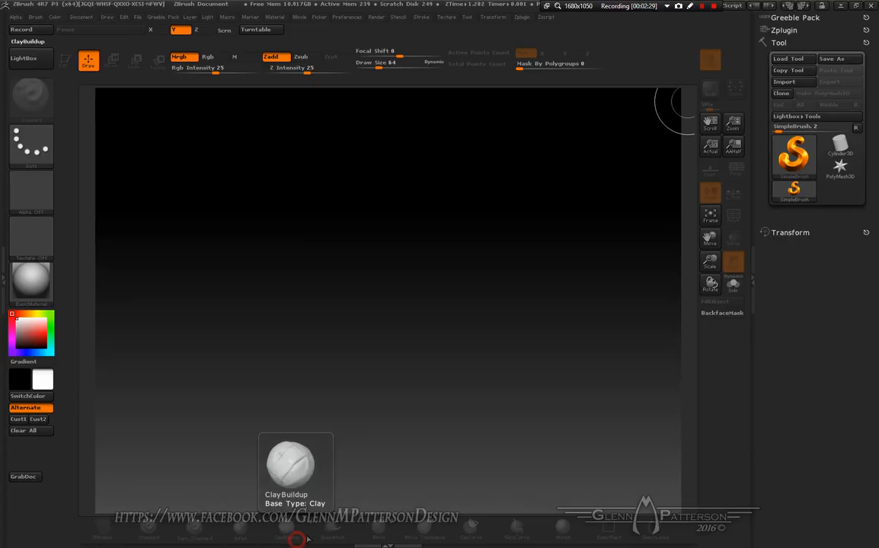
Switch to ZBrush, draw a Ring3D primitive in the middle of the canvas and put it in Edit mode.
{"action": "left_click", "coordinate": [301, 539]}
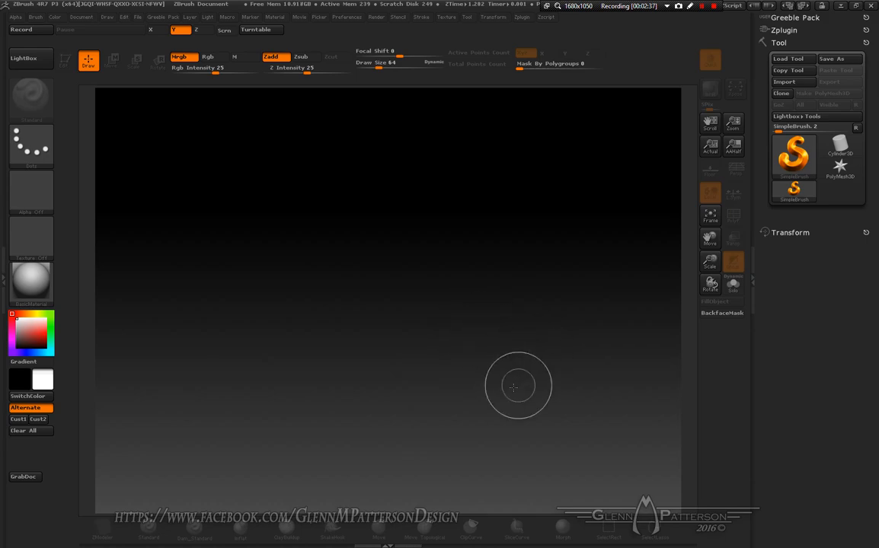
{"action": "left_click", "coordinate": [794, 159]}
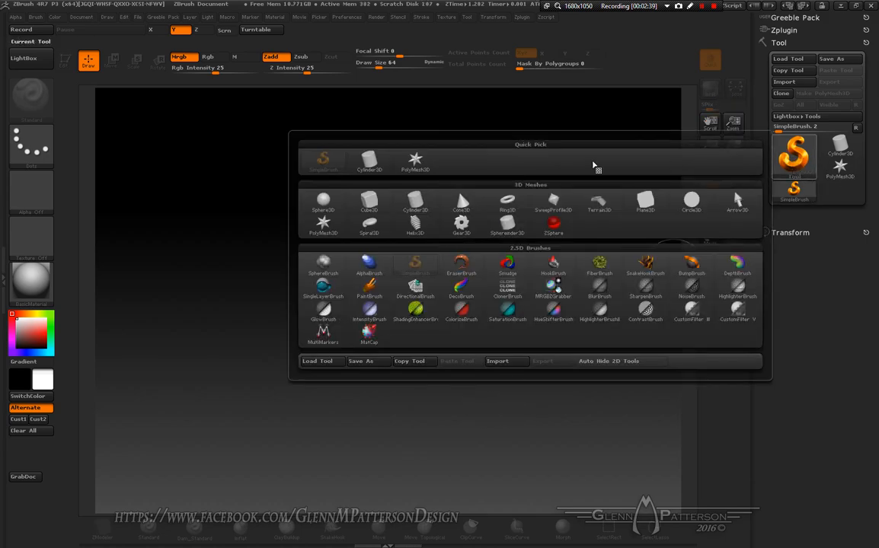
{"action": "left_click", "coordinate": [508, 207]}
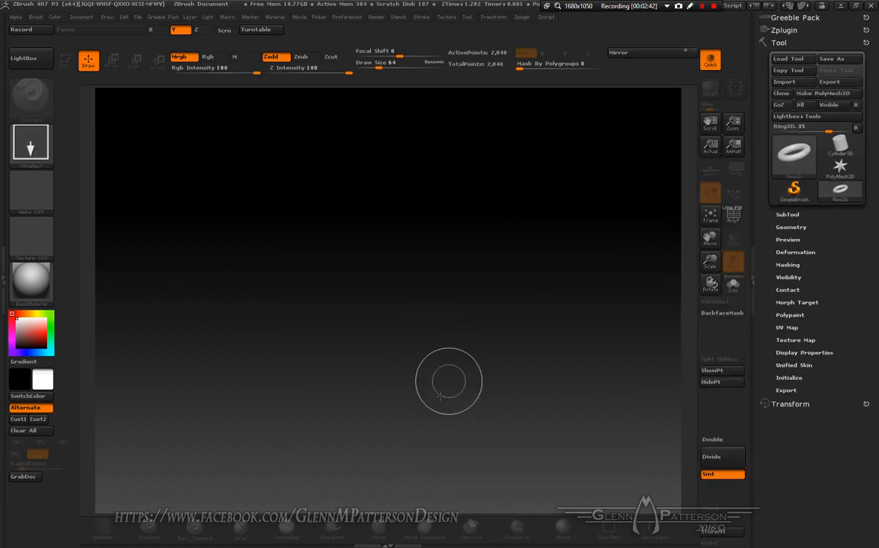
{"action": "left_click_drag", "start_coordinate": [396, 329], "coordinate": [392, 539]}
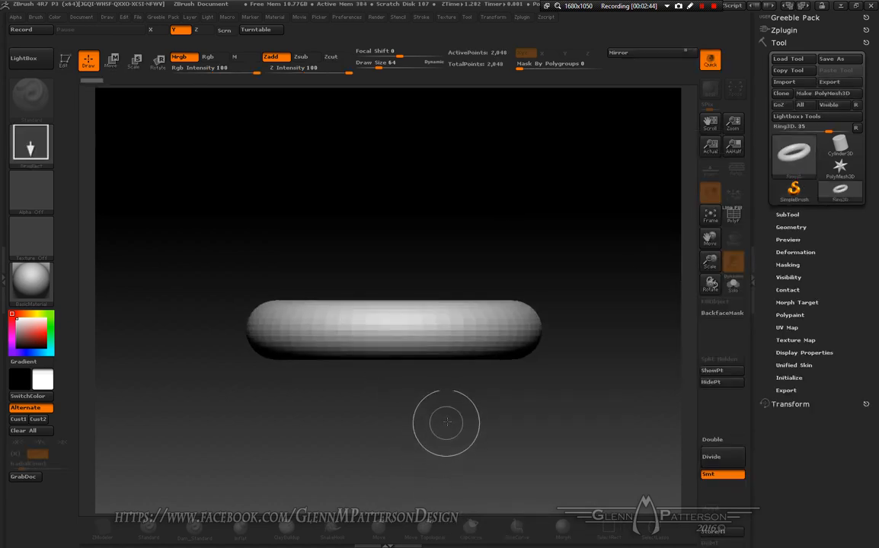
{"action": "key", "text": "t"}
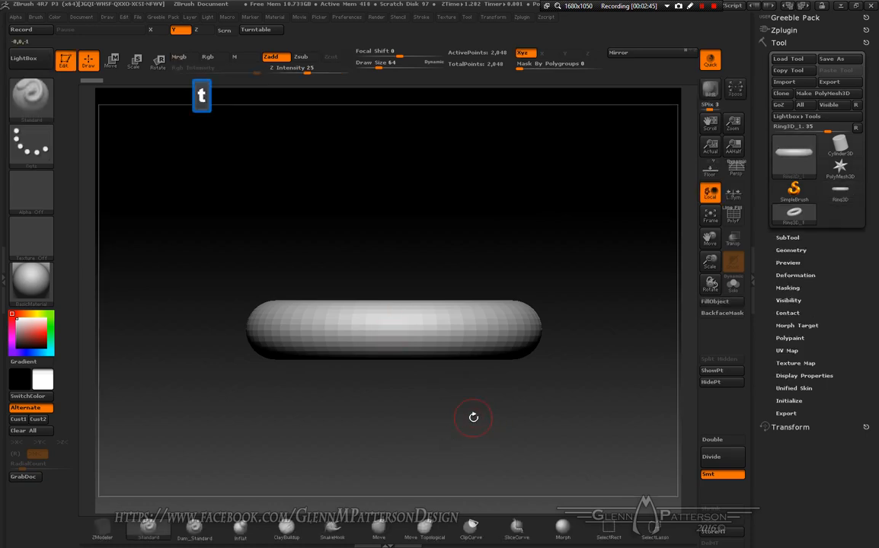
{"action": "left_click_drag", "start_coordinate": [477, 415], "coordinate": [451, 457]}
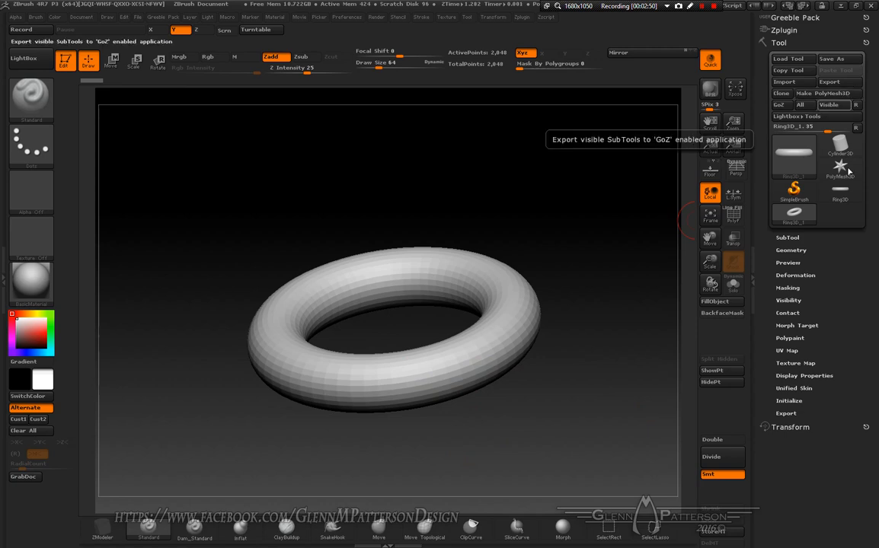
Show the ring's PolyFrame wireframe and set its SDivide initialization value to 48.
{"action": "left_click", "coordinate": [788, 401]}
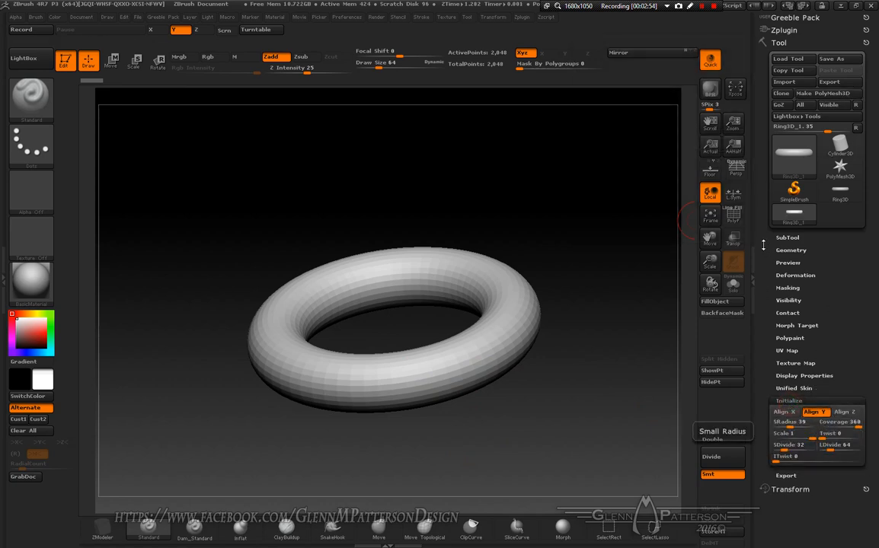
{"action": "left_click", "coordinate": [731, 216]}
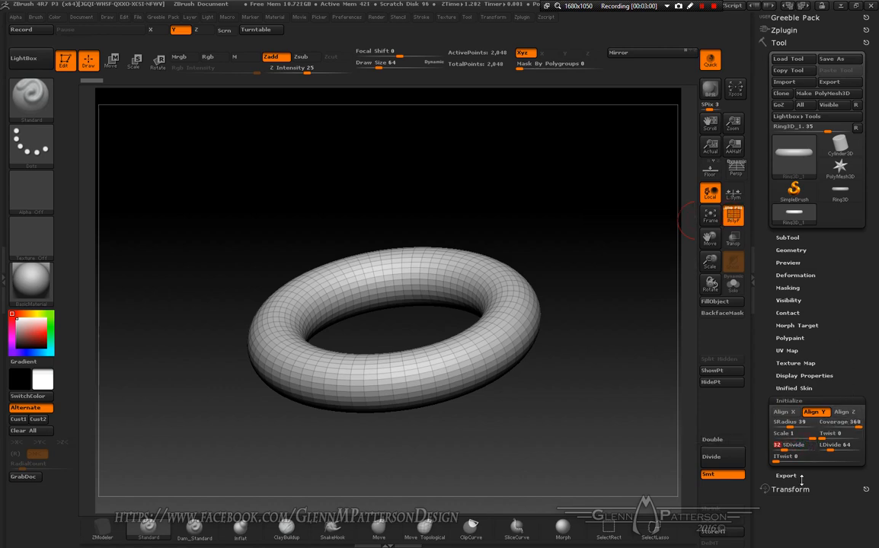
{"action": "type", "text": "48"}
{"action": "key", "text": "Return"}
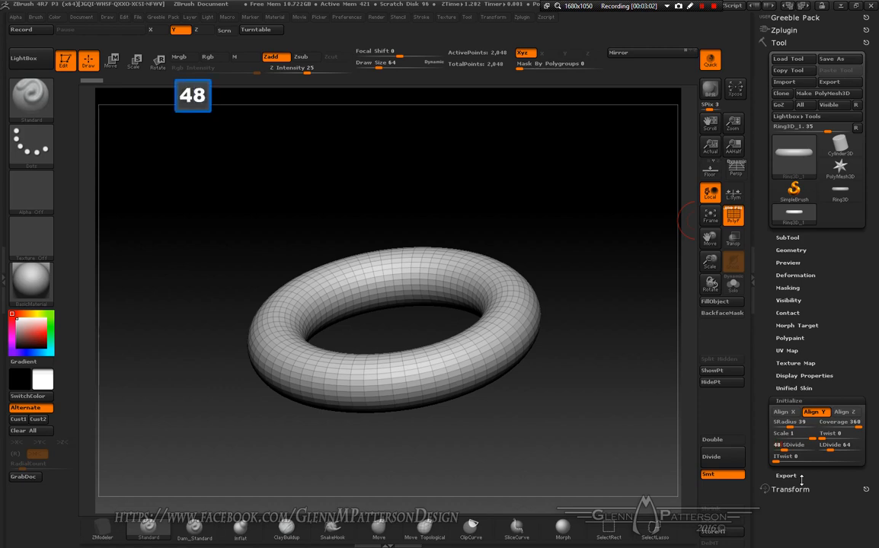
Set the ring's LDivide initialization value to 84 and convert the ring into a PolyMesh3D.
{"action": "key", "text": "Tab"}
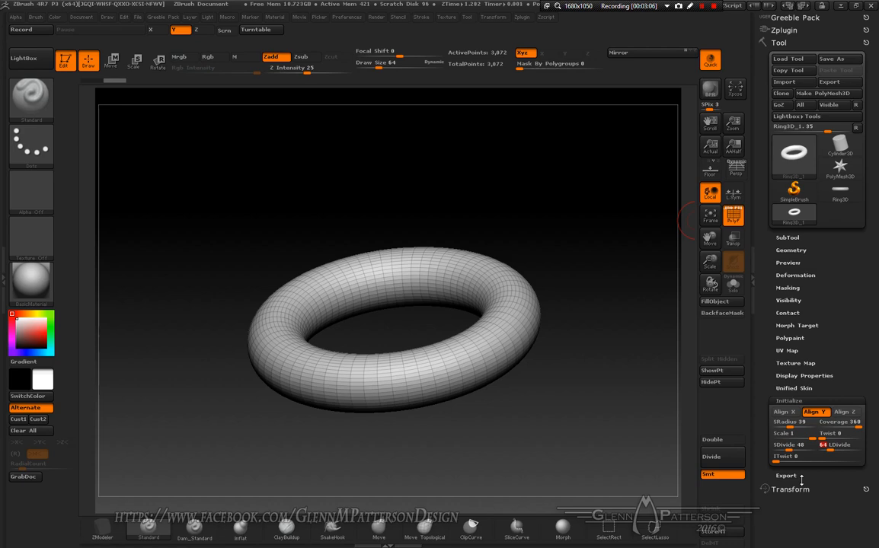
{"action": "type", "text": "84"}
{"action": "key", "text": "Return"}
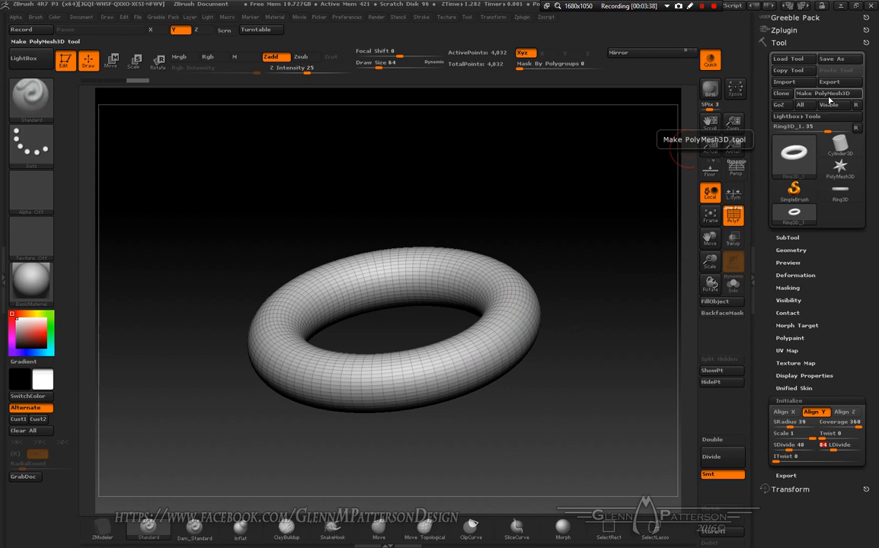
{"action": "left_click", "coordinate": [828, 96]}
{"action": "left_click_drag", "start_coordinate": [517, 420], "coordinate": [682, 237]}
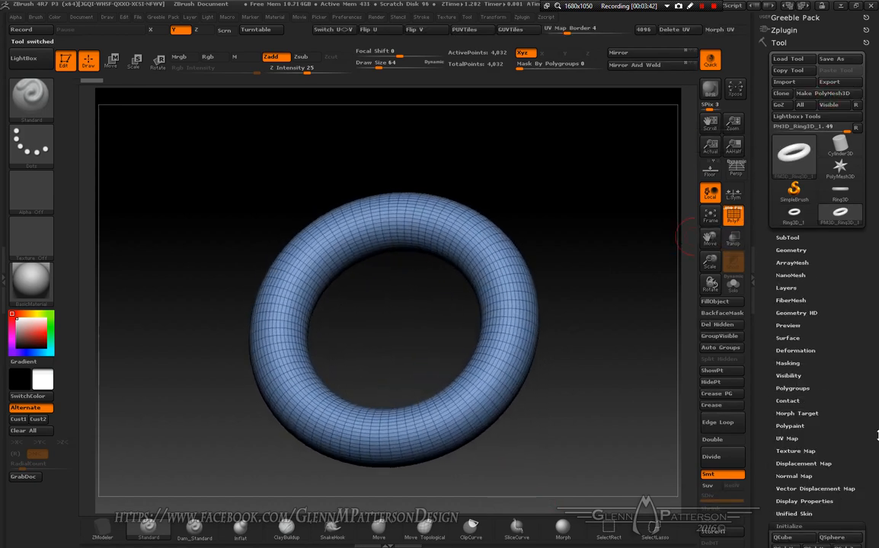
Start importing an image for the ring's Texture Map and browse to folder 04 of the Greeble Sample Pack.
{"action": "mouse_move", "coordinate": [858, 394]}
{"action": "left_mouse_down"}
{"action": "mouse_move", "coordinate": [860, 361]}
{"action": "mouse_move", "coordinate": [860, 404]}
{"action": "mouse_move", "coordinate": [858, 396]}
{"action": "left_mouse_up"}
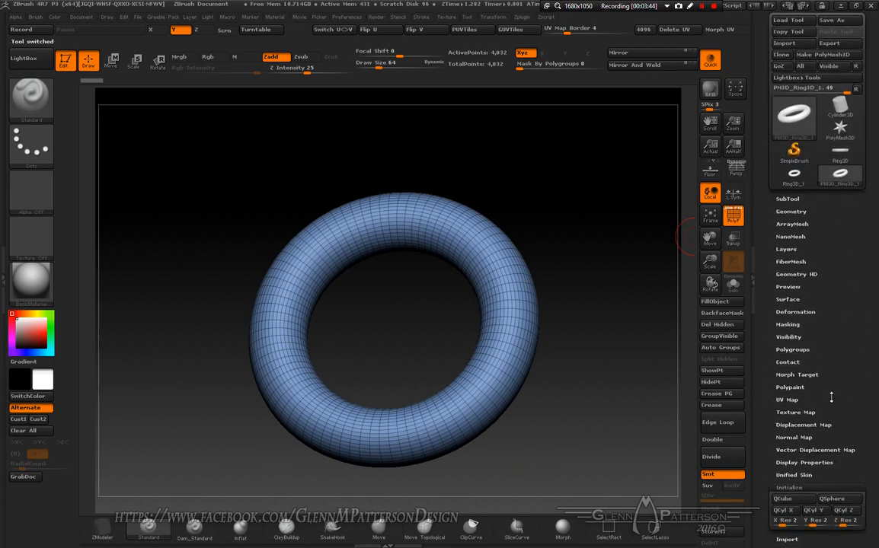
{"action": "left_click", "coordinate": [795, 412]}
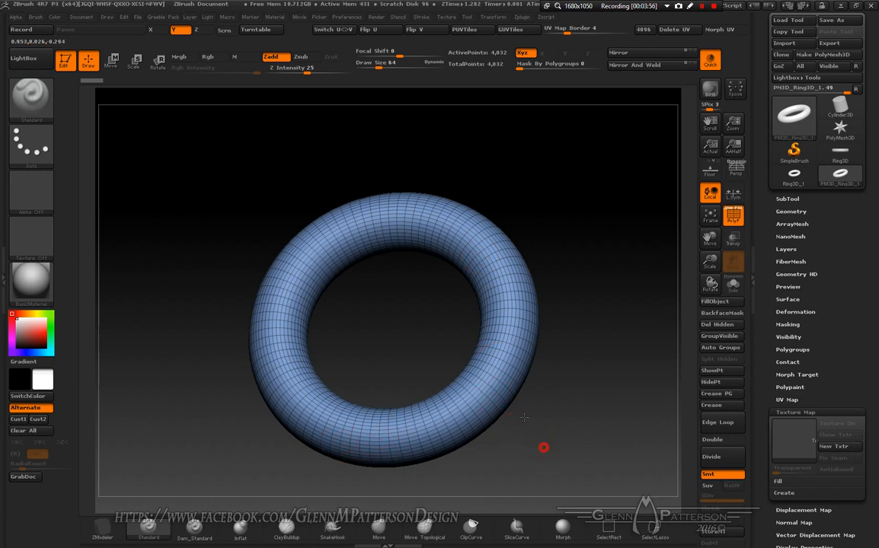
{"action": "left_click_drag", "start_coordinate": [524, 417], "coordinate": [511, 395]}
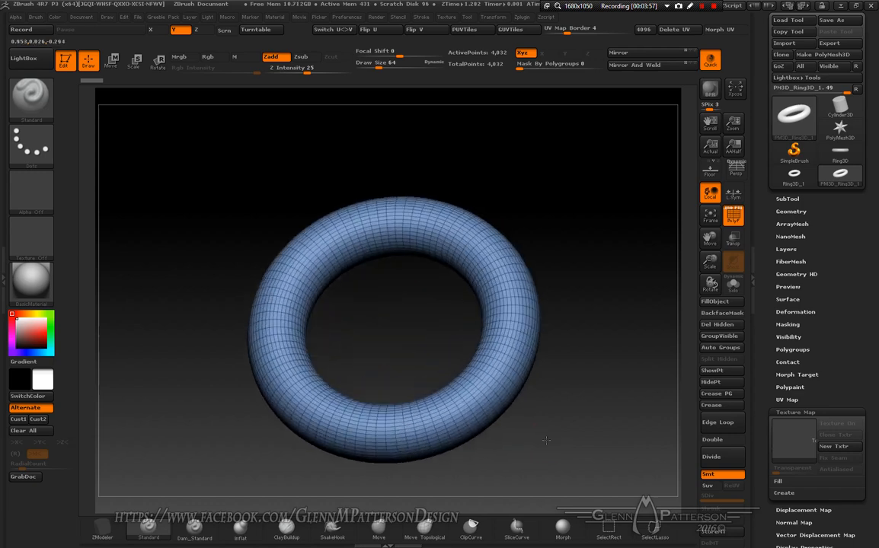
{"action": "left_click", "coordinate": [793, 446]}
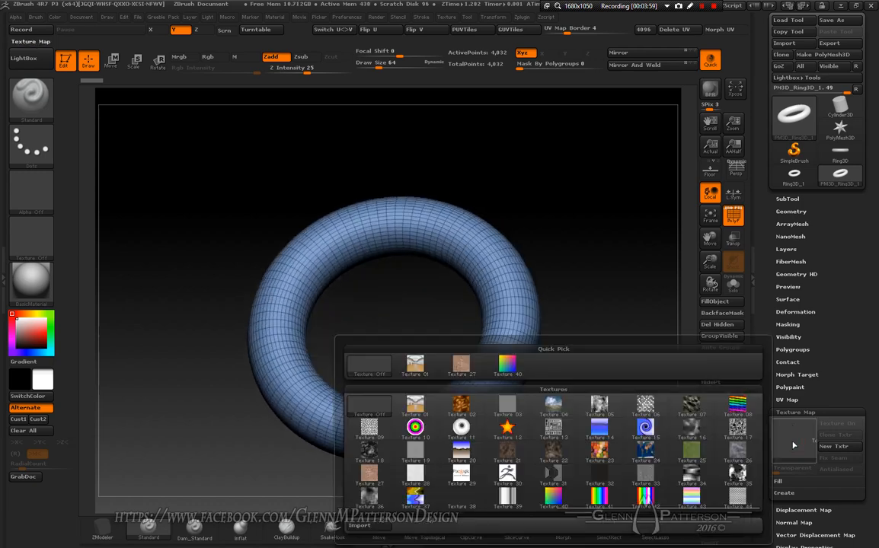
{"action": "left_click", "coordinate": [360, 526]}
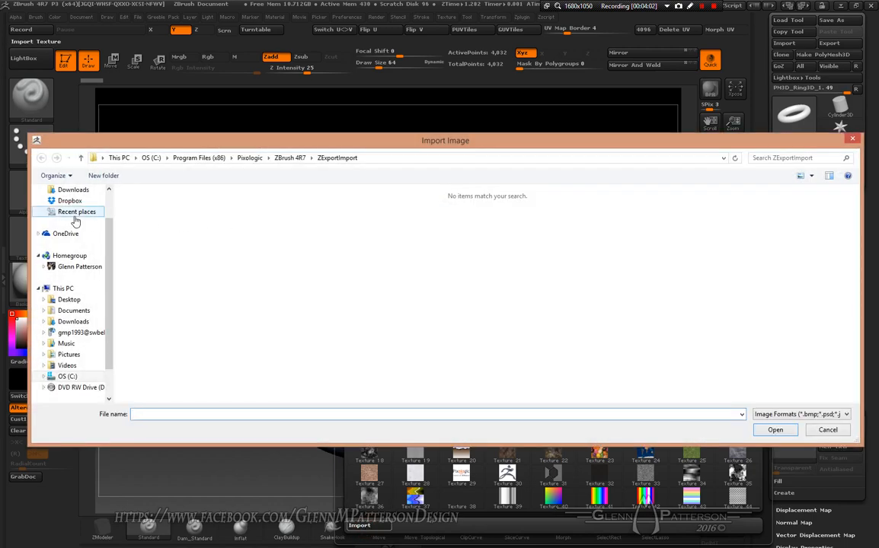
{"action": "left_click", "coordinate": [72, 214]}
{"action": "double_click", "coordinate": [136, 206]}
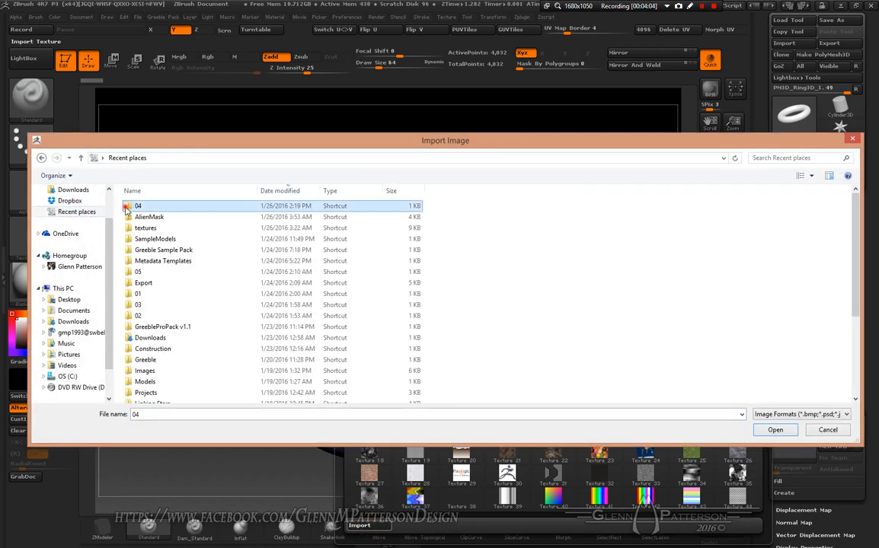
{"action": "left_click", "coordinate": [138, 158]}
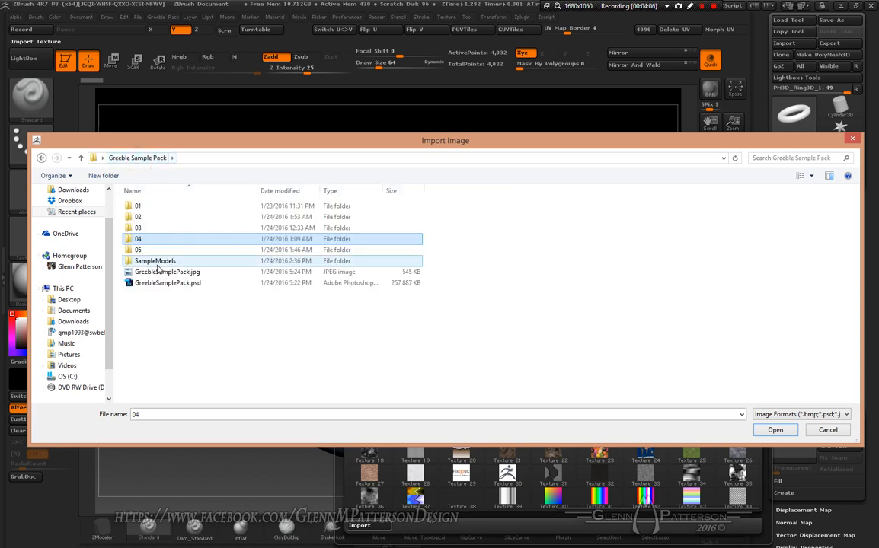
{"action": "left_click_drag", "start_coordinate": [163, 312], "coordinate": [137, 316]}
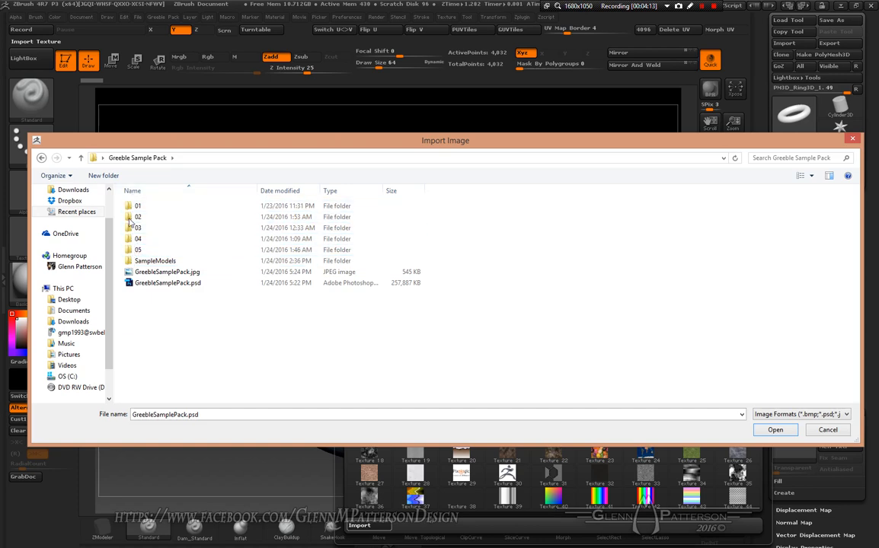
{"action": "double_click", "coordinate": [128, 243]}
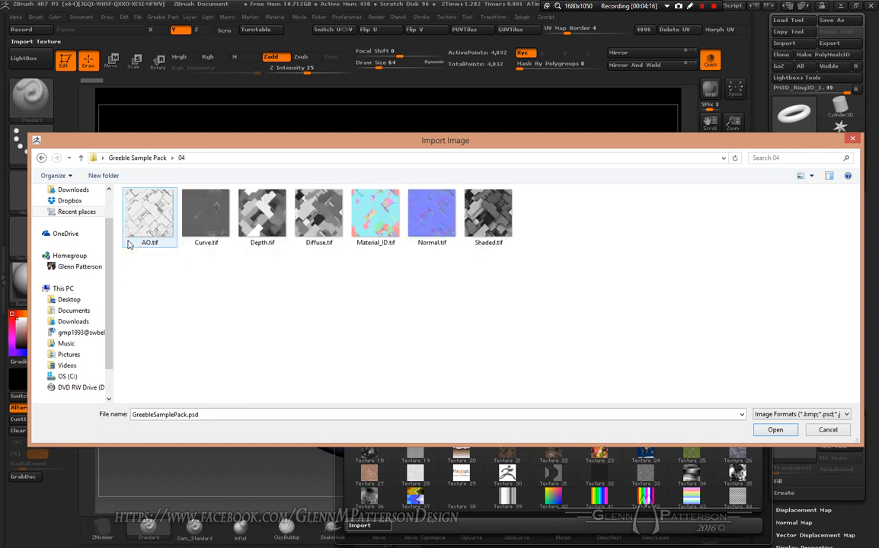
Enlarge the file thumbnails, import Shaded.tif as the ring's texture and hide the PolyFrame wireframe.
{"action": "left_click", "coordinate": [811, 176]}
{"action": "left_click", "coordinate": [827, 158]}
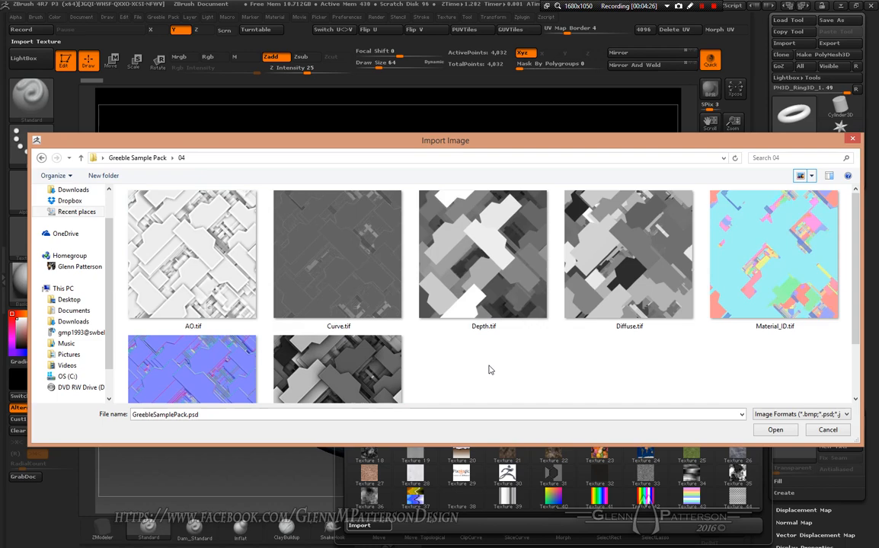
{"action": "left_click", "coordinate": [444, 373]}
{"action": "scroll", "coordinate": [450, 381], "scroll_direction": "down", "scroll_amount": 2}
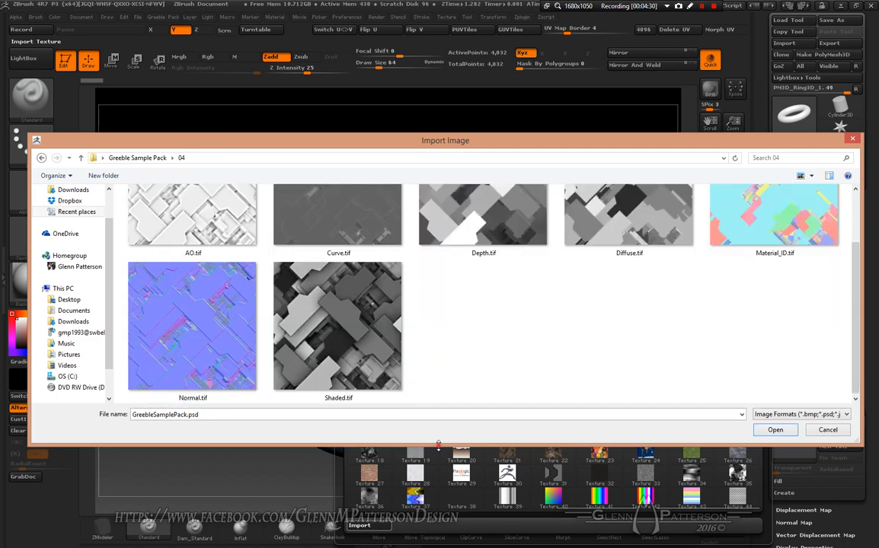
{"action": "left_click_drag", "start_coordinate": [438, 443], "coordinate": [439, 516]}
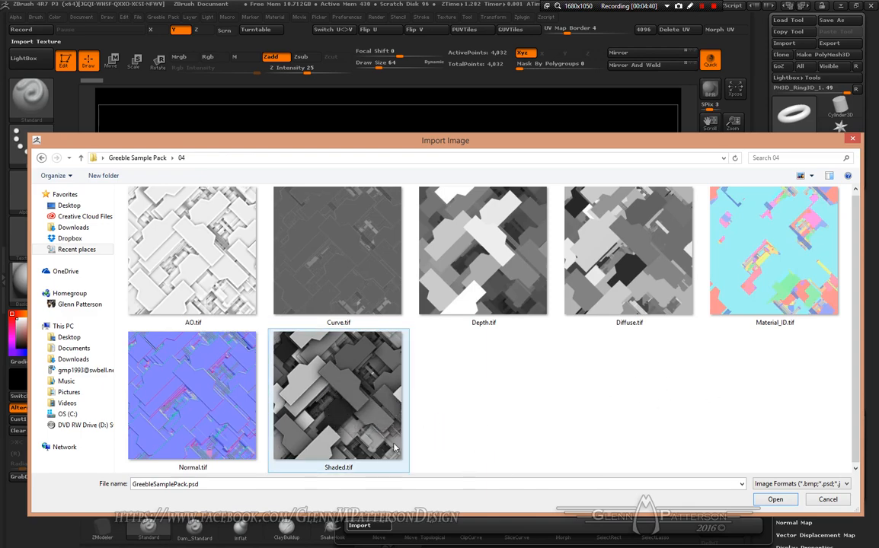
{"action": "double_click", "coordinate": [377, 429]}
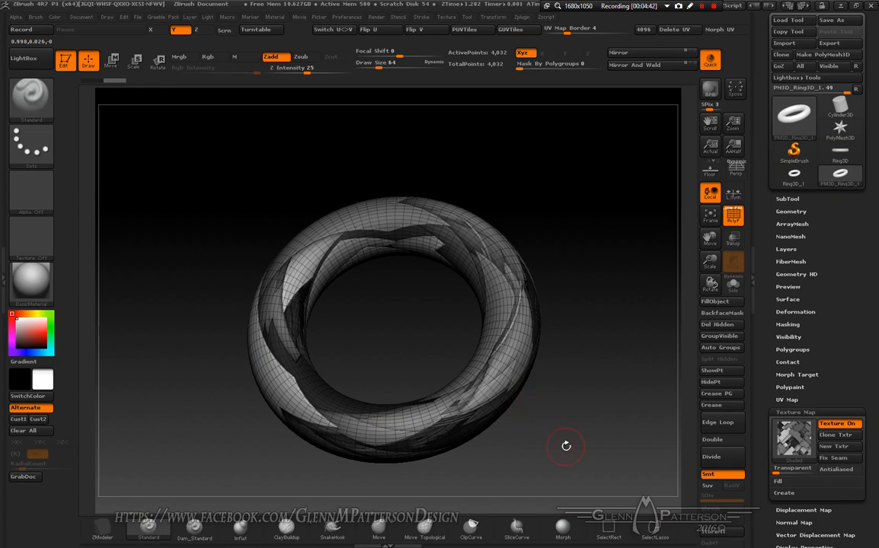
{"action": "left_click", "coordinate": [733, 217]}
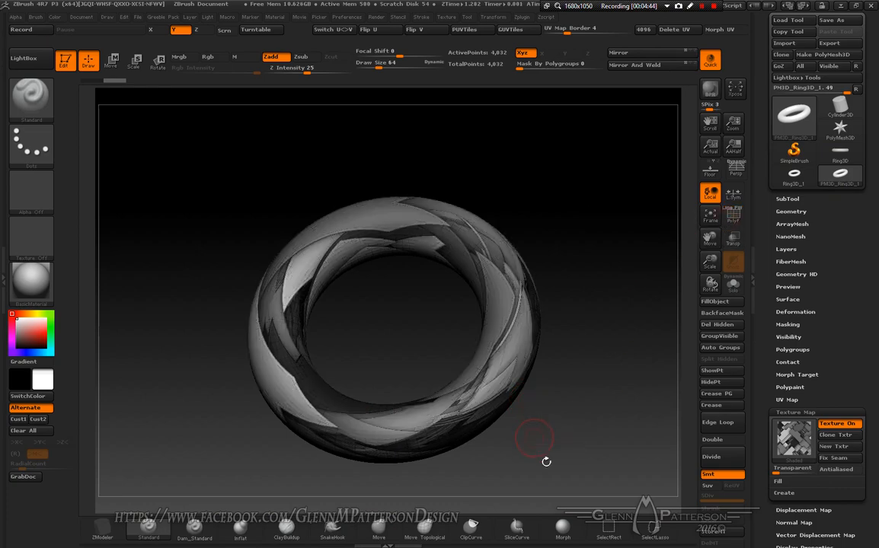
Check the textured ring with X symmetry switched on temporarily, ending with symmetry off.
{"action": "mouse_move", "coordinate": [545, 463]}
{"action": "left_mouse_down"}
{"action": "mouse_move", "coordinate": [536, 369]}
{"action": "mouse_move", "coordinate": [540, 449]}
{"action": "left_mouse_up"}
{"action": "key", "text": "x"}
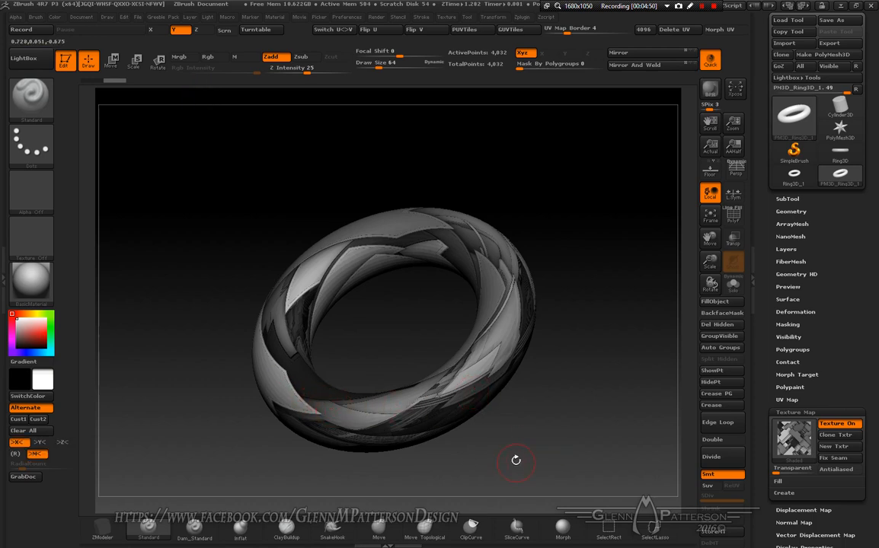
{"action": "mouse_move", "coordinate": [518, 465]}
{"action": "left_mouse_down"}
{"action": "mouse_move", "coordinate": [525, 485]}
{"action": "mouse_move", "coordinate": [533, 468]}
{"action": "mouse_move", "coordinate": [527, 476]}
{"action": "mouse_move", "coordinate": [524, 457]}
{"action": "left_mouse_up"}
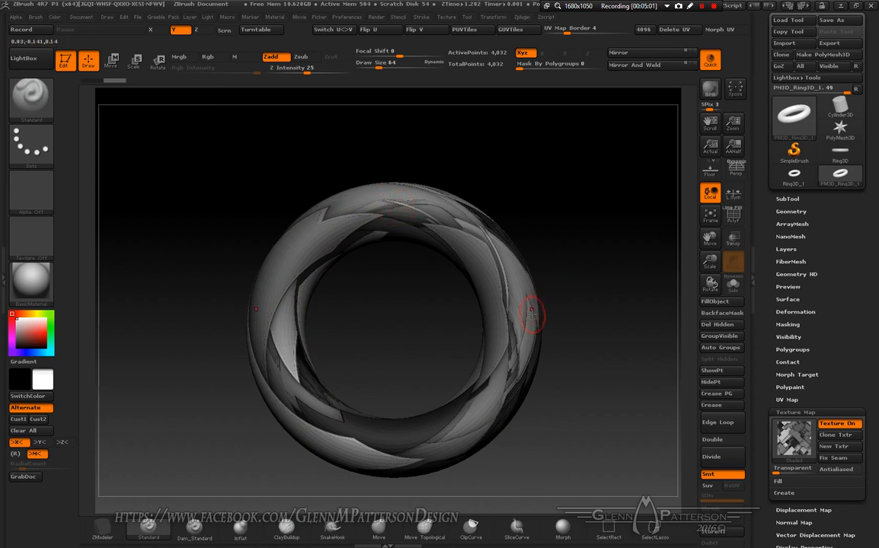
{"action": "key", "text": "x"}
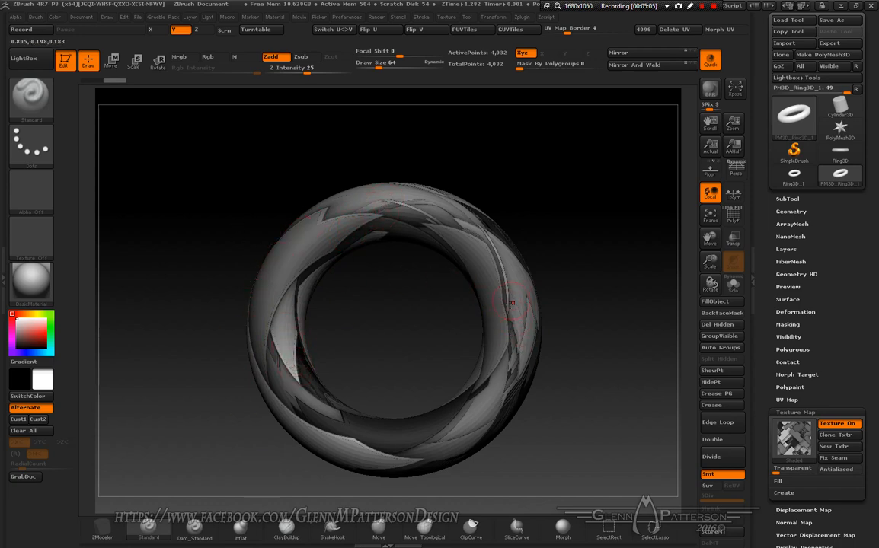
Rotate the ring slightly about its central axis with Transpose Rotate and return to Draw mode.
{"action": "left_click", "coordinate": [158, 61]}
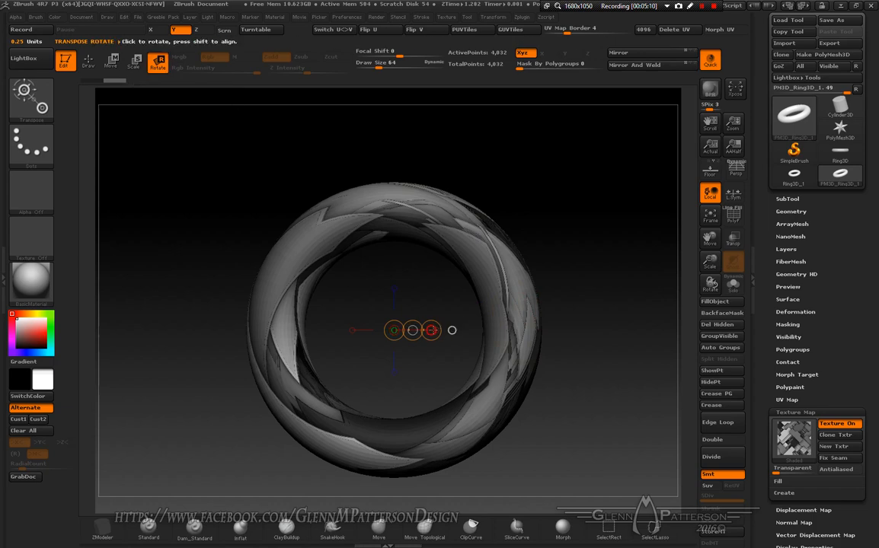
{"action": "left_click_drag", "start_coordinate": [432, 330], "coordinate": [426, 320]}
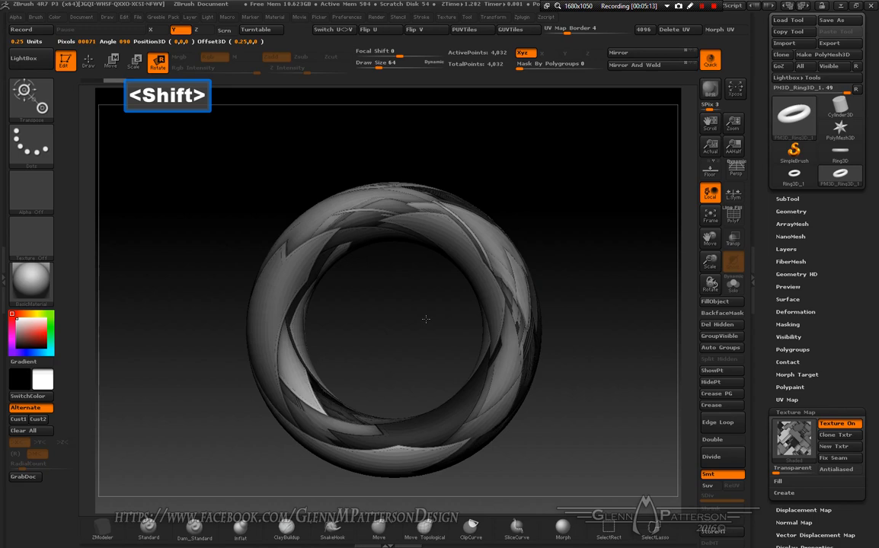
{"action": "left_click_drag", "start_coordinate": [425, 319], "coordinate": [426, 319], "text": "shift"}
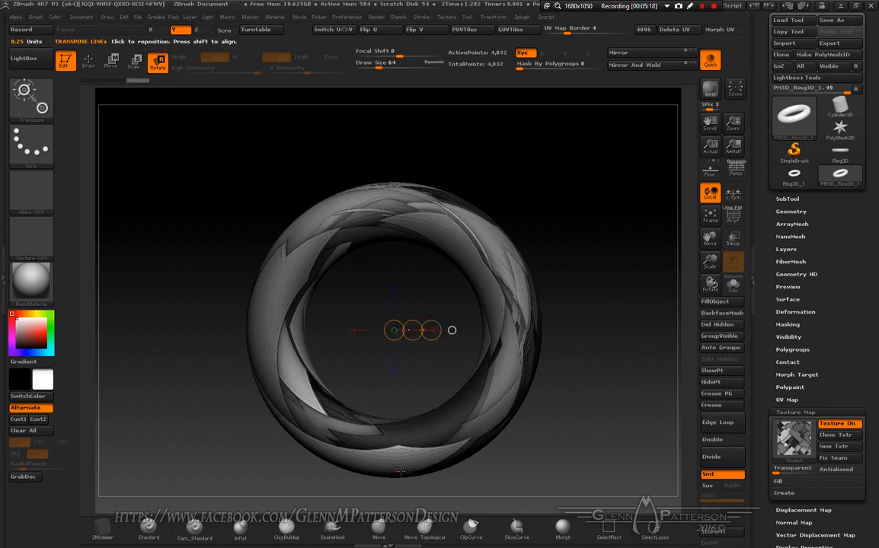
{"action": "left_click", "coordinate": [88, 61]}
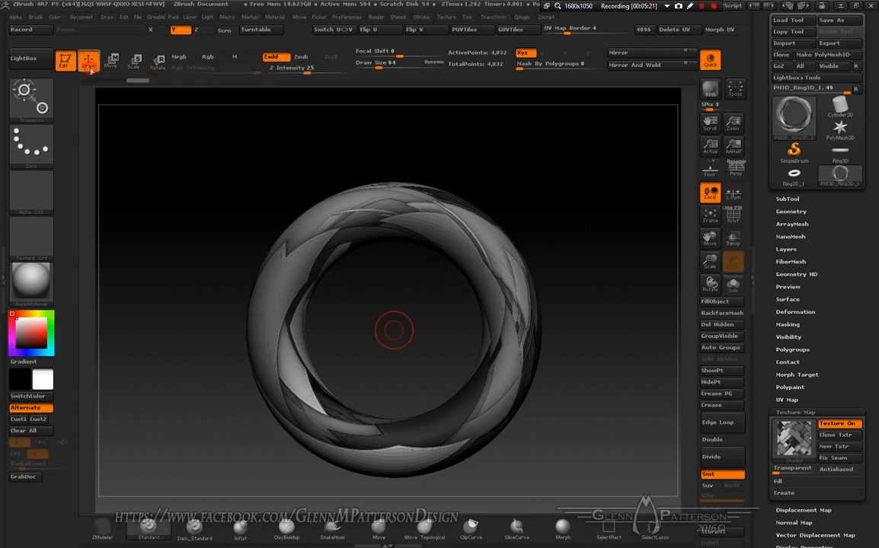
Apply Mirror And Weld to the ring and turn on Antialiased for its texture map.
{"action": "left_click", "coordinate": [647, 66]}
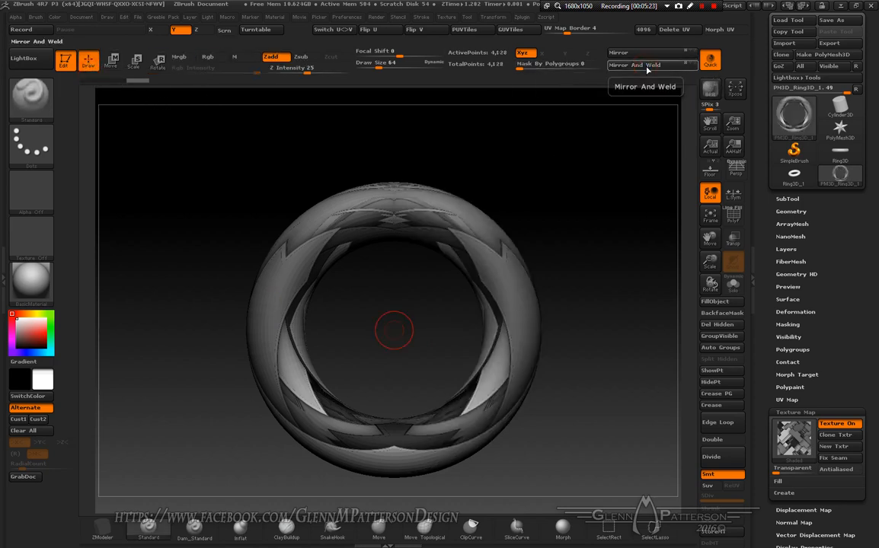
{"action": "mouse_move", "coordinate": [576, 417]}
{"action": "left_mouse_down"}
{"action": "mouse_move", "coordinate": [562, 313]}
{"action": "mouse_move", "coordinate": [569, 202]}
{"action": "mouse_move", "coordinate": [570, 249]}
{"action": "mouse_move", "coordinate": [516, 316]}
{"action": "mouse_move", "coordinate": [534, 403]}
{"action": "mouse_move", "coordinate": [608, 427]}
{"action": "mouse_move", "coordinate": [503, 320]}
{"action": "mouse_move", "coordinate": [456, 218]}
{"action": "mouse_move", "coordinate": [463, 306]}
{"action": "mouse_move", "coordinate": [530, 361]}
{"action": "mouse_move", "coordinate": [524, 327]}
{"action": "mouse_move", "coordinate": [541, 257]}
{"action": "mouse_move", "coordinate": [532, 218]}
{"action": "mouse_move", "coordinate": [554, 322]}
{"action": "mouse_move", "coordinate": [499, 290]}
{"action": "mouse_move", "coordinate": [580, 345]}
{"action": "mouse_move", "coordinate": [569, 279]}
{"action": "mouse_move", "coordinate": [584, 412]}
{"action": "left_mouse_up"}
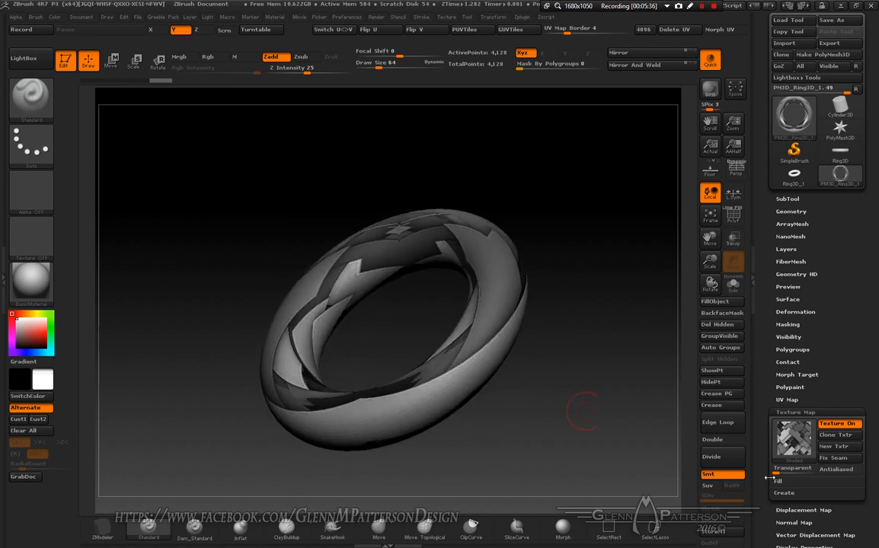
{"action": "left_click", "coordinate": [849, 471]}
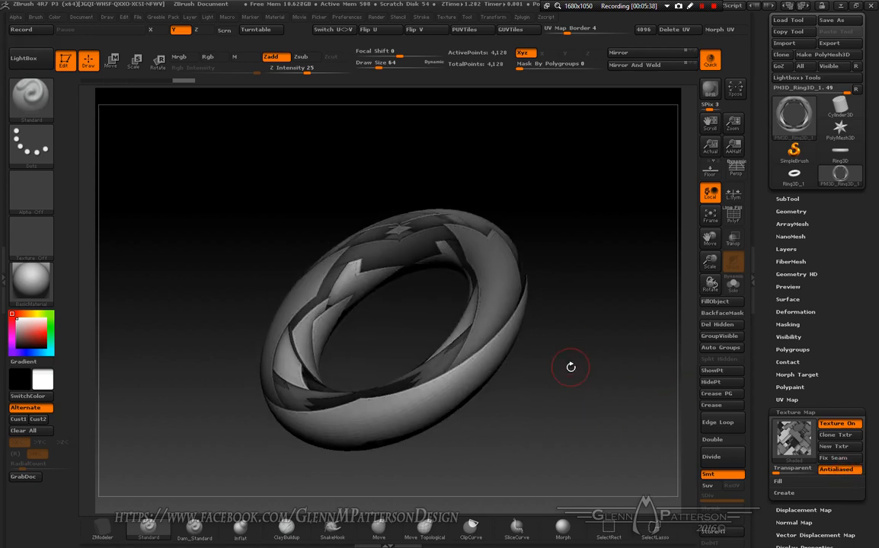
{"action": "left_click_drag", "start_coordinate": [569, 367], "coordinate": [602, 387]}
Enable Use Existing UV Seams in UV Master and flatten the ring's UVs.
{"action": "scroll", "coordinate": [838, 153], "scroll_direction": "up", "scroll_amount": 2}
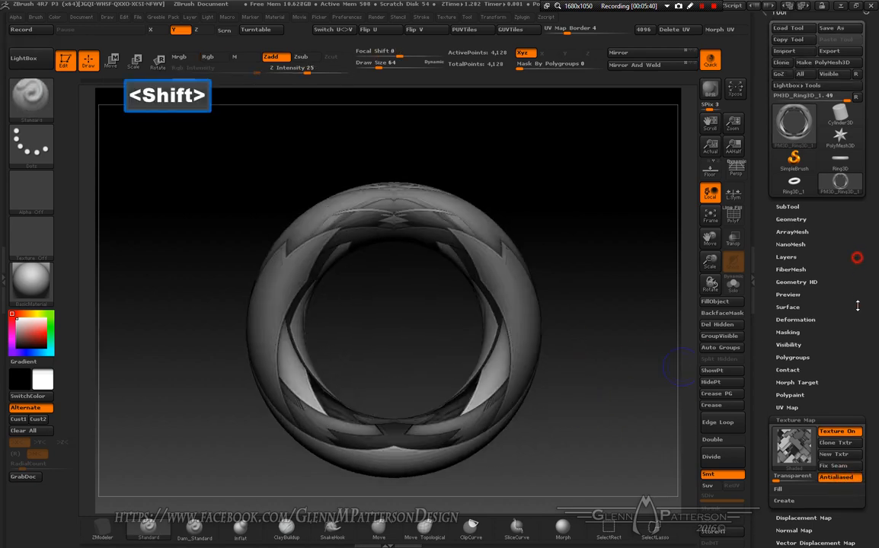
{"action": "left_click", "coordinate": [784, 31]}
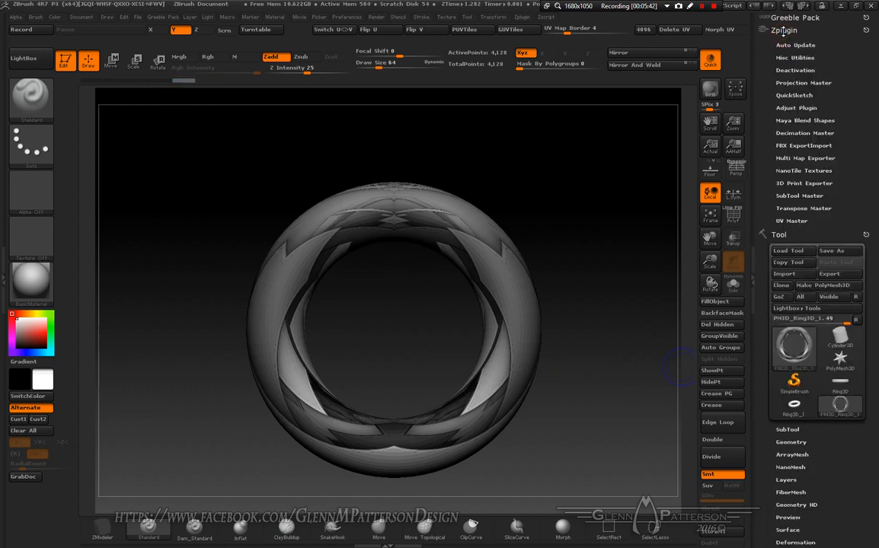
{"action": "left_click", "coordinate": [793, 221]}
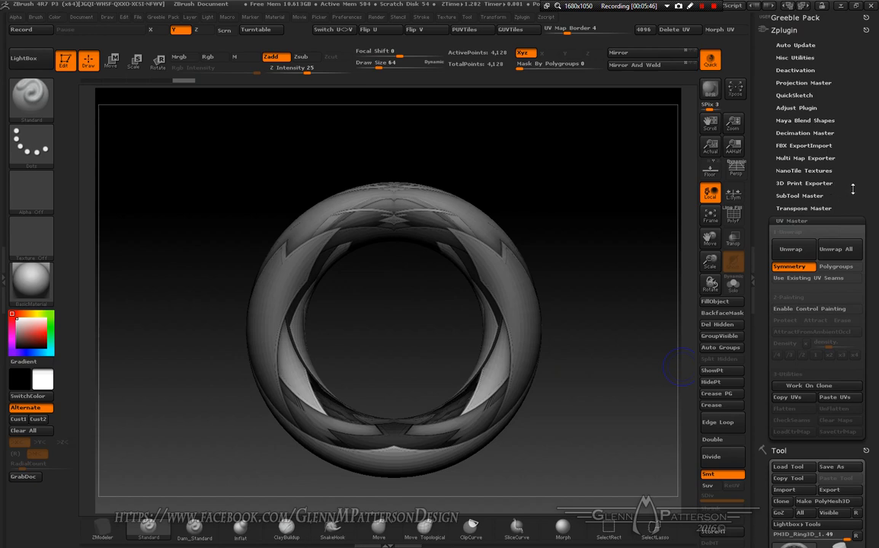
{"action": "left_click_drag", "start_coordinate": [853, 189], "coordinate": [860, 106]}
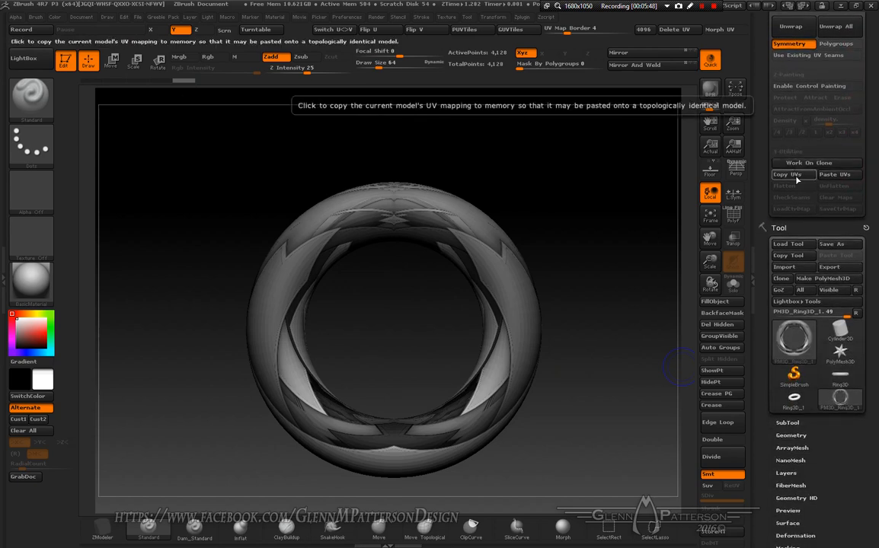
{"action": "left_click", "coordinate": [803, 55]}
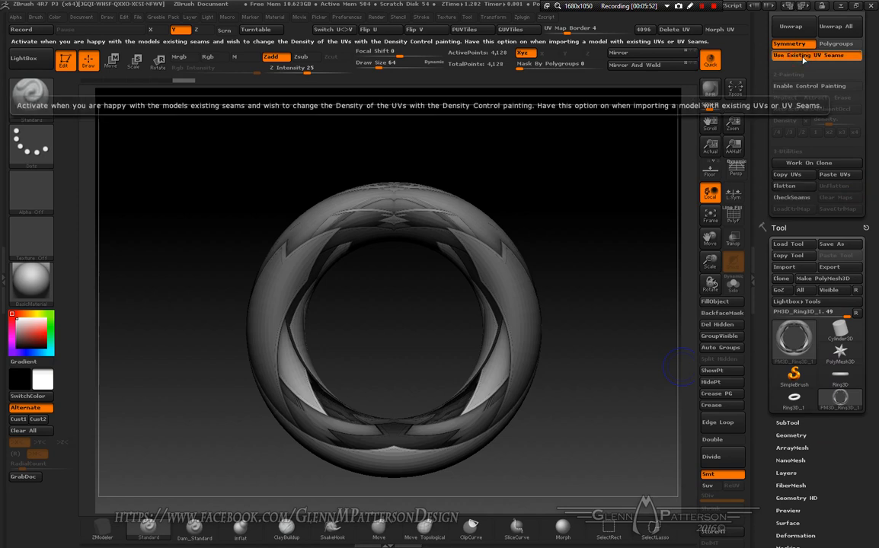
{"action": "left_click", "coordinate": [792, 187]}
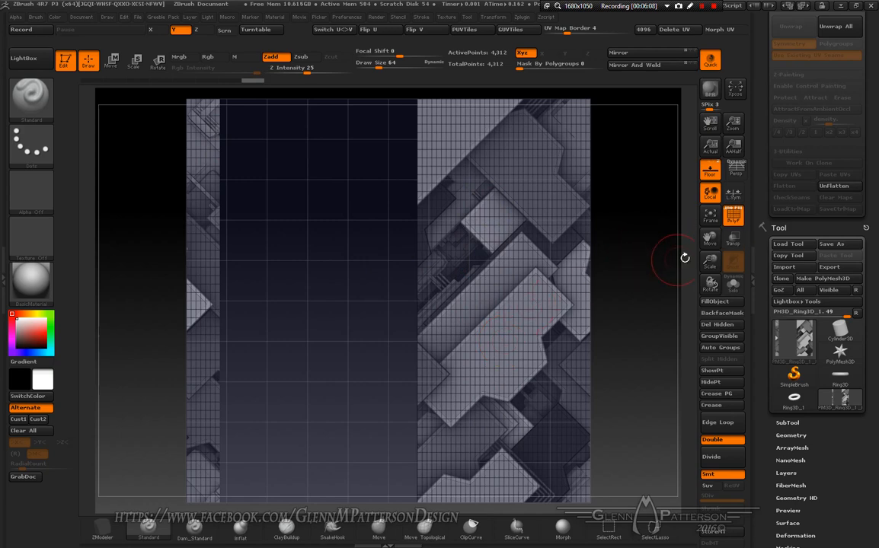
Mask the narrow UV strip on the left and stretch the larger UV island across most of the gap with Transpose Move.
{"action": "left_click_drag", "start_coordinate": [709, 261], "coordinate": [709, 264]}
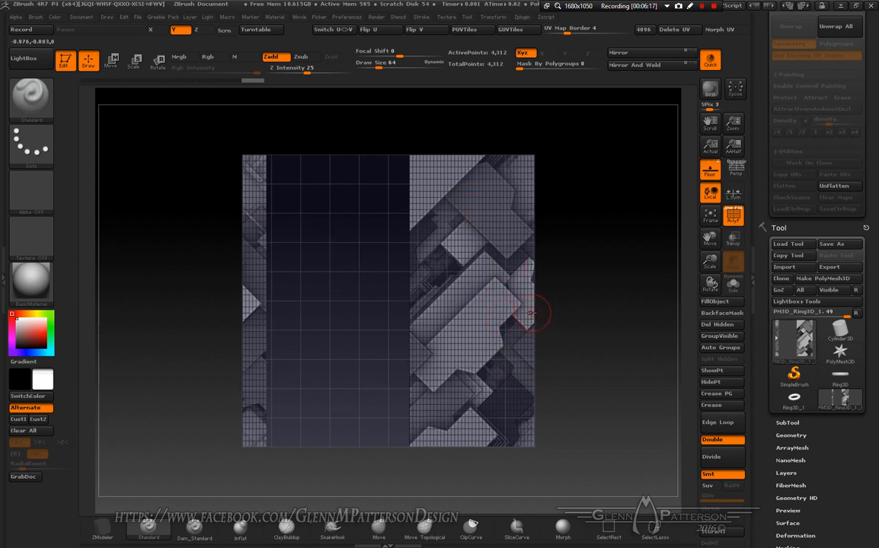
{"action": "key", "text": "w"}
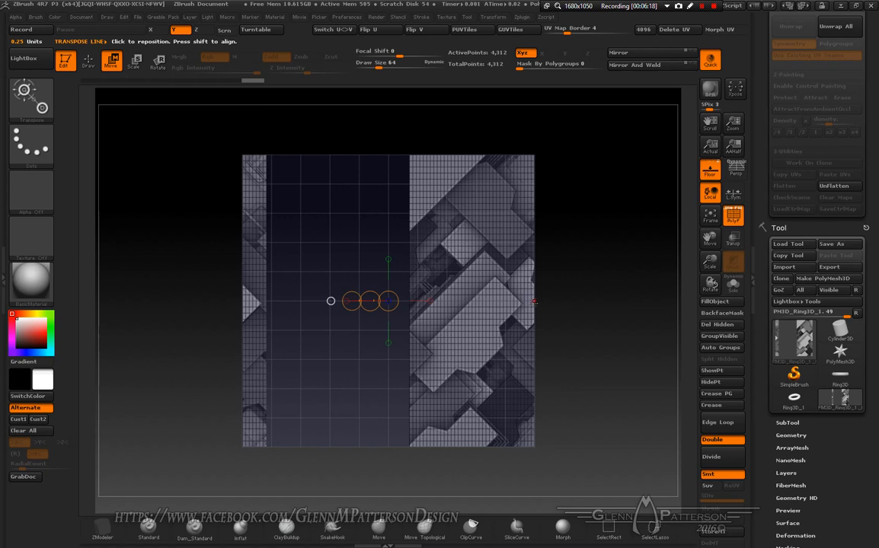
{"action": "left_click_drag", "start_coordinate": [535, 307], "coordinate": [388, 307]}
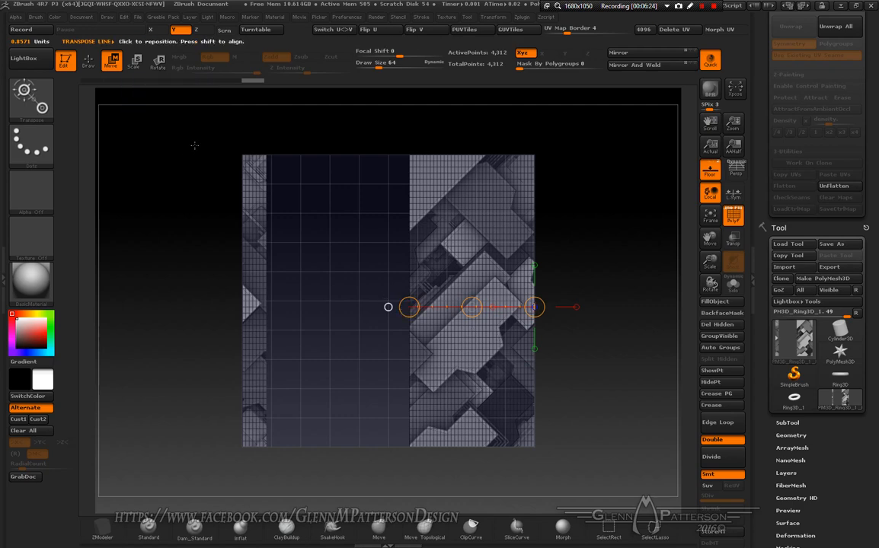
{"action": "mouse_move", "coordinate": [191, 133]}
{"action": "left_mouse_down", "text": "ctrl"}
{"action": "mouse_move", "coordinate": [308, 412]}
{"action": "mouse_move", "coordinate": [305, 491]}
{"action": "left_mouse_up", "text": "ctrl"}
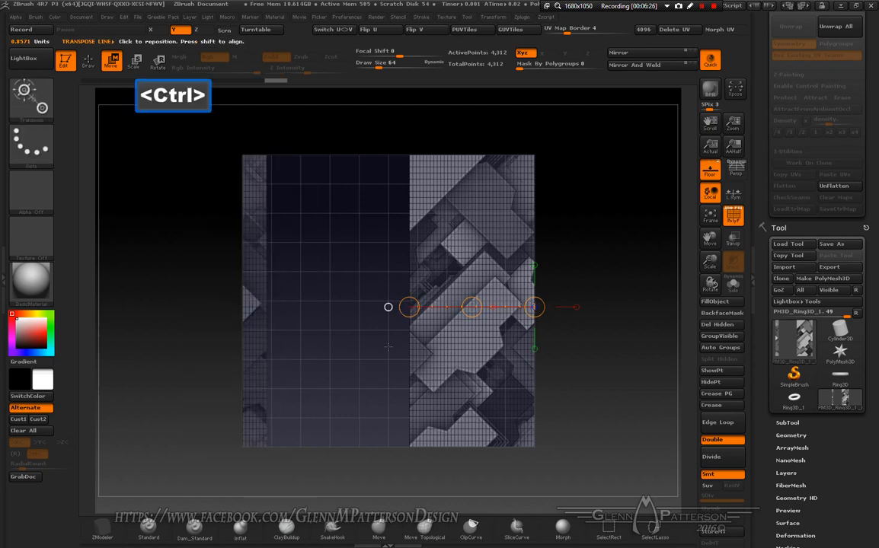
{"action": "left_click_drag", "start_coordinate": [408, 307], "coordinate": [290, 308]}
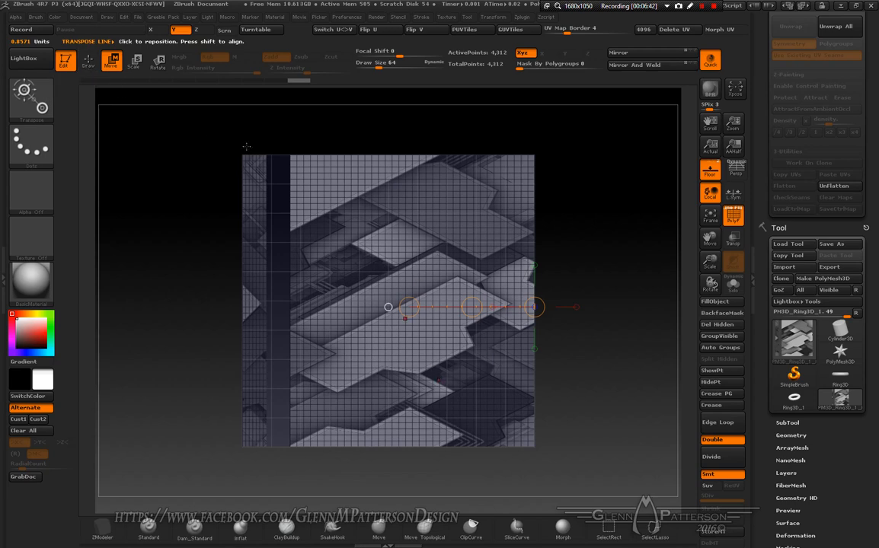
Return to Draw mode, clear the mask and unflatten the UVs back onto the ring.
{"action": "left_click", "coordinate": [87, 62]}
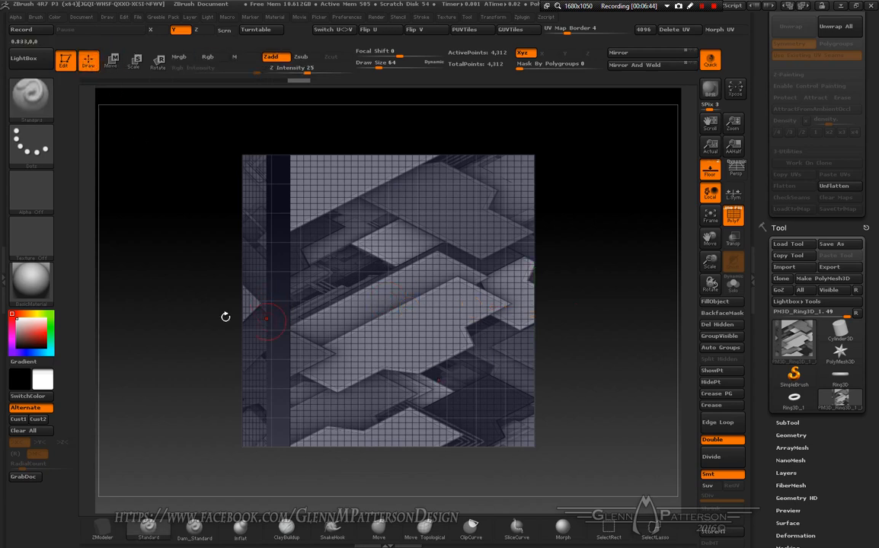
{"action": "left_click_drag", "start_coordinate": [196, 265], "coordinate": [165, 335], "text": "ctrl"}
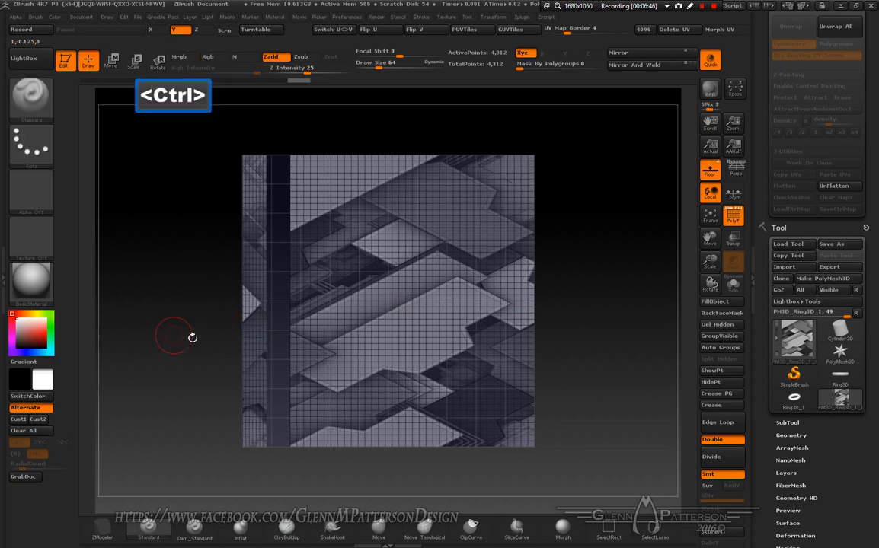
{"action": "left_click", "coordinate": [835, 186]}
{"action": "mouse_move", "coordinate": [585, 416]}
{"action": "left_mouse_down"}
{"action": "mouse_move", "coordinate": [585, 230]}
{"action": "mouse_move", "coordinate": [589, 437]}
{"action": "mouse_move", "coordinate": [548, 377]}
{"action": "mouse_move", "coordinate": [528, 307]}
{"action": "mouse_move", "coordinate": [577, 254]}
{"action": "mouse_move", "coordinate": [587, 432]}
{"action": "left_mouse_up"}
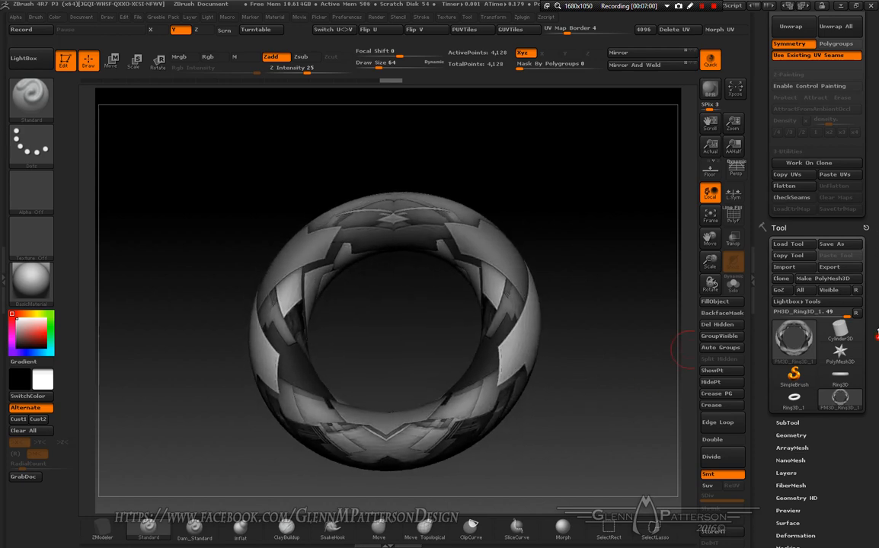
Flip the ring's UV coordinates horizontally with Flip U in the UV Map adjustments.
{"action": "left_click_drag", "start_coordinate": [877, 333], "coordinate": [876, 240]}
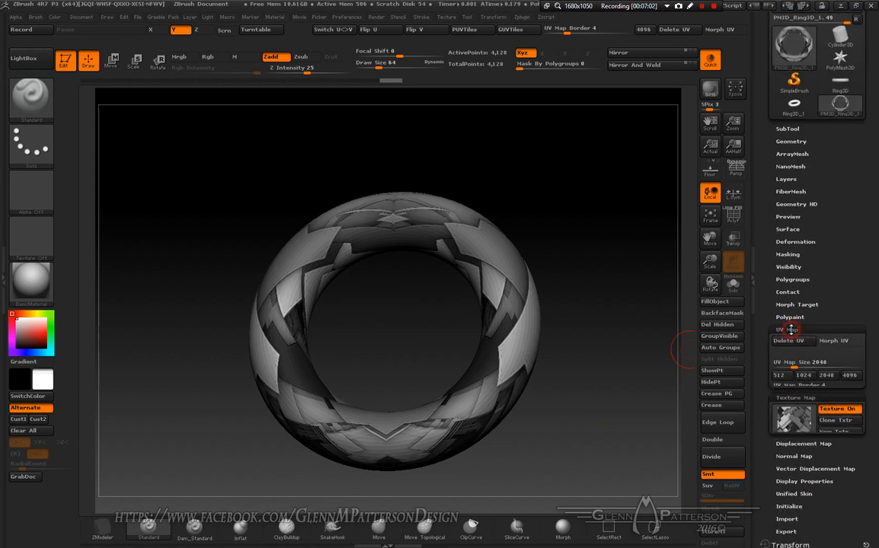
{"action": "left_click", "coordinate": [791, 329]}
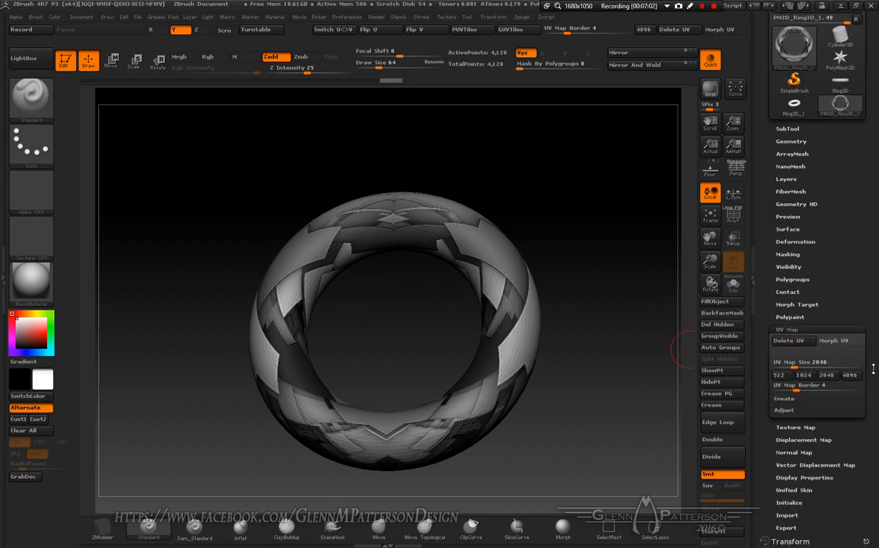
{"action": "left_click", "coordinate": [784, 400]}
{"action": "left_click", "coordinate": [784, 410]}
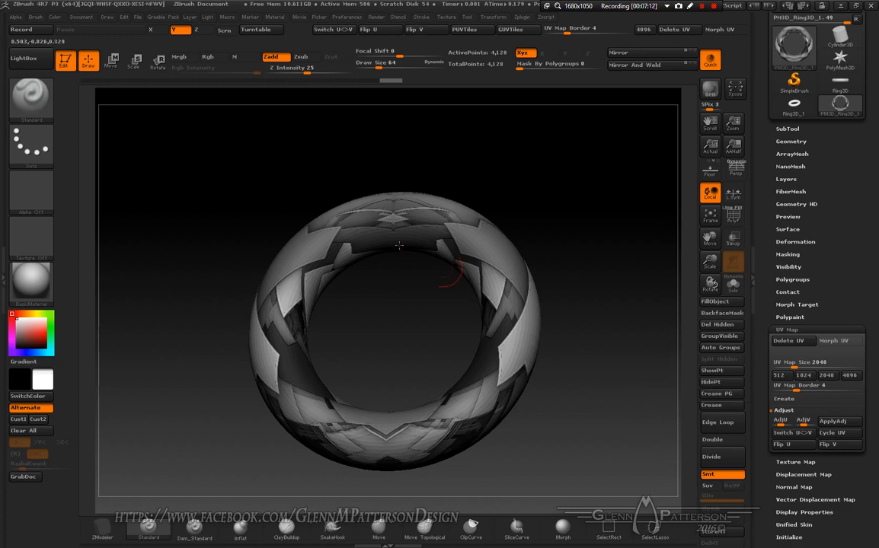
{"action": "left_click", "coordinate": [804, 448]}
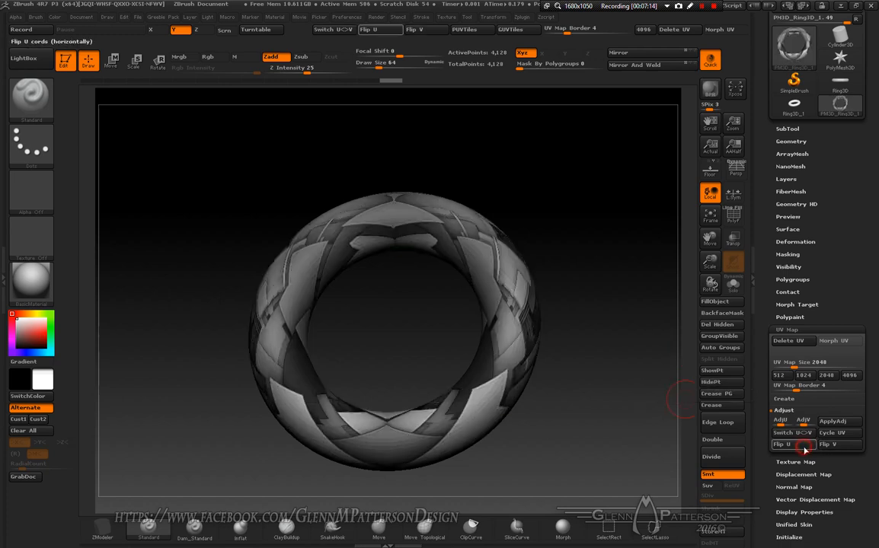
{"action": "left_click_drag", "start_coordinate": [578, 465], "coordinate": [678, 450]}
Try flipping the ring's UV coordinates vertically with Flip V, and undo it.
{"action": "left_click", "coordinate": [841, 444]}
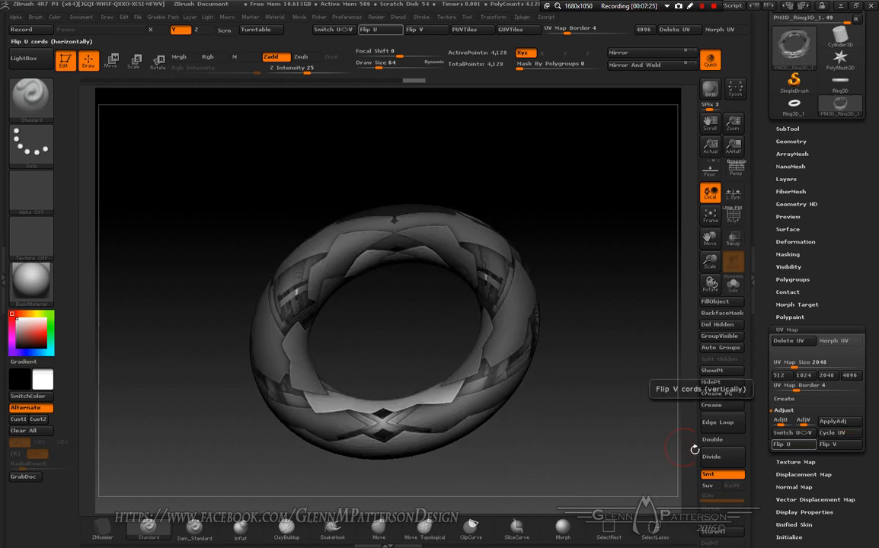
{"action": "left_click_drag", "start_coordinate": [579, 409], "coordinate": [579, 384]}
{"action": "key", "text": "ctrl+z"}
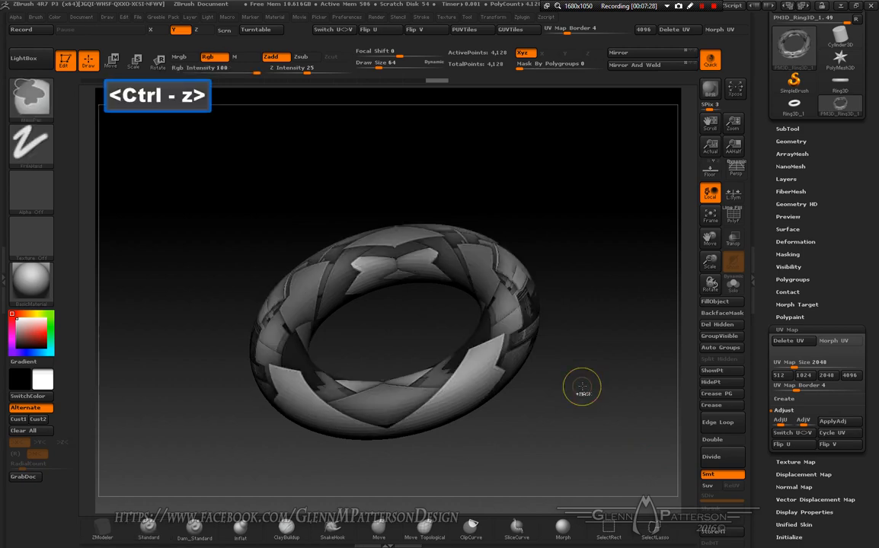
Try swapping the ring's U and V coordinates with Switch U<>V, and undo it.
{"action": "left_click_drag", "start_coordinate": [555, 443], "coordinate": [591, 471]}
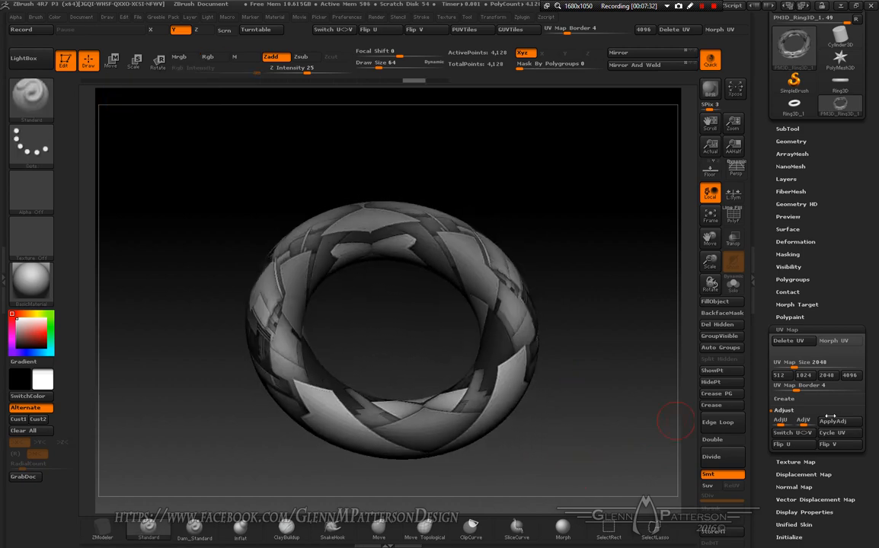
{"action": "left_click", "coordinate": [796, 432]}
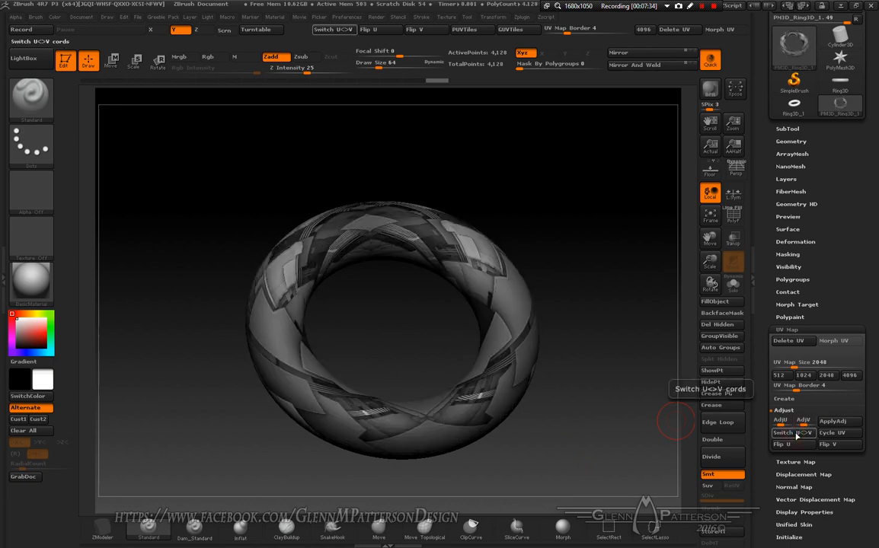
{"action": "left_click_drag", "start_coordinate": [572, 307], "coordinate": [572, 349]}
{"action": "mouse_move", "coordinate": [582, 438]}
{"action": "left_mouse_down"}
{"action": "mouse_move", "coordinate": [572, 475]}
{"action": "mouse_move", "coordinate": [585, 249]}
{"action": "mouse_move", "coordinate": [559, 398]}
{"action": "mouse_move", "coordinate": [596, 443]}
{"action": "left_mouse_up"}
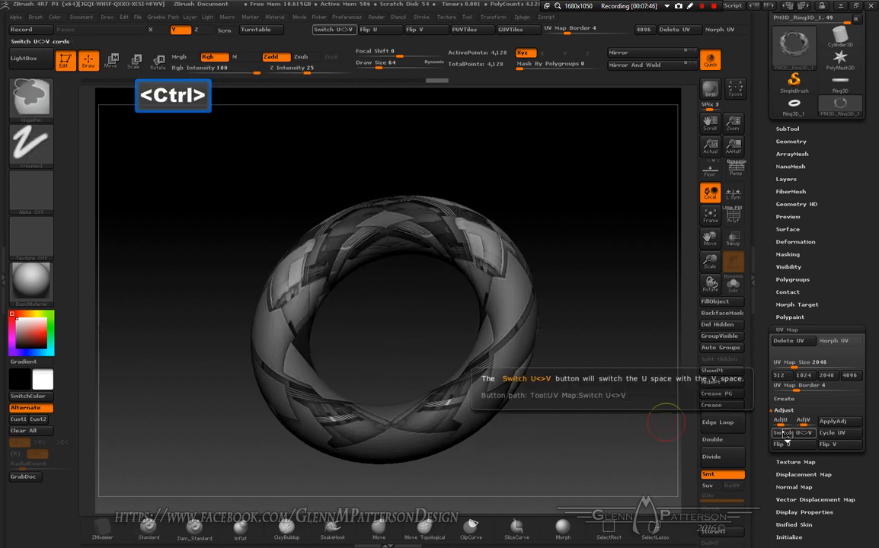
{"action": "key", "text": "ctrl+z"}
{"action": "left_click_drag", "start_coordinate": [565, 436], "coordinate": [676, 368]}
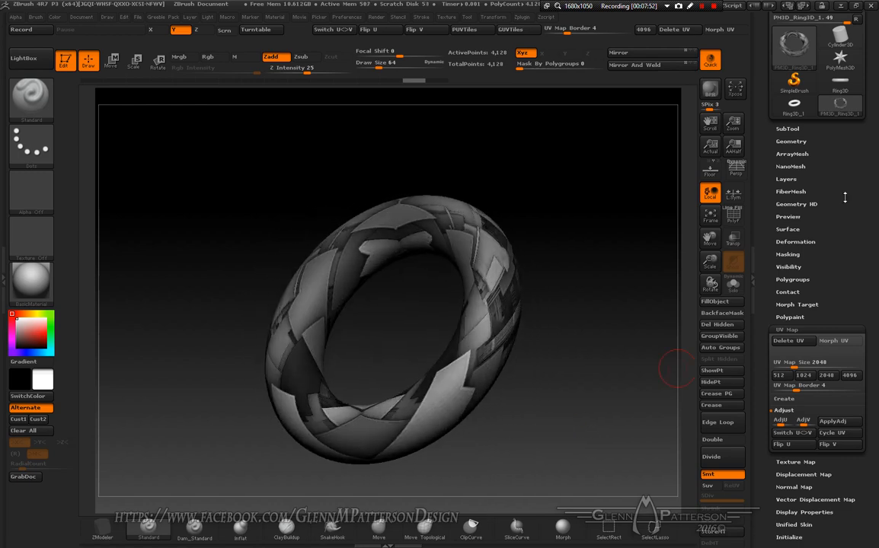
Turn off the display of the ring's texture map.
{"action": "left_click", "coordinate": [794, 330]}
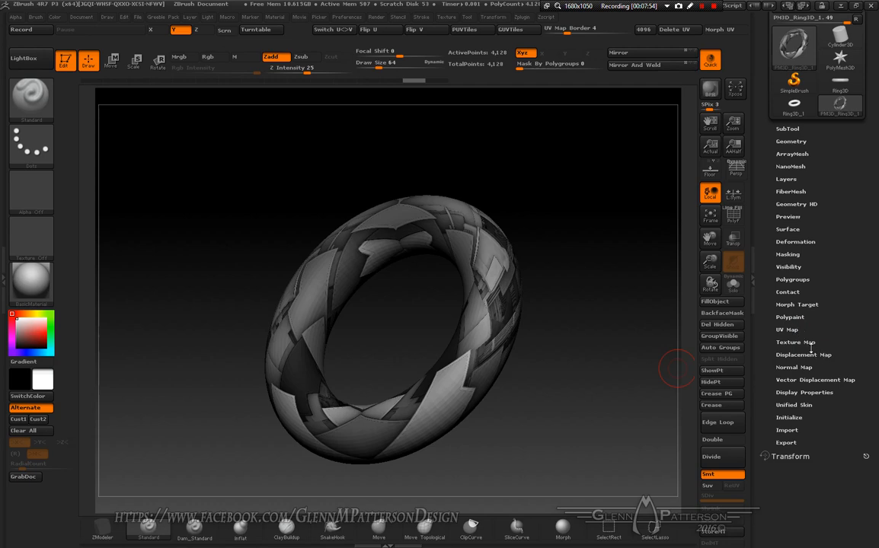
{"action": "left_click", "coordinate": [797, 342]}
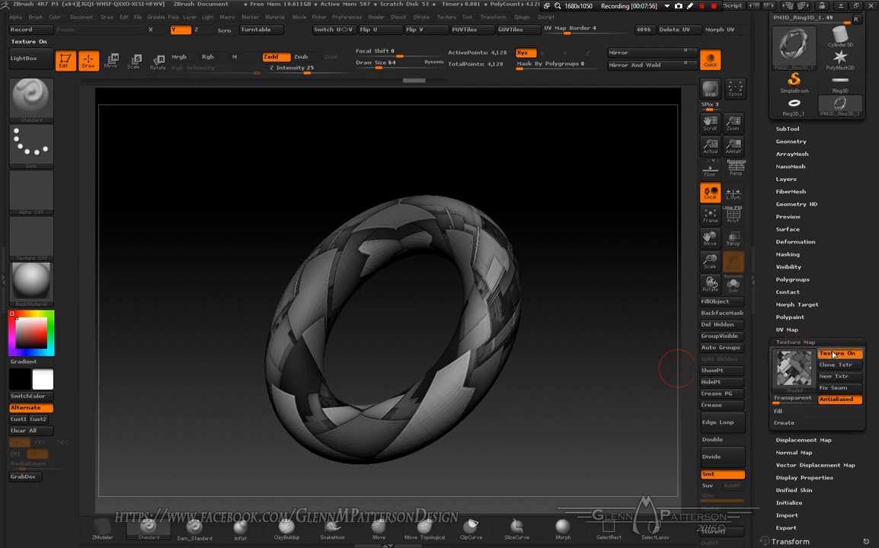
{"action": "left_click", "coordinate": [834, 355]}
{"action": "mouse_move", "coordinate": [796, 368]}
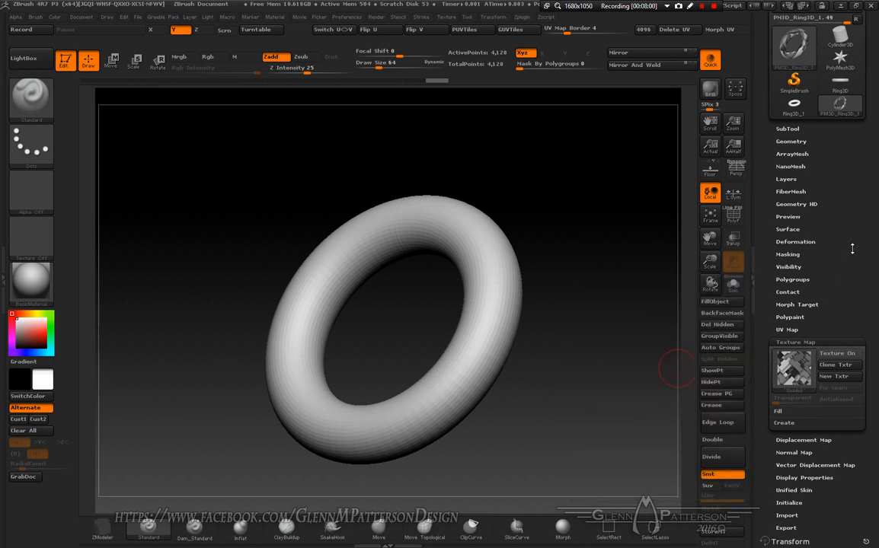
Enable Dynamic Subdiv for the ring and set SmoothSubdiv to 7.
{"action": "scroll", "coordinate": [838, 305], "scroll_direction": "up", "scroll_amount": 5}
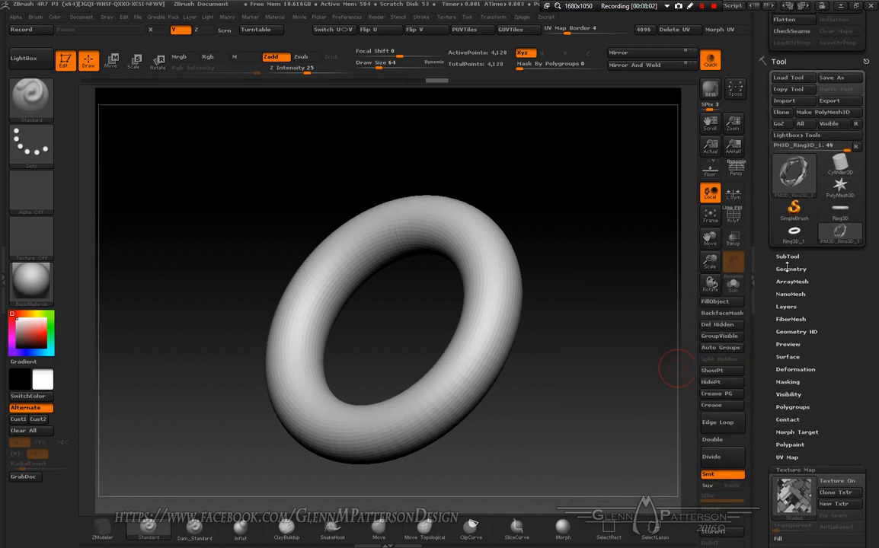
{"action": "left_click", "coordinate": [789, 269]}
{"action": "left_click", "coordinate": [787, 372]}
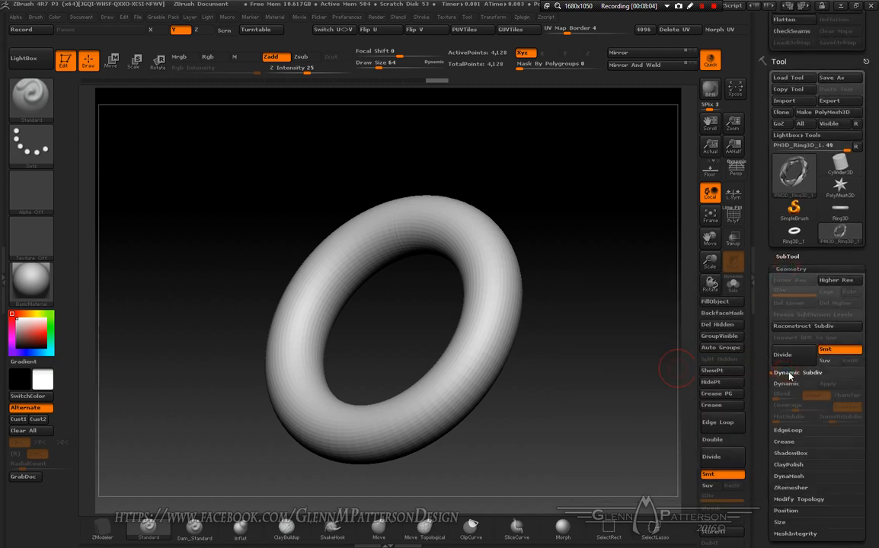
{"action": "left_click", "coordinate": [788, 384]}
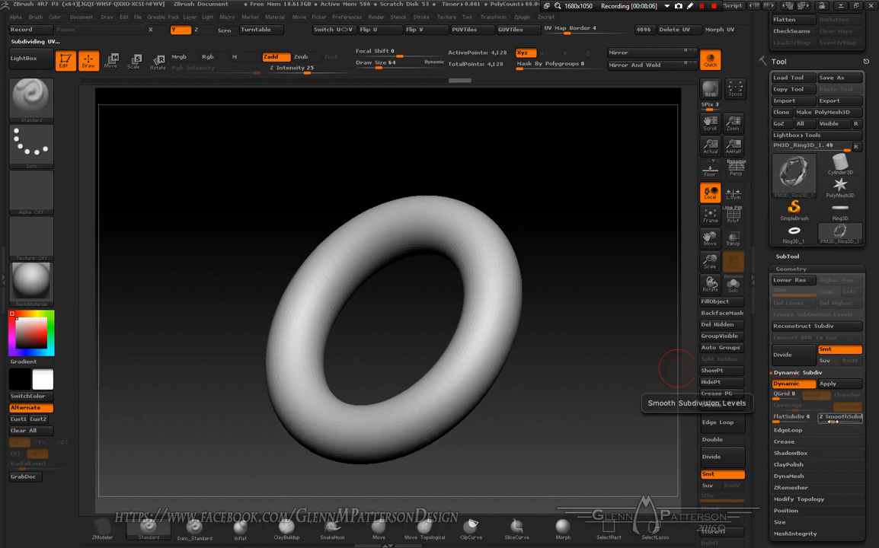
{"action": "left_click_drag", "start_coordinate": [833, 421], "coordinate": [867, 424]}
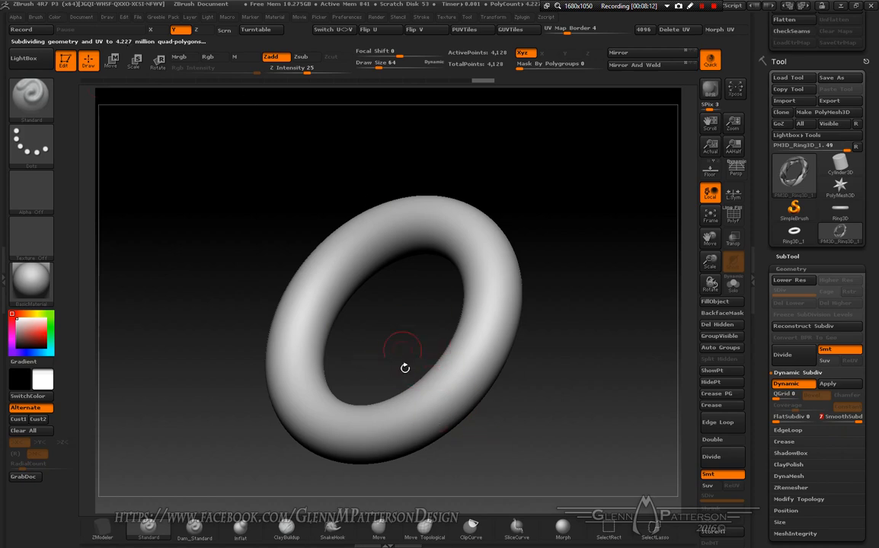
Activate surface noise on the ring and set NoiseMaker to UV projection.
{"action": "scroll", "coordinate": [777, 408], "scroll_direction": "down", "scroll_amount": 5}
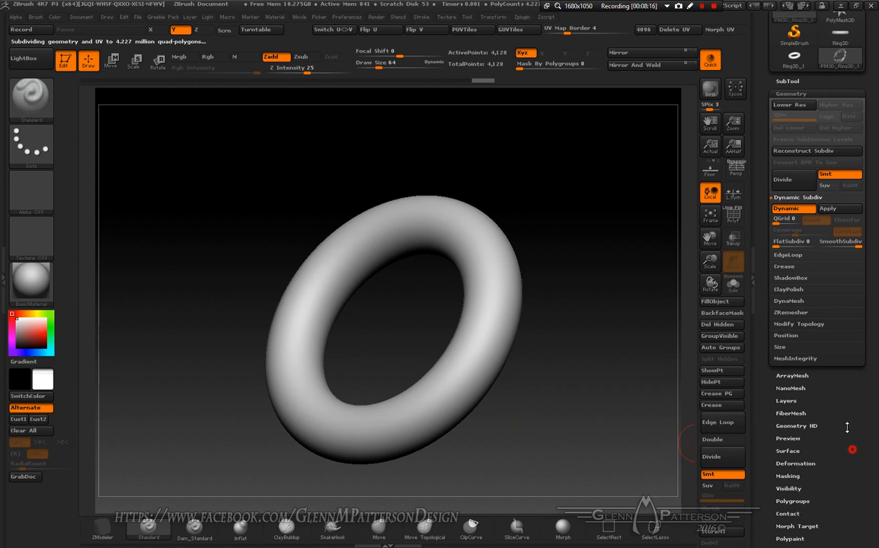
{"action": "left_click_drag", "start_coordinate": [847, 427], "coordinate": [840, 386]}
{"action": "left_click", "coordinate": [788, 412]}
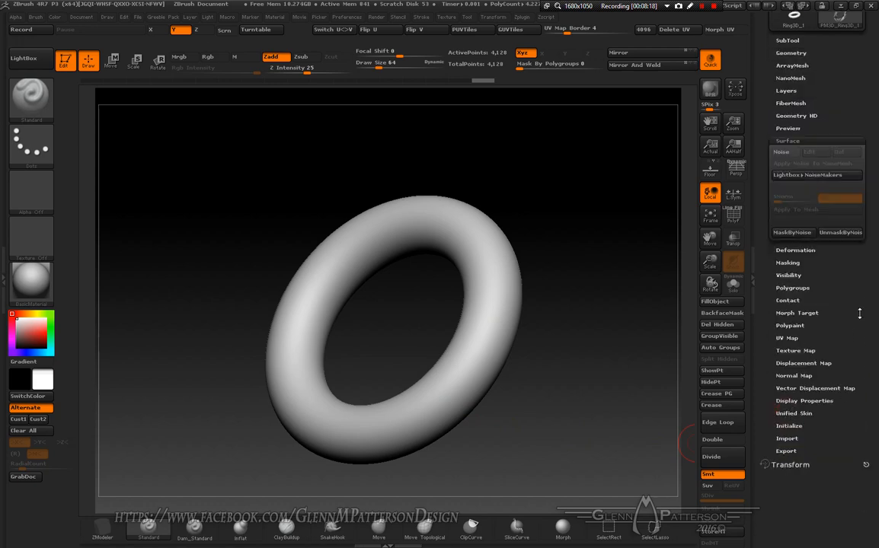
{"action": "left_click", "coordinate": [782, 152]}
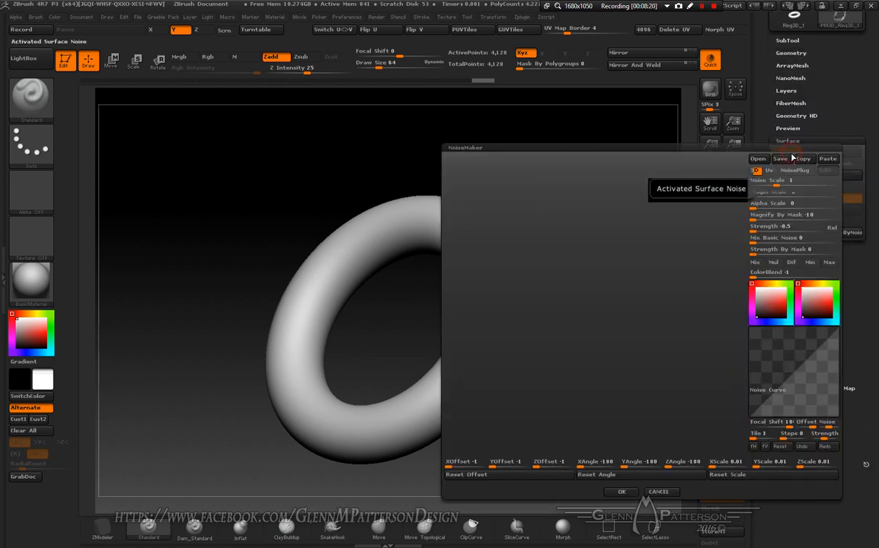
{"action": "left_click", "coordinate": [770, 172]}
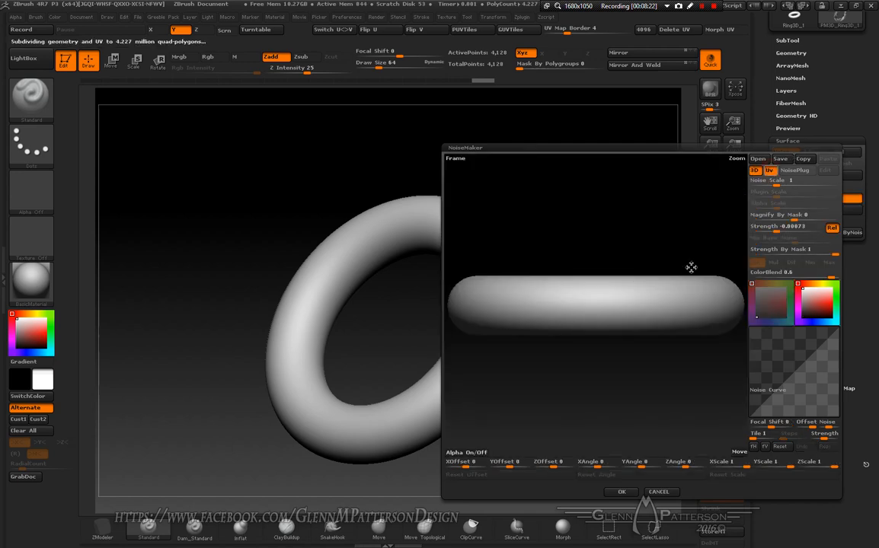
Load Depth.tif from the Greeble Sample Pack folder 04 as the NoiseMaker alpha.
{"action": "mouse_move", "coordinate": [654, 405]}
{"action": "left_mouse_down"}
{"action": "mouse_move", "coordinate": [651, 419]}
{"action": "mouse_move", "coordinate": [639, 406]}
{"action": "left_mouse_up"}
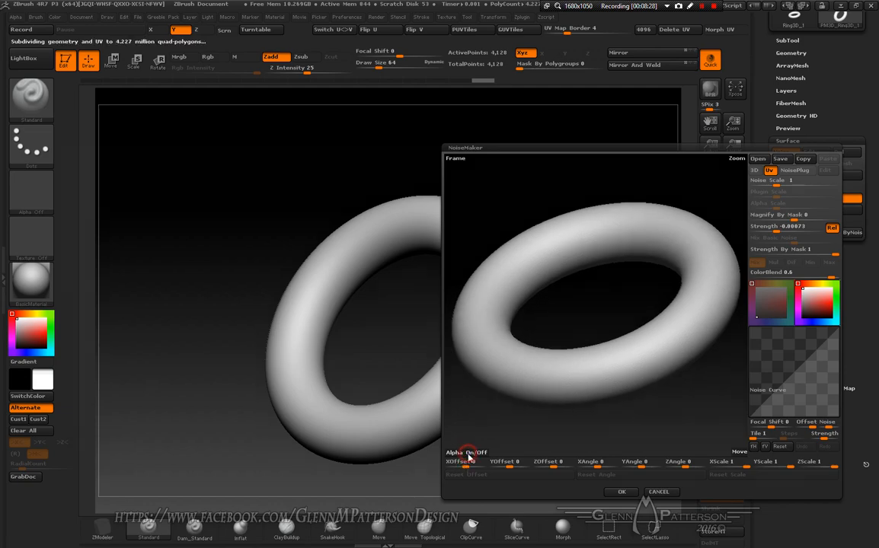
{"action": "left_click", "coordinate": [468, 454]}
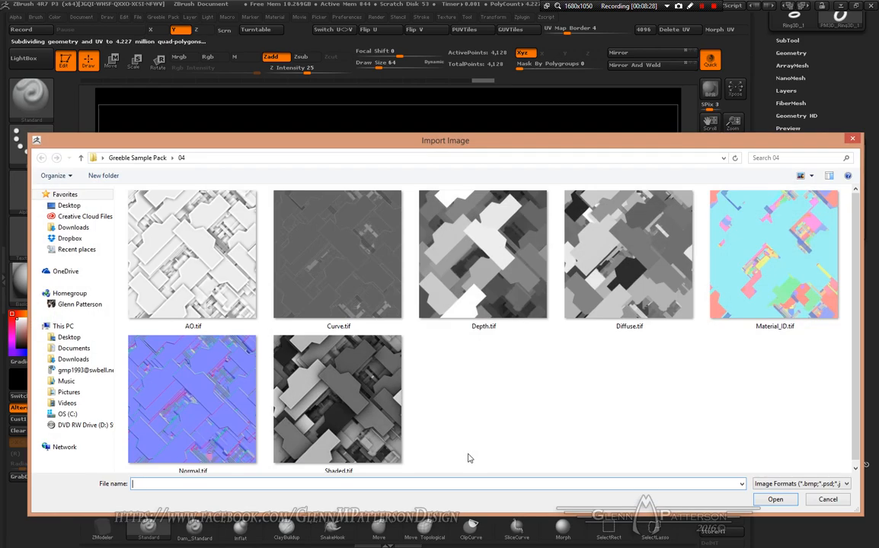
{"action": "double_click", "coordinate": [495, 281]}
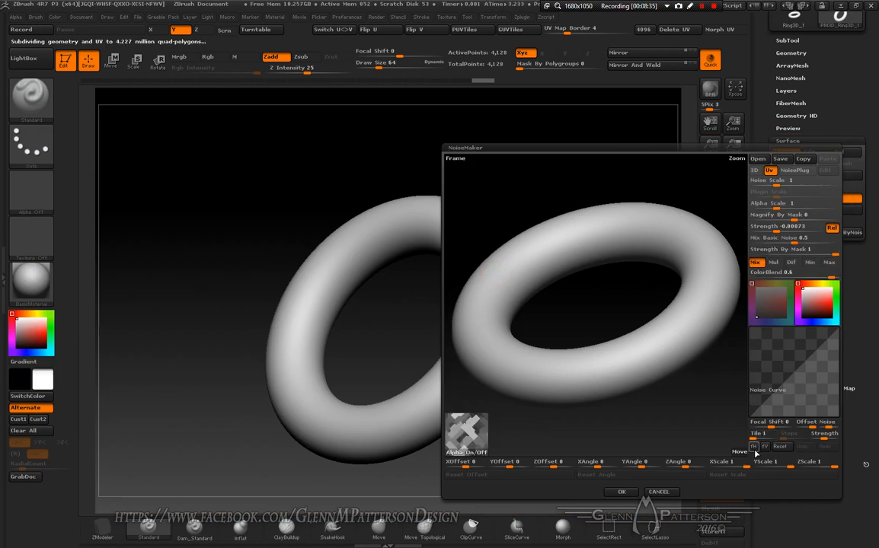
With the noise curve flipped horizontally, set ColorBlend to -1, Mix Basic Noise to 0 and Strength to about 0.14.
{"action": "left_click_drag", "start_coordinate": [833, 272], "coordinate": [735, 275]}
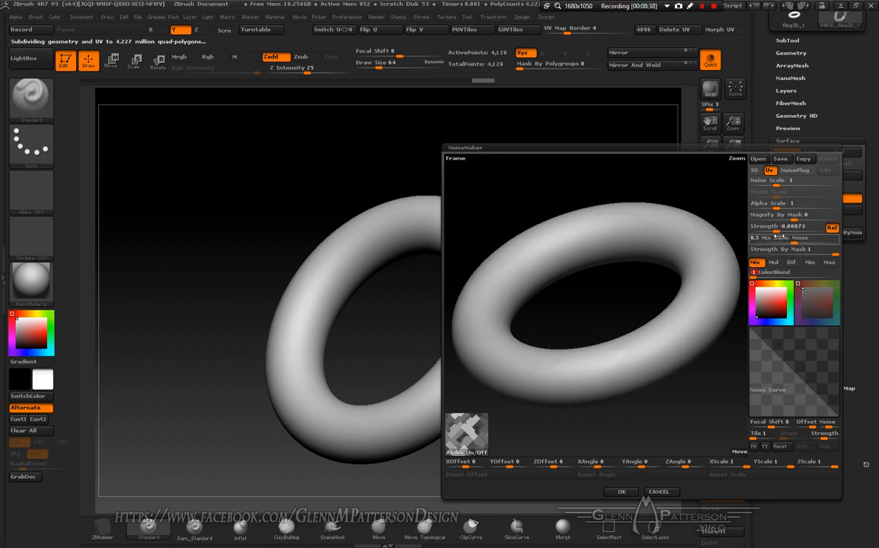
{"action": "left_click_drag", "start_coordinate": [776, 230], "coordinate": [739, 241]}
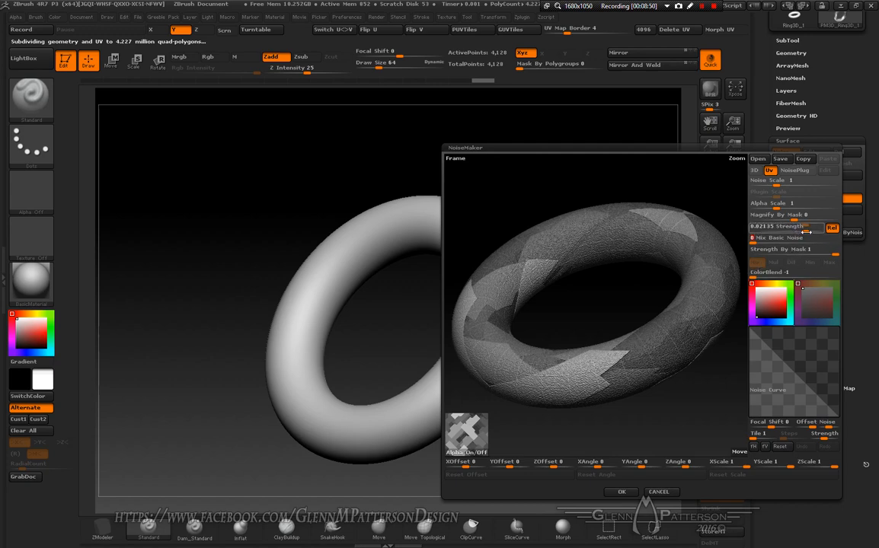
{"action": "left_click_drag", "start_coordinate": [769, 232], "coordinate": [812, 230]}
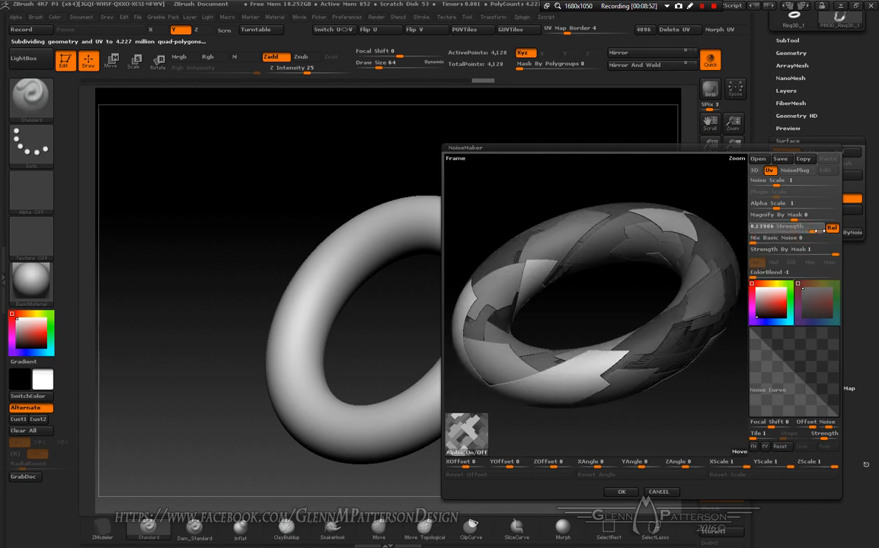
Set the noise Strength to 0.3 and accept the NoiseMaker settings for the ring.
{"action": "left_click", "coordinate": [817, 232]}
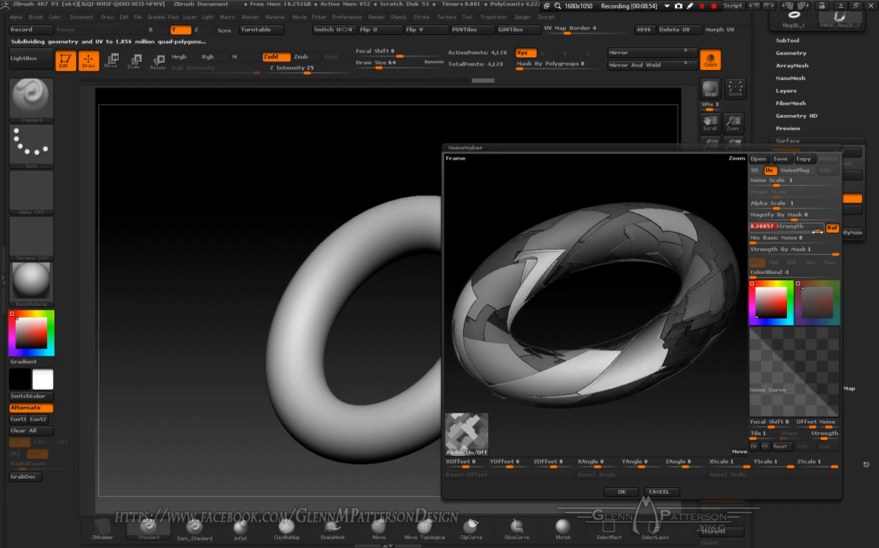
{"action": "type", "text": ".3"}
{"action": "key", "text": "Return"}
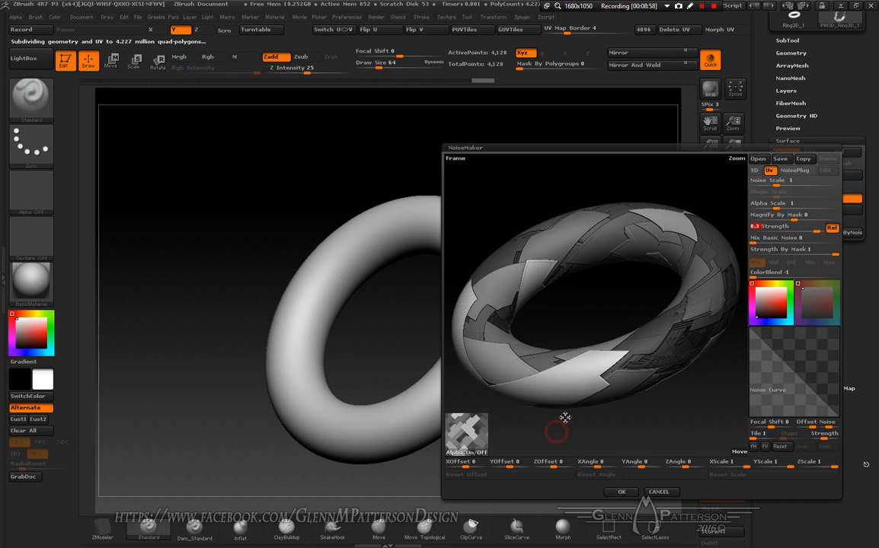
{"action": "left_click_drag", "start_coordinate": [556, 432], "coordinate": [580, 435]}
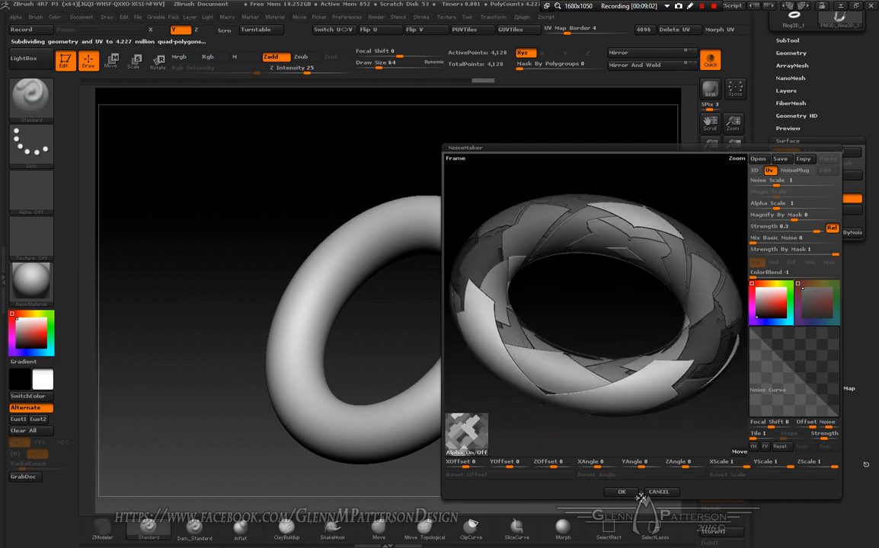
{"action": "left_click", "coordinate": [621, 493]}
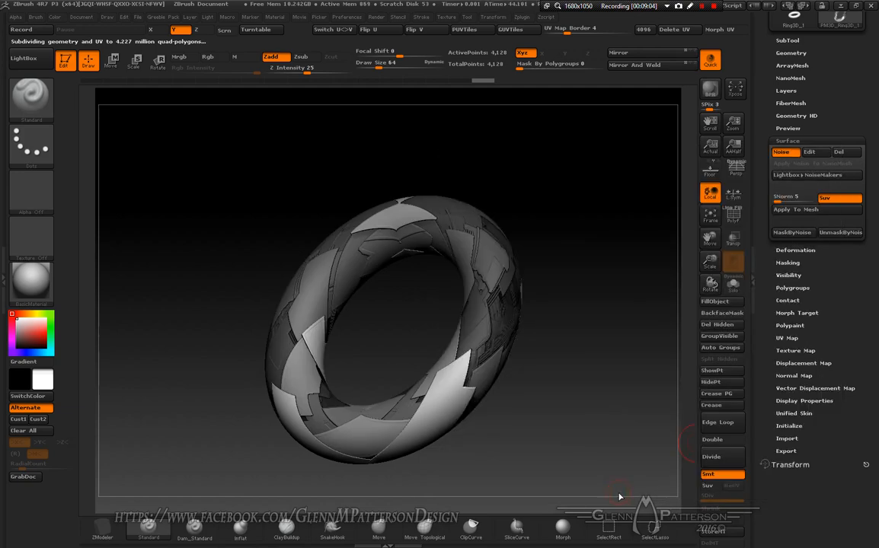
Render the noisy ring with Best Preview Render to inspect the displaced panels.
{"action": "mouse_move", "coordinate": [520, 445]}
{"action": "left_mouse_down"}
{"action": "mouse_move", "coordinate": [520, 222]}
{"action": "mouse_move", "coordinate": [540, 425]}
{"action": "mouse_move", "coordinate": [574, 452]}
{"action": "mouse_move", "coordinate": [521, 459]}
{"action": "left_mouse_up"}
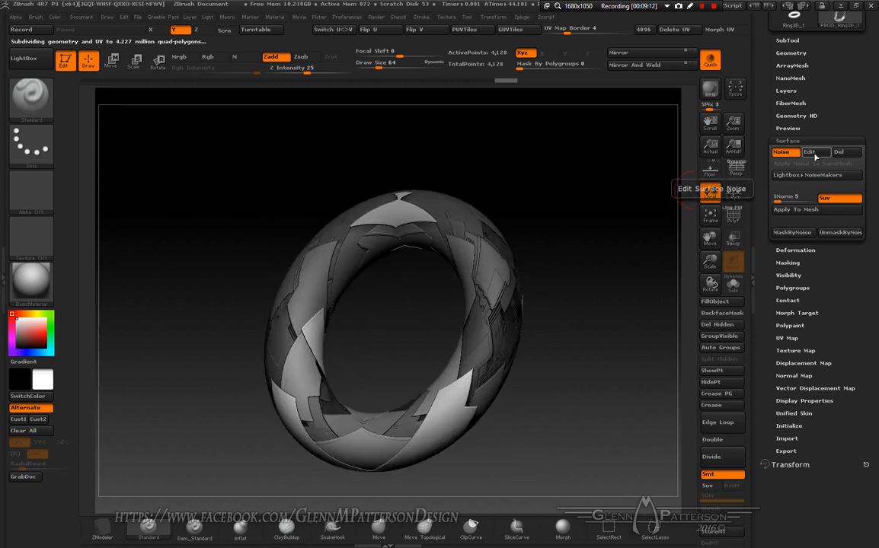
{"action": "left_click", "coordinate": [708, 90]}
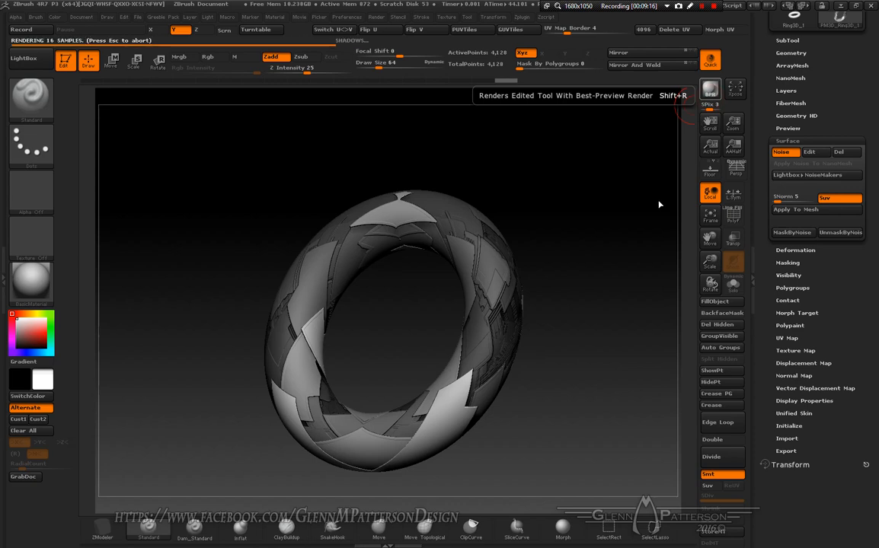
{"action": "left_click_drag", "start_coordinate": [660, 204], "coordinate": [658, 200]}
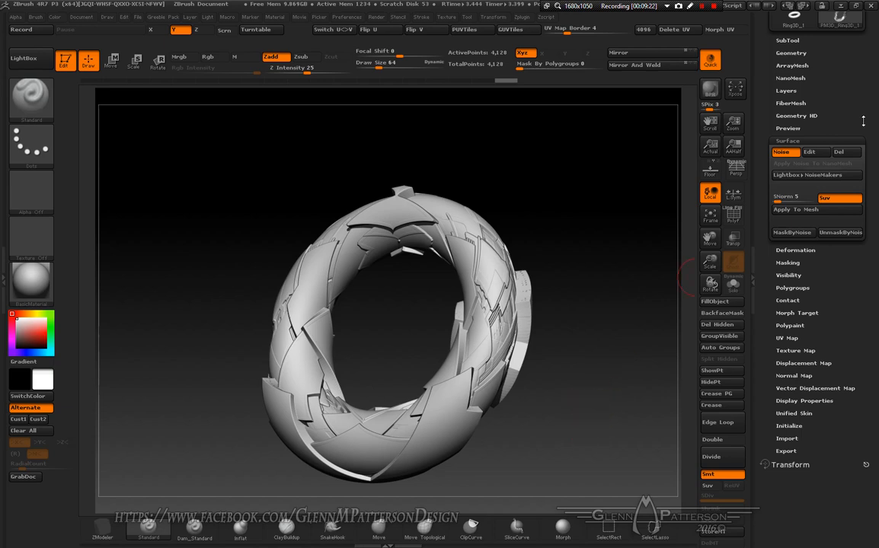
Turn on polypaint for the ring's subtool and render the ring with BPR from another angle.
{"action": "left_click", "coordinate": [788, 41]}
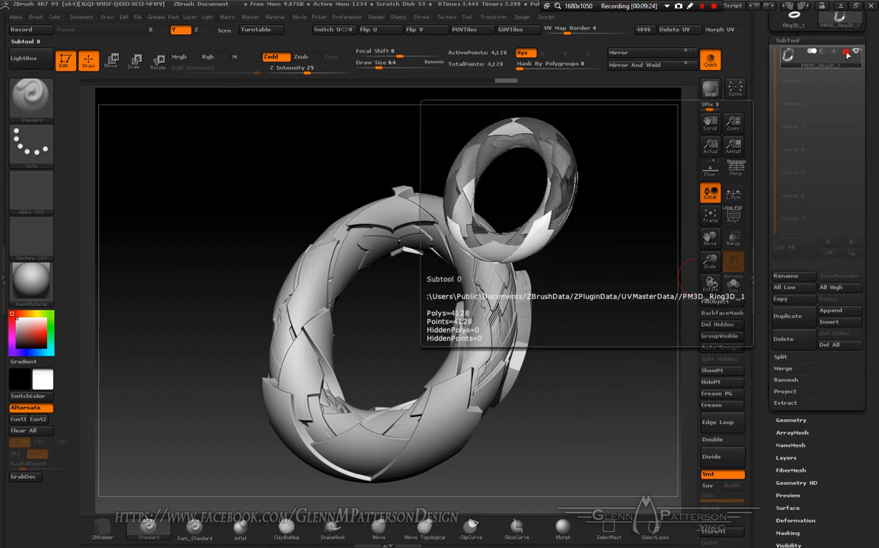
{"action": "key", "text": "ctrl+d"}
{"action": "left_click_drag", "start_coordinate": [516, 463], "coordinate": [554, 441]}
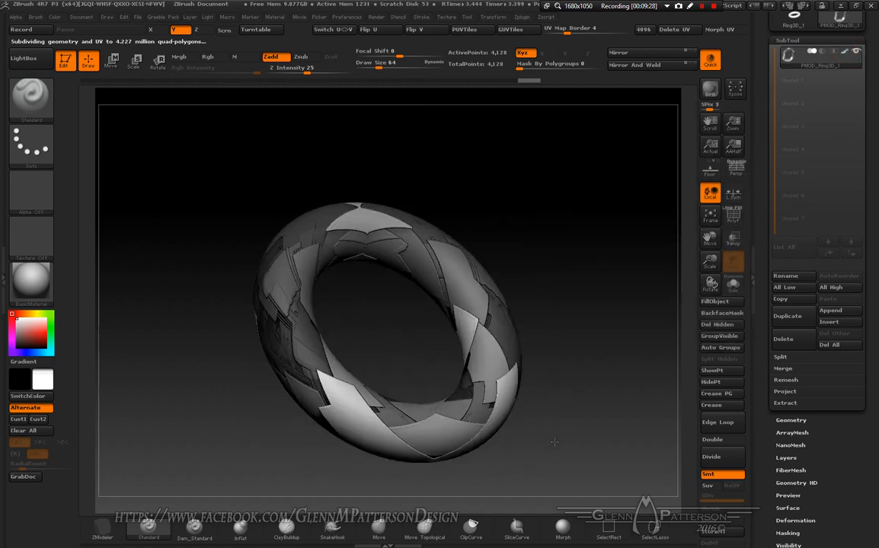
{"action": "left_click", "coordinate": [710, 90]}
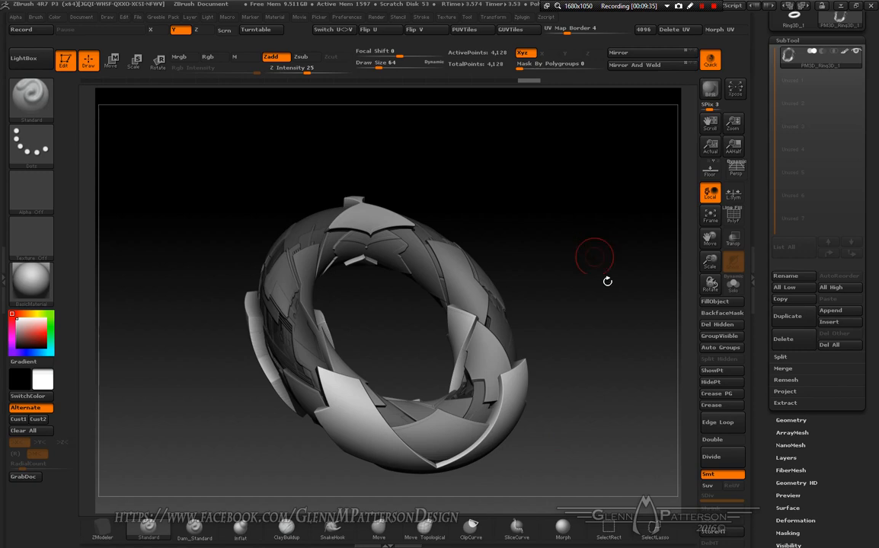
Try swapped U and V coordinates on the ring with a BPR render, and switch the coordinates back.
{"action": "left_click_drag", "start_coordinate": [822, 456], "coordinate": [840, 381]}
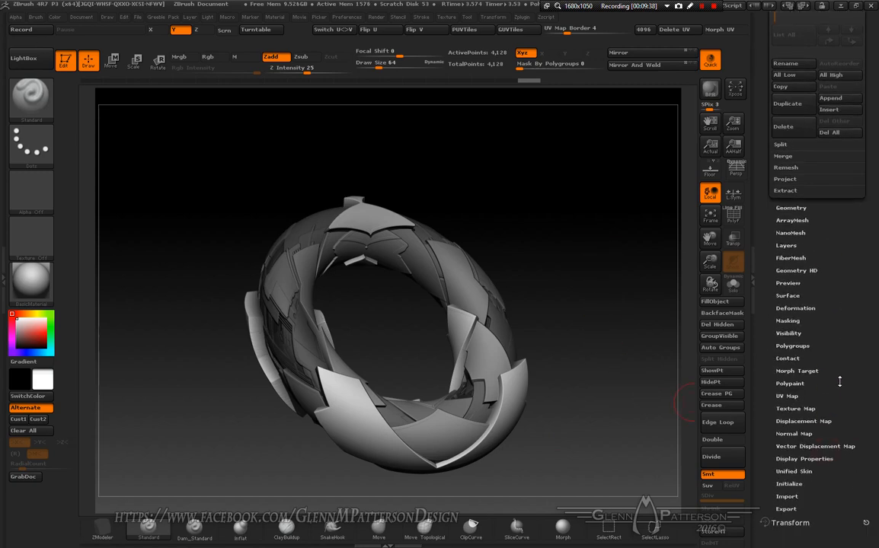
{"action": "left_click", "coordinate": [792, 397]}
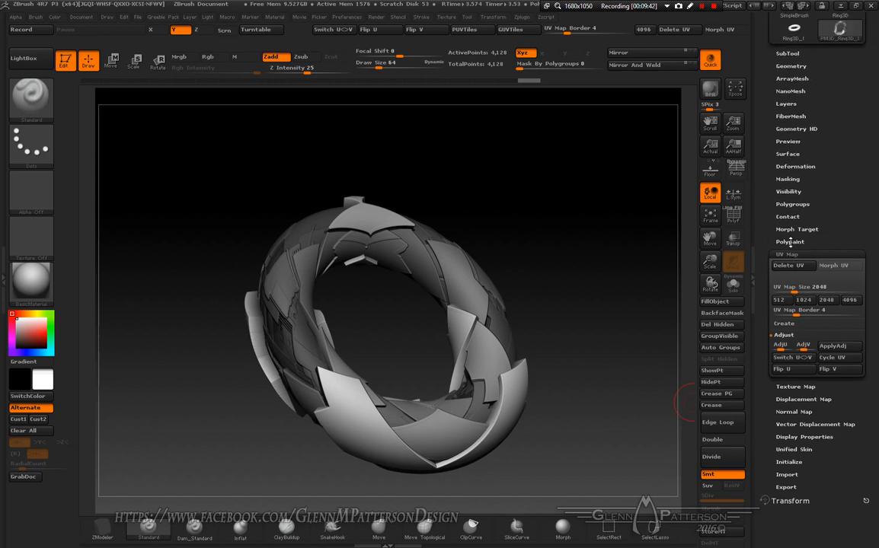
{"action": "left_click", "coordinate": [788, 358]}
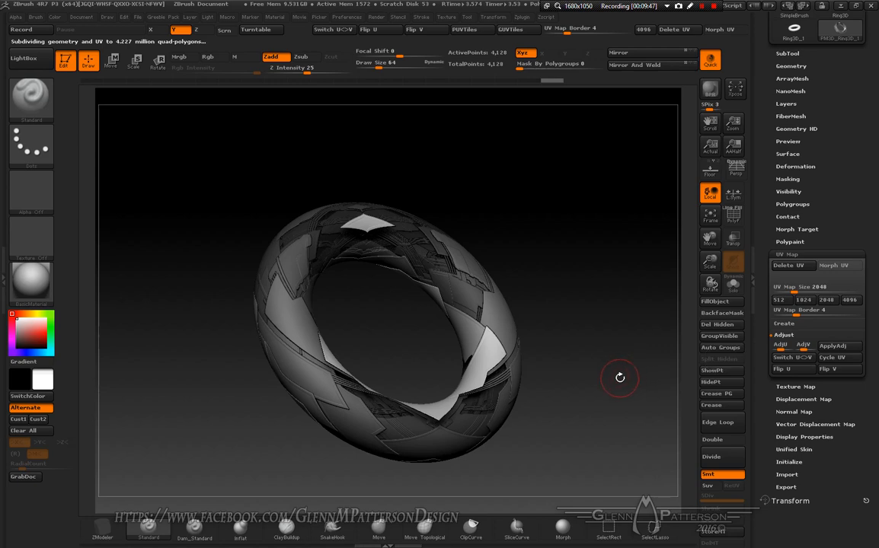
{"action": "left_click_drag", "start_coordinate": [558, 341], "coordinate": [572, 353]}
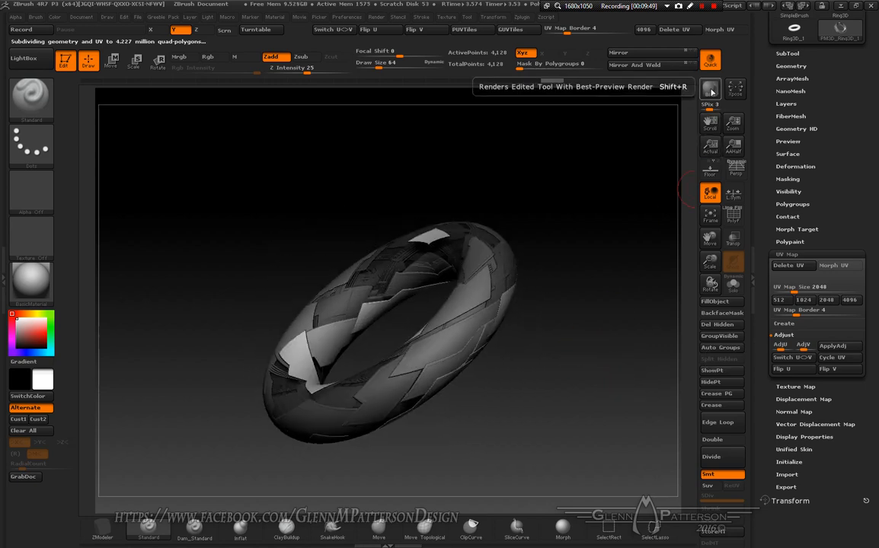
{"action": "left_click", "coordinate": [709, 90]}
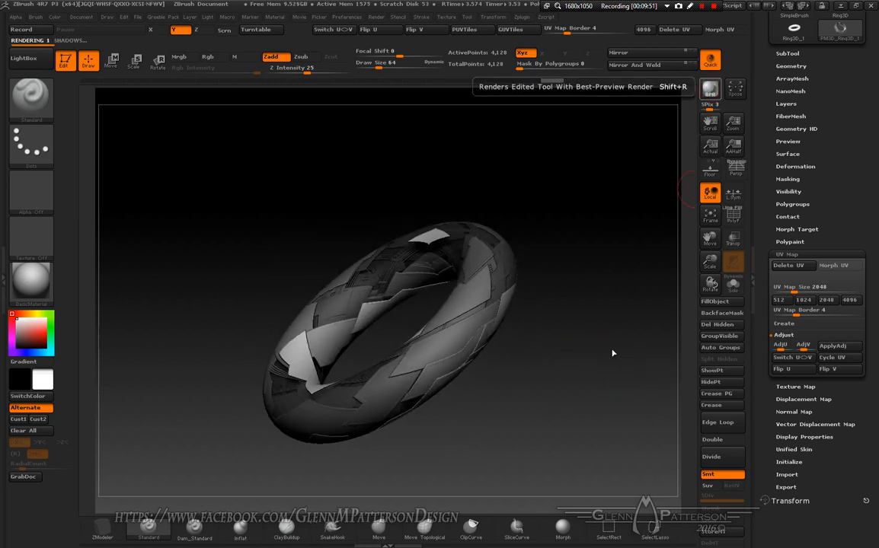
{"action": "left_click_drag", "start_coordinate": [612, 353], "coordinate": [612, 348]}
{"action": "left_click_drag", "start_coordinate": [531, 405], "coordinate": [680, 337]}
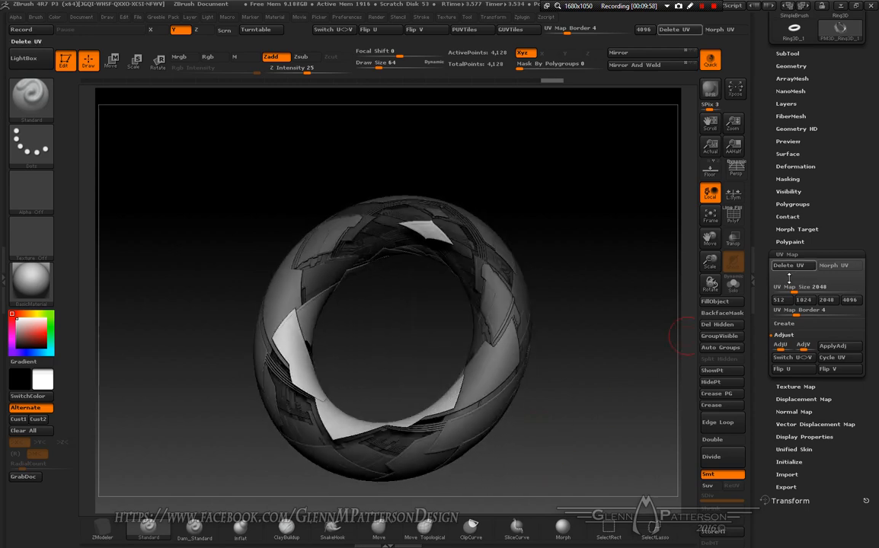
{"action": "left_click", "coordinate": [796, 358]}
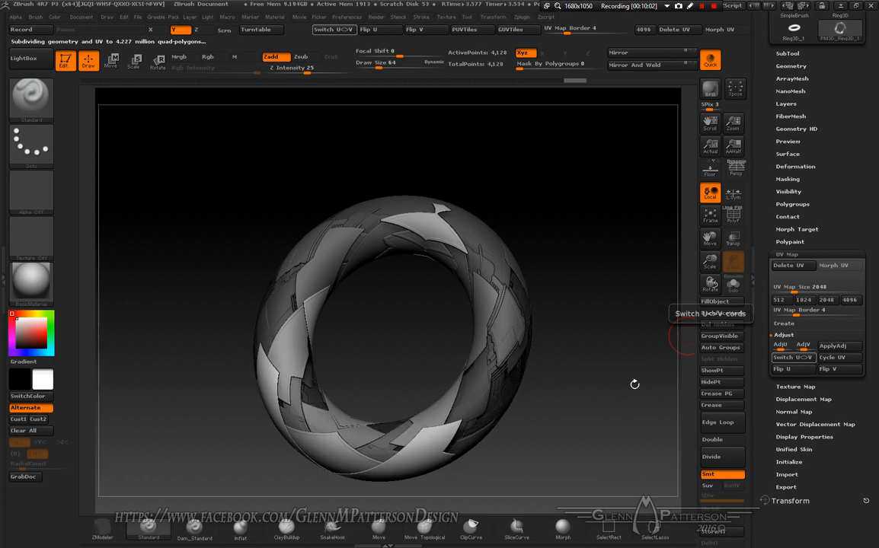
{"action": "left_click_drag", "start_coordinate": [576, 402], "coordinate": [593, 363]}
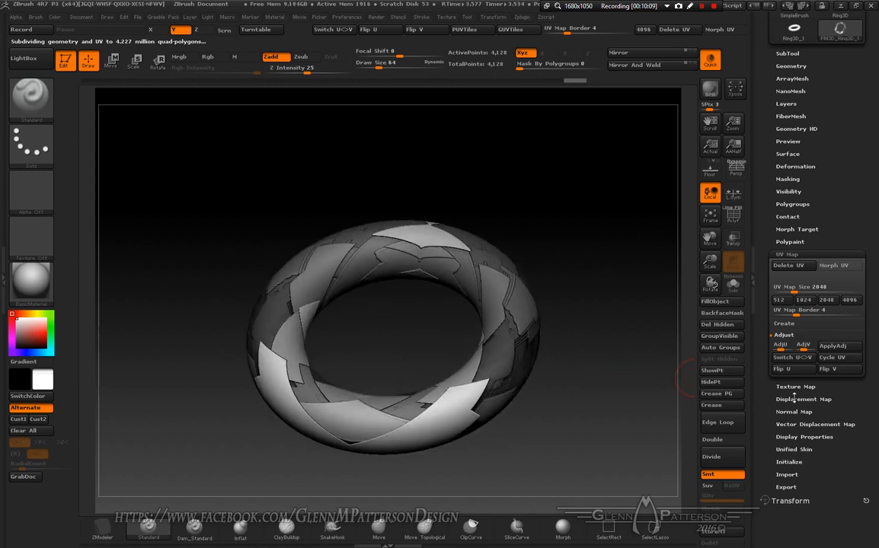
Turn off the ring's surface noise and turn on its texture map.
{"action": "left_click", "coordinate": [788, 154]}
{"action": "left_click", "coordinate": [784, 165]}
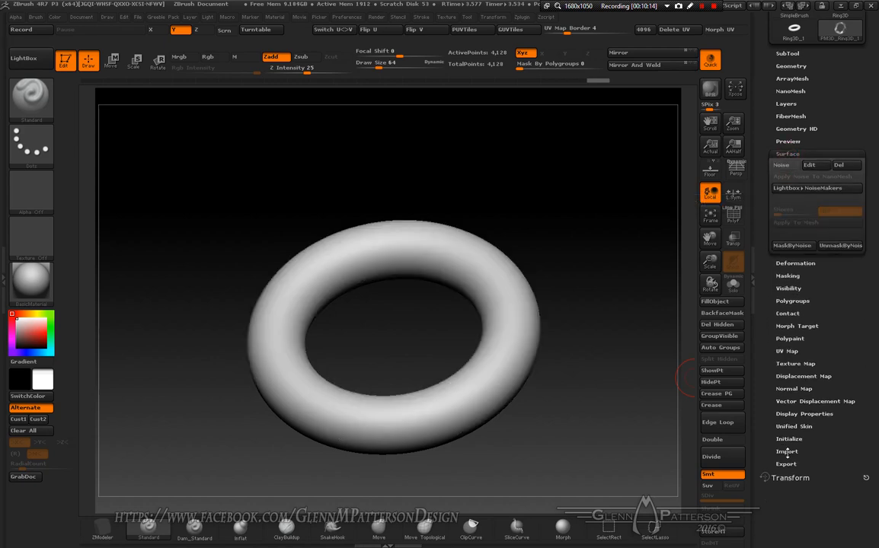
{"action": "left_click", "coordinate": [792, 364]}
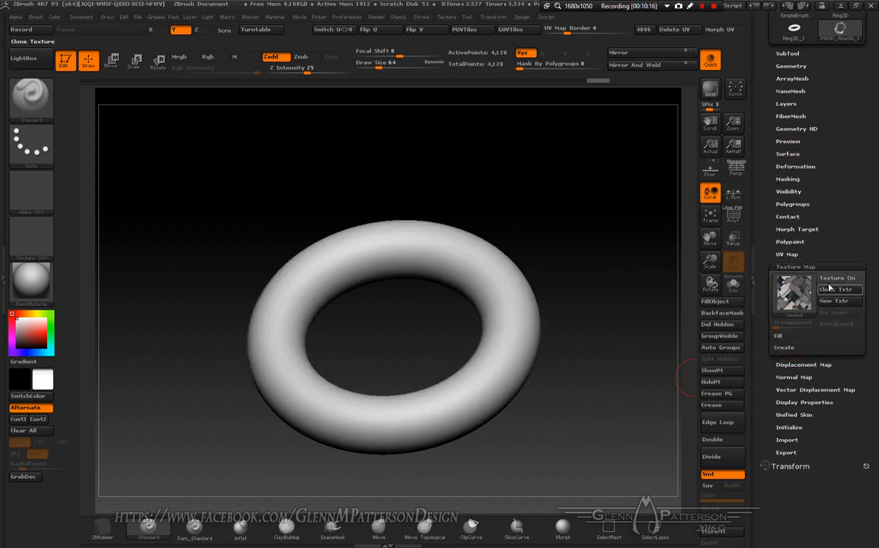
{"action": "left_click", "coordinate": [836, 278]}
Disable Dynamic Subdiv for the ring and align the model to a straight-on view.
{"action": "left_click", "coordinate": [790, 65]}
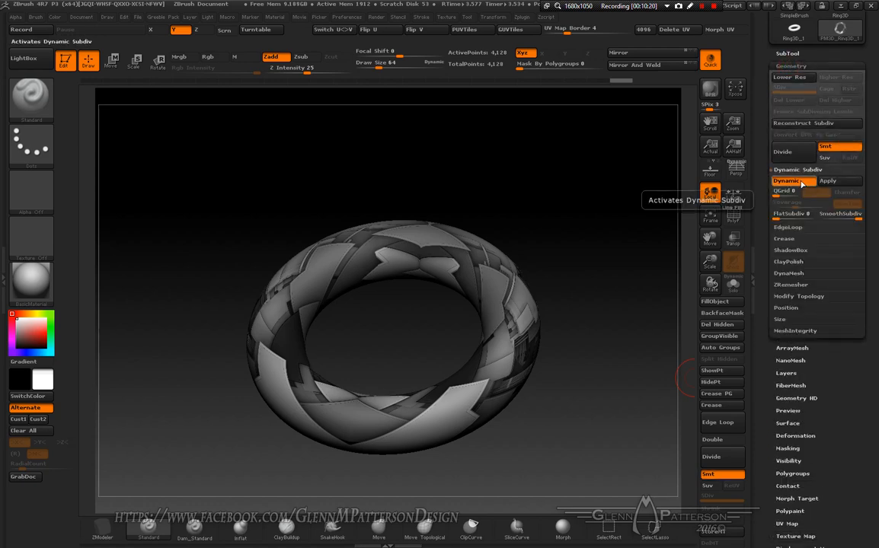
{"action": "left_click", "coordinate": [785, 180]}
{"action": "left_click_drag", "start_coordinate": [581, 327], "coordinate": [572, 386], "text": "shift"}
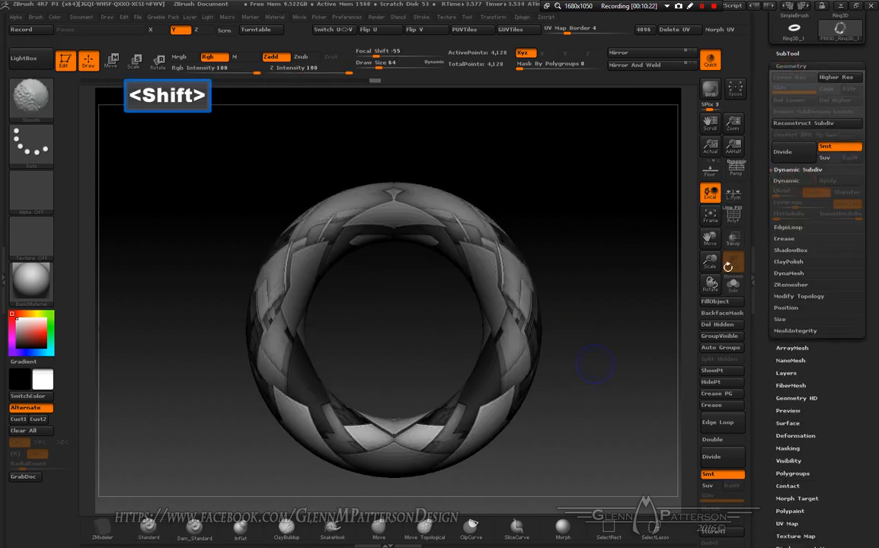
Flatten the ring's UVs with UV Master and rotate the UV layout 90 degrees counter-clockwise.
{"action": "left_click_drag", "start_coordinate": [874, 116], "coordinate": [875, 297]}
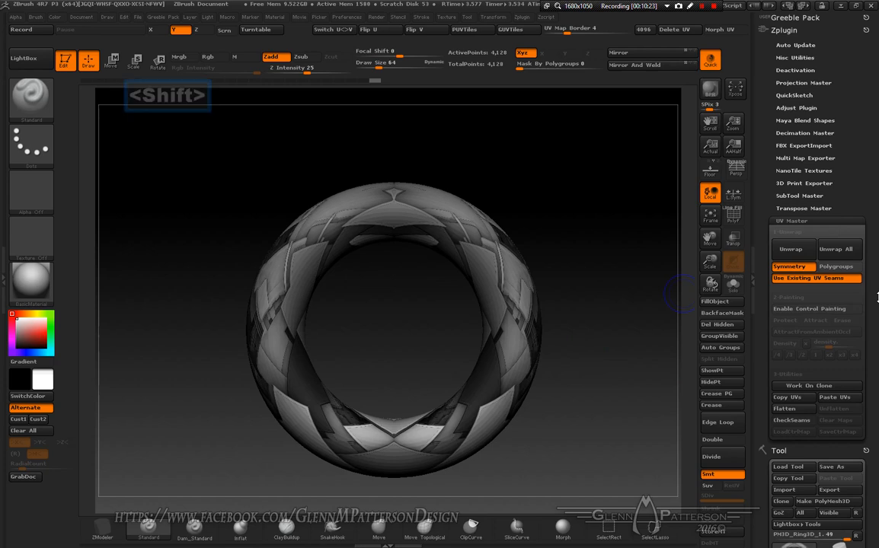
{"action": "left_click", "coordinate": [785, 411]}
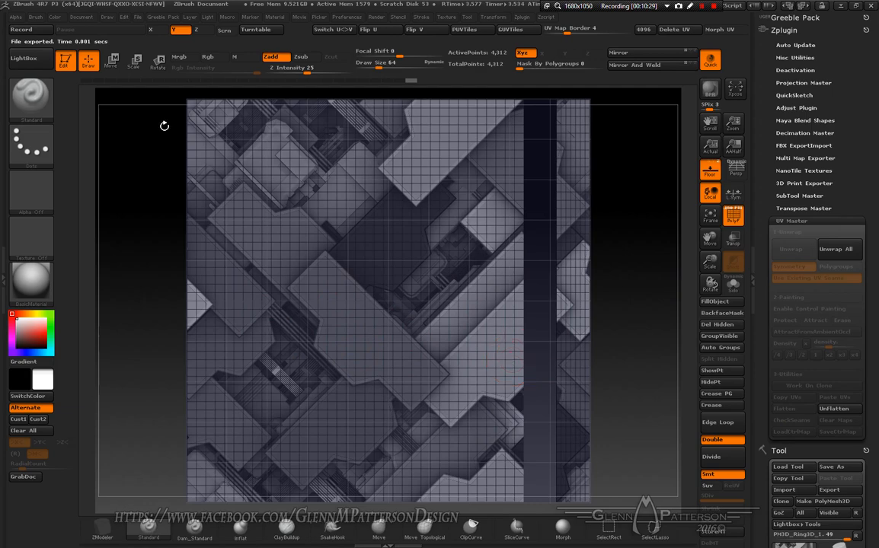
{"action": "left_click", "coordinate": [158, 61]}
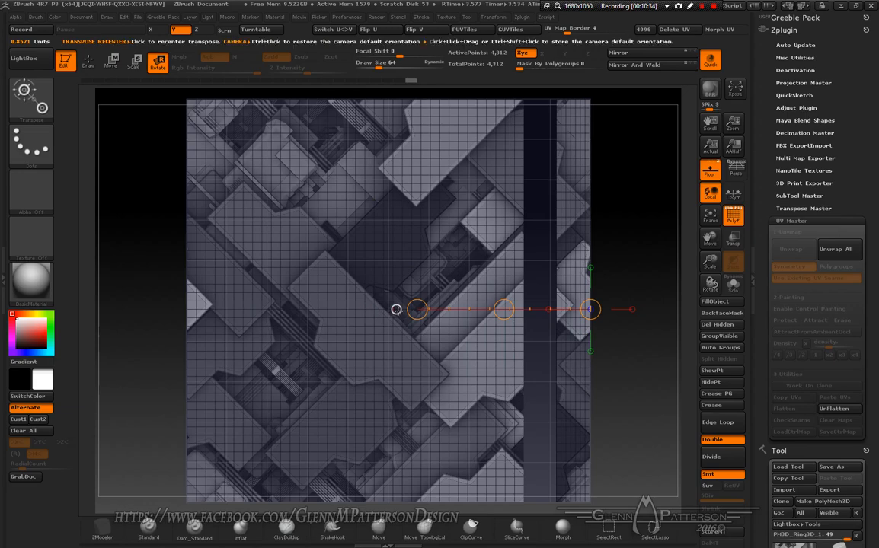
{"action": "left_click", "coordinate": [397, 309]}
{"action": "left_click_drag", "start_coordinate": [431, 301], "coordinate": [386, 254]}
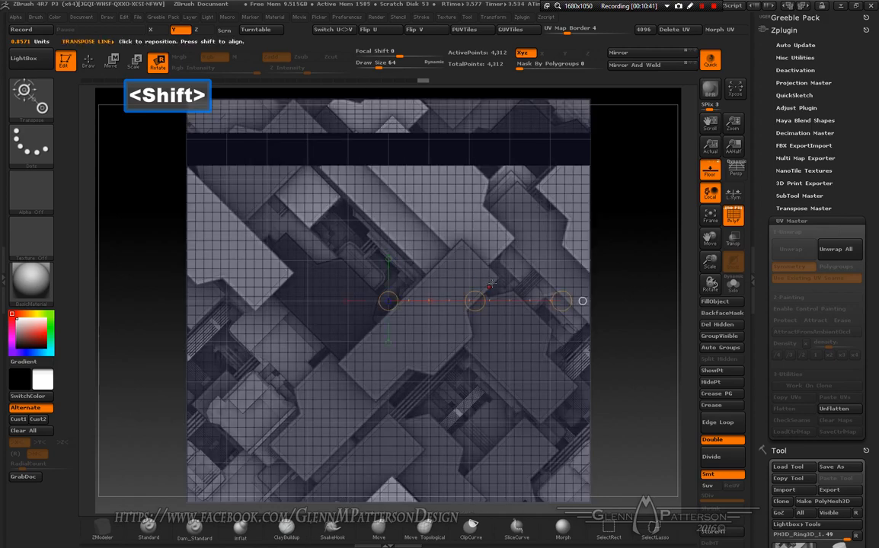
Return to Draw mode and unflatten the rotated UV layout onto the ring.
{"action": "left_click", "coordinate": [88, 64]}
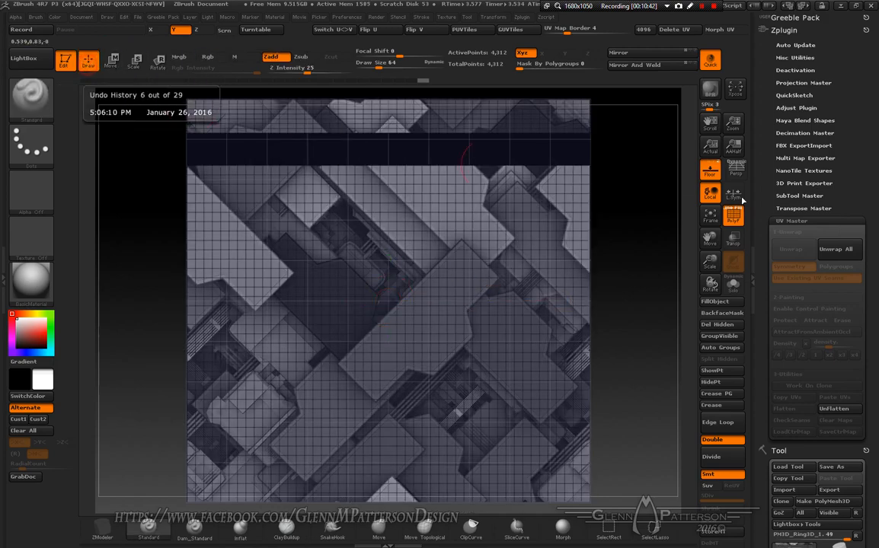
{"action": "left_click", "coordinate": [844, 412]}
{"action": "left_click_drag", "start_coordinate": [624, 412], "coordinate": [623, 372]}
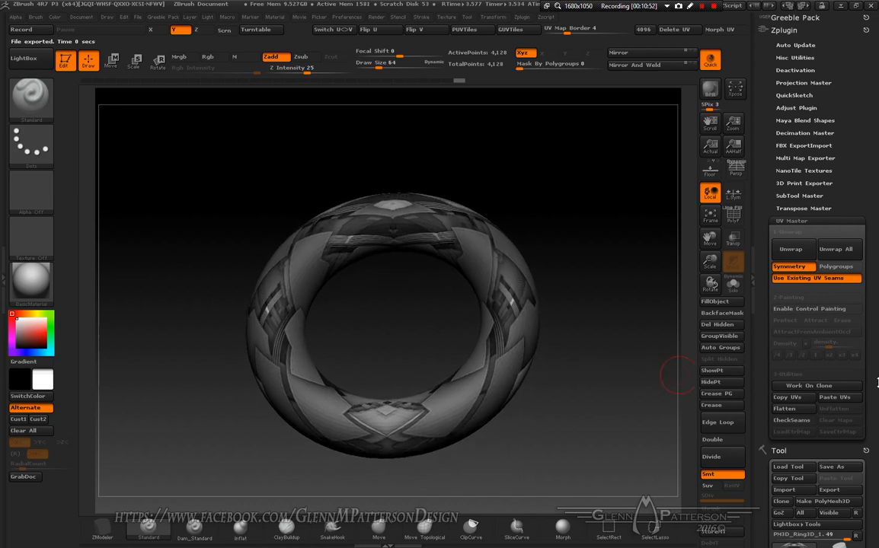
Switch the U and V coordinates in the ring's UV map adjustments and inspect the texture at an angle.
{"action": "left_click_drag", "start_coordinate": [876, 382], "coordinate": [854, 238]}
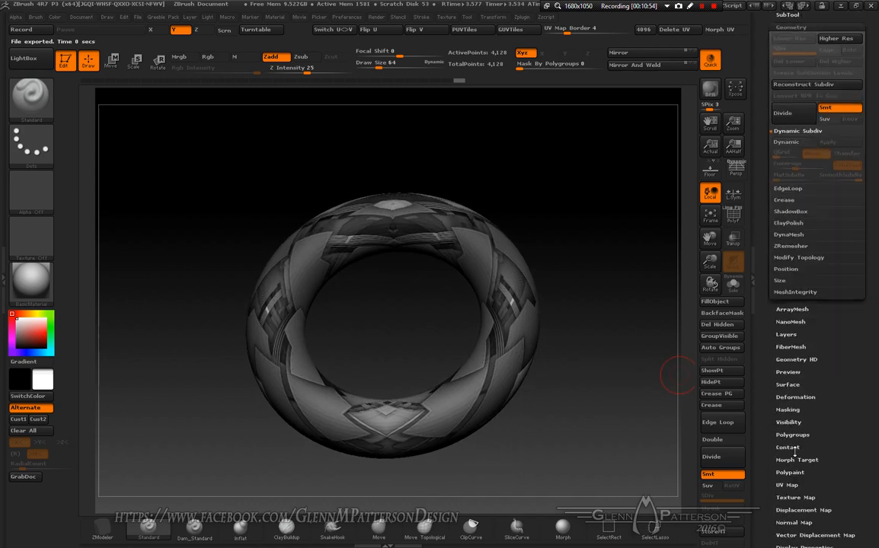
{"action": "left_click_drag", "start_coordinate": [538, 427], "coordinate": [596, 416]}
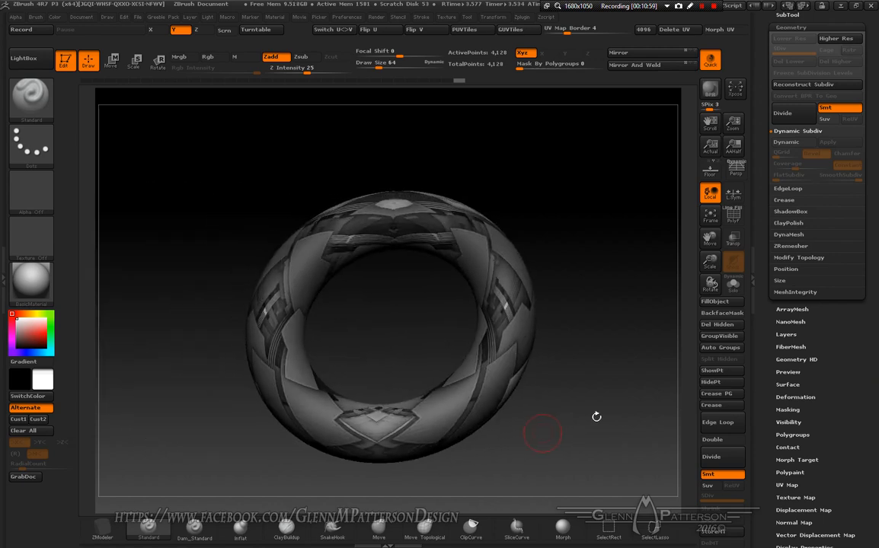
{"action": "left_click", "coordinate": [791, 484]}
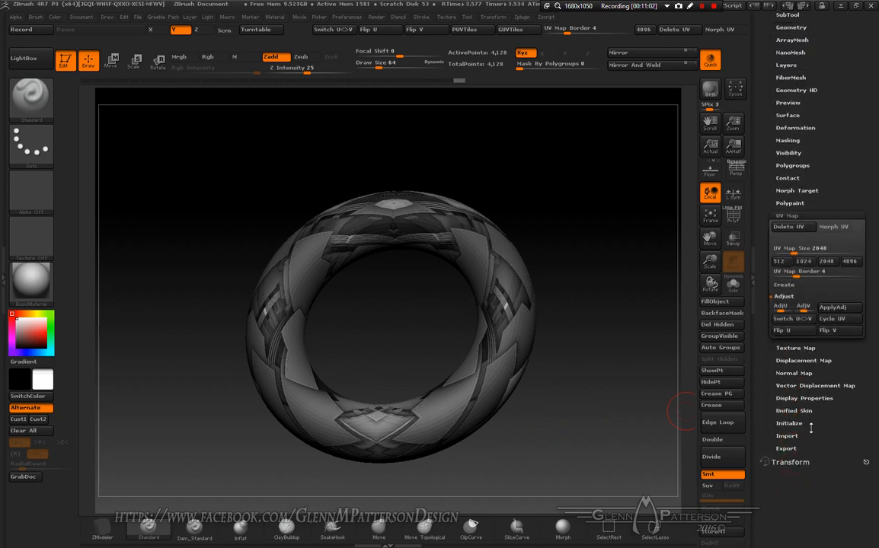
{"action": "left_click", "coordinate": [796, 320]}
{"action": "mouse_move", "coordinate": [604, 428]}
{"action": "left_mouse_down"}
{"action": "mouse_move", "coordinate": [553, 397]}
{"action": "mouse_move", "coordinate": [555, 370]}
{"action": "mouse_move", "coordinate": [594, 425]}
{"action": "mouse_move", "coordinate": [607, 415]}
{"action": "left_mouse_up"}
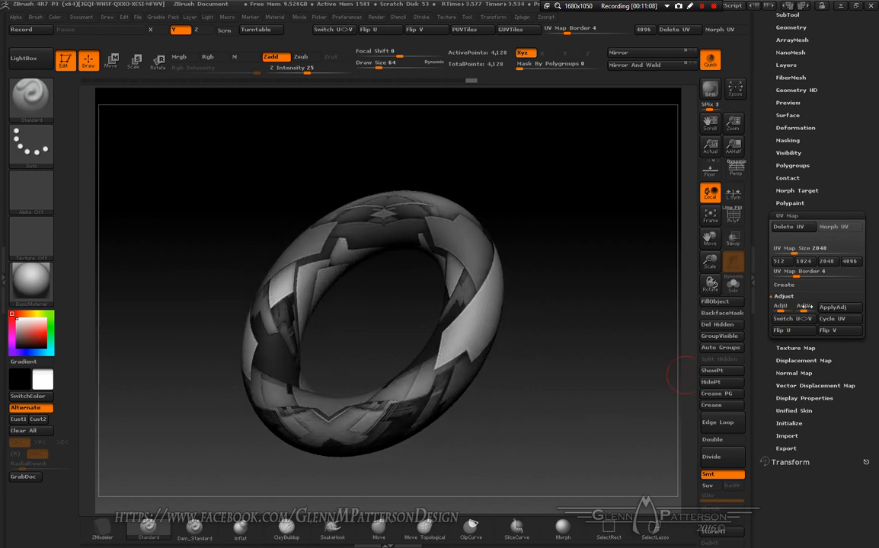
Turn off the ring's texture map and open its surface noise settings.
{"action": "left_click", "coordinate": [798, 348]}
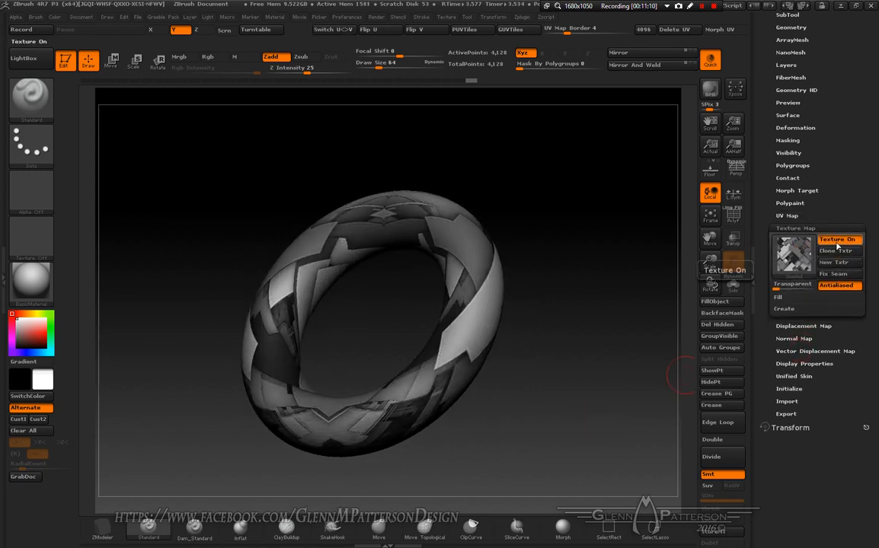
{"action": "left_click", "coordinate": [837, 245]}
{"action": "scroll", "coordinate": [849, 246], "scroll_direction": "up", "scroll_amount": 5}
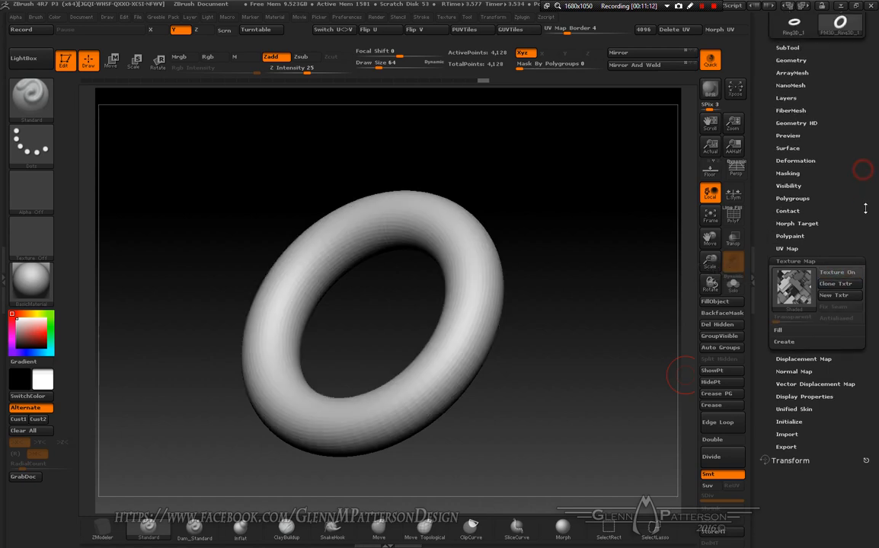
{"action": "left_click", "coordinate": [788, 276]}
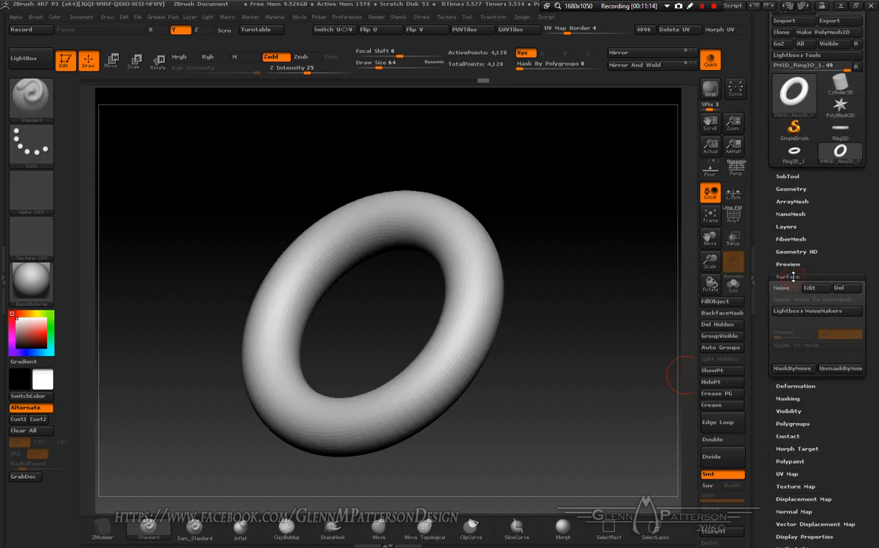
Turn on the ring's surface noise and render it with Best Preview Render.
{"action": "left_click", "coordinate": [785, 288]}
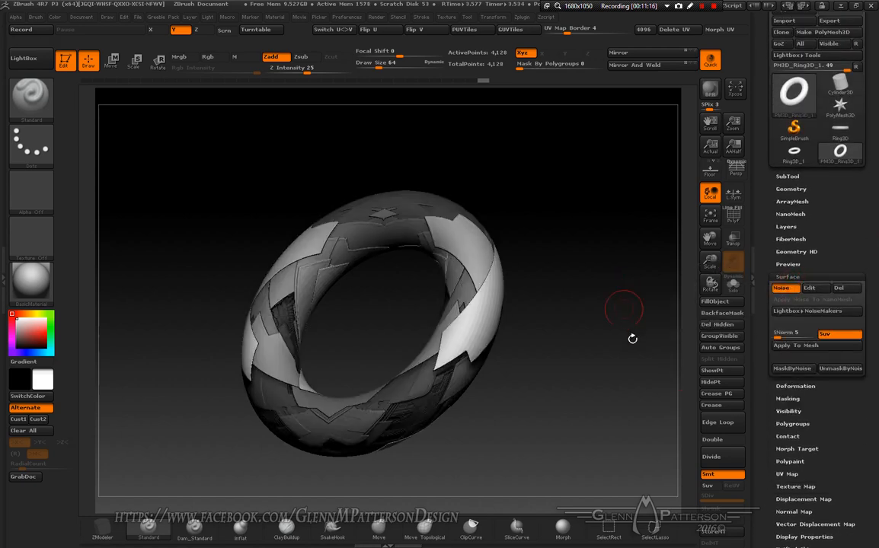
{"action": "left_click", "coordinate": [710, 90]}
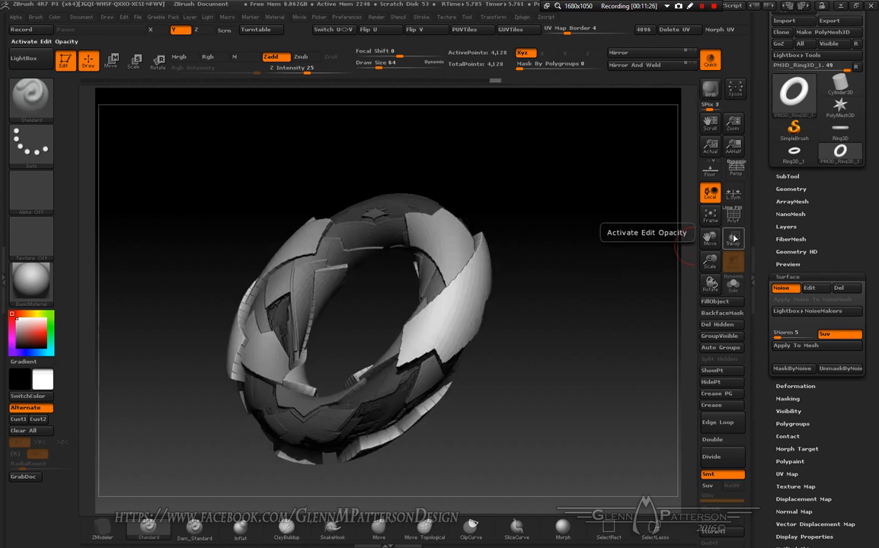
Enable Dynamic Subdivision on the ring and render the smoothed surface noise with Best Preview Render, viewing it from another angle.
{"action": "left_click", "coordinate": [789, 189]}
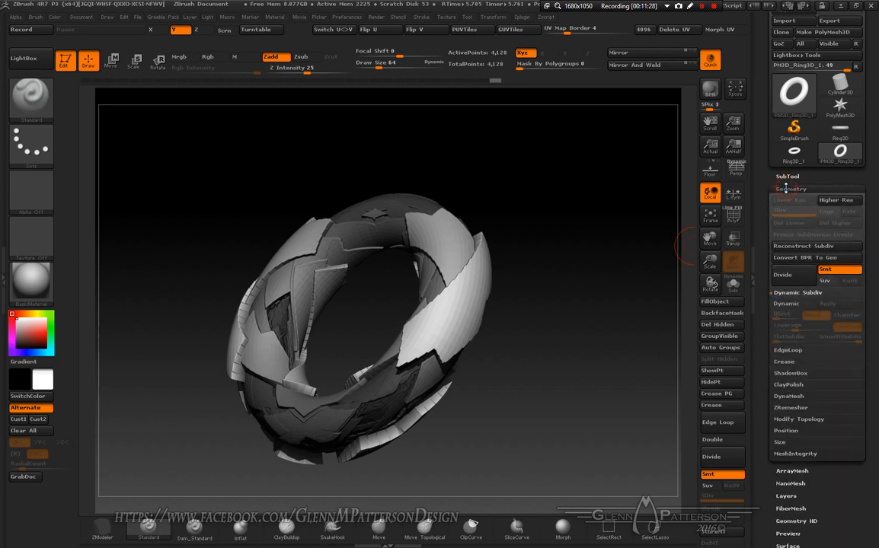
{"action": "left_click", "coordinate": [795, 304]}
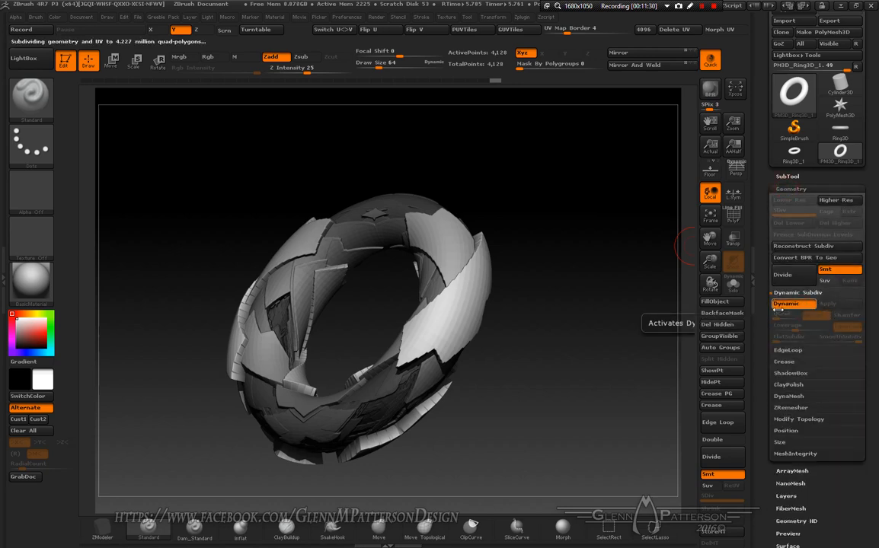
{"action": "left_click_drag", "start_coordinate": [597, 381], "coordinate": [590, 380]}
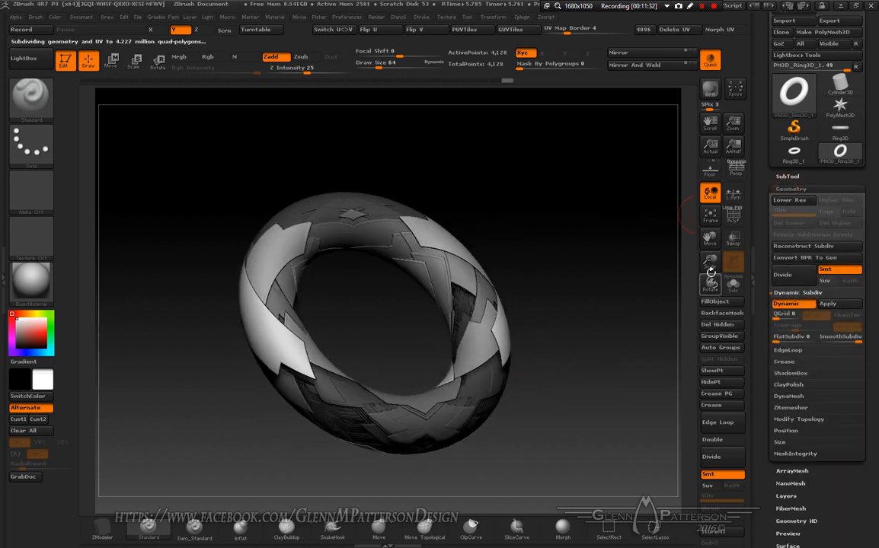
{"action": "left_click_drag", "start_coordinate": [711, 272], "coordinate": [713, 143]}
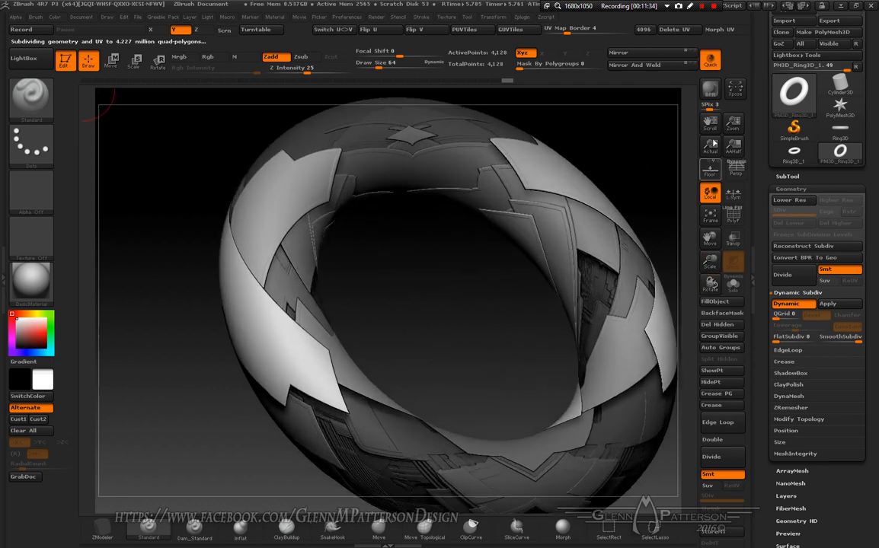
{"action": "left_click", "coordinate": [712, 222]}
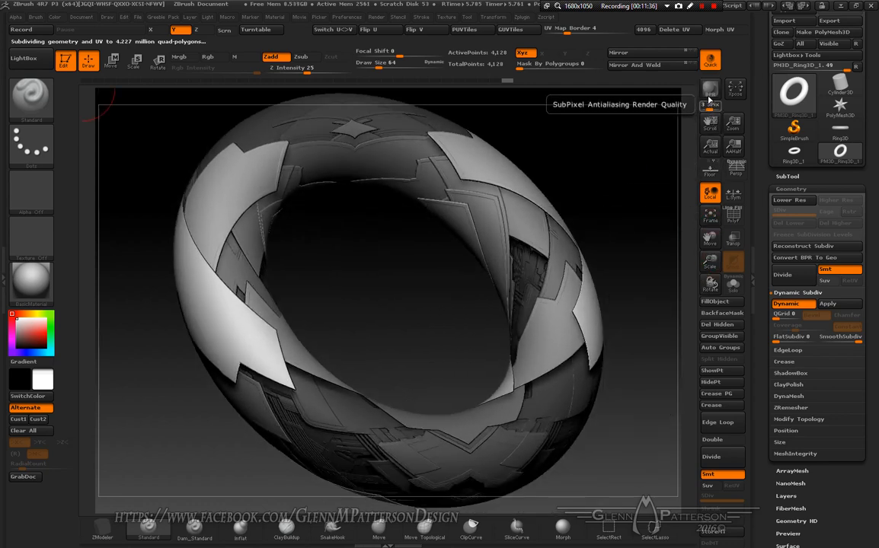
{"action": "left_click", "coordinate": [708, 93]}
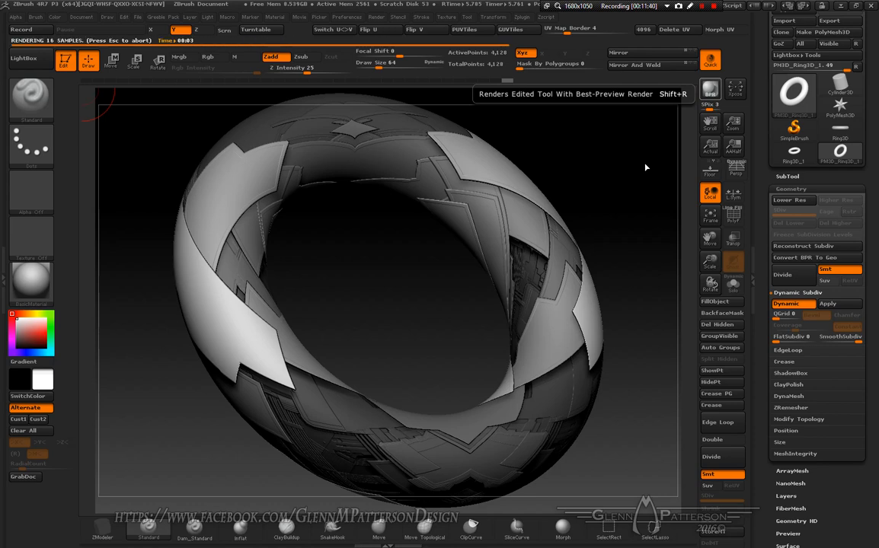
{"action": "left_click_drag", "start_coordinate": [645, 167], "coordinate": [645, 162]}
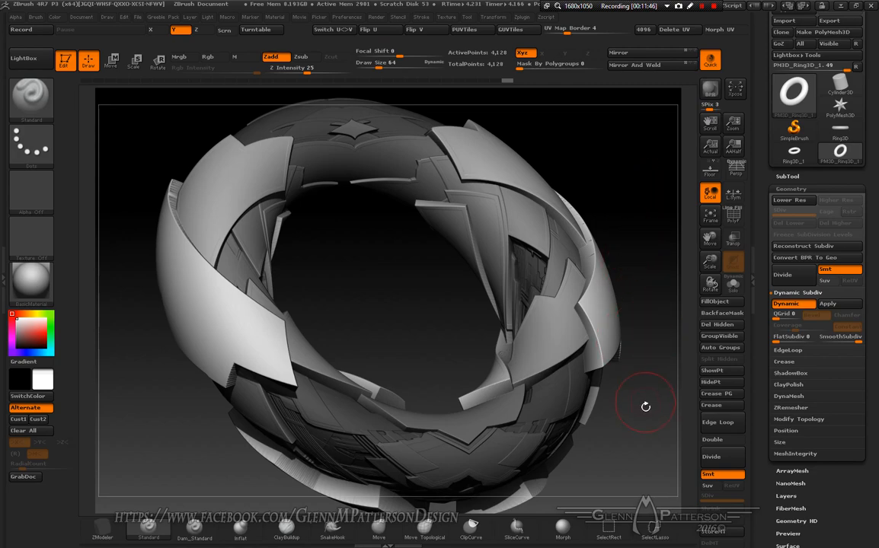
{"action": "left_click_drag", "start_coordinate": [645, 407], "coordinate": [610, 402]}
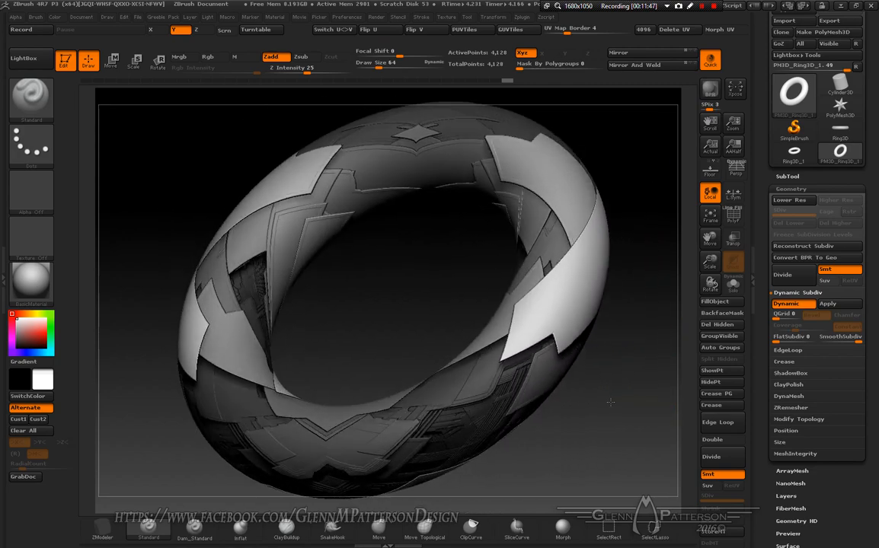
Turn off Dynamic Subdivision and the surface noise on the ring, and face the plain ring from the front.
{"action": "left_click", "coordinate": [793, 305]}
{"action": "left_click_drag", "start_coordinate": [847, 482], "coordinate": [838, 409]}
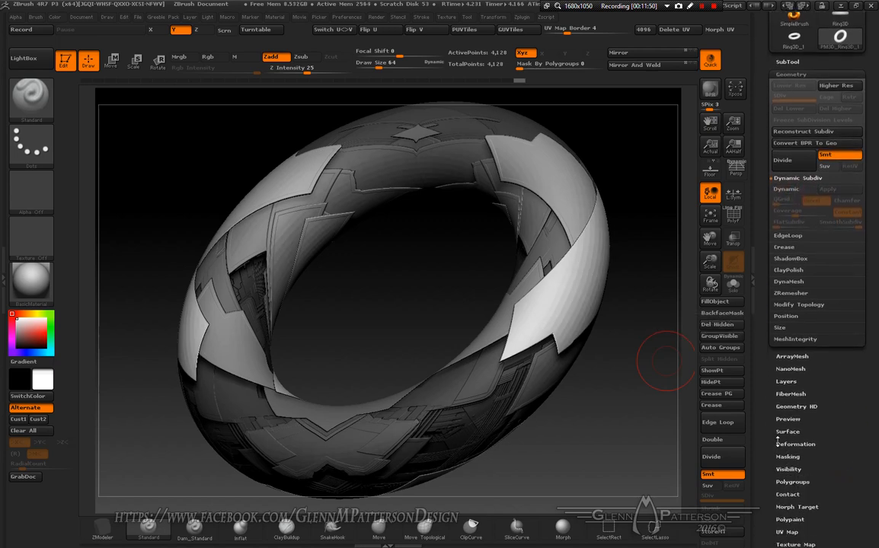
{"action": "left_click", "coordinate": [788, 431]}
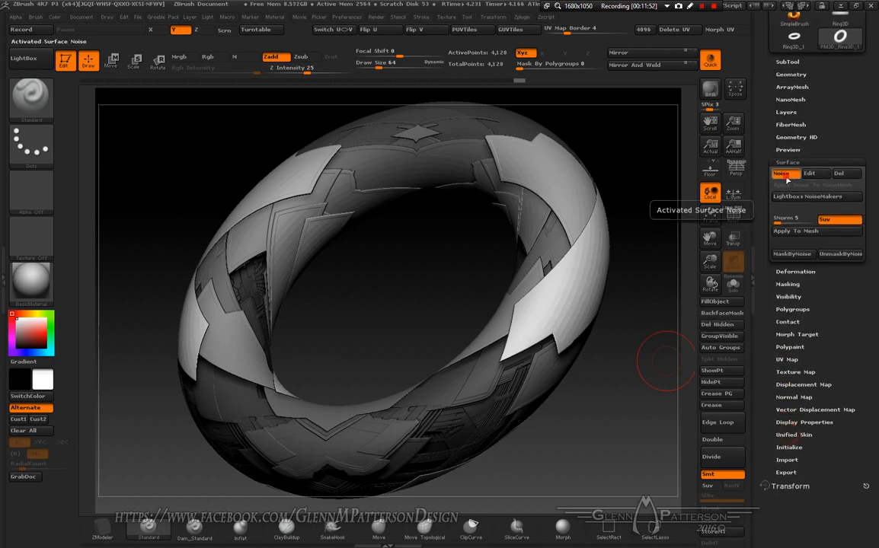
{"action": "left_click", "coordinate": [782, 174]}
{"action": "left_click_drag", "start_coordinate": [657, 395], "coordinate": [648, 445]}
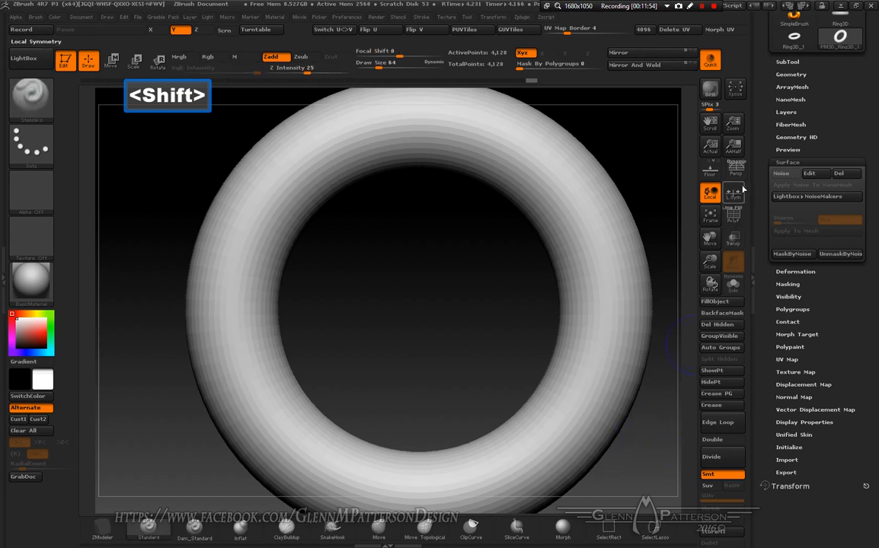
Show the ring's polygon wireframe and activate symmetry across the X axis.
{"action": "left_click", "coordinate": [733, 217]}
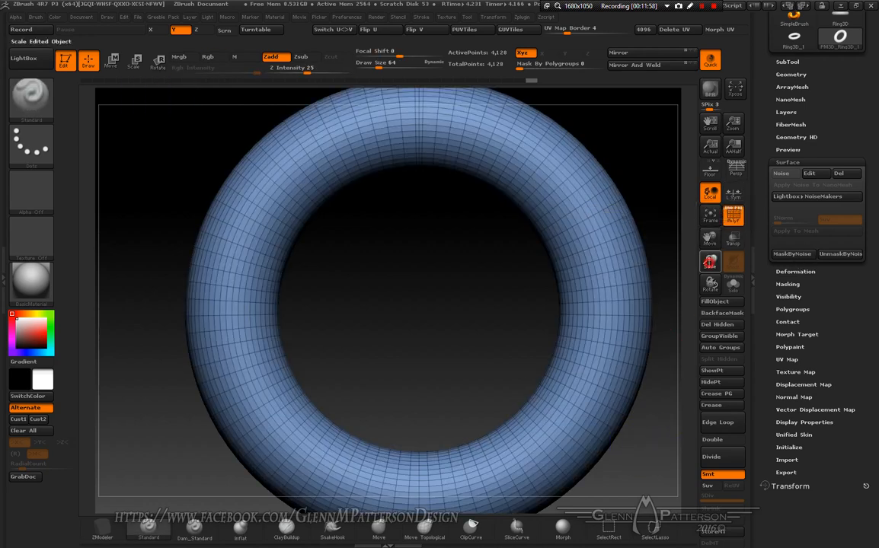
{"action": "left_click_drag", "start_coordinate": [710, 262], "coordinate": [641, 232]}
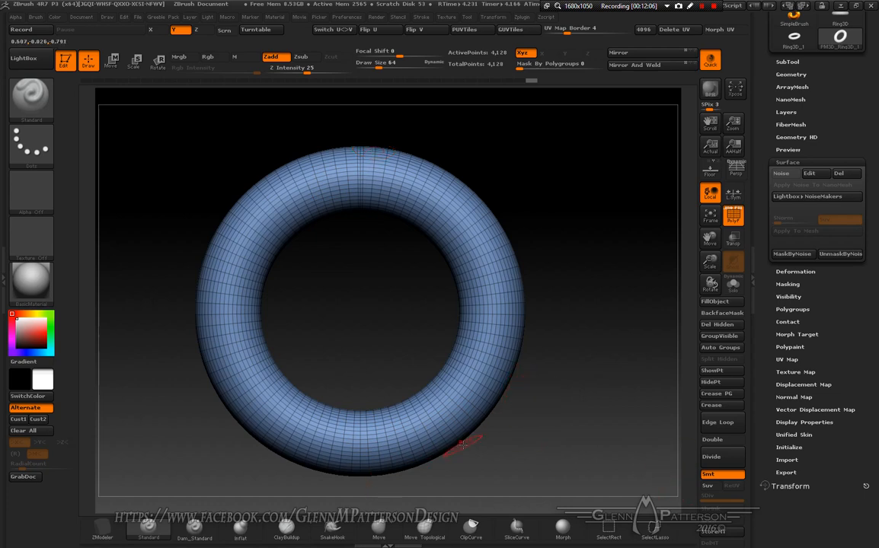
{"action": "key", "text": "x"}
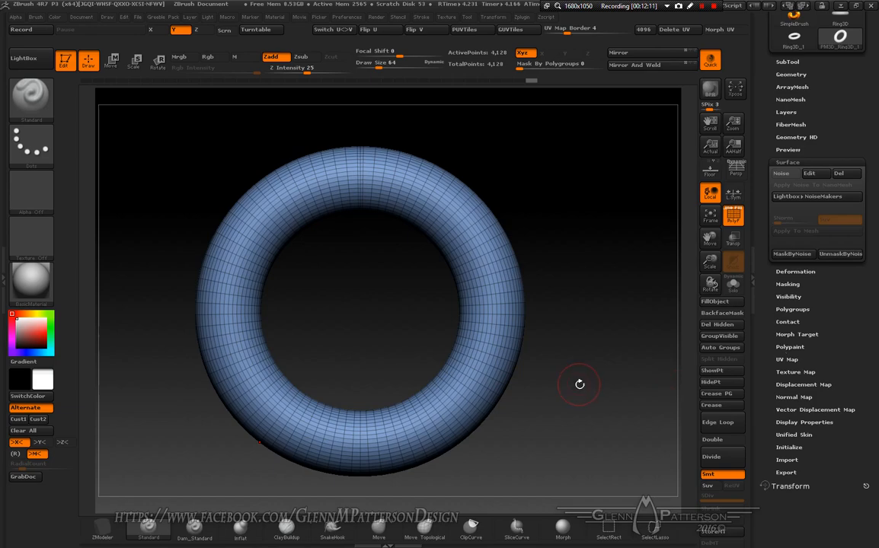
Isolate the left half of the ring's thickness in side view and assign the visible polygons to a new polygroup.
{"action": "left_click_drag", "start_coordinate": [580, 385], "coordinate": [518, 394]}
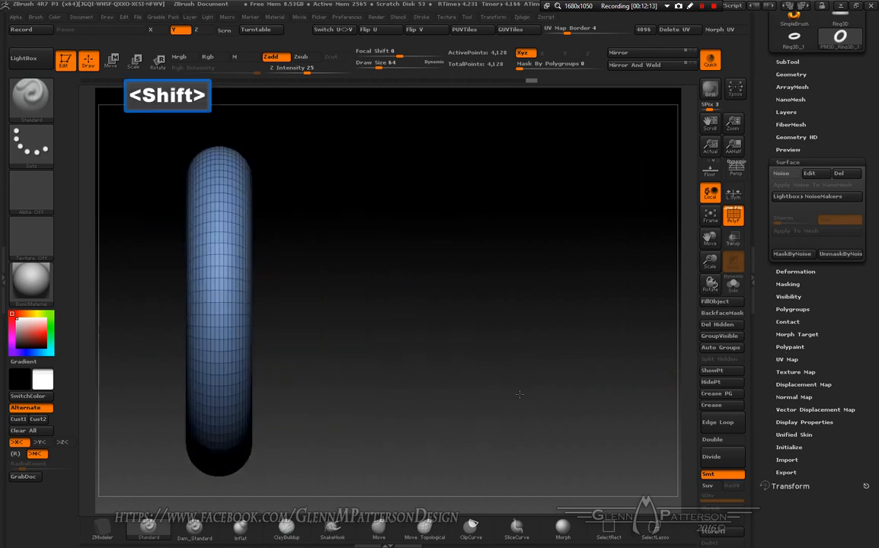
{"action": "left_click", "coordinate": [709, 216]}
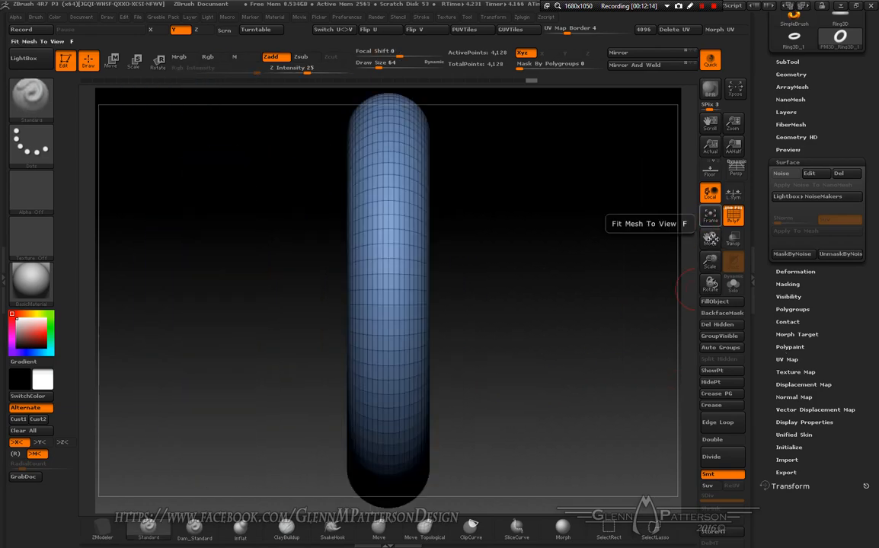
{"action": "left_click_drag", "start_coordinate": [710, 261], "coordinate": [710, 278]}
{"action": "key", "text": "ctrl+shift"}
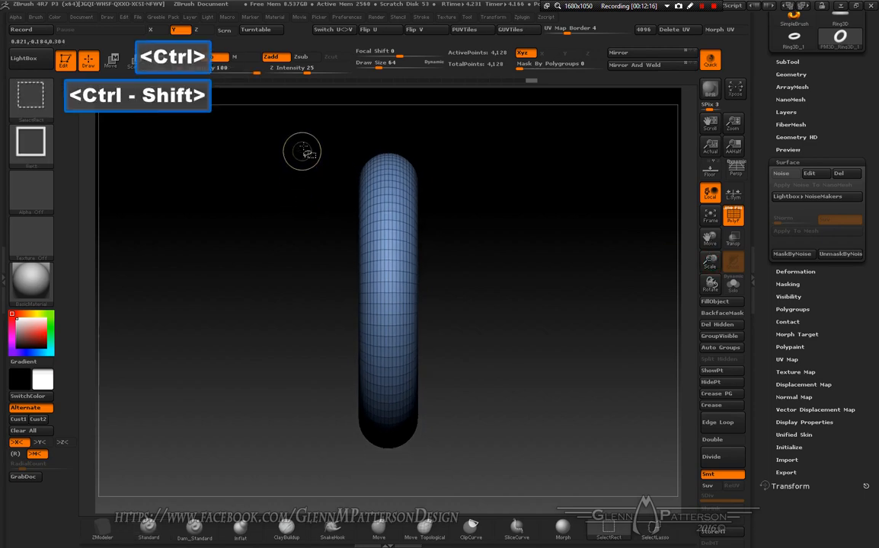
{"action": "left_click_drag", "start_coordinate": [298, 127], "coordinate": [334, 374]}
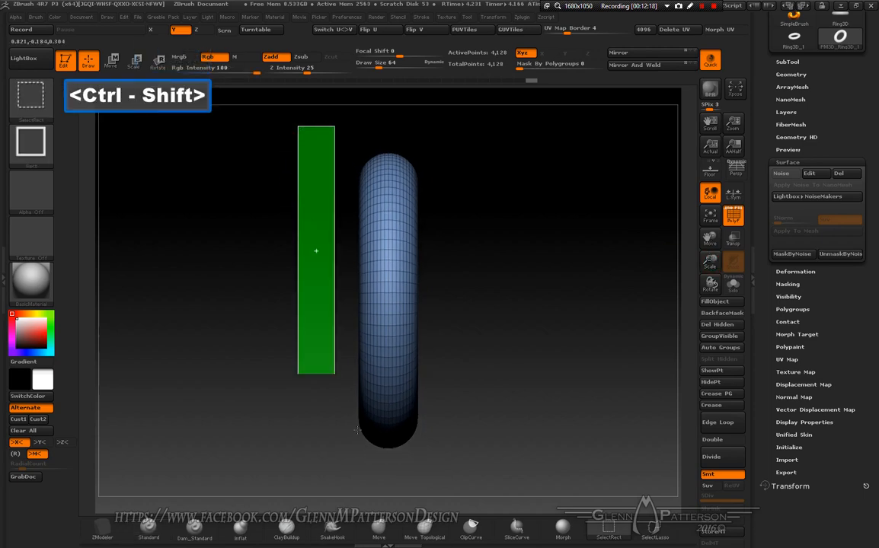
{"action": "left_click_drag", "start_coordinate": [357, 431], "coordinate": [392, 477]}
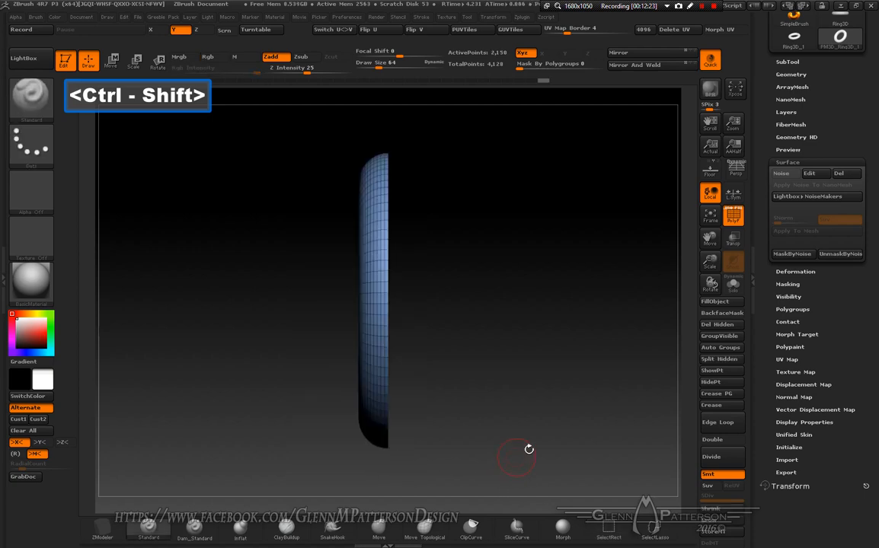
{"action": "key", "text": "shift"}
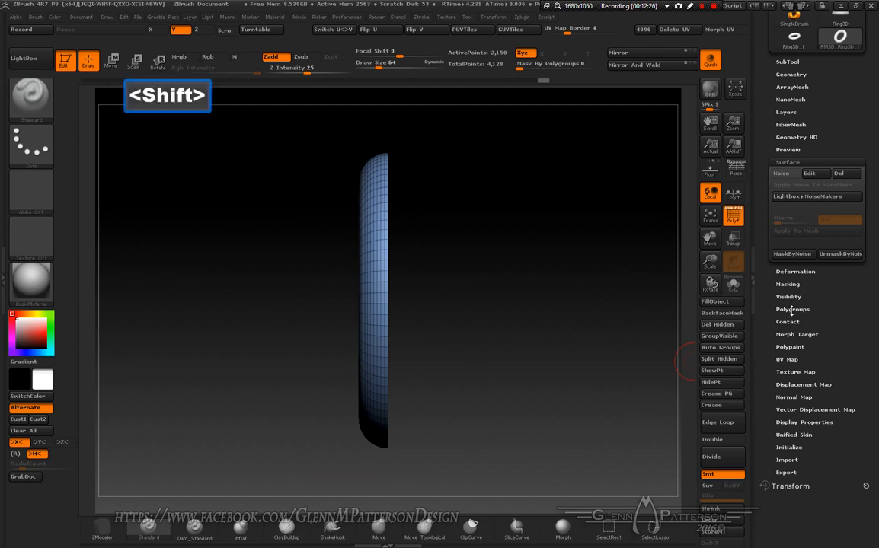
{"action": "left_click", "coordinate": [791, 310]}
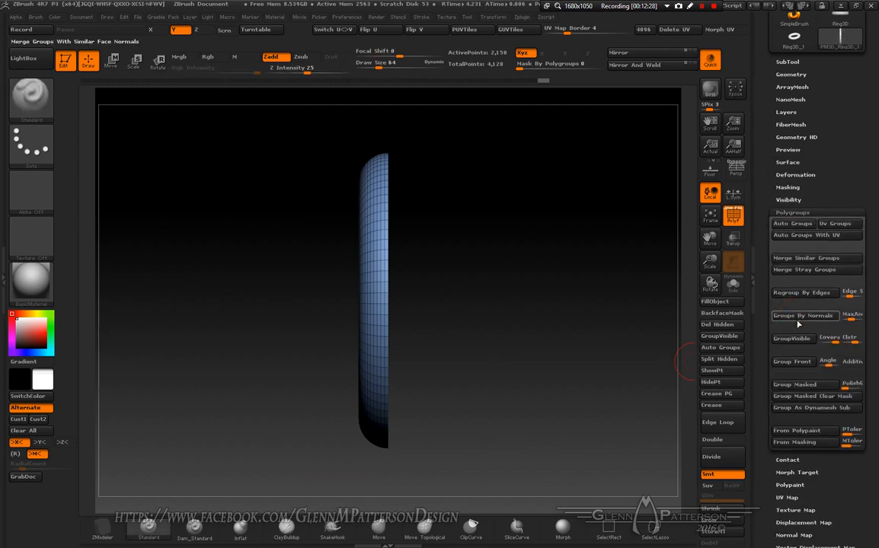
{"action": "left_click", "coordinate": [792, 338]}
Isolate the lower part of that half, make it a separate polygroup, and show the whole ring again.
{"action": "key", "text": "ctrl+shift"}
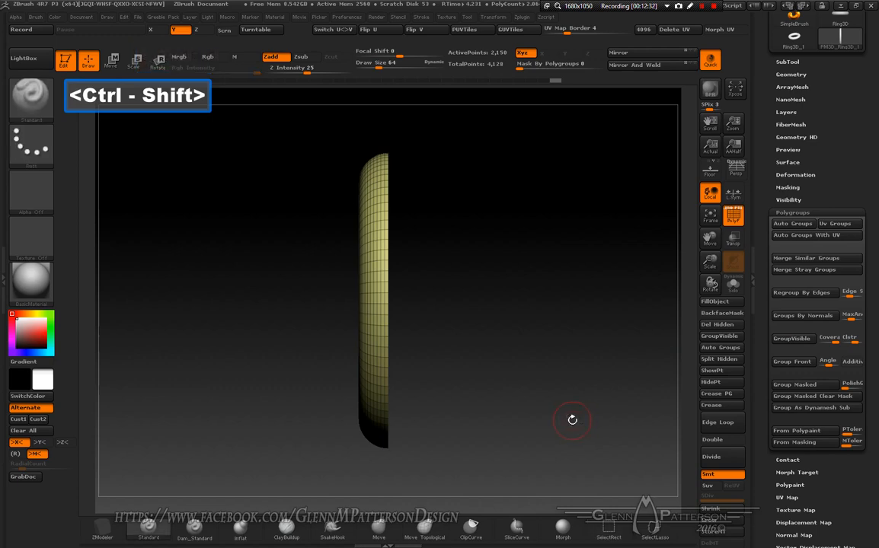
{"action": "key", "text": "ctrl+shift"}
{"action": "mouse_move", "coordinate": [473, 482]}
{"action": "left_mouse_down", "text": "ctrl+shift"}
{"action": "mouse_move", "coordinate": [276, 349]}
{"action": "mouse_move", "coordinate": [265, 301]}
{"action": "left_mouse_up", "text": "ctrl+shift"}
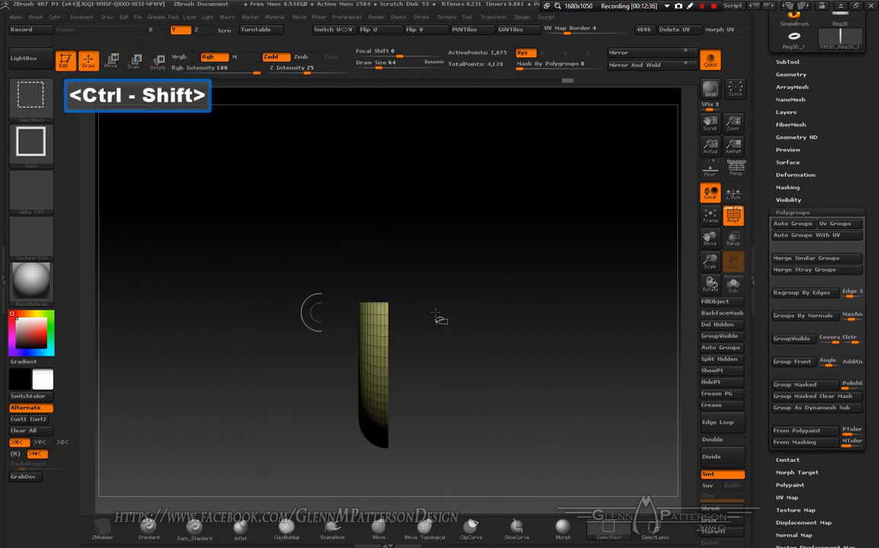
{"action": "mouse_move", "coordinate": [594, 313]}
{"action": "left_mouse_down"}
{"action": "mouse_move", "coordinate": [501, 406]}
{"action": "mouse_move", "coordinate": [515, 403]}
{"action": "mouse_move", "coordinate": [520, 355]}
{"action": "left_mouse_up"}
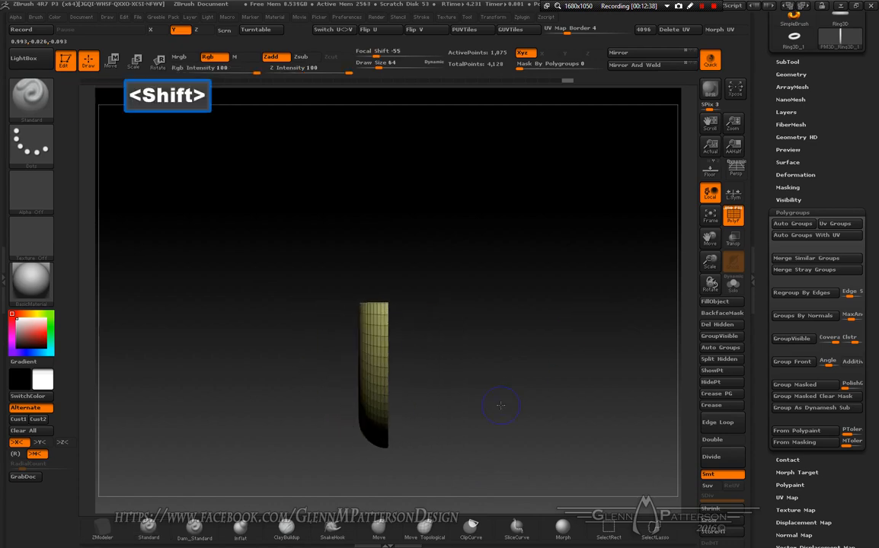
{"action": "left_click", "coordinate": [801, 347]}
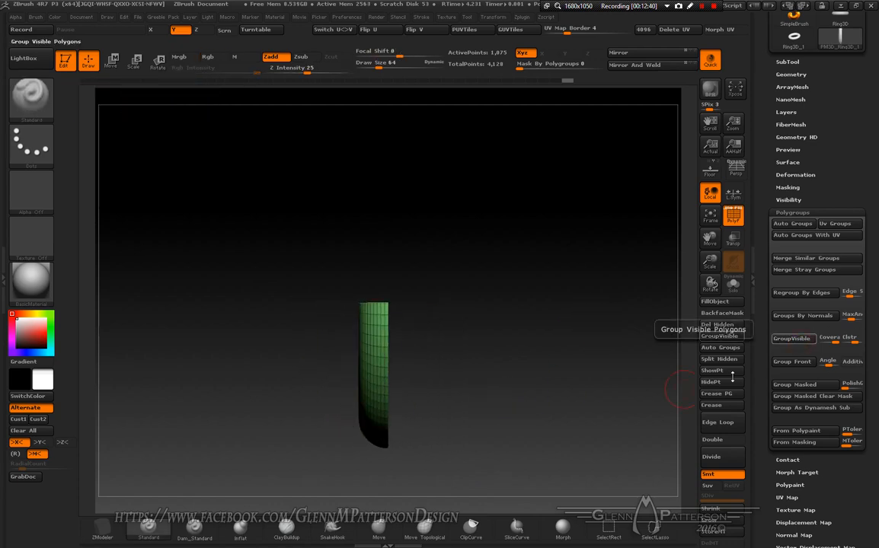
{"action": "left_click", "coordinate": [598, 484], "text": "ctrl+shift"}
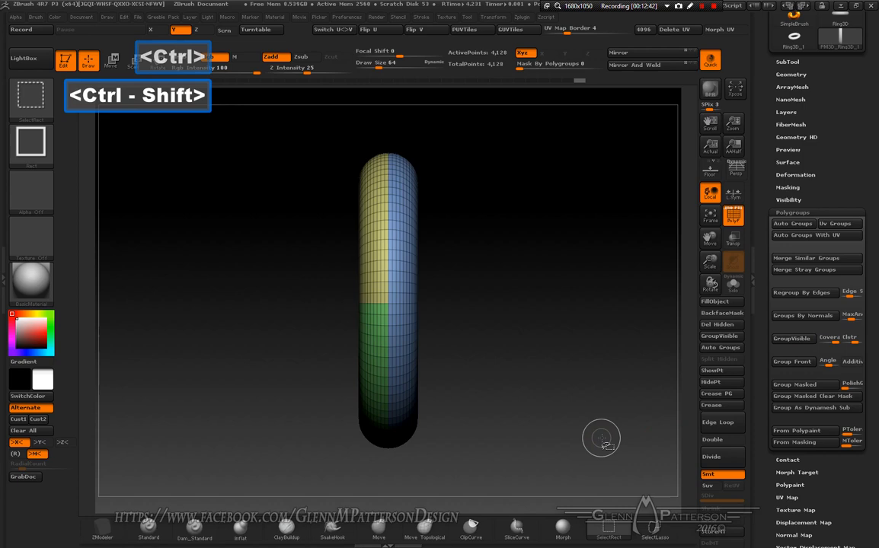
Isolate the upper part of the ring's other half, give it its own polygroup, and unhide the rest.
{"action": "left_click", "coordinate": [406, 329], "text": "ctrl+shift"}
{"action": "left_click_drag", "start_coordinate": [473, 114], "coordinate": [316, 307], "text": "ctrl+shift"}
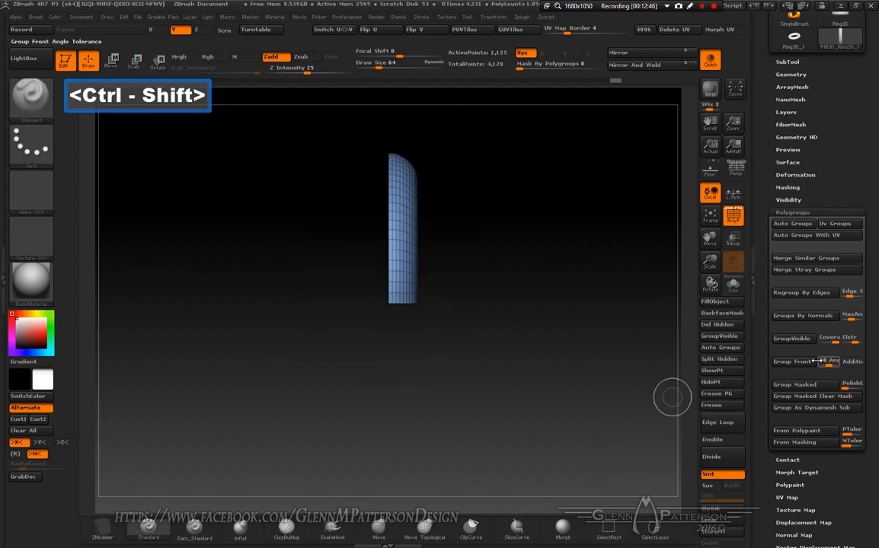
{"action": "left_click", "coordinate": [720, 336]}
{"action": "left_click", "coordinate": [566, 428], "text": "ctrl+shift"}
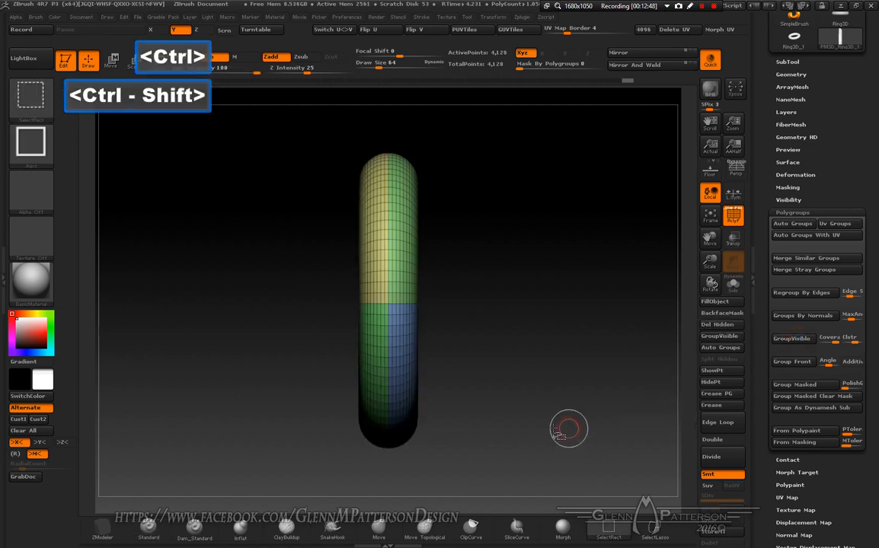
Hide the polygroup wireframe, turn the ring's surface noise back on, and inspect the pattern at an angle.
{"action": "left_click_drag", "start_coordinate": [565, 428], "coordinate": [650, 242]}
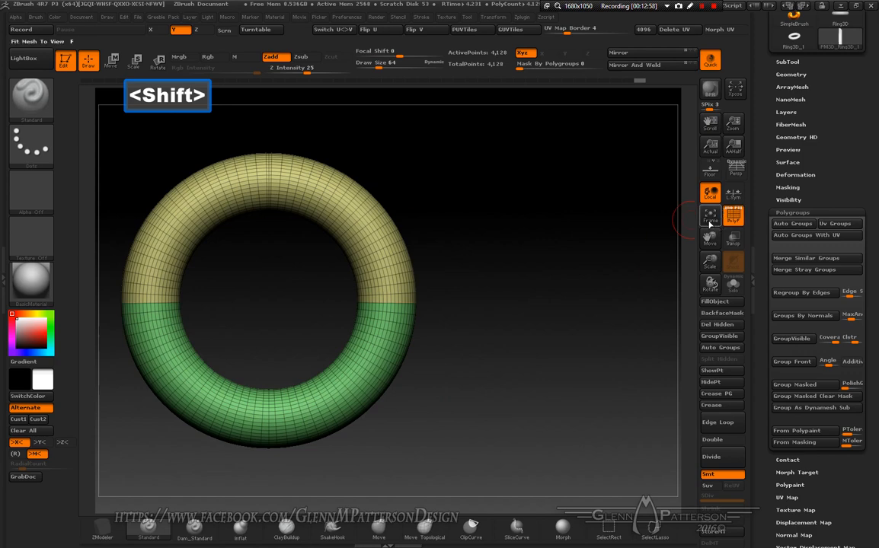
{"action": "left_click", "coordinate": [710, 217]}
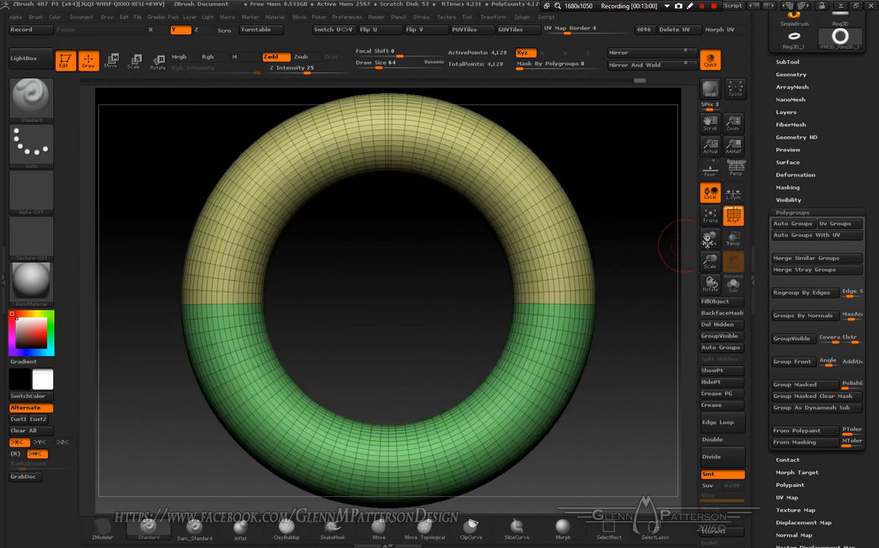
{"action": "left_click", "coordinate": [732, 216]}
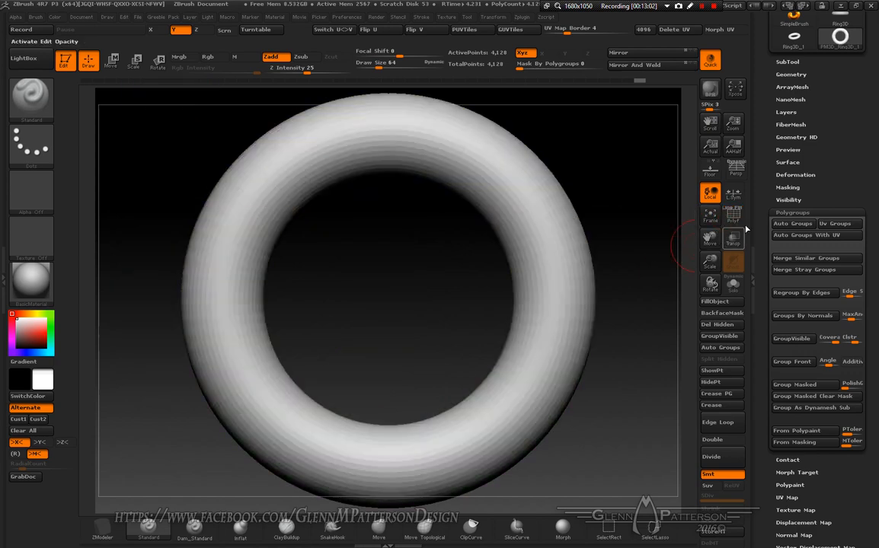
{"action": "left_click", "coordinate": [788, 162]}
{"action": "left_click", "coordinate": [785, 174]}
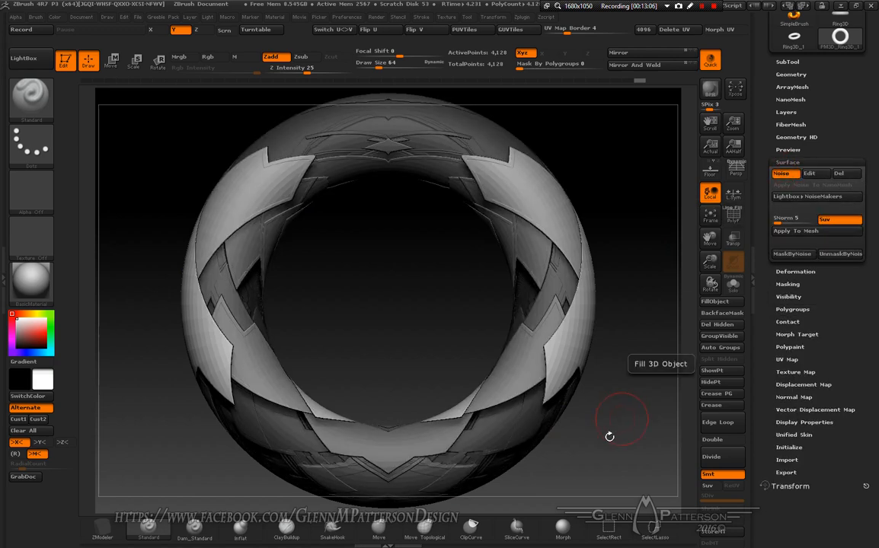
{"action": "left_click_drag", "start_coordinate": [608, 435], "coordinate": [607, 372]}
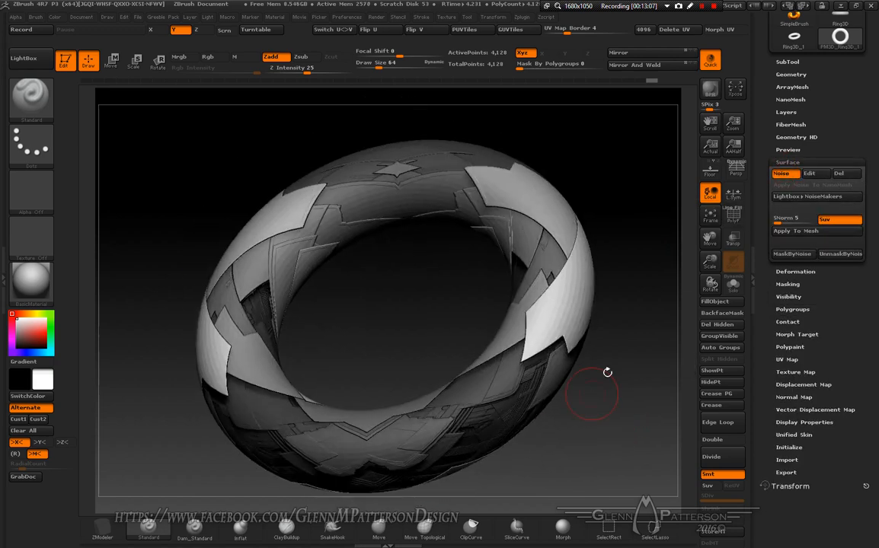
Turn on Dynamic Subdiv for the ring and apply it to create real subdivision levels.
{"action": "left_click", "coordinate": [791, 73]}
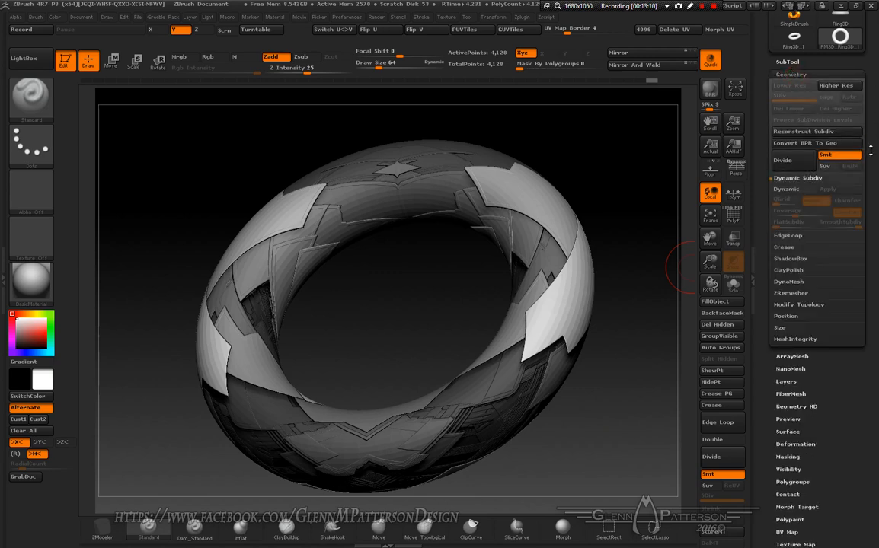
{"action": "left_click", "coordinate": [794, 190]}
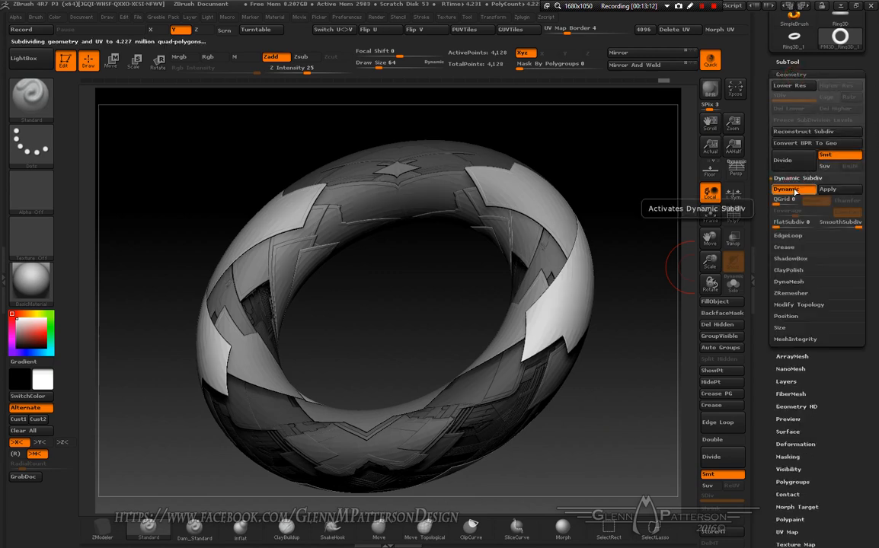
{"action": "left_click", "coordinate": [838, 191]}
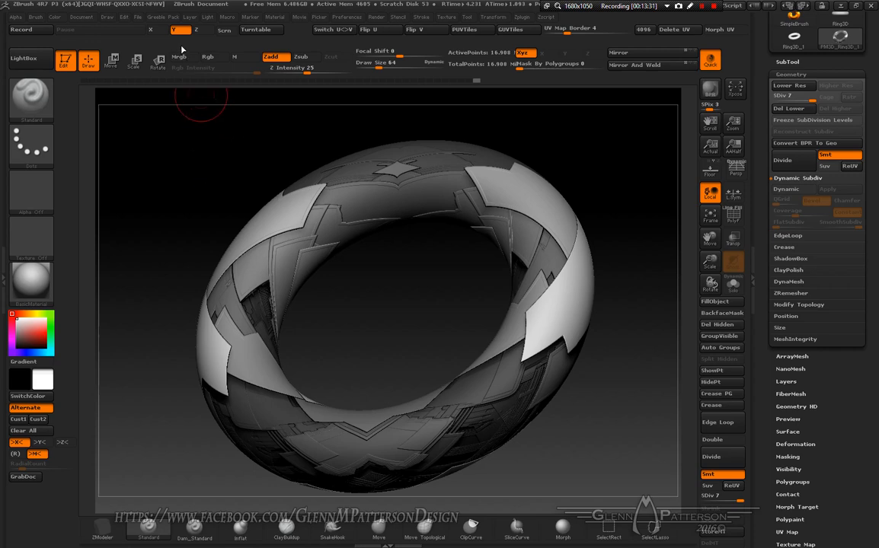
Delete the ring tool's stored undo history.
{"action": "left_click", "coordinate": [139, 18]}
{"action": "left_click", "coordinate": [125, 17]}
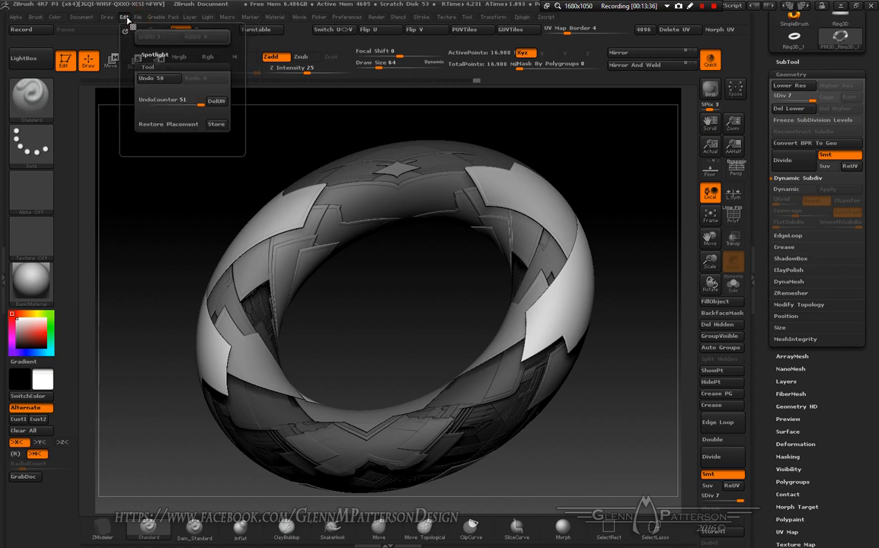
{"action": "left_click", "coordinate": [216, 102]}
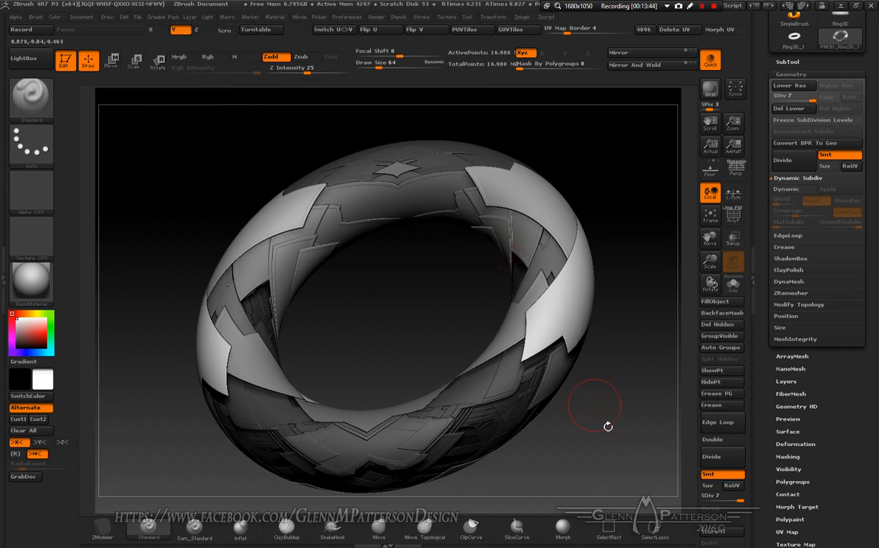
Apply the surface noise to the subdivided ring's mesh and inspect the raised panels at an angle.
{"action": "left_click_drag", "start_coordinate": [608, 426], "coordinate": [323, 132]}
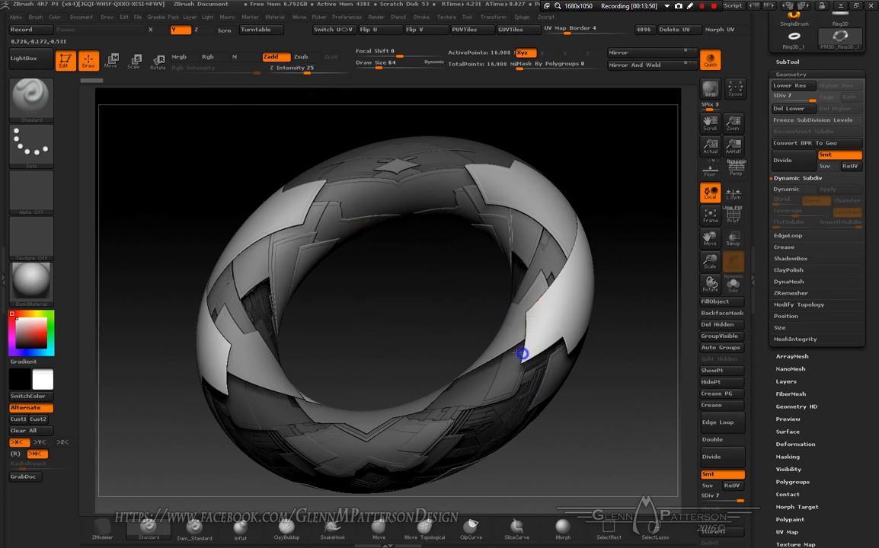
{"action": "right_click_drag", "start_coordinate": [521, 353], "coordinate": [485, 356]}
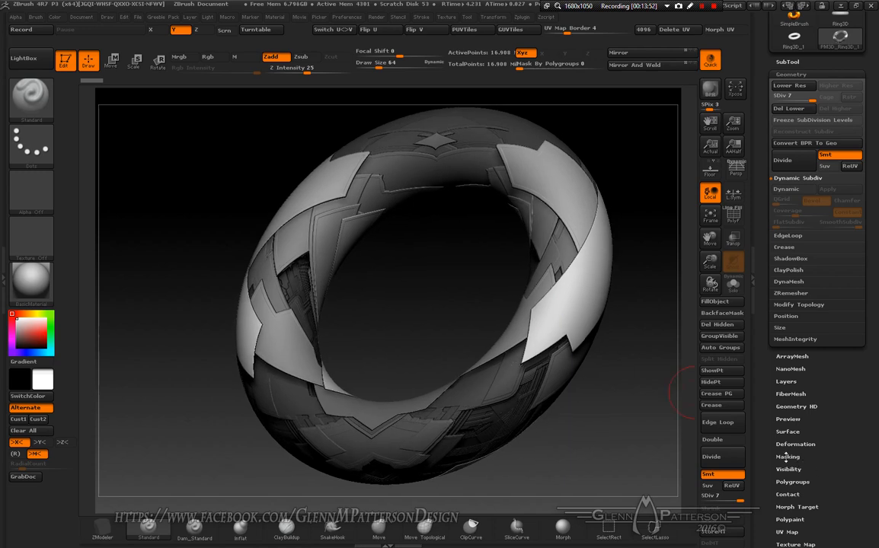
{"action": "left_click", "coordinate": [786, 432]}
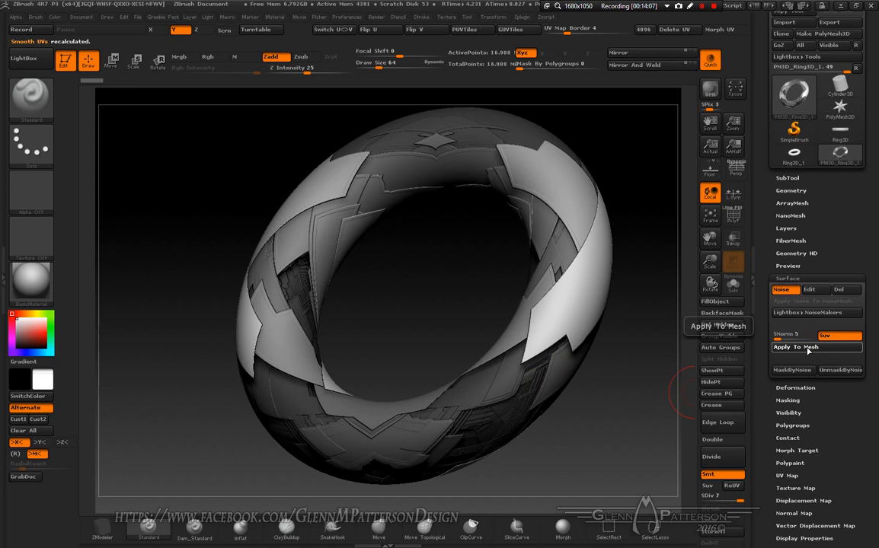
{"action": "left_click", "coordinate": [807, 349]}
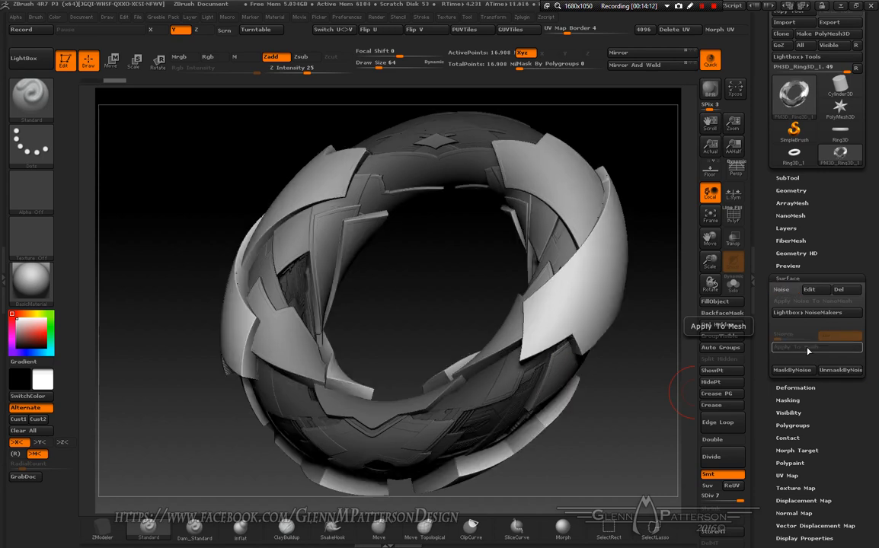
{"action": "left_click_drag", "start_coordinate": [525, 399], "coordinate": [506, 305]}
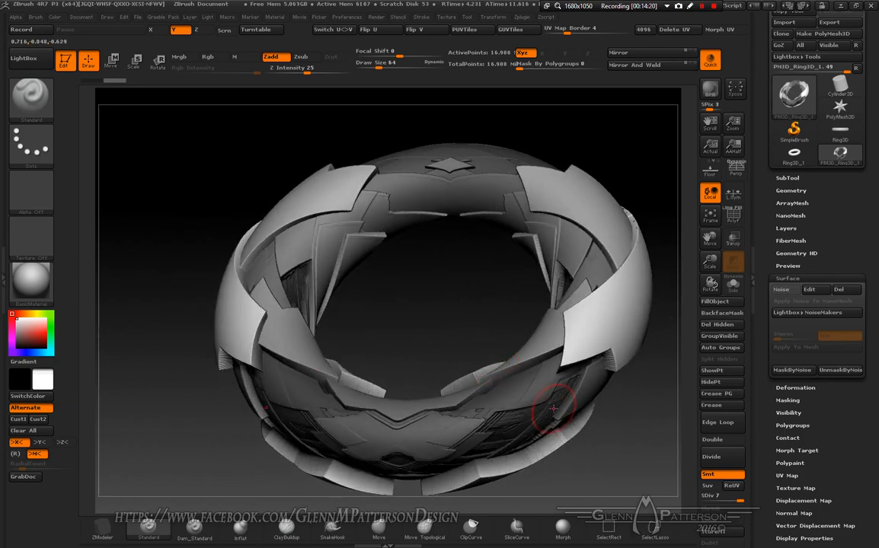
Undo applying the noise to the mesh so it is a live surface noise again.
{"action": "key", "text": "ctrl"}
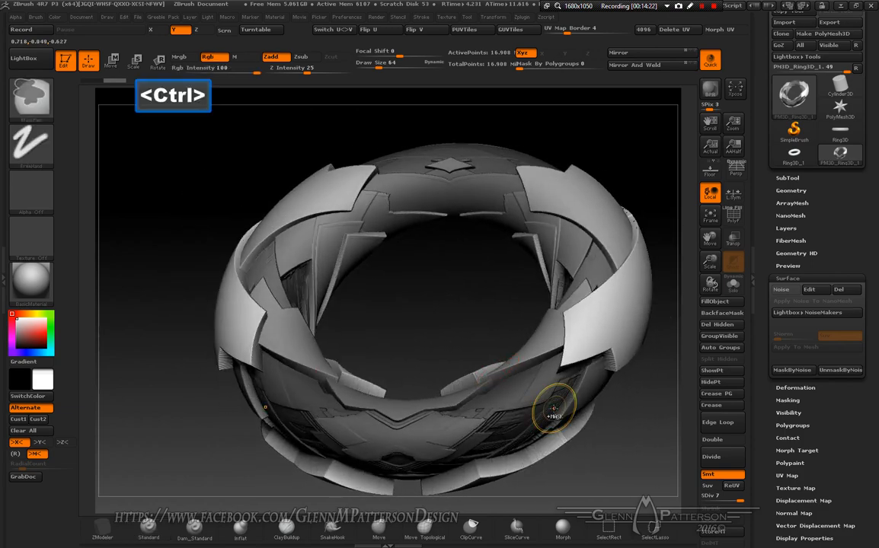
{"action": "key", "text": "ctrl+z"}
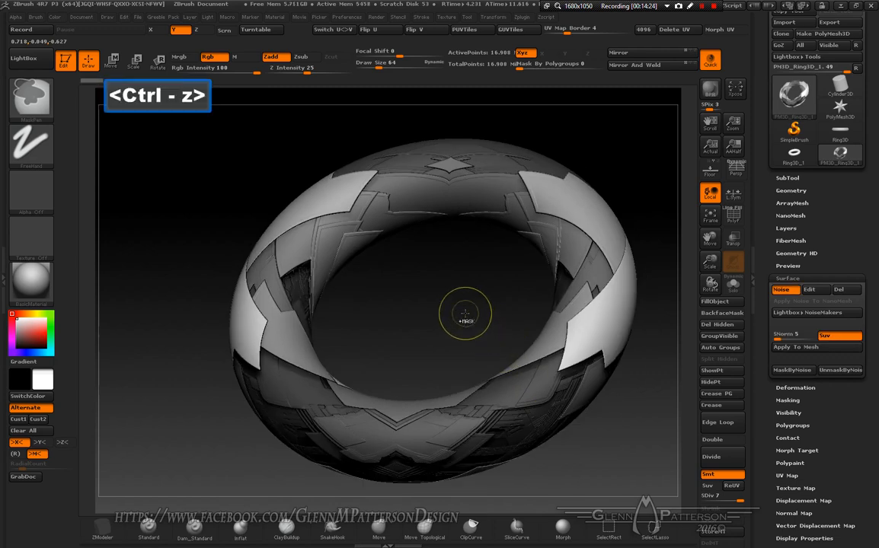
{"action": "key", "text": "ctrl+z"}
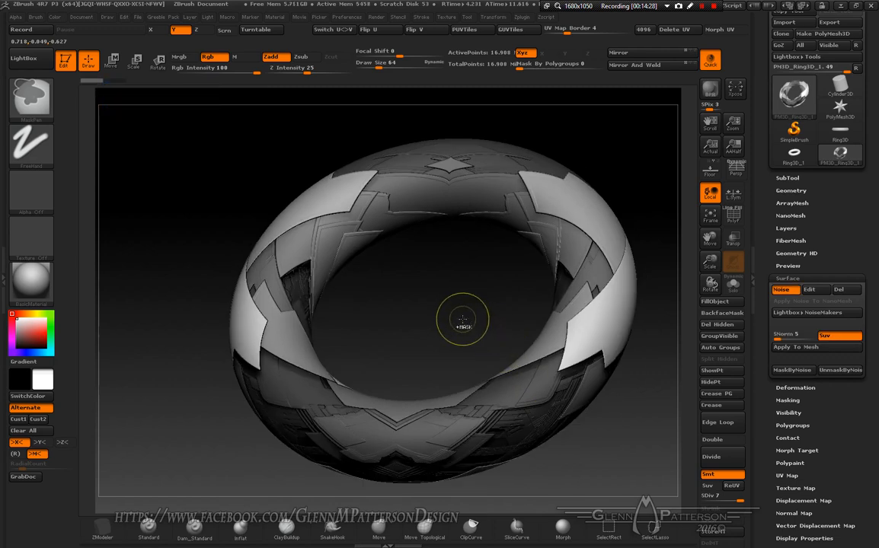
{"action": "key", "text": "ctrl+z"}
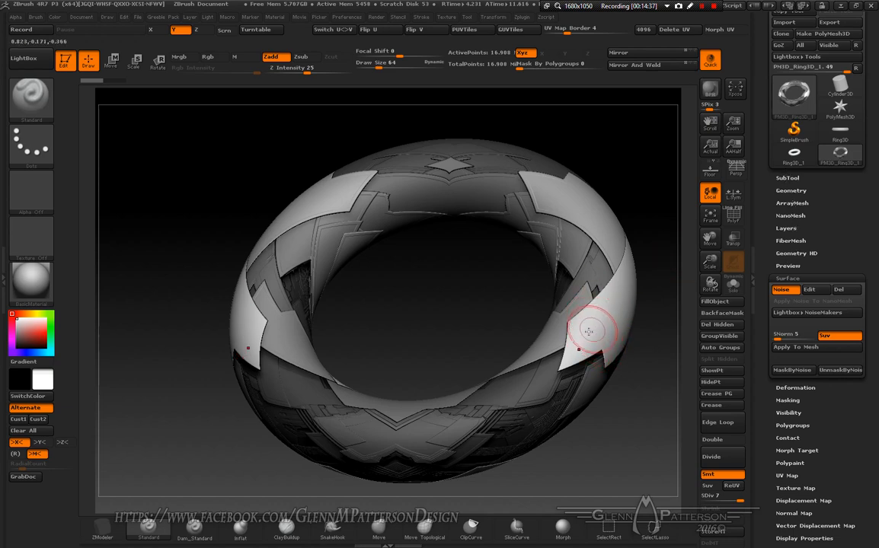
Enlarge the brush to a draw size of 667 and lower the ring to subdivision level 1.
{"action": "left_click_drag", "start_coordinate": [206, 161], "coordinate": [250, 153]}
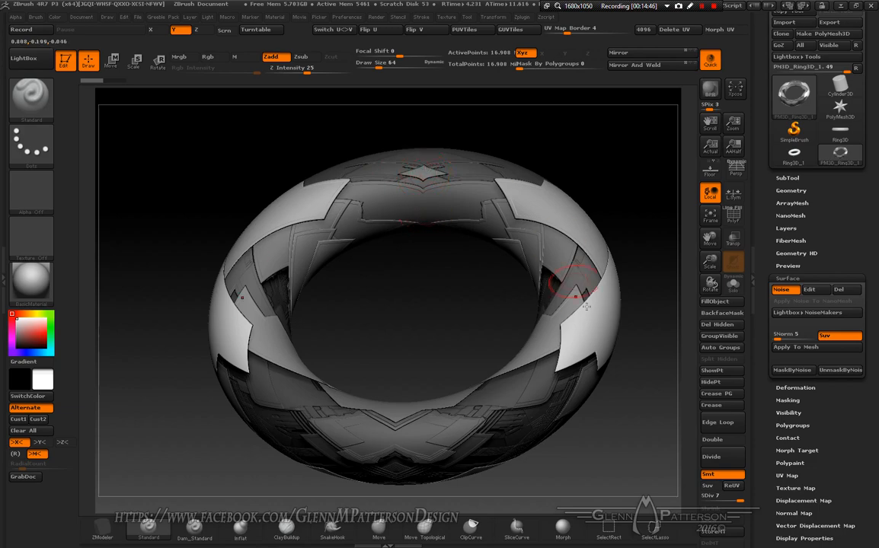
{"action": "right_click_drag", "start_coordinate": [418, 426], "coordinate": [367, 424]}
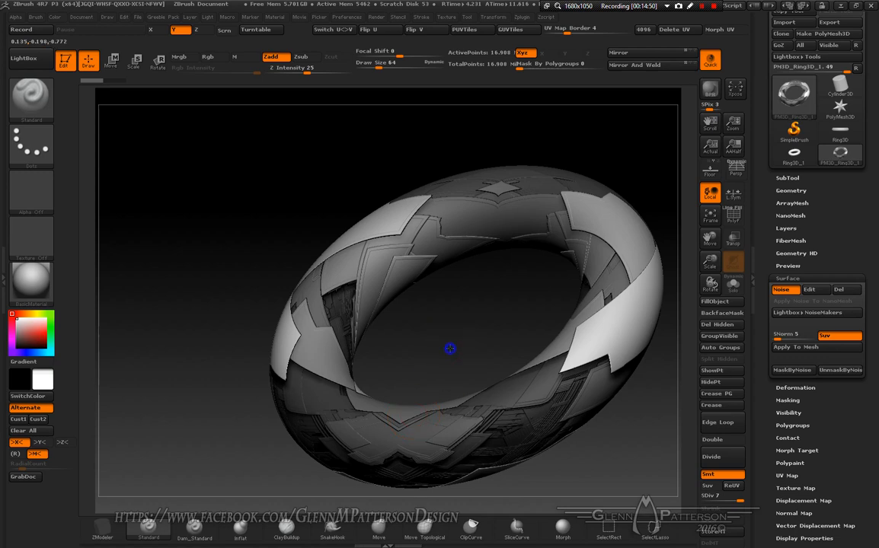
{"action": "key", "text": "space"}
{"action": "left_click_drag", "start_coordinate": [450, 348], "coordinate": [497, 347]}
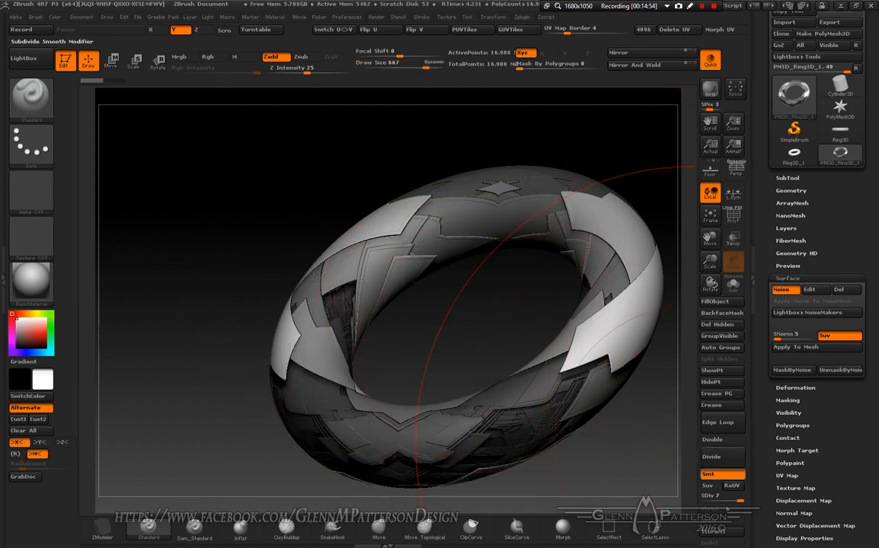
{"action": "left_click_drag", "start_coordinate": [738, 498], "coordinate": [708, 500]}
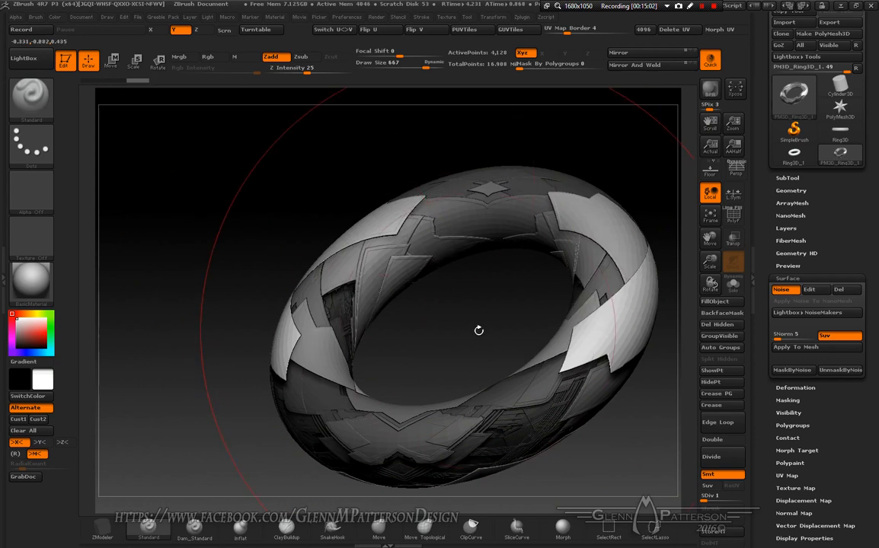
Undo the last edit, switch to the Move brush, and symmetrically pull the ring's lower sides inward.
{"action": "mouse_move", "coordinate": [476, 274]}
{"action": "left_mouse_down"}
{"action": "mouse_move", "coordinate": [468, 321]}
{"action": "mouse_move", "coordinate": [467, 216]}
{"action": "left_mouse_up"}
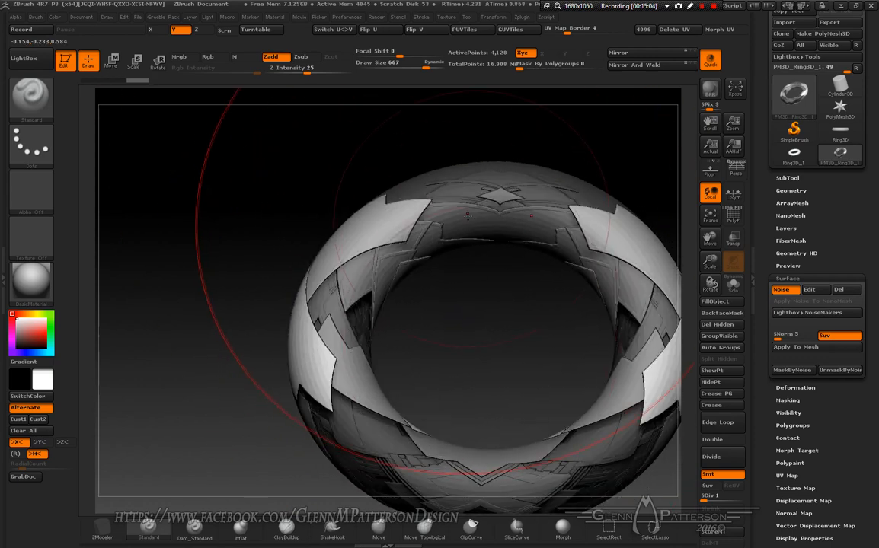
{"action": "key", "text": "ctrl+z"}
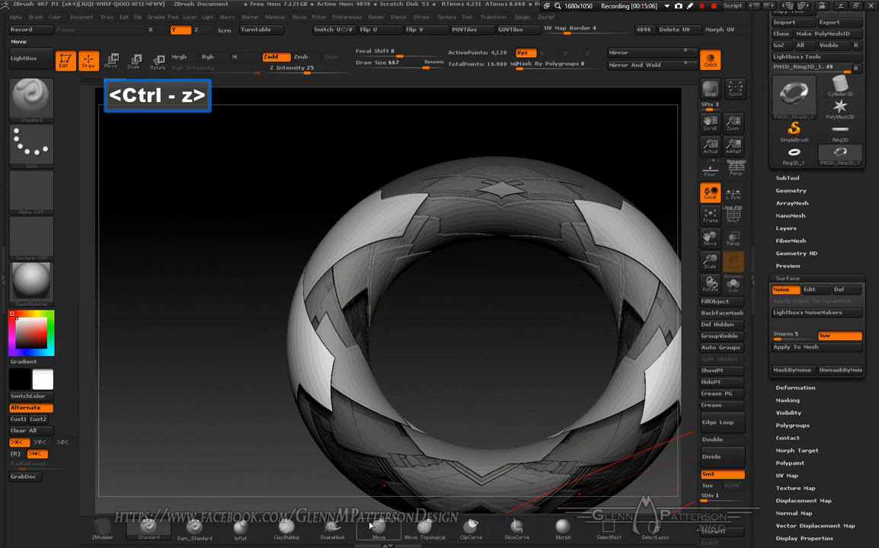
{"action": "left_click", "coordinate": [377, 526]}
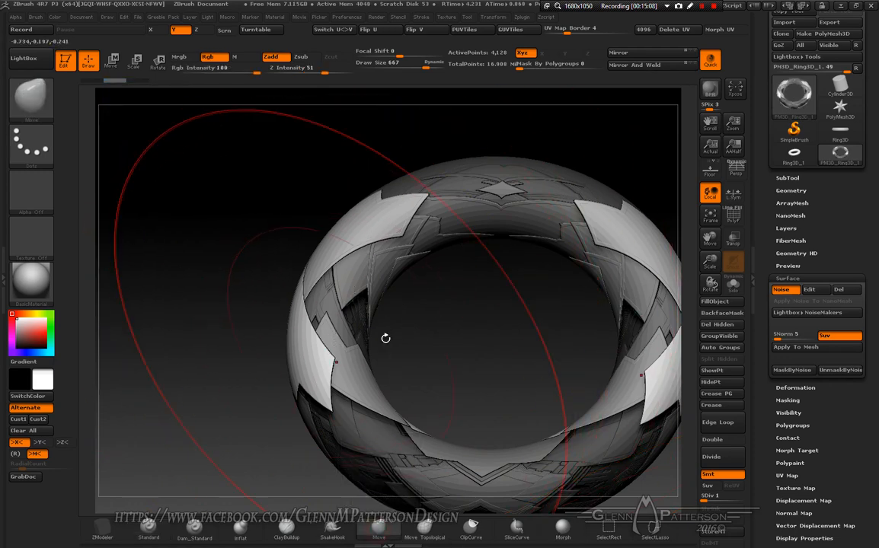
{"action": "left_click_drag", "start_coordinate": [386, 339], "coordinate": [440, 351]}
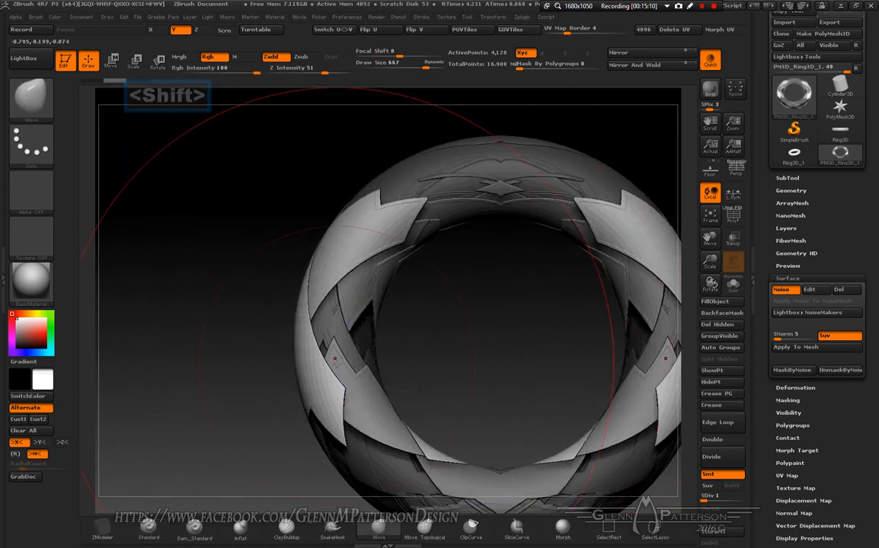
{"action": "key", "text": "x"}
{"action": "key", "text": "x"}
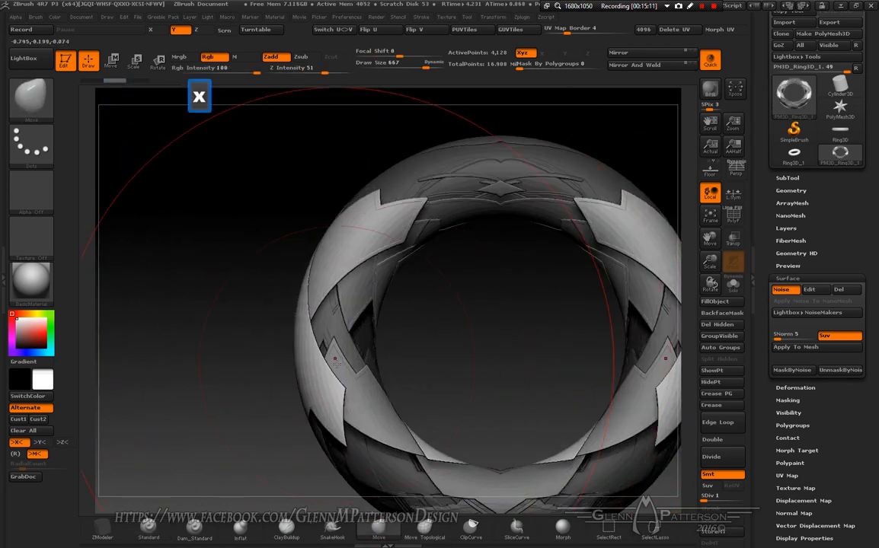
{"action": "left_click", "coordinate": [709, 217]}
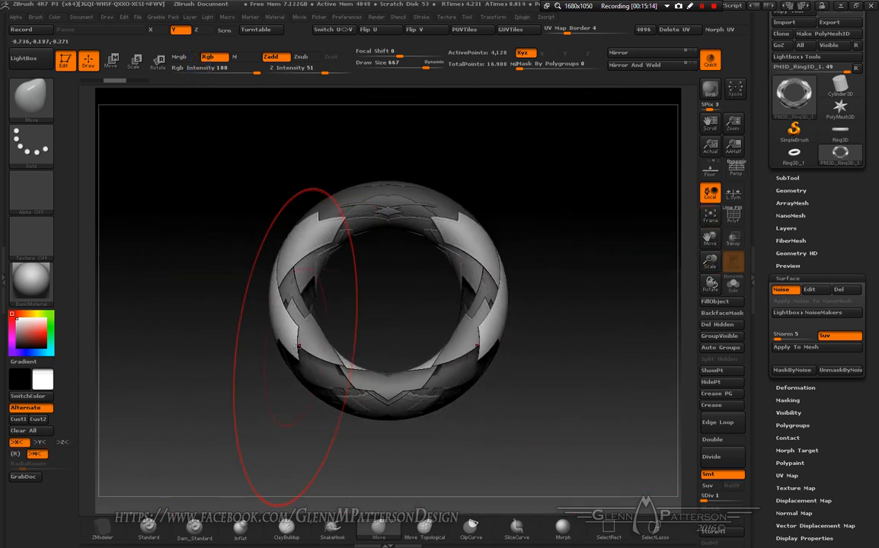
{"action": "mouse_move", "coordinate": [299, 351]}
{"action": "left_mouse_down"}
{"action": "mouse_move", "coordinate": [383, 331]}
{"action": "mouse_move", "coordinate": [358, 316]}
{"action": "left_mouse_up"}
{"action": "left_click_drag", "start_coordinate": [572, 382], "coordinate": [258, 221]}
{"action": "mouse_move", "coordinate": [380, 299]}
{"action": "left_mouse_down"}
{"action": "mouse_move", "coordinate": [443, 304]}
{"action": "mouse_move", "coordinate": [395, 263]}
{"action": "left_mouse_up"}
Reduce the draw size to 270 and pull the narrowed lower end of the ring outward.
{"action": "key", "text": "space"}
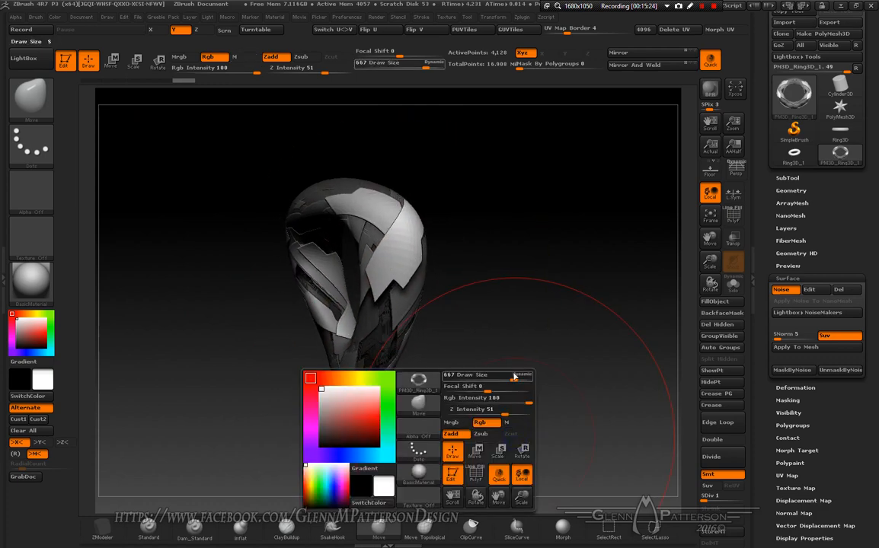
{"action": "left_click_drag", "start_coordinate": [514, 377], "coordinate": [489, 375]}
{"action": "left_click_drag", "start_coordinate": [348, 364], "coordinate": [264, 319]}
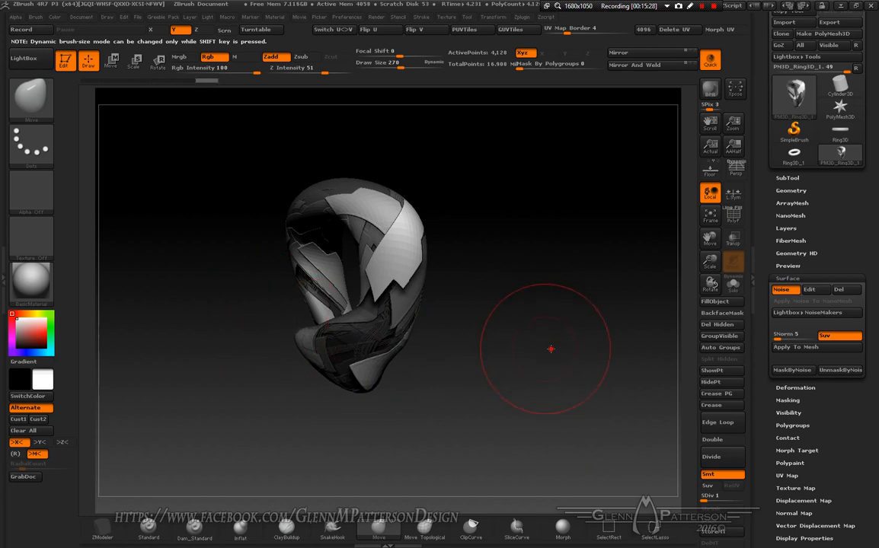
Increase the draw size to 476 and pull the ring's side forward with the Move brush.
{"action": "left_click_drag", "start_coordinate": [550, 349], "coordinate": [604, 331]}
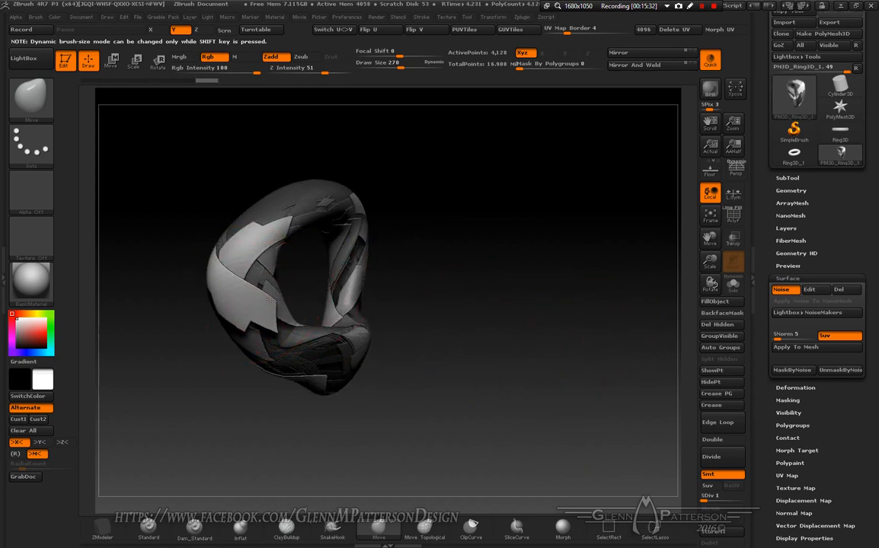
{"action": "key", "text": "space"}
{"action": "left_click_drag", "start_coordinate": [273, 299], "coordinate": [311, 283]}
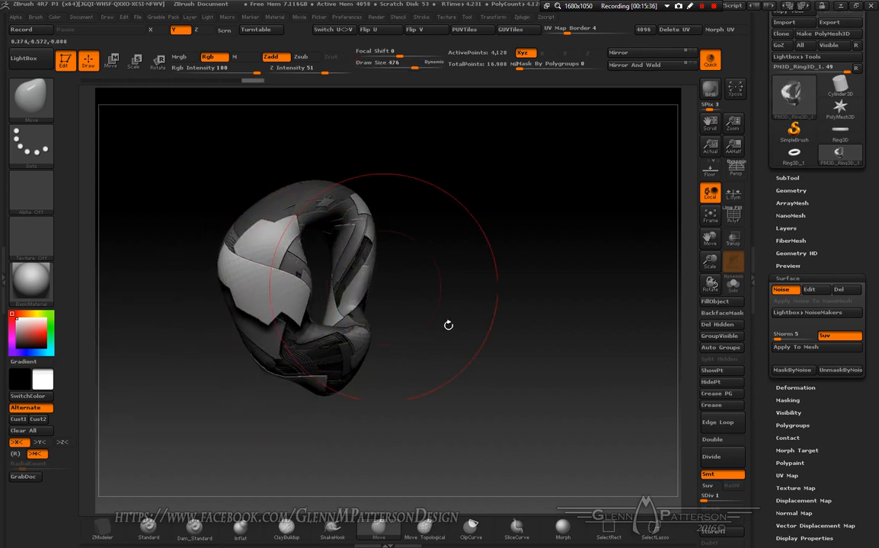
Reshape the top of the ring by pulling its crown upward with the Move brush.
{"action": "mouse_move", "coordinate": [449, 323]}
{"action": "left_mouse_down"}
{"action": "mouse_move", "coordinate": [450, 331]}
{"action": "mouse_move", "coordinate": [314, 324]}
{"action": "mouse_move", "coordinate": [328, 293]}
{"action": "left_mouse_up"}
{"action": "left_click_drag", "start_coordinate": [429, 307], "coordinate": [502, 314]}
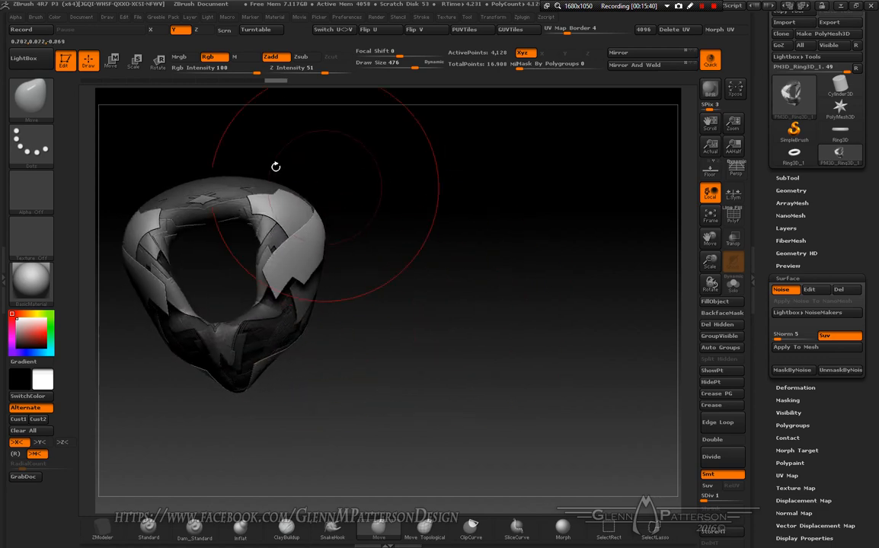
{"action": "mouse_move", "coordinate": [276, 192]}
{"action": "left_mouse_down"}
{"action": "mouse_move", "coordinate": [297, 130]}
{"action": "mouse_move", "coordinate": [297, 167]}
{"action": "mouse_move", "coordinate": [249, 196]}
{"action": "left_mouse_up"}
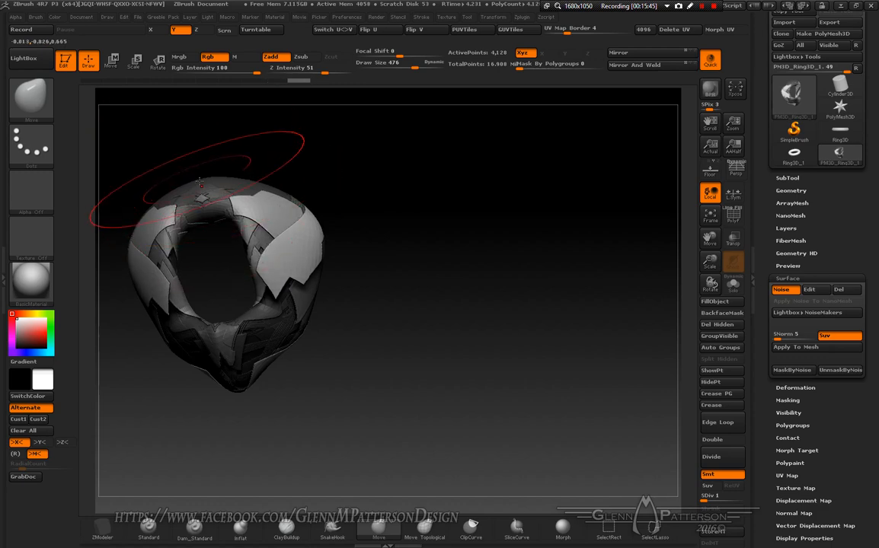
{"action": "left_click_drag", "start_coordinate": [187, 176], "coordinate": [194, 145]}
{"action": "left_click_drag", "start_coordinate": [372, 267], "coordinate": [266, 268]}
{"action": "mouse_move", "coordinate": [376, 336]}
{"action": "left_mouse_down"}
{"action": "mouse_move", "coordinate": [368, 335]}
{"action": "mouse_move", "coordinate": [397, 336]}
{"action": "left_mouse_up"}
{"action": "left_click_drag", "start_coordinate": [417, 224], "coordinate": [446, 289]}
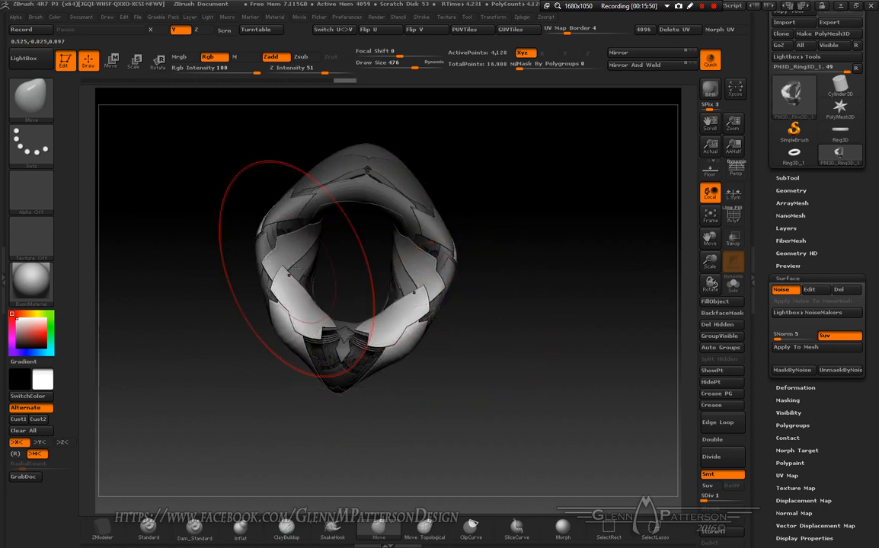
Push the ring's sides inward and stretch its lower end into a long point with the Move brush.
{"action": "left_click_drag", "start_coordinate": [259, 242], "coordinate": [402, 251]}
{"action": "left_click_drag", "start_coordinate": [344, 245], "coordinate": [457, 252]}
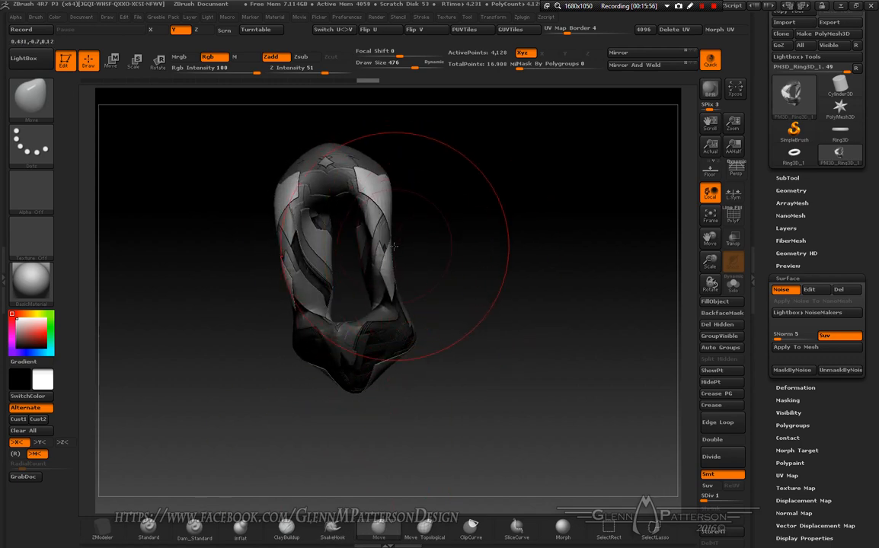
{"action": "mouse_move", "coordinate": [391, 248]}
{"action": "left_mouse_down"}
{"action": "mouse_move", "coordinate": [438, 238]}
{"action": "mouse_move", "coordinate": [384, 235]}
{"action": "left_mouse_up"}
{"action": "mouse_move", "coordinate": [488, 306]}
{"action": "left_mouse_down"}
{"action": "mouse_move", "coordinate": [423, 303]}
{"action": "mouse_move", "coordinate": [440, 378]}
{"action": "left_mouse_up"}
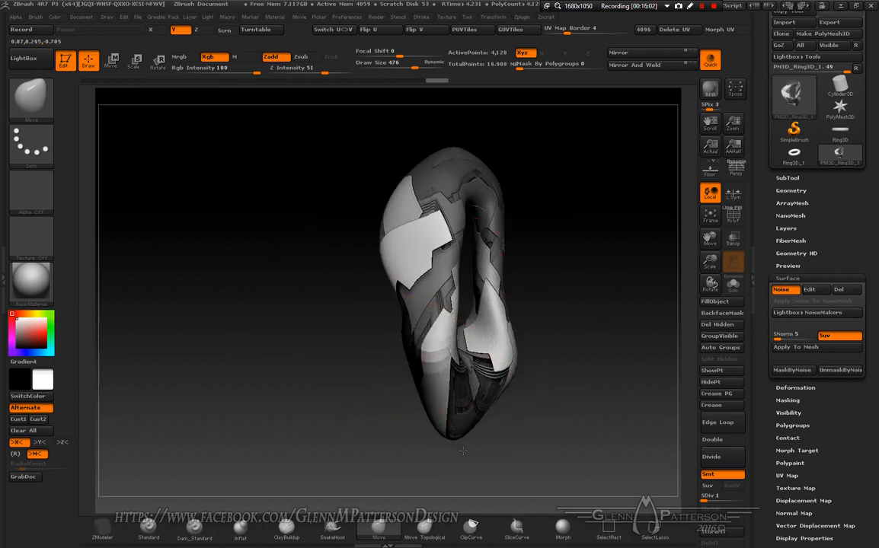
{"action": "left_click_drag", "start_coordinate": [275, 369], "coordinate": [350, 374], "text": "shift"}
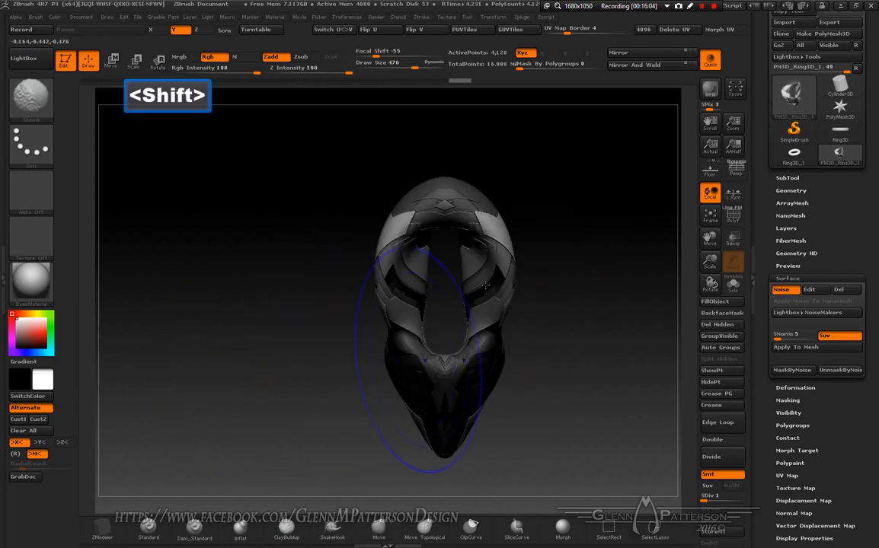
{"action": "left_click_drag", "start_coordinate": [556, 337], "coordinate": [557, 276]}
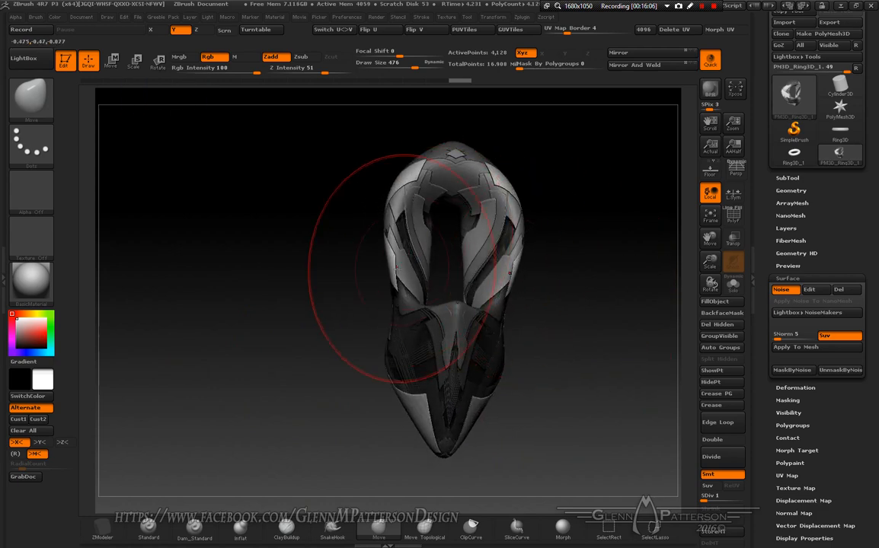
Flare the ring's upper sides outward and slim its lower section with the Move brush.
{"action": "left_click_drag", "start_coordinate": [388, 270], "coordinate": [401, 269]}
{"action": "mouse_move", "coordinate": [395, 179]}
{"action": "left_mouse_down"}
{"action": "mouse_move", "coordinate": [338, 147]}
{"action": "mouse_move", "coordinate": [280, 152]}
{"action": "left_mouse_up"}
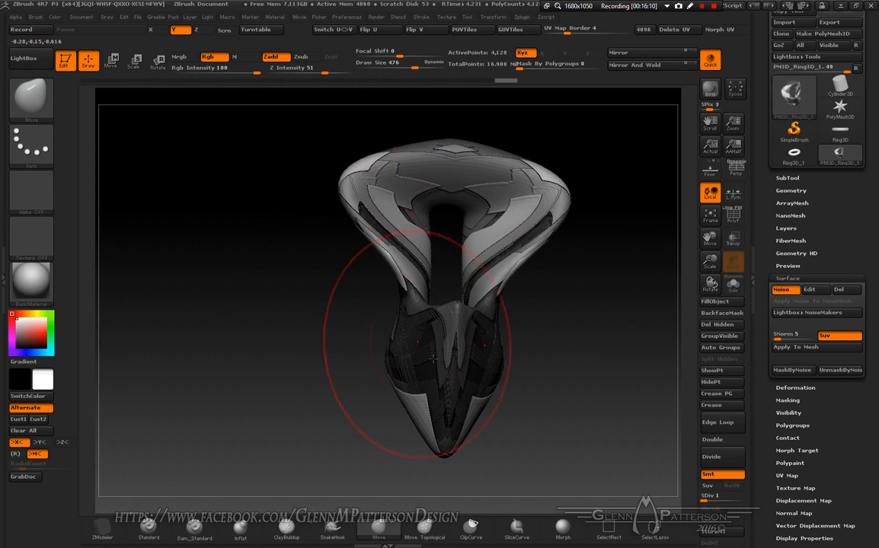
{"action": "left_click_drag", "start_coordinate": [545, 364], "coordinate": [433, 360]}
{"action": "left_click_drag", "start_coordinate": [503, 390], "coordinate": [450, 351]}
{"action": "mouse_move", "coordinate": [404, 374]}
{"action": "left_mouse_down"}
{"action": "mouse_move", "coordinate": [469, 380]}
{"action": "mouse_move", "coordinate": [567, 369]}
{"action": "mouse_move", "coordinate": [501, 381]}
{"action": "mouse_move", "coordinate": [464, 371]}
{"action": "mouse_move", "coordinate": [475, 364]}
{"action": "left_mouse_up"}
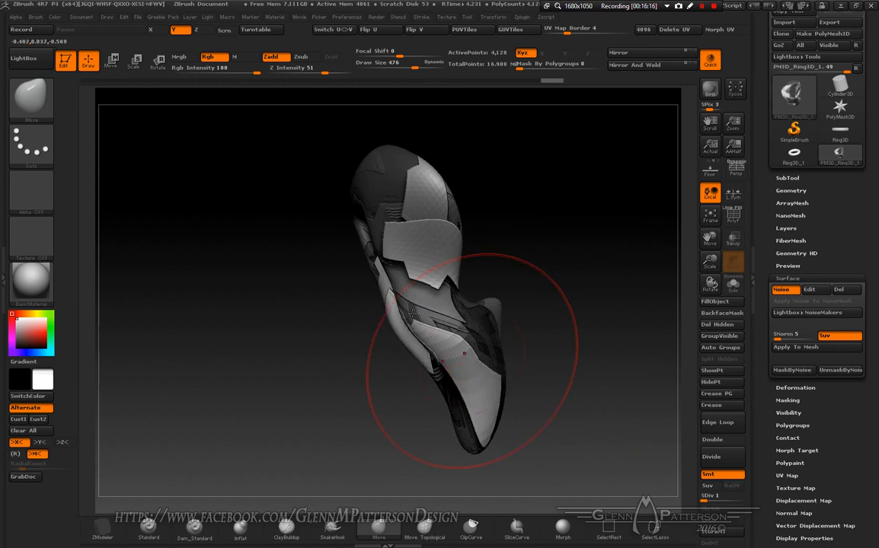
{"action": "mouse_move", "coordinate": [362, 244]}
{"action": "left_mouse_down"}
{"action": "mouse_move", "coordinate": [319, 239]}
{"action": "mouse_move", "coordinate": [358, 306]}
{"action": "mouse_move", "coordinate": [334, 307]}
{"action": "mouse_move", "coordinate": [455, 312]}
{"action": "mouse_move", "coordinate": [455, 382]}
{"action": "left_mouse_up"}
{"action": "left_click_drag", "start_coordinate": [708, 239], "coordinate": [694, 335]}
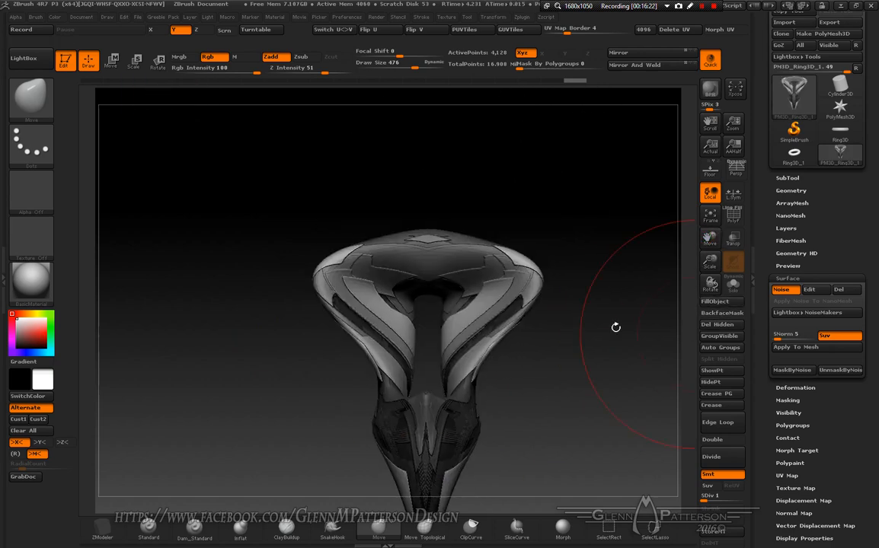
{"action": "left_click_drag", "start_coordinate": [470, 302], "coordinate": [418, 295]}
{"action": "mouse_move", "coordinate": [550, 273]}
{"action": "left_mouse_down"}
{"action": "mouse_move", "coordinate": [416, 261]}
{"action": "mouse_move", "coordinate": [487, 304]}
{"action": "left_mouse_up"}
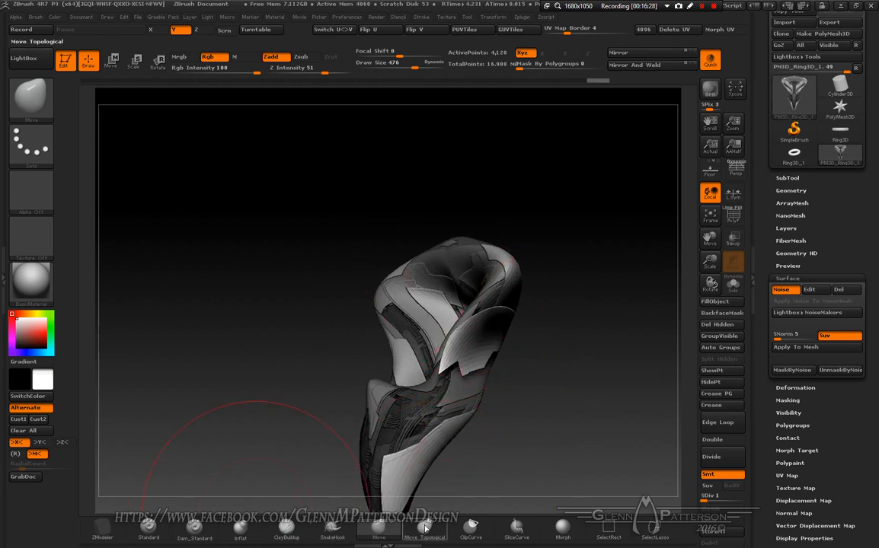
Swell the ring's middle sides with the Inflat brush and undo the last inflating stroke.
{"action": "left_click", "coordinate": [244, 535]}
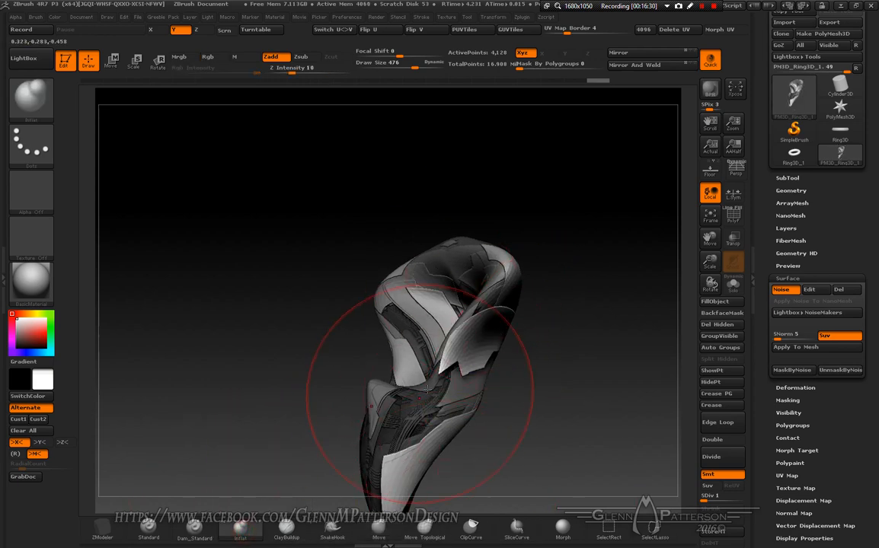
{"action": "mouse_move", "coordinate": [484, 354]}
{"action": "left_mouse_down"}
{"action": "mouse_move", "coordinate": [466, 376]}
{"action": "mouse_move", "coordinate": [439, 375]}
{"action": "left_mouse_up"}
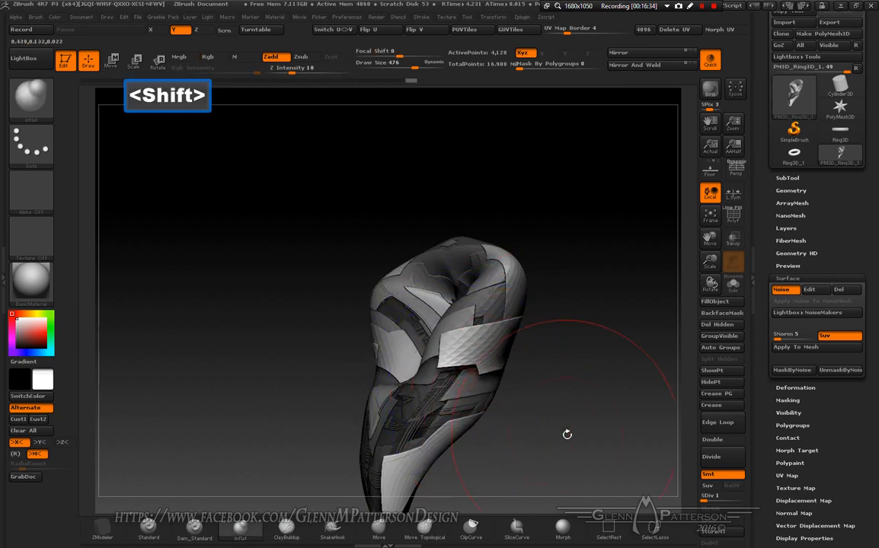
{"action": "mouse_move", "coordinate": [566, 436]}
{"action": "left_mouse_down"}
{"action": "mouse_move", "coordinate": [559, 422]}
{"action": "mouse_move", "coordinate": [614, 444]}
{"action": "mouse_move", "coordinate": [585, 464]}
{"action": "left_mouse_up"}
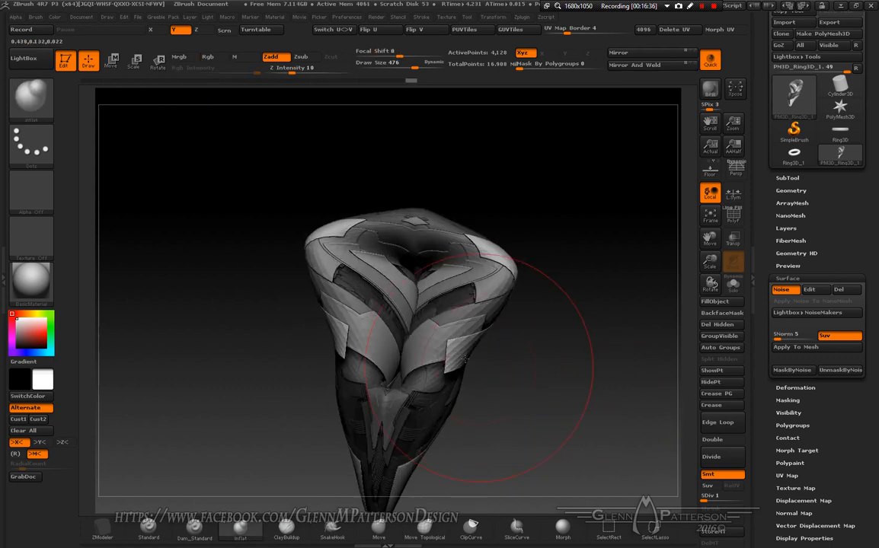
{"action": "left_click_drag", "start_coordinate": [422, 314], "coordinate": [435, 315]}
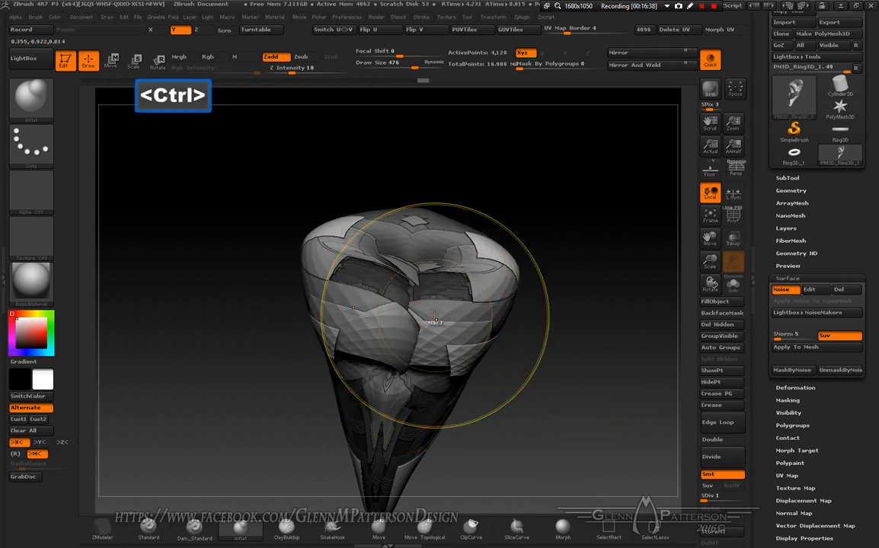
{"action": "key", "text": "ctrl+z"}
Open the ring's central gap and spread its sides outward with the Move brush.
{"action": "left_click", "coordinate": [375, 527]}
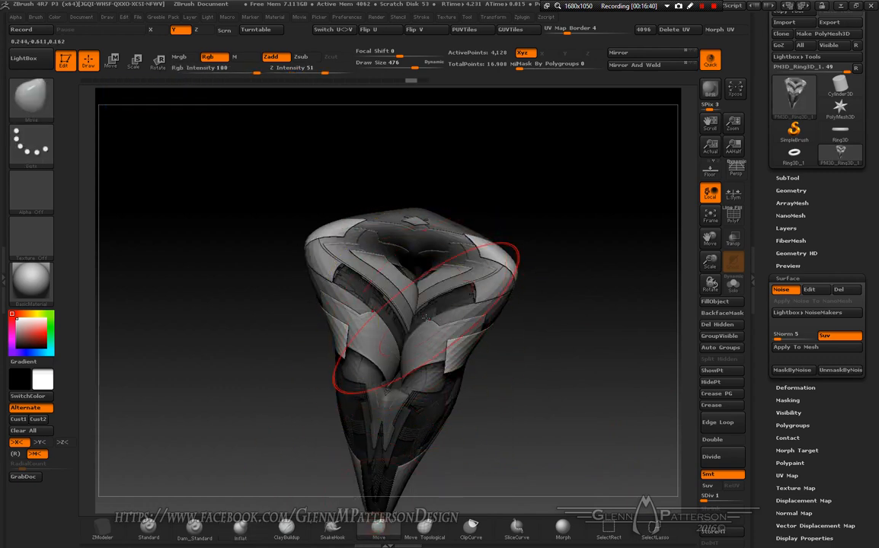
{"action": "mouse_move", "coordinate": [424, 317]}
{"action": "left_mouse_down"}
{"action": "mouse_move", "coordinate": [434, 323]}
{"action": "mouse_move", "coordinate": [399, 313]}
{"action": "mouse_move", "coordinate": [408, 303]}
{"action": "left_mouse_up"}
{"action": "left_click_drag", "start_coordinate": [321, 223], "coordinate": [320, 165]}
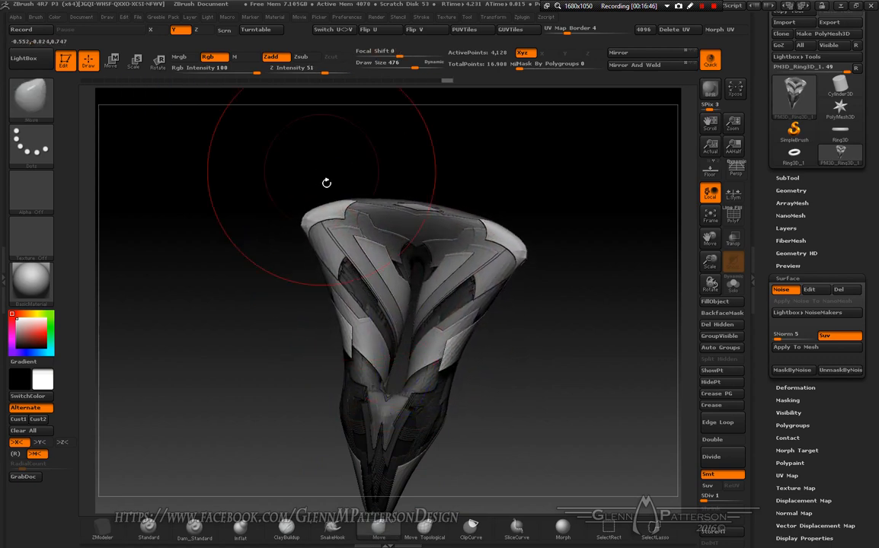
{"action": "mouse_move", "coordinate": [341, 307]}
{"action": "left_mouse_down"}
{"action": "mouse_move", "coordinate": [281, 320]}
{"action": "mouse_move", "coordinate": [293, 322]}
{"action": "left_mouse_up"}
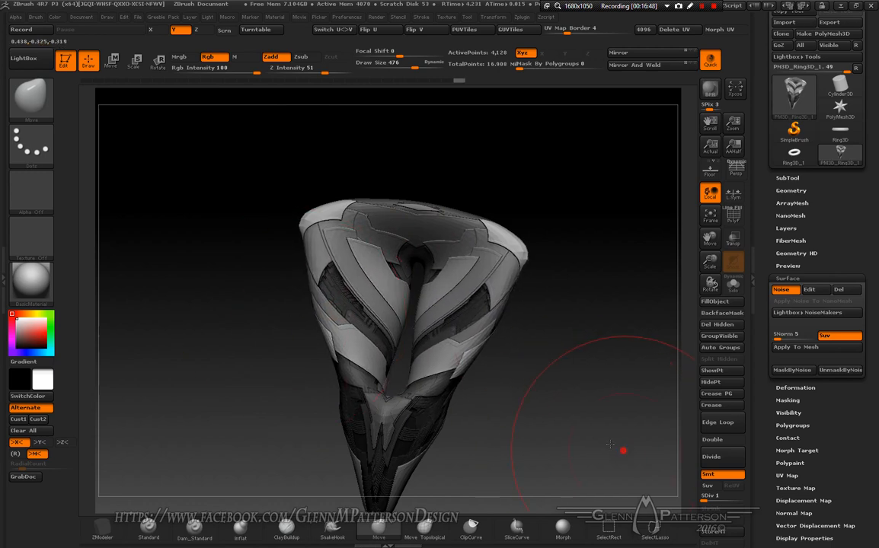
{"action": "left_click_drag", "start_coordinate": [610, 444], "coordinate": [571, 421]}
{"action": "left_click_drag", "start_coordinate": [370, 384], "coordinate": [429, 325]}
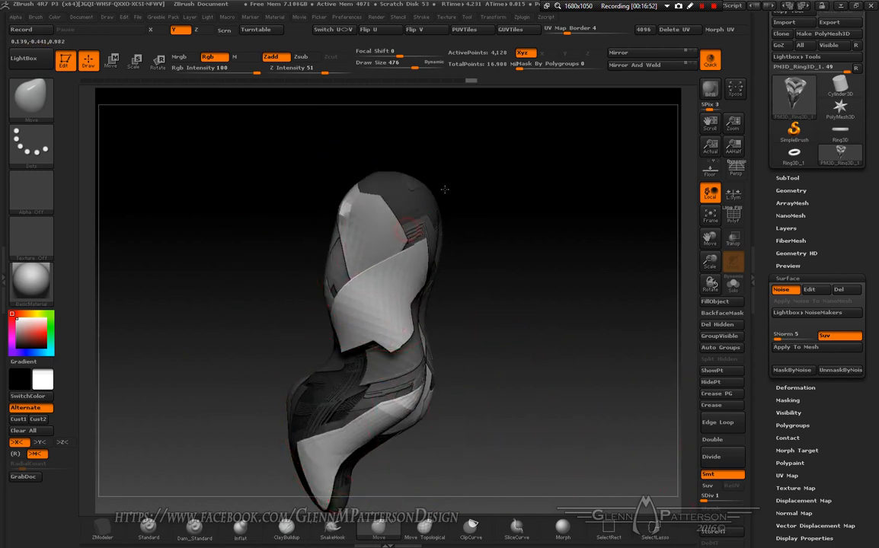
Pull the crown of the ring backward with the Move brush and smooth its side.
{"action": "mouse_move", "coordinate": [445, 190]}
{"action": "left_mouse_down"}
{"action": "mouse_move", "coordinate": [466, 166]}
{"action": "mouse_move", "coordinate": [467, 172]}
{"action": "left_mouse_up"}
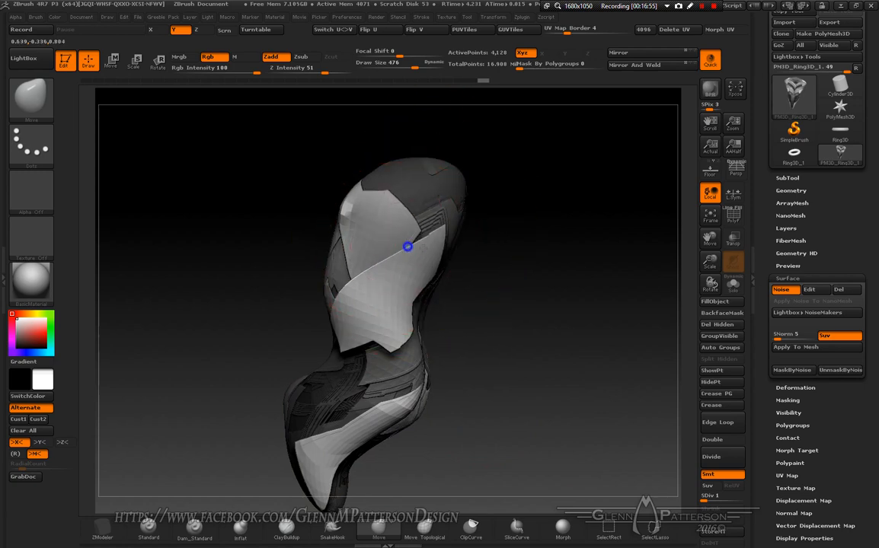
{"action": "mouse_move", "coordinate": [423, 247]}
{"action": "right_mouse_down"}
{"action": "mouse_move", "coordinate": [477, 255]}
{"action": "mouse_move", "coordinate": [459, 248]}
{"action": "right_mouse_up"}
{"action": "mouse_move", "coordinate": [379, 241]}
{"action": "left_mouse_down", "text": "shift"}
{"action": "mouse_move", "coordinate": [332, 236]}
{"action": "mouse_move", "coordinate": [368, 266]}
{"action": "left_mouse_up", "text": "shift"}
{"action": "right_click_drag", "start_coordinate": [369, 284], "coordinate": [321, 265]}
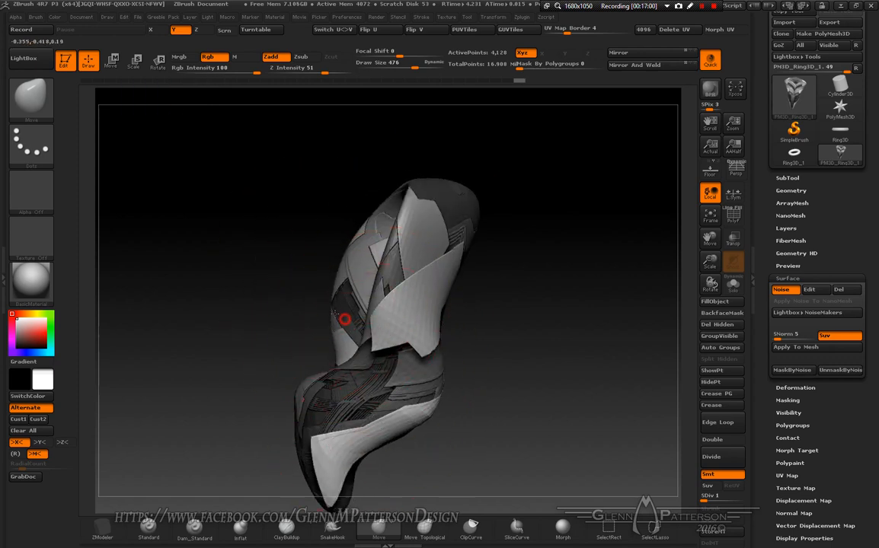
{"action": "mouse_move", "coordinate": [345, 320]}
{"action": "right_mouse_down"}
{"action": "mouse_move", "coordinate": [265, 268]}
{"action": "mouse_move", "coordinate": [317, 351]}
{"action": "mouse_move", "coordinate": [483, 330]}
{"action": "mouse_move", "coordinate": [612, 384]}
{"action": "right_mouse_up"}
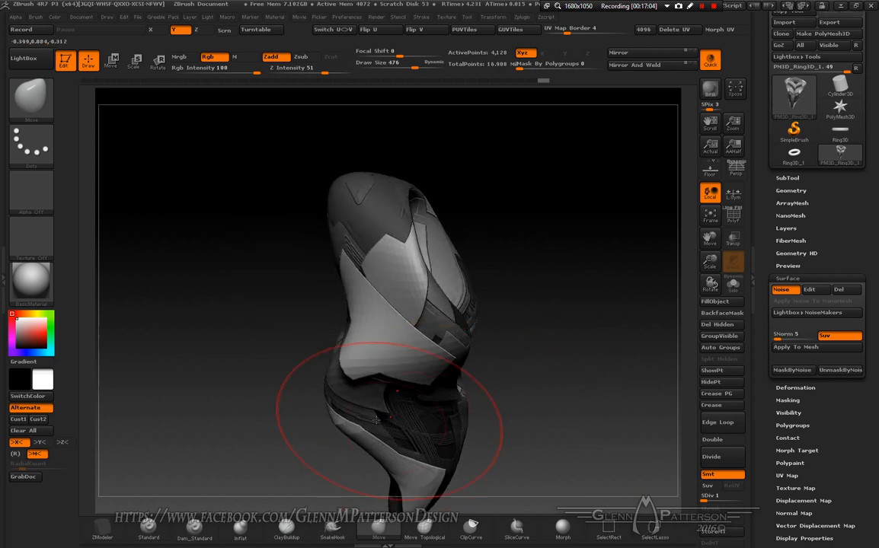
{"action": "mouse_move", "coordinate": [375, 419]}
{"action": "right_mouse_down"}
{"action": "mouse_move", "coordinate": [565, 422]}
{"action": "mouse_move", "coordinate": [526, 406]}
{"action": "right_mouse_up"}
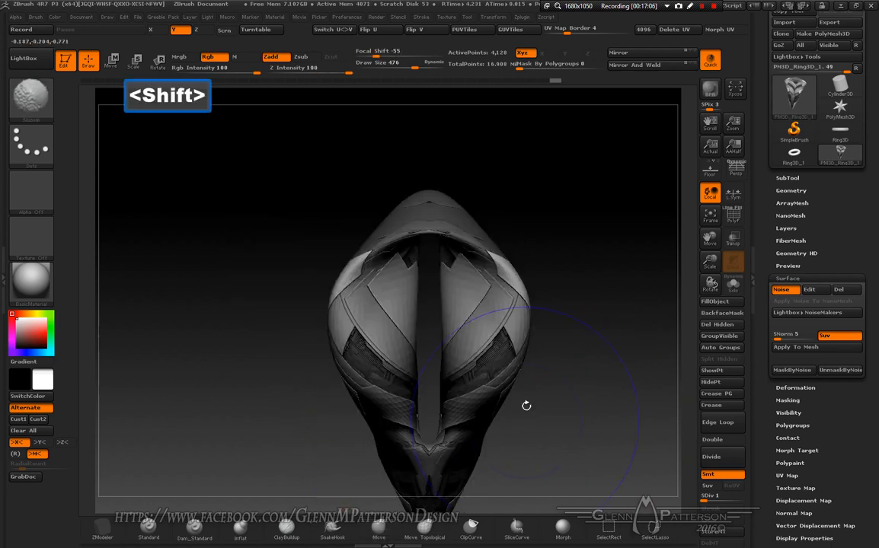
Raise and widen the top of the ring with the Move brush and smooth the crown.
{"action": "left_click_drag", "start_coordinate": [422, 201], "coordinate": [407, 145]}
{"action": "left_click_drag", "start_coordinate": [369, 222], "coordinate": [305, 204]}
{"action": "left_click_drag", "start_coordinate": [366, 220], "coordinate": [418, 189], "text": "shift"}
Switch the ring to subdivision level 7 to inspect the noise detail, and return it to level 1.
{"action": "mouse_move", "coordinate": [467, 279]}
{"action": "right_mouse_down"}
{"action": "mouse_move", "coordinate": [547, 268]}
{"action": "mouse_move", "coordinate": [469, 234]}
{"action": "right_mouse_up"}
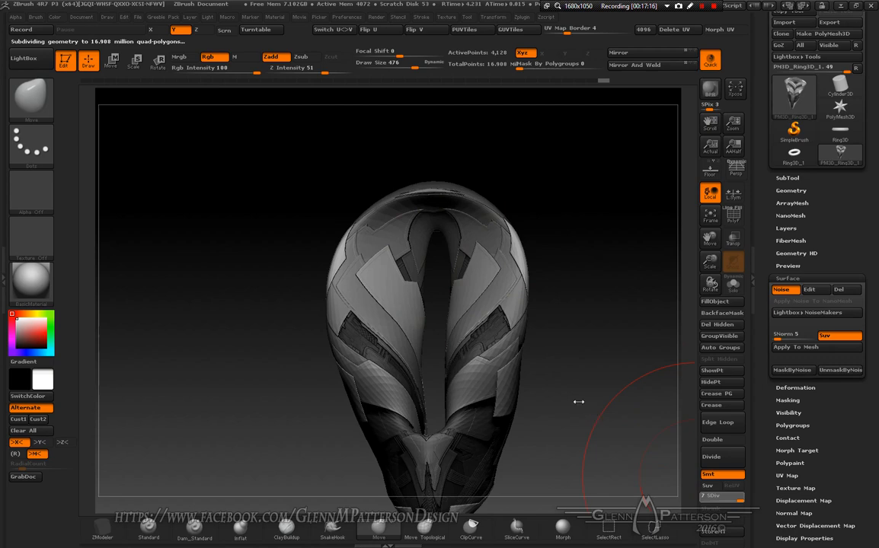
{"action": "mouse_move", "coordinate": [531, 402]}
{"action": "right_mouse_down"}
{"action": "mouse_move", "coordinate": [546, 372]}
{"action": "mouse_move", "coordinate": [525, 382]}
{"action": "right_mouse_up"}
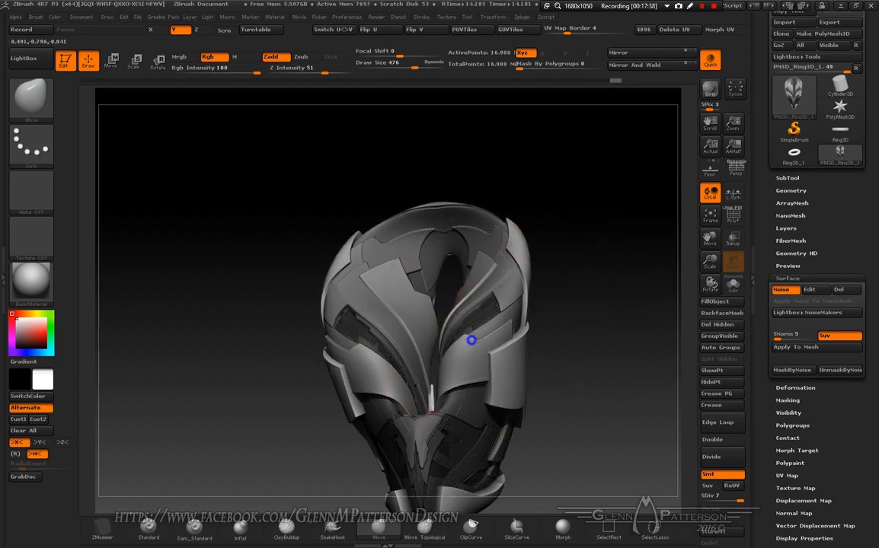
{"action": "right_click_drag", "start_coordinate": [471, 340], "coordinate": [444, 345]}
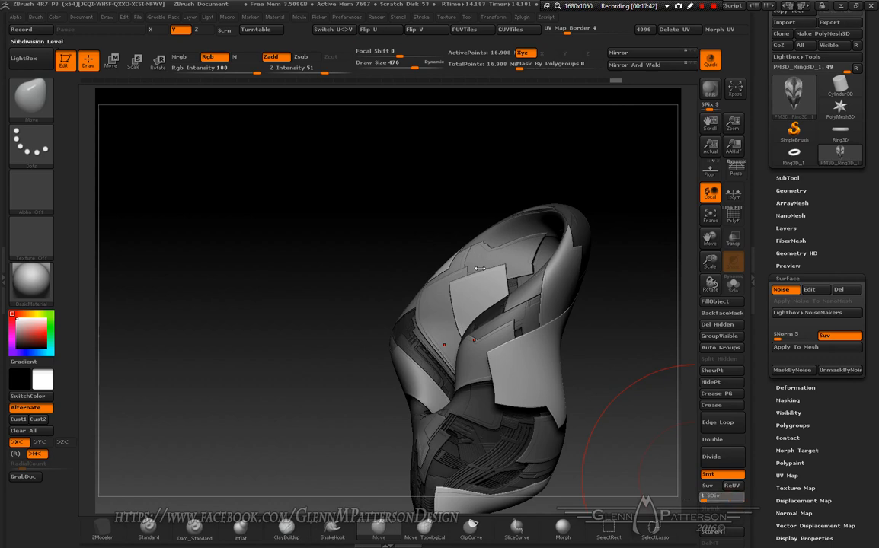
Stretch the upper back of the ring outward at subdivision level 1 with the Move brush.
{"action": "mouse_move", "coordinate": [470, 264]}
{"action": "left_mouse_down"}
{"action": "mouse_move", "coordinate": [412, 233]}
{"action": "mouse_move", "coordinate": [386, 202]}
{"action": "mouse_move", "coordinate": [386, 169]}
{"action": "mouse_move", "coordinate": [369, 160]}
{"action": "left_mouse_up"}
{"action": "right_click_drag", "start_coordinate": [495, 341], "coordinate": [598, 347]}
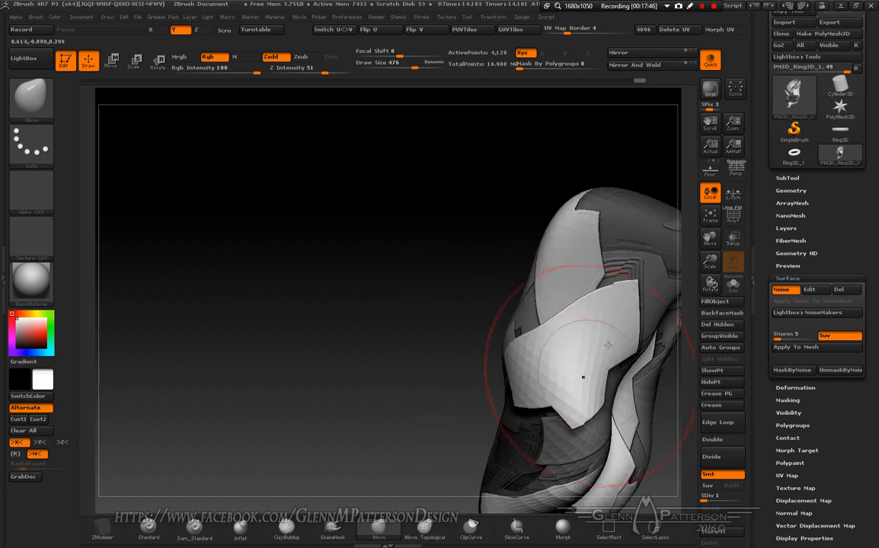
{"action": "left_click_drag", "start_coordinate": [631, 276], "coordinate": [687, 280]}
{"action": "mouse_move", "coordinate": [655, 253]}
{"action": "left_mouse_down"}
{"action": "mouse_move", "coordinate": [655, 297]}
{"action": "mouse_move", "coordinate": [683, 318]}
{"action": "left_mouse_up"}
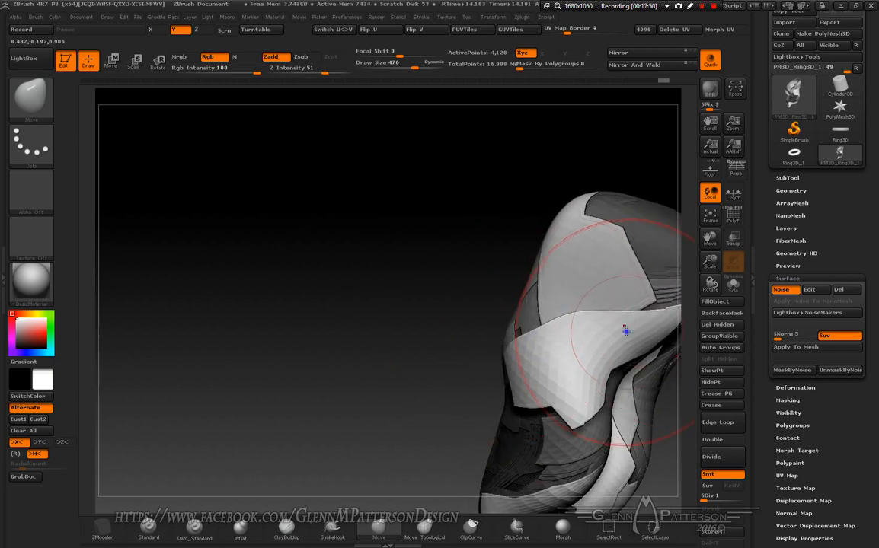
{"action": "mouse_move", "coordinate": [625, 331]}
{"action": "right_mouse_down"}
{"action": "mouse_move", "coordinate": [571, 259]}
{"action": "mouse_move", "coordinate": [612, 312]}
{"action": "right_mouse_up"}
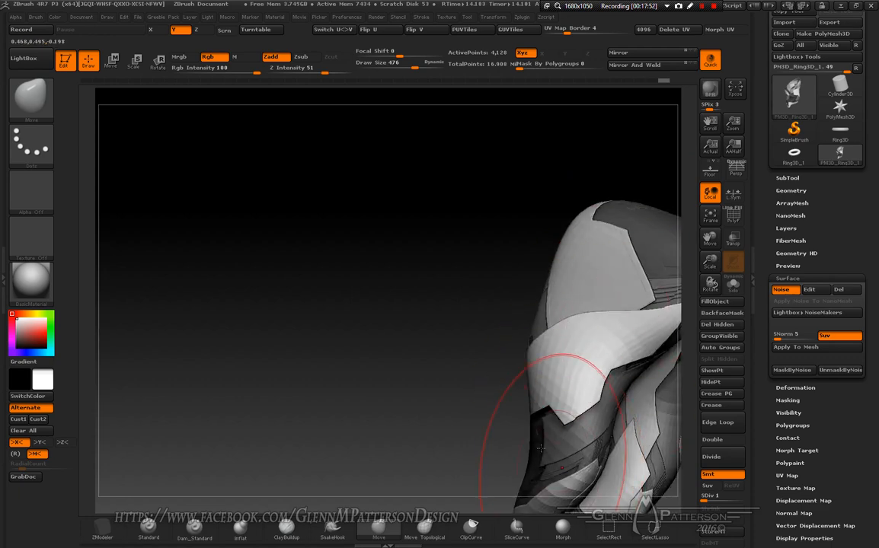
Bulge the ring's middle sides outward and shift its upper inner wall with the Move brush.
{"action": "left_click_drag", "start_coordinate": [531, 429], "coordinate": [453, 421]}
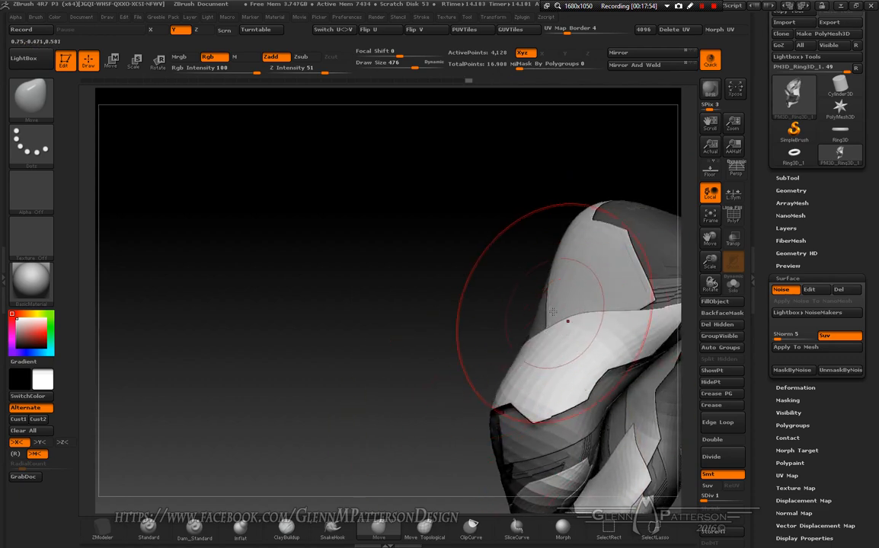
{"action": "left_click_drag", "start_coordinate": [553, 311], "coordinate": [511, 290]}
{"action": "right_click_drag", "start_coordinate": [541, 341], "coordinate": [637, 349]}
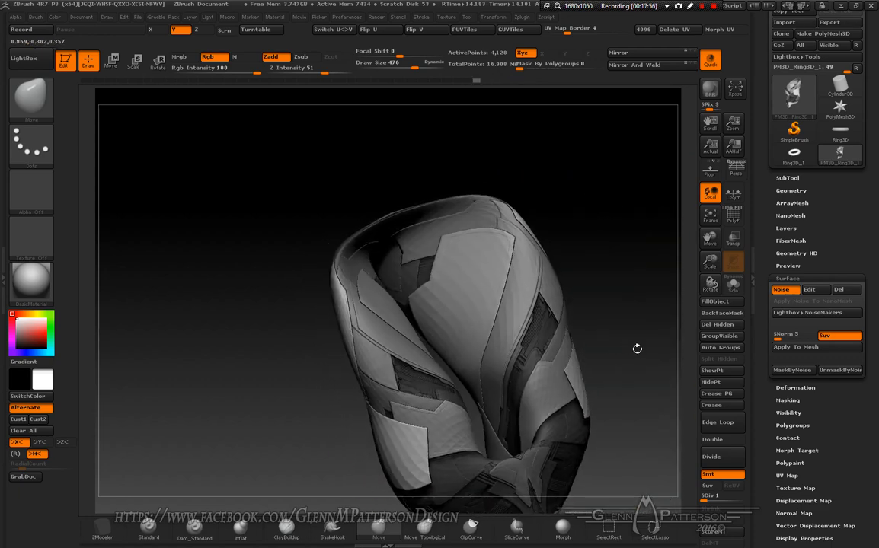
{"action": "left_click_drag", "start_coordinate": [501, 287], "coordinate": [467, 274]}
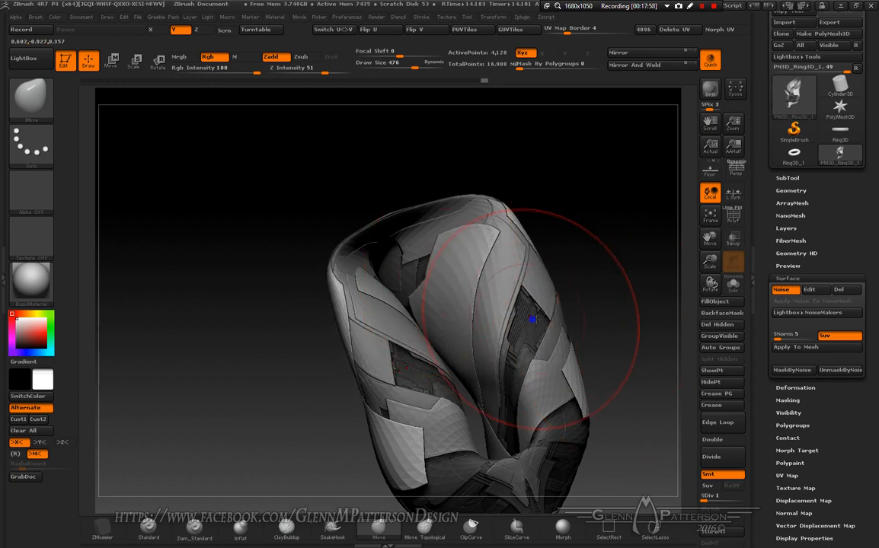
Pull the ring's crown upward and its upper back edge outward with the Move brush.
{"action": "right_click_drag", "start_coordinate": [532, 319], "coordinate": [543, 270]}
{"action": "left_click_drag", "start_coordinate": [493, 230], "coordinate": [510, 176]}
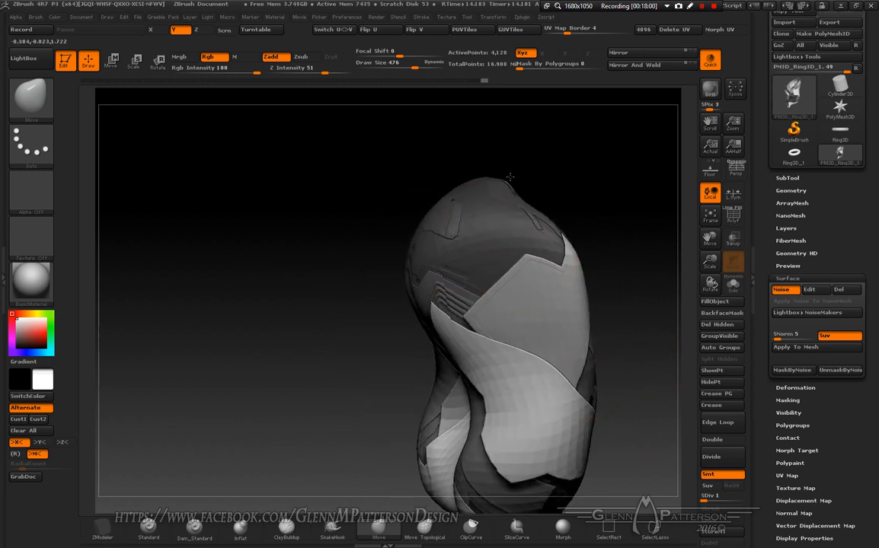
{"action": "left_click_drag", "start_coordinate": [430, 291], "coordinate": [373, 294]}
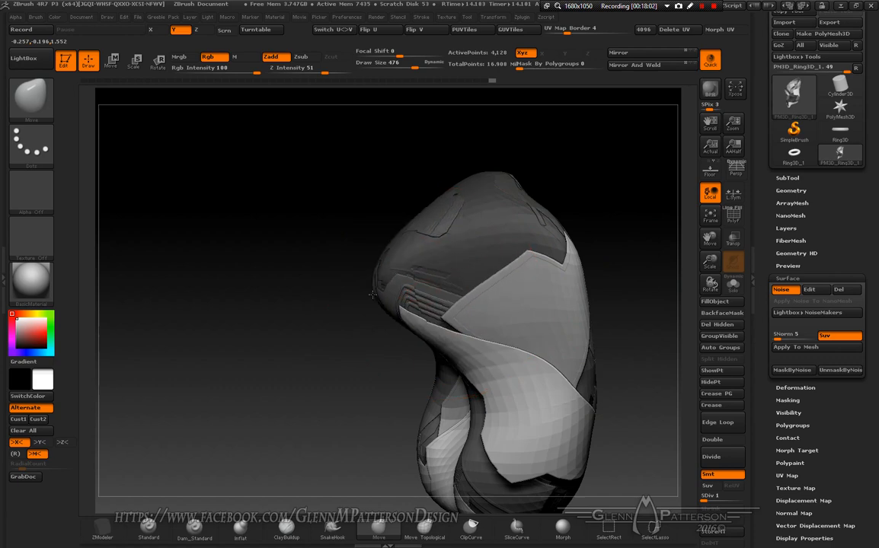
Smooth the pointed ridge along the back of the ring's crown.
{"action": "right_click_drag", "start_coordinate": [353, 254], "coordinate": [512, 289]}
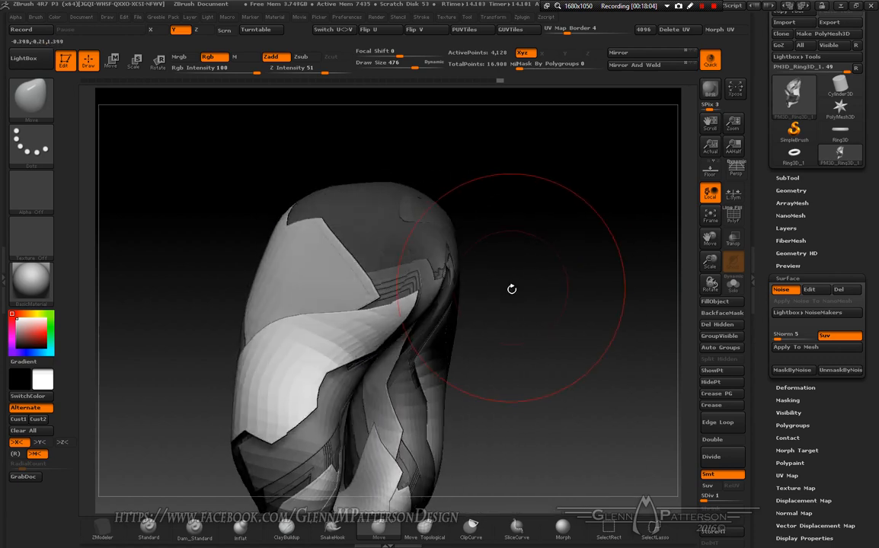
{"action": "key", "text": "shift"}
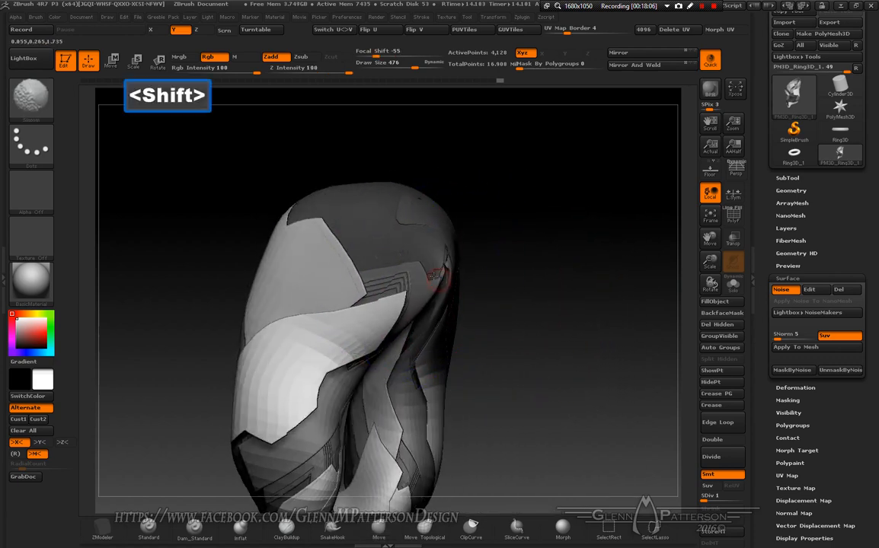
{"action": "left_click_drag", "start_coordinate": [448, 260], "coordinate": [428, 260], "text": "shift"}
{"action": "right_click_drag", "start_coordinate": [440, 283], "coordinate": [415, 283], "text": "shift"}
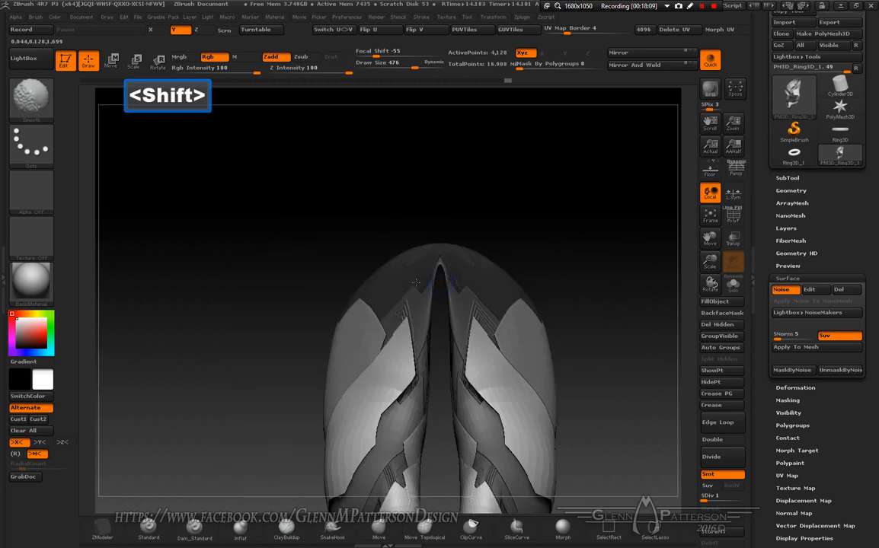
{"action": "left_click_drag", "start_coordinate": [441, 270], "coordinate": [446, 270], "text": "shift"}
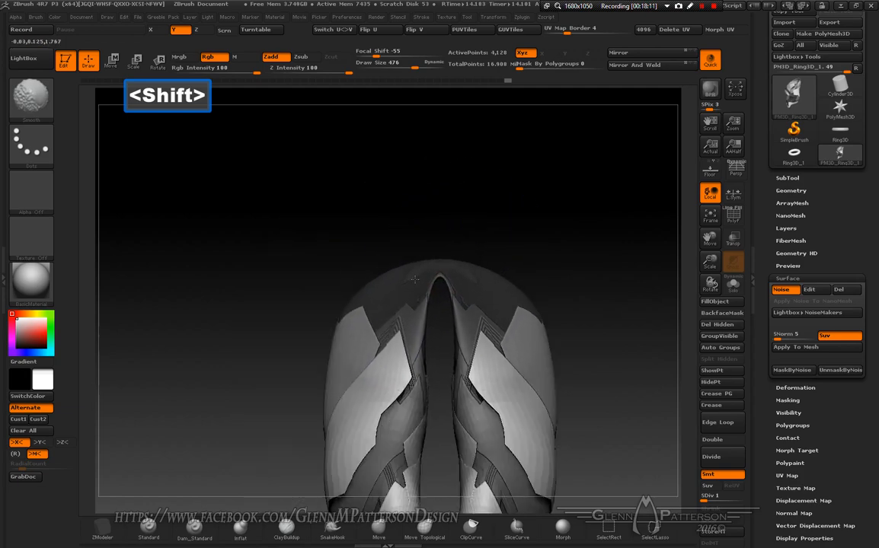
Thicken the inner wall at the top of the ring's opening with the Inflat brush.
{"action": "mouse_move", "coordinate": [497, 294]}
{"action": "right_mouse_down"}
{"action": "mouse_move", "coordinate": [459, 283]}
{"action": "mouse_move", "coordinate": [408, 243]}
{"action": "mouse_move", "coordinate": [428, 227]}
{"action": "right_mouse_up"}
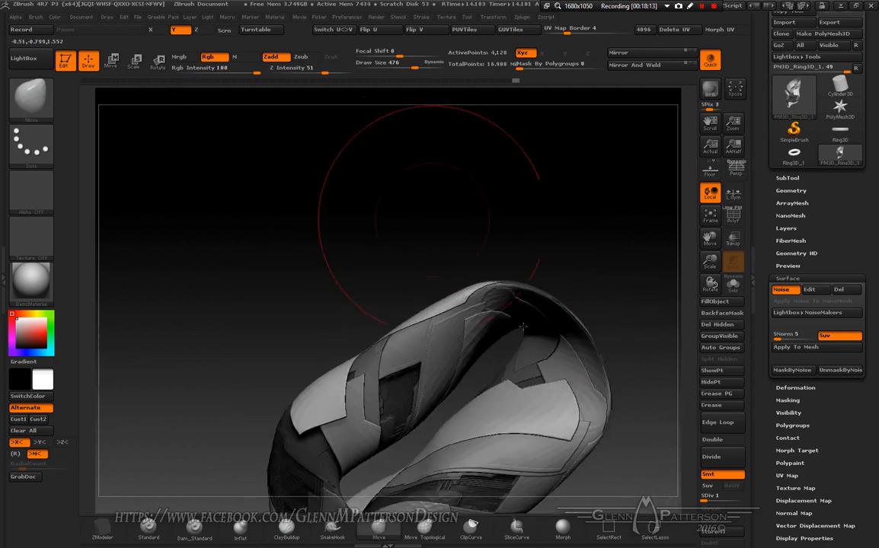
{"action": "mouse_move", "coordinate": [561, 346]}
{"action": "right_mouse_down"}
{"action": "mouse_move", "coordinate": [559, 299]}
{"action": "mouse_move", "coordinate": [536, 329]}
{"action": "right_mouse_up"}
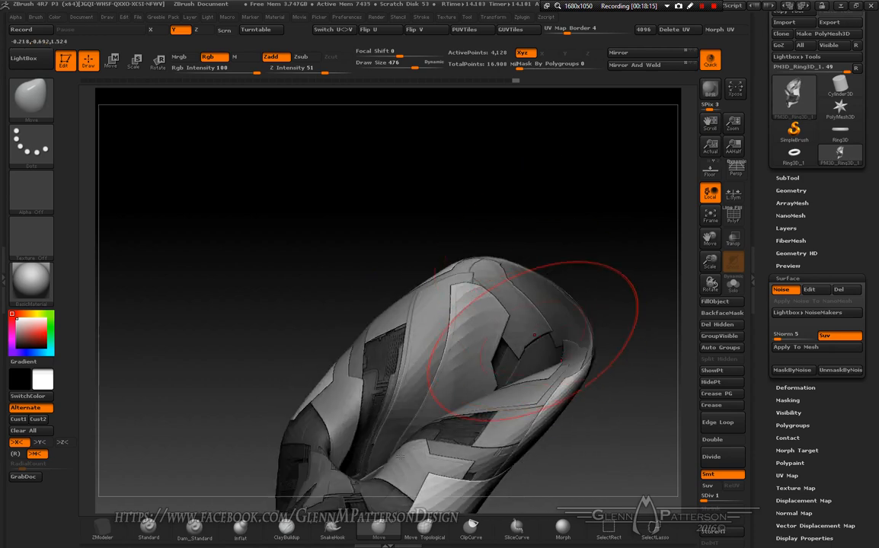
{"action": "left_click", "coordinate": [247, 528]}
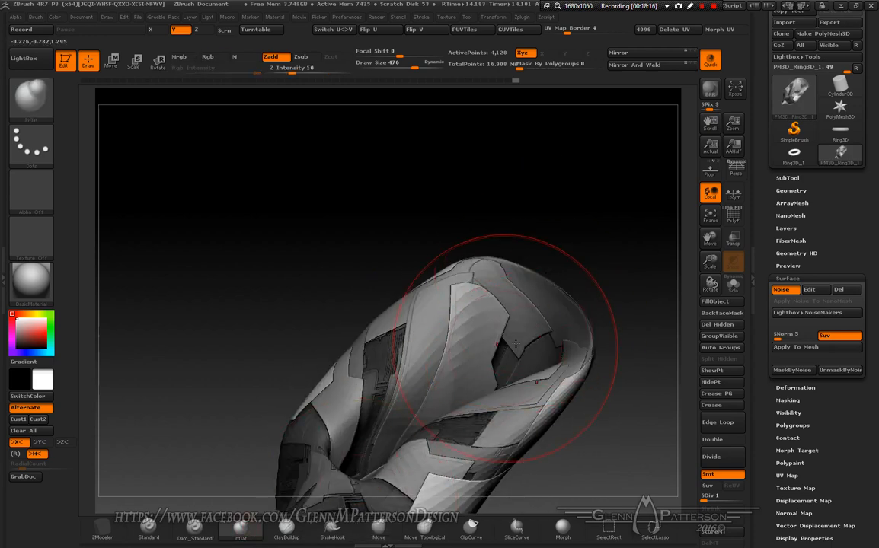
{"action": "right_click_drag", "start_coordinate": [516, 344], "coordinate": [553, 336]}
{"action": "mouse_move", "coordinate": [537, 354]}
{"action": "left_mouse_down"}
{"action": "mouse_move", "coordinate": [574, 317]}
{"action": "mouse_move", "coordinate": [562, 316]}
{"action": "mouse_move", "coordinate": [549, 341]}
{"action": "mouse_move", "coordinate": [514, 333]}
{"action": "left_mouse_up"}
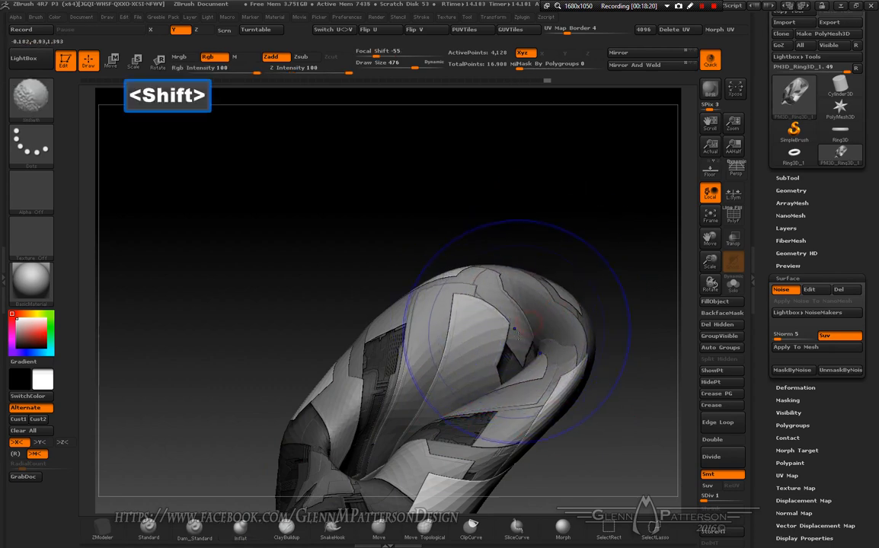
Smooth the inner wall and back surface of the ring's crown around the opening.
{"action": "right_click_drag", "start_coordinate": [521, 342], "coordinate": [614, 361]}
{"action": "mouse_move", "coordinate": [472, 371]}
{"action": "left_mouse_down", "text": "shift"}
{"action": "mouse_move", "coordinate": [454, 358]}
{"action": "mouse_move", "coordinate": [453, 388]}
{"action": "mouse_move", "coordinate": [472, 385]}
{"action": "mouse_move", "coordinate": [466, 376]}
{"action": "left_mouse_up", "text": "shift"}
{"action": "right_click_drag", "start_coordinate": [466, 375], "coordinate": [541, 344]}
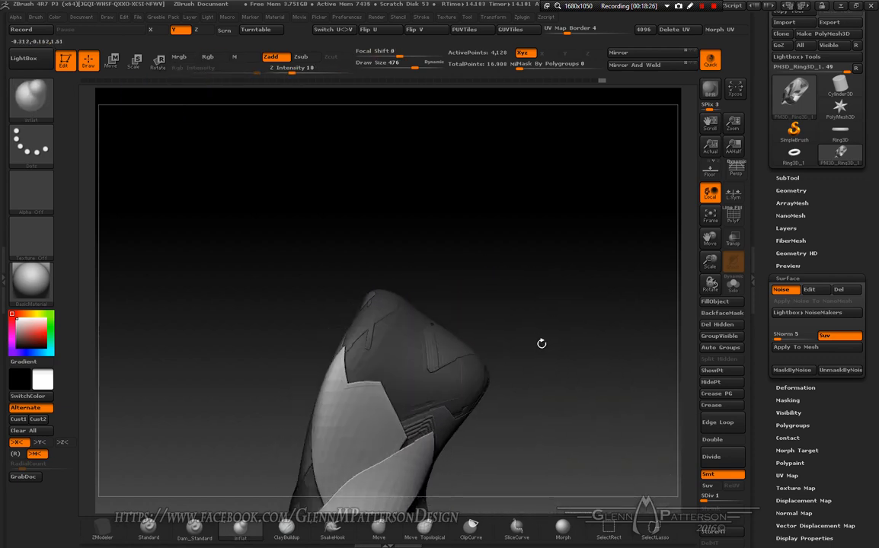
{"action": "left_click_drag", "start_coordinate": [419, 375], "coordinate": [382, 403], "text": "shift"}
{"action": "right_click_drag", "start_coordinate": [383, 403], "coordinate": [466, 373]}
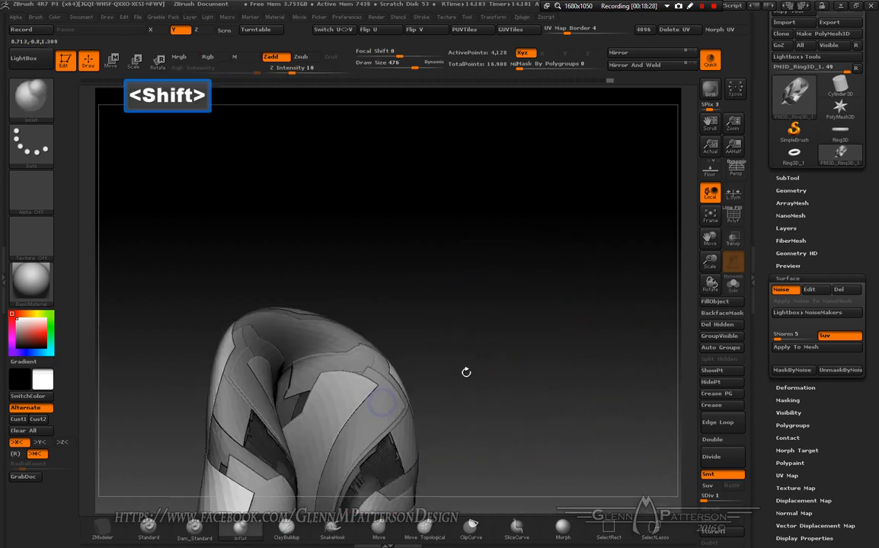
Reshape the ring's lower side and raise its front hump with the Move brush, extending the lower front tip.
{"action": "left_click", "coordinate": [712, 221]}
{"action": "left_click_drag", "start_coordinate": [638, 378], "coordinate": [643, 293]}
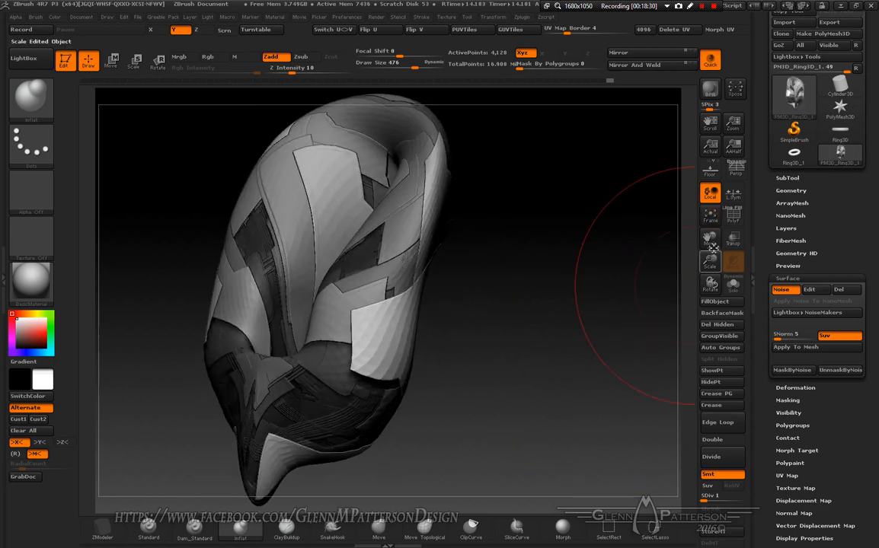
{"action": "left_click", "coordinate": [713, 218]}
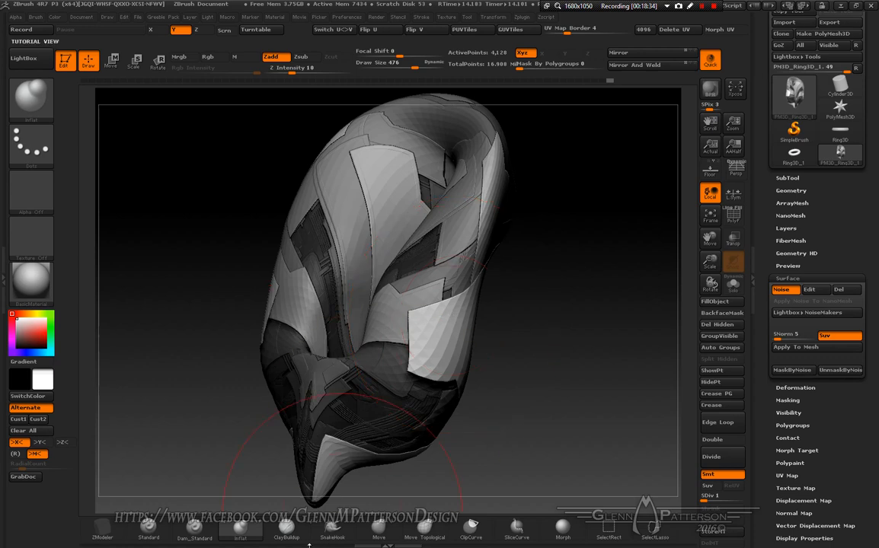
{"action": "left_click", "coordinate": [379, 531]}
{"action": "left_click_drag", "start_coordinate": [465, 312], "coordinate": [406, 299]}
{"action": "left_click_drag", "start_coordinate": [319, 369], "coordinate": [314, 282]}
{"action": "left_click_drag", "start_coordinate": [352, 413], "coordinate": [317, 454]}
{"action": "right_click_drag", "start_coordinate": [354, 422], "coordinate": [321, 380]}
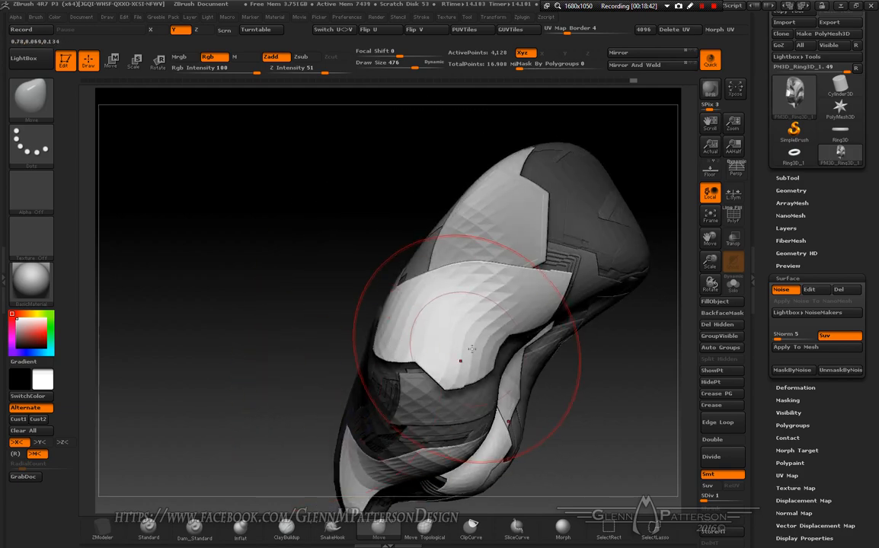
Try pulling the ring's crown upward and smoothing its outer side, and undo the recent sculpting strokes.
{"action": "right_click_drag", "start_coordinate": [594, 139], "coordinate": [597, 203]}
{"action": "left_click_drag", "start_coordinate": [568, 169], "coordinate": [530, 116]}
{"action": "left_click_drag", "start_coordinate": [504, 255], "coordinate": [532, 216]}
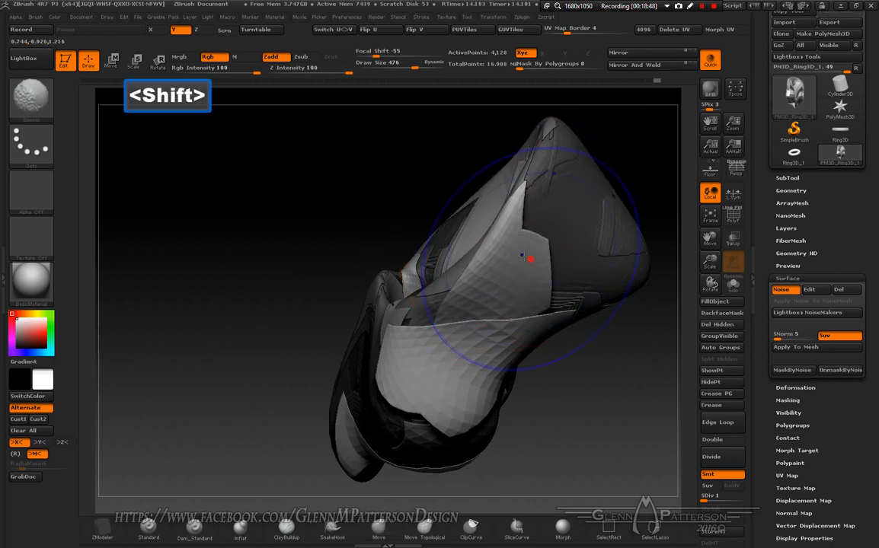
{"action": "left_click_drag", "start_coordinate": [524, 257], "coordinate": [505, 304], "text": "shift"}
{"action": "mouse_move", "coordinate": [521, 372]}
{"action": "left_mouse_down"}
{"action": "mouse_move", "coordinate": [525, 313]}
{"action": "mouse_move", "coordinate": [551, 374]}
{"action": "left_mouse_up"}
{"action": "key", "text": "ctrl+z"}
{"action": "key", "text": "ctrl+z"}
{"action": "key", "text": "ctrl+z"}
{"action": "key", "text": "ctrl+z"}
{"action": "key", "text": "ctrl+z"}
{"action": "key", "text": "ctrl+z"}
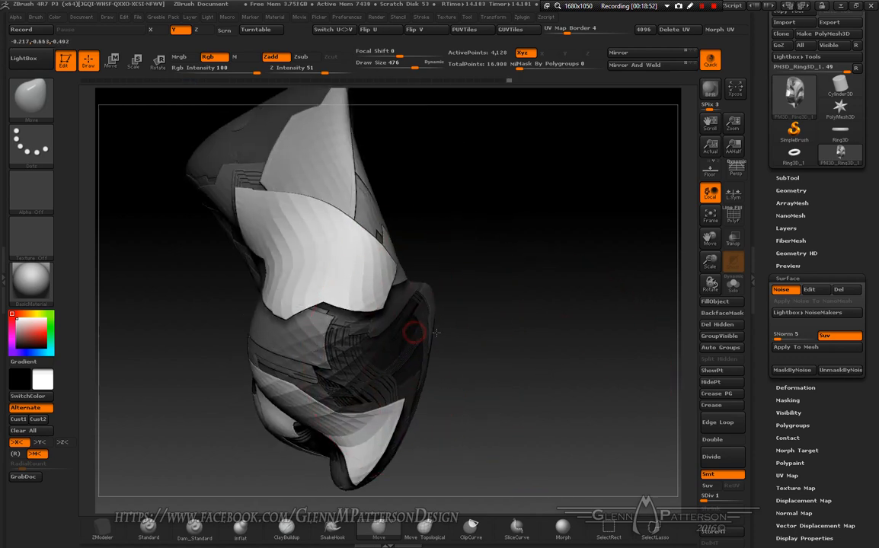
Bulge the ring's lower front side outward and push the waist above it inward with the Move brush.
{"action": "left_click_drag", "start_coordinate": [435, 332], "coordinate": [472, 343]}
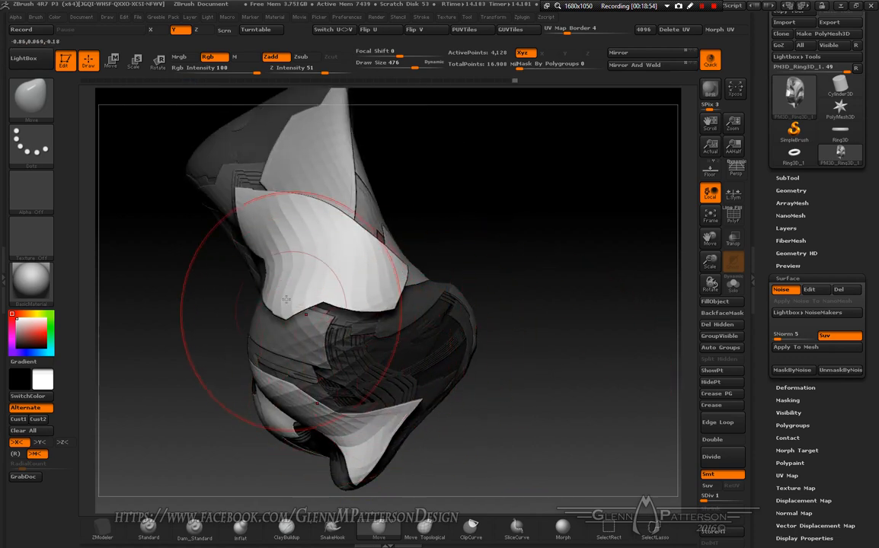
{"action": "left_click_drag", "start_coordinate": [256, 245], "coordinate": [285, 240]}
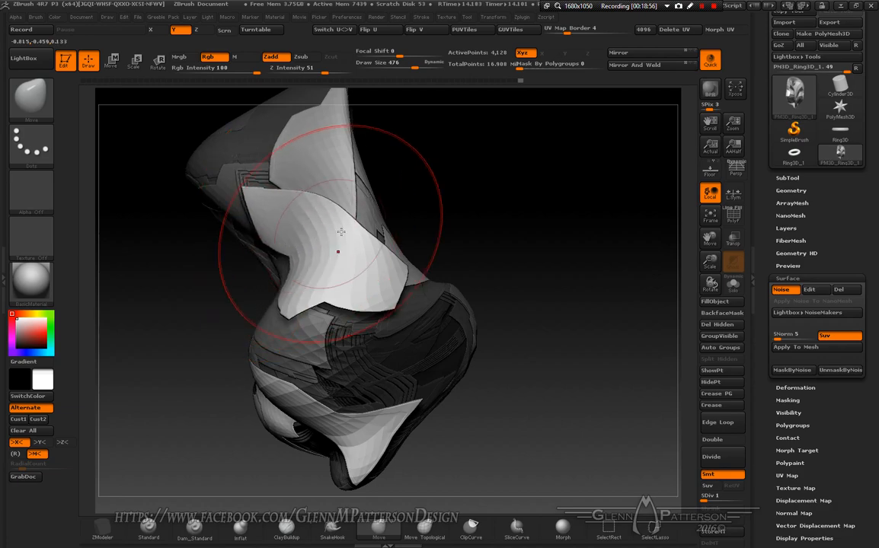
{"action": "mouse_move", "coordinate": [423, 230]}
{"action": "left_mouse_down"}
{"action": "mouse_move", "coordinate": [272, 234]}
{"action": "mouse_move", "coordinate": [286, 246]}
{"action": "left_mouse_up"}
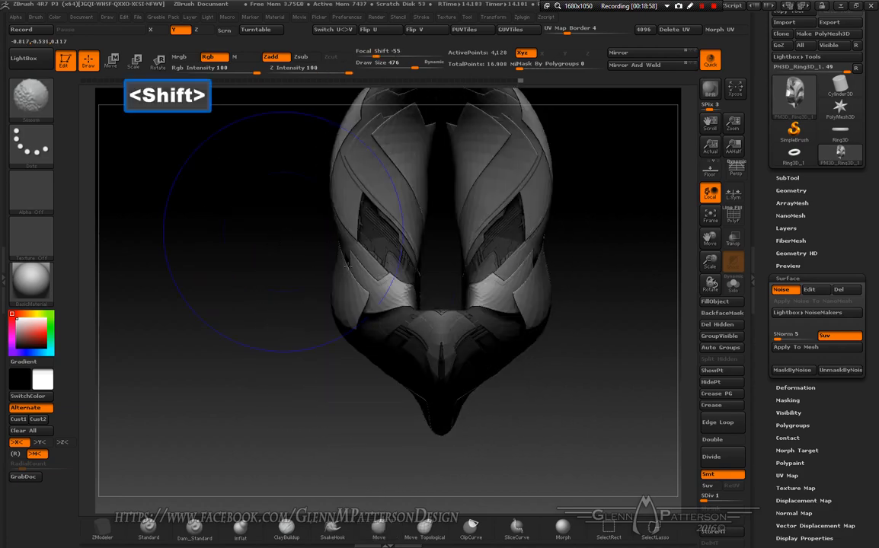
Render a BPR preview of the ring from the front at subdivision level 7.
{"action": "mouse_move", "coordinate": [573, 297]}
{"action": "left_mouse_down"}
{"action": "mouse_move", "coordinate": [601, 298]}
{"action": "mouse_move", "coordinate": [639, 247]}
{"action": "mouse_move", "coordinate": [580, 231]}
{"action": "mouse_move", "coordinate": [513, 242]}
{"action": "left_mouse_up"}
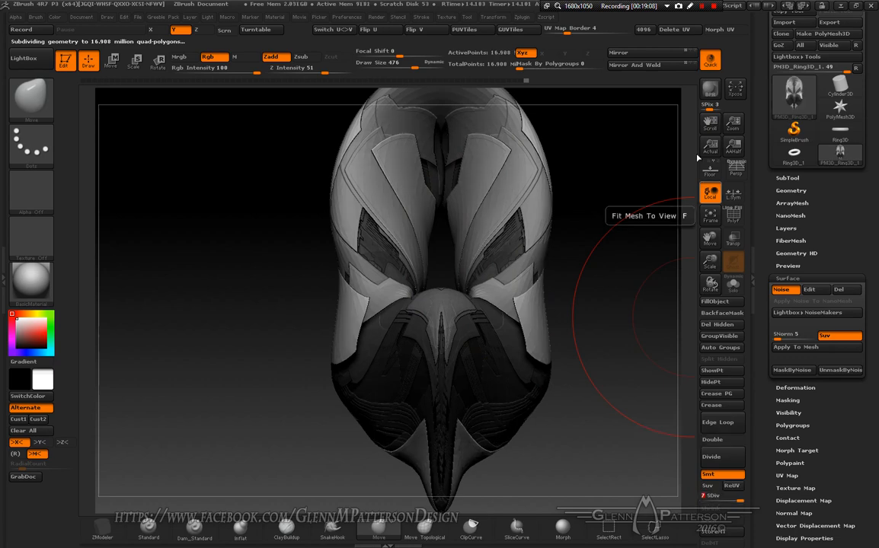
{"action": "left_click", "coordinate": [708, 89]}
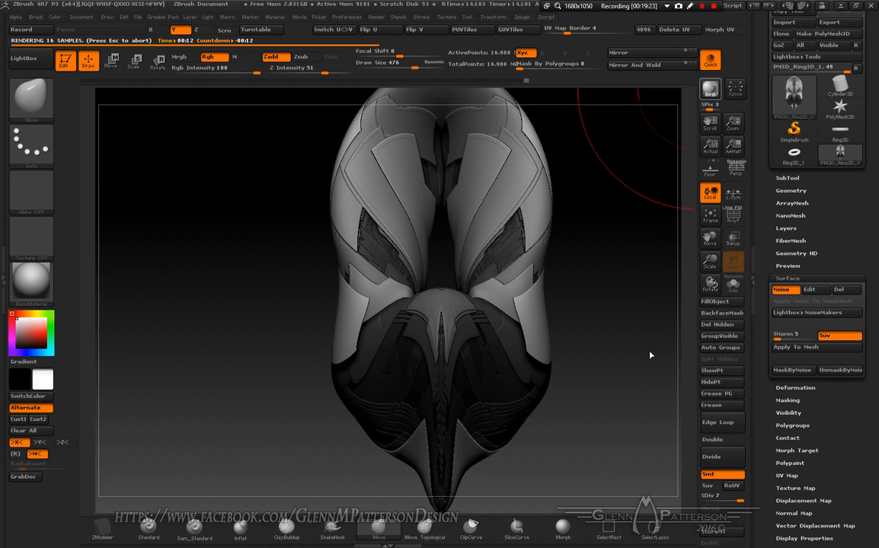
{"action": "left_click_drag", "start_coordinate": [650, 355], "coordinate": [649, 351]}
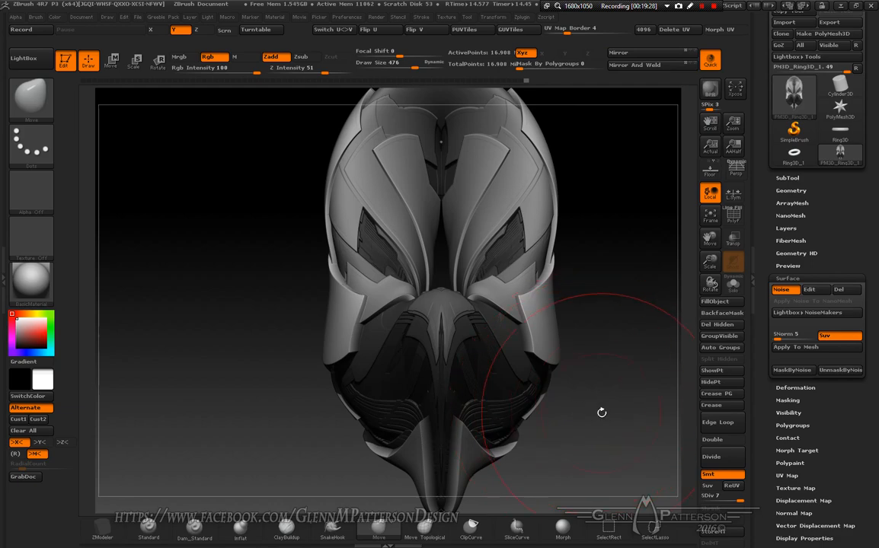
{"action": "mouse_move", "coordinate": [601, 412]}
{"action": "left_mouse_down"}
{"action": "mouse_move", "coordinate": [476, 369]}
{"action": "mouse_move", "coordinate": [492, 346]}
{"action": "mouse_move", "coordinate": [485, 394]}
{"action": "mouse_move", "coordinate": [525, 375]}
{"action": "mouse_move", "coordinate": [602, 400]}
{"action": "left_mouse_up"}
At subdivision level 1, enlarge the Move brush to a draw size of 878 and flare the ring's lower front lobes outward.
{"action": "left_click_drag", "start_coordinate": [607, 465], "coordinate": [608, 384]}
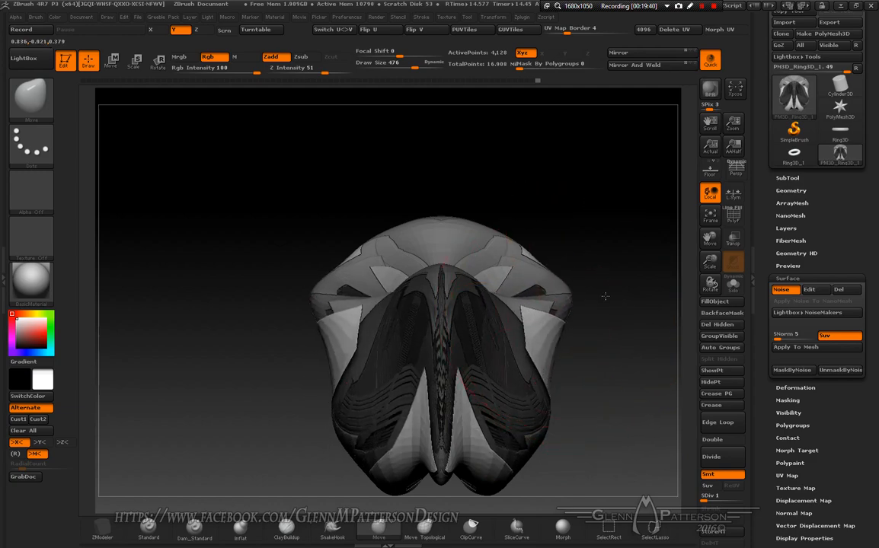
{"action": "left_click_drag", "start_coordinate": [613, 316], "coordinate": [567, 426]}
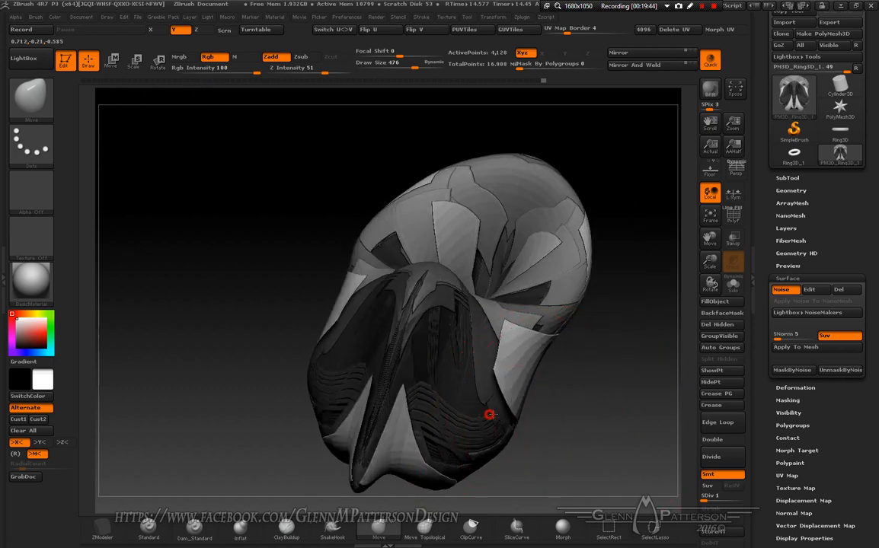
{"action": "key", "text": "space"}
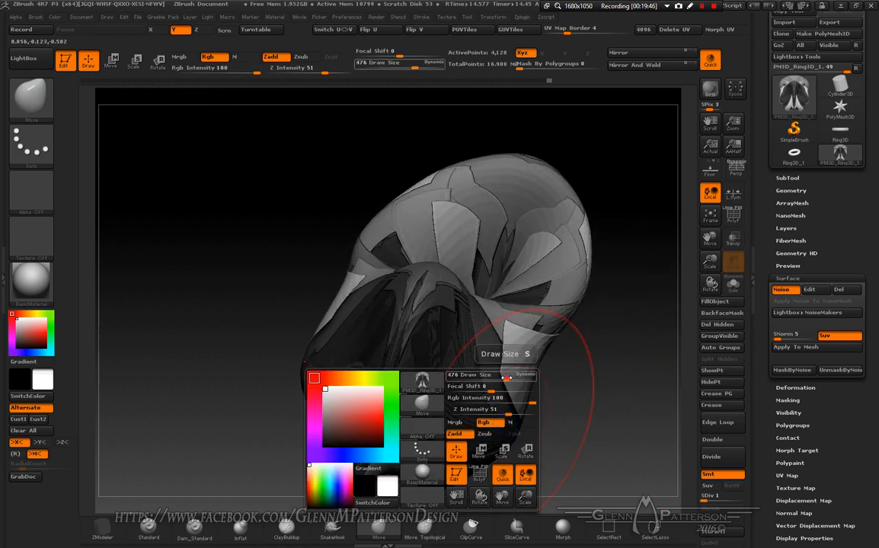
{"action": "left_click_drag", "start_coordinate": [506, 379], "coordinate": [527, 378]}
{"action": "left_click_drag", "start_coordinate": [525, 412], "coordinate": [618, 465]}
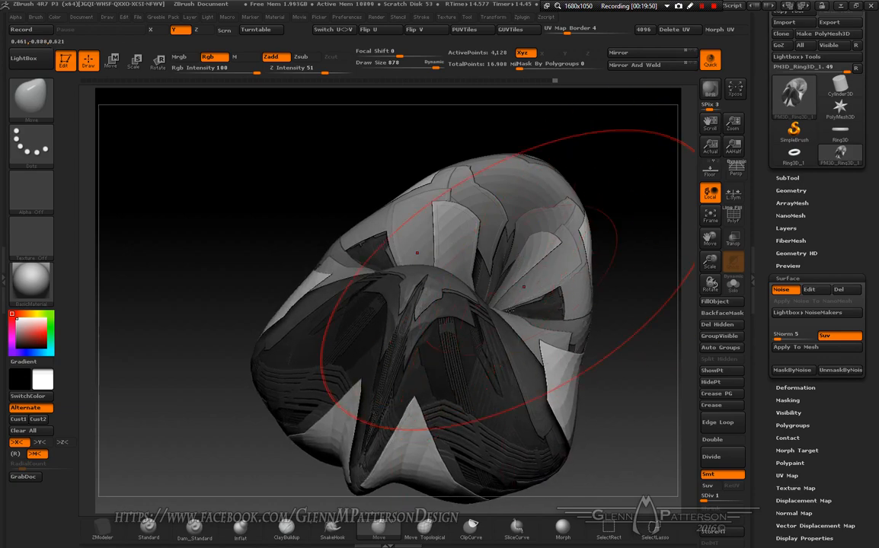
{"action": "mouse_move", "coordinate": [518, 385]}
{"action": "right_mouse_down"}
{"action": "mouse_move", "coordinate": [404, 358]}
{"action": "mouse_move", "coordinate": [354, 303]}
{"action": "right_mouse_up"}
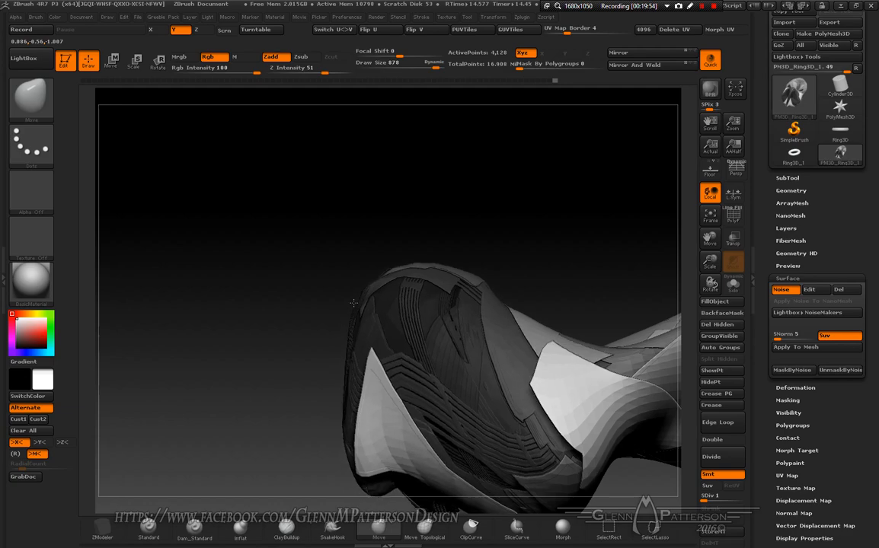
Examine the panelled surface from several angles at subdivision levels 1 and 7, ending on level 1.
{"action": "left_click_drag", "start_coordinate": [353, 303], "coordinate": [358, 332]}
{"action": "right_click_drag", "start_coordinate": [369, 335], "coordinate": [478, 400]}
{"action": "right_click_drag", "start_coordinate": [354, 364], "coordinate": [295, 371]}
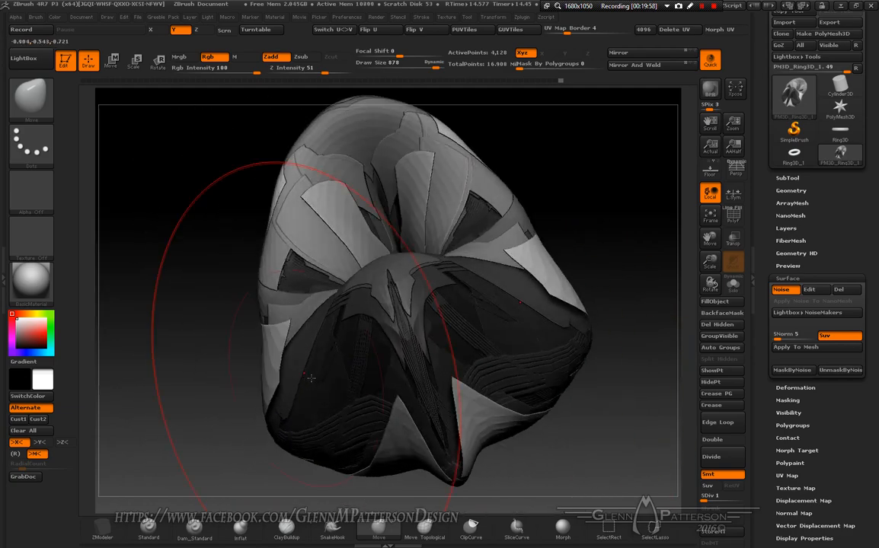
{"action": "right_click_drag", "start_coordinate": [447, 367], "coordinate": [487, 359]}
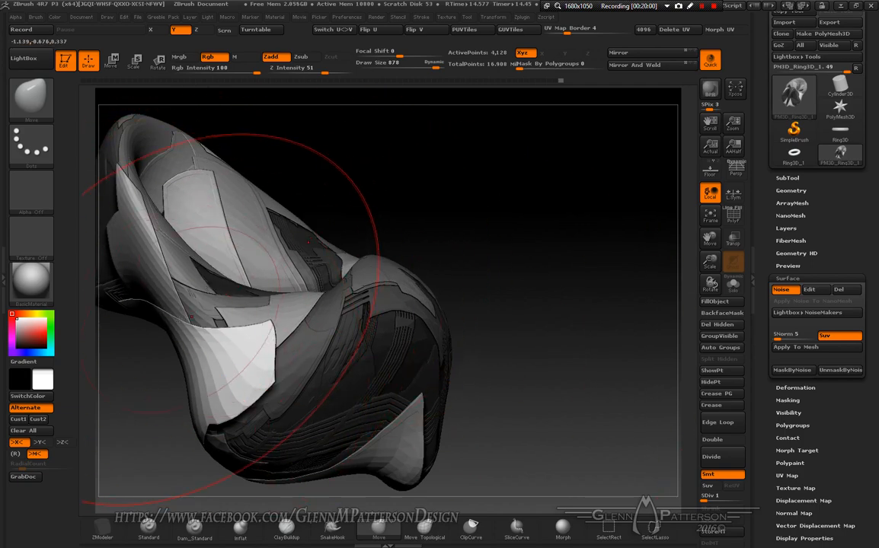
{"action": "right_click_drag", "start_coordinate": [229, 312], "coordinate": [318, 365]}
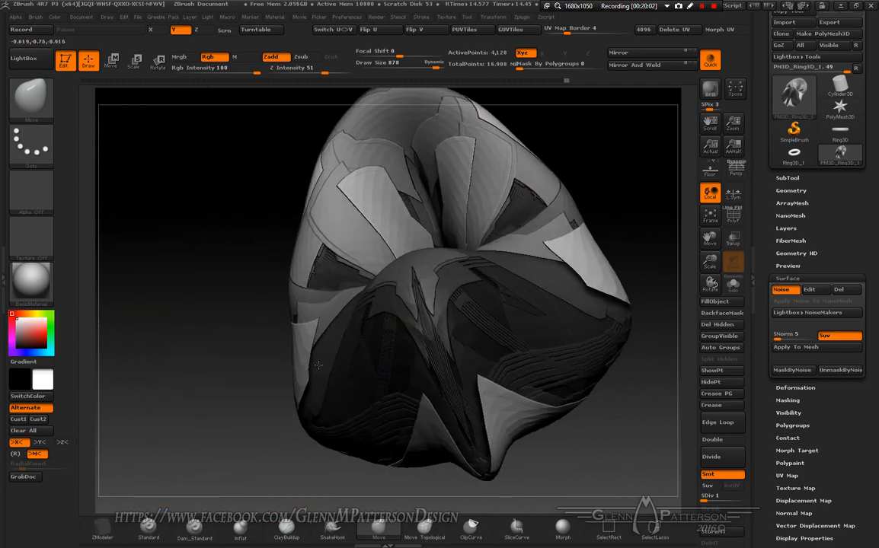
{"action": "mouse_move", "coordinate": [569, 343]}
{"action": "right_mouse_down"}
{"action": "mouse_move", "coordinate": [601, 301]}
{"action": "mouse_move", "coordinate": [569, 245]}
{"action": "mouse_move", "coordinate": [575, 275]}
{"action": "mouse_move", "coordinate": [552, 361]}
{"action": "mouse_move", "coordinate": [609, 342]}
{"action": "right_mouse_up"}
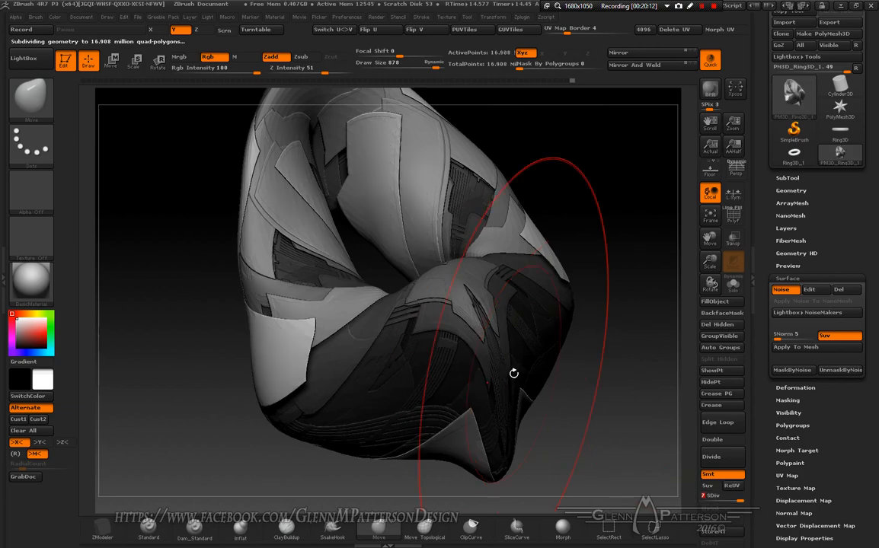
{"action": "mouse_move", "coordinate": [449, 370]}
{"action": "right_mouse_down"}
{"action": "mouse_move", "coordinate": [483, 334]}
{"action": "mouse_move", "coordinate": [438, 339]}
{"action": "right_mouse_up"}
{"action": "mouse_move", "coordinate": [530, 340]}
{"action": "right_mouse_down"}
{"action": "mouse_move", "coordinate": [520, 384]}
{"action": "mouse_move", "coordinate": [482, 384]}
{"action": "right_mouse_up"}
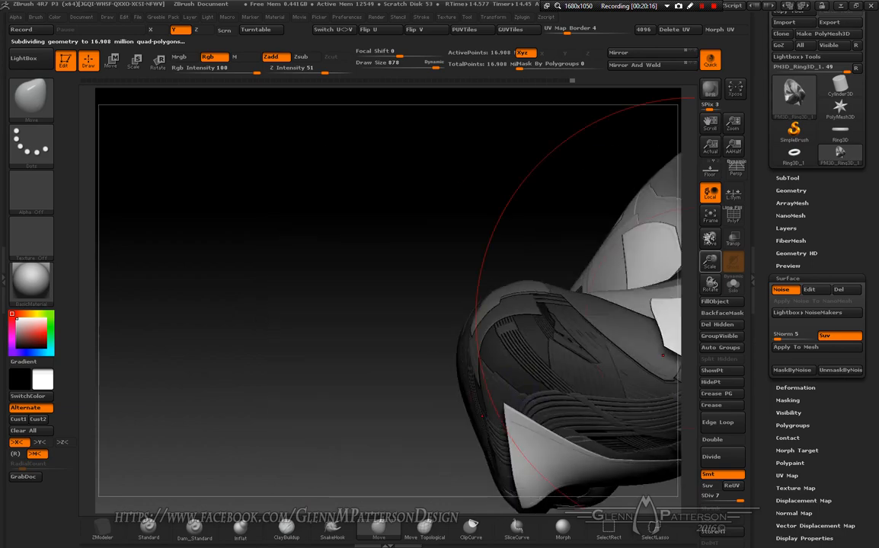
{"action": "left_click", "coordinate": [711, 217]}
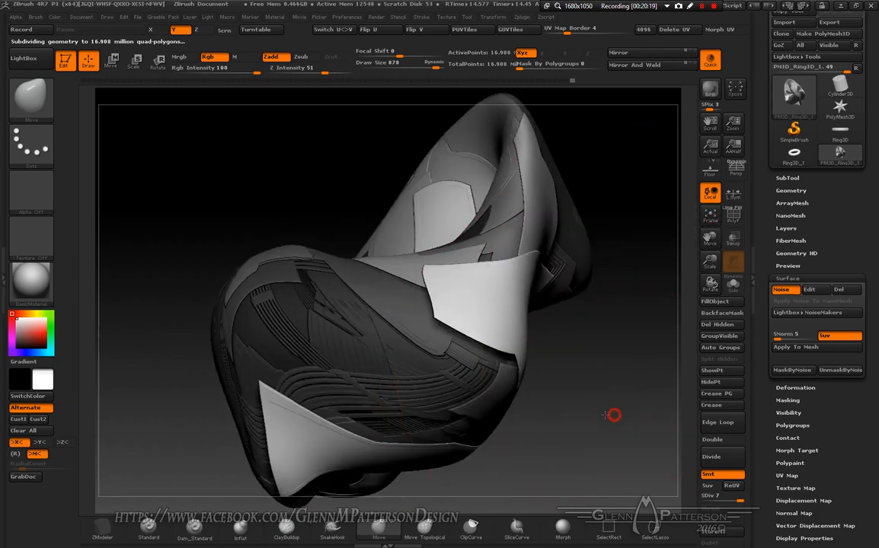
{"action": "right_click_drag", "start_coordinate": [614, 416], "coordinate": [541, 411]}
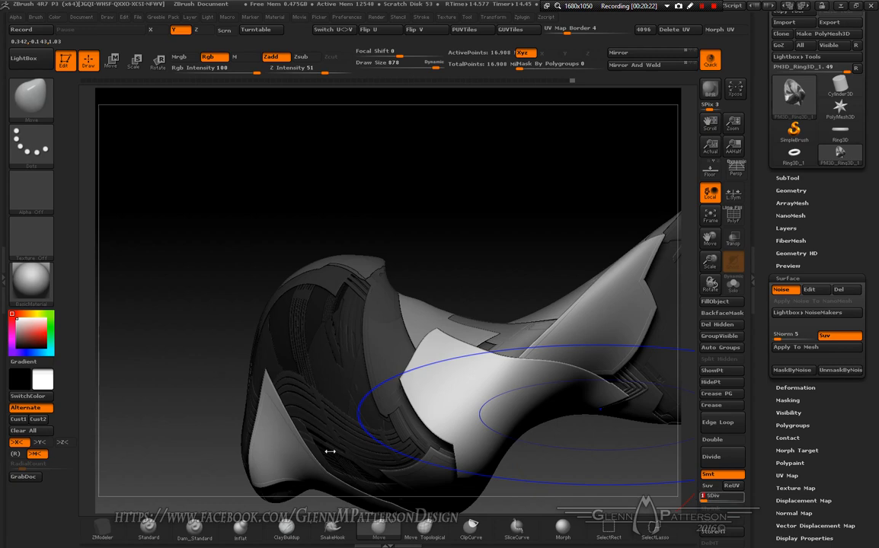
{"action": "key", "text": "shift+d"}
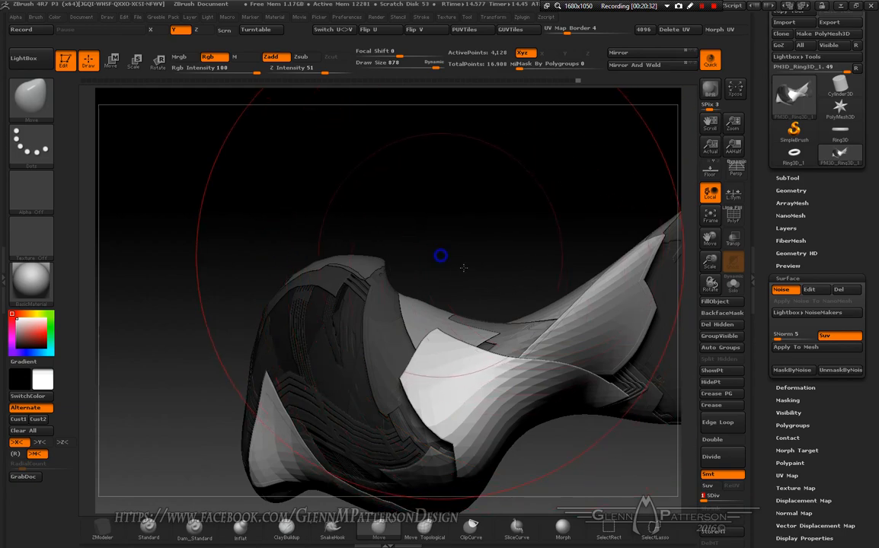
Frame the model and delete its undo history.
{"action": "left_click_drag", "start_coordinate": [442, 255], "coordinate": [602, 297]}
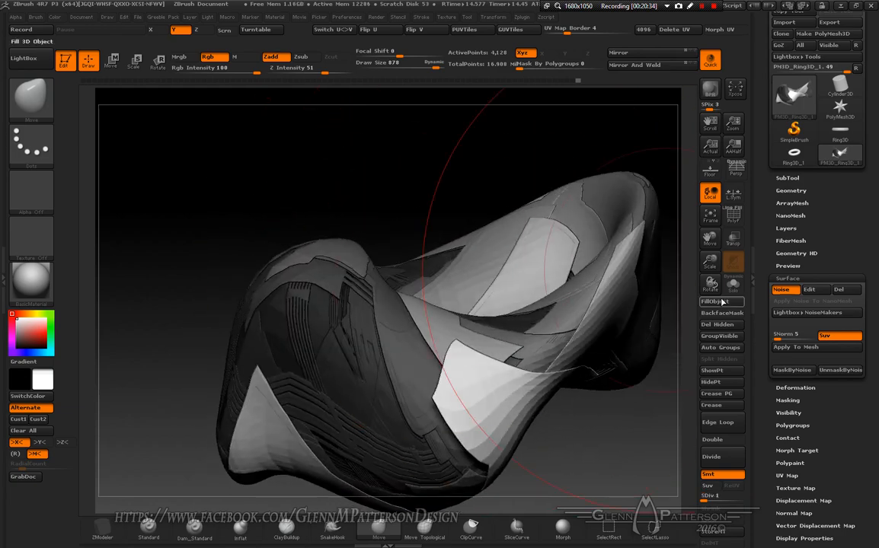
{"action": "left_click", "coordinate": [710, 219]}
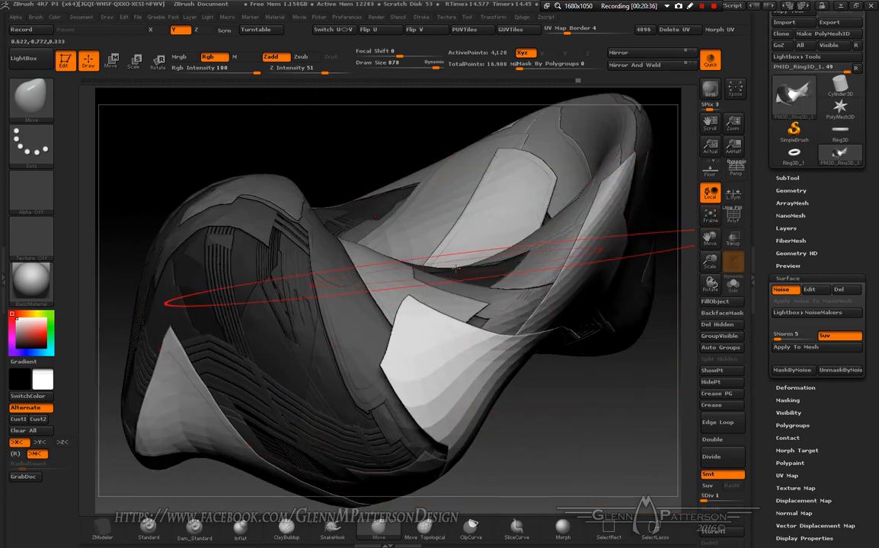
{"action": "left_click", "coordinate": [137, 18]}
{"action": "mouse_move", "coordinate": [126, 20]}
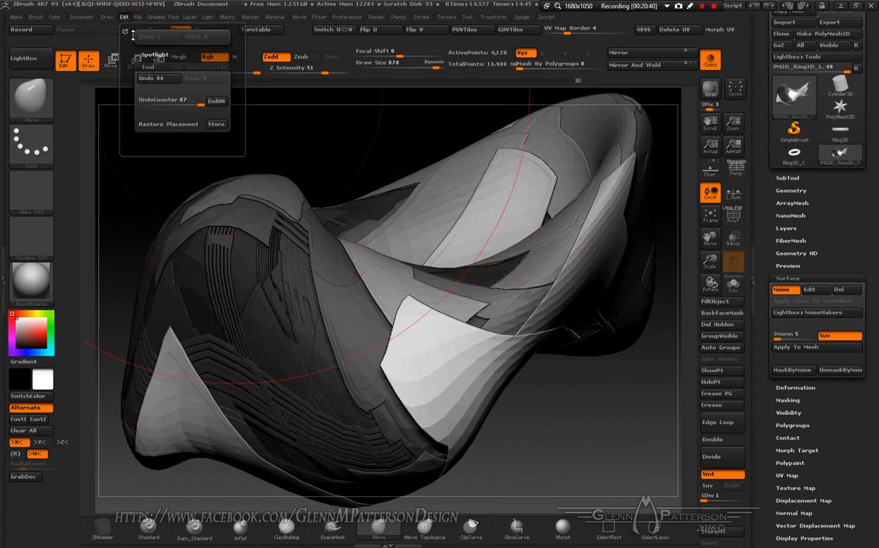
{"action": "left_click", "coordinate": [217, 102]}
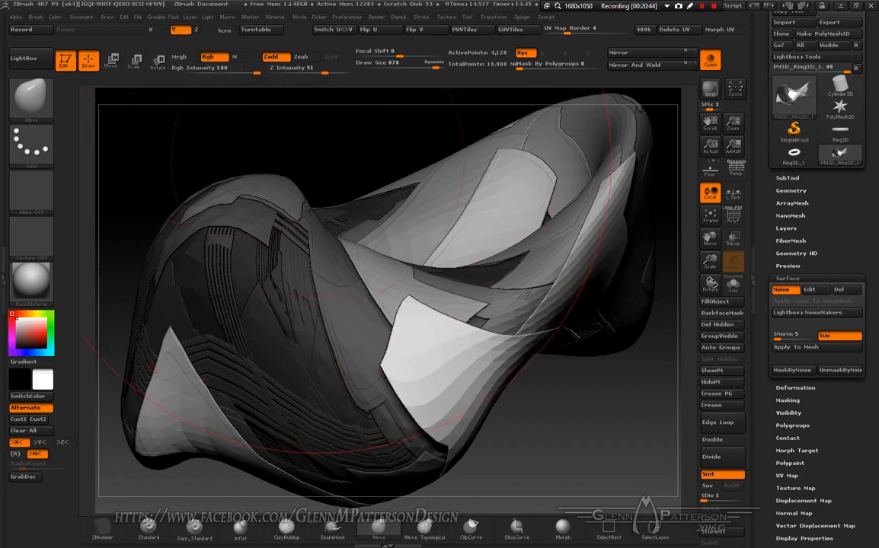
Rotate the model 90 degrees with Transpose Rotate so it stands upright, and return to Draw mode.
{"action": "mouse_move", "coordinate": [452, 382]}
{"action": "right_mouse_down"}
{"action": "mouse_move", "coordinate": [433, 368]}
{"action": "mouse_move", "coordinate": [461, 383]}
{"action": "mouse_move", "coordinate": [480, 343]}
{"action": "right_mouse_up"}
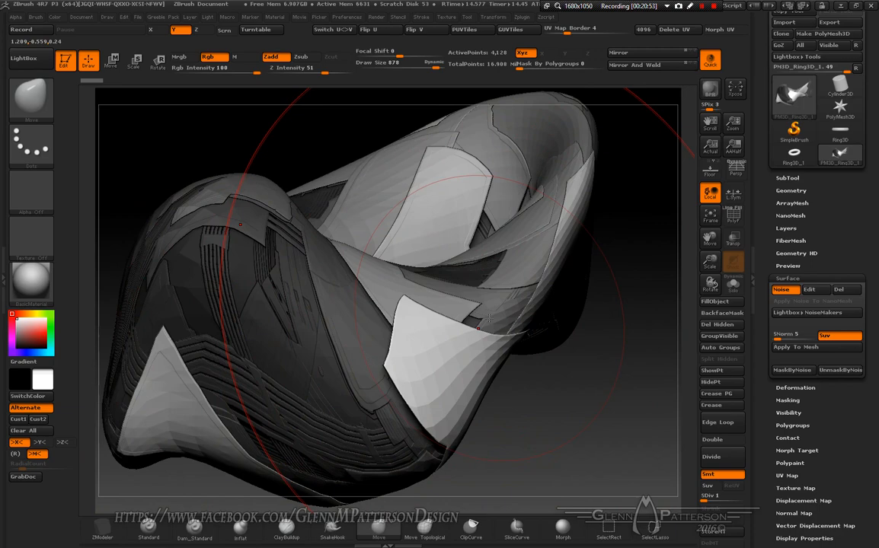
{"action": "mouse_move", "coordinate": [571, 420]}
{"action": "right_mouse_down"}
{"action": "mouse_move", "coordinate": [558, 414]}
{"action": "mouse_move", "coordinate": [572, 381]}
{"action": "right_mouse_up"}
{"action": "left_click", "coordinate": [712, 219]}
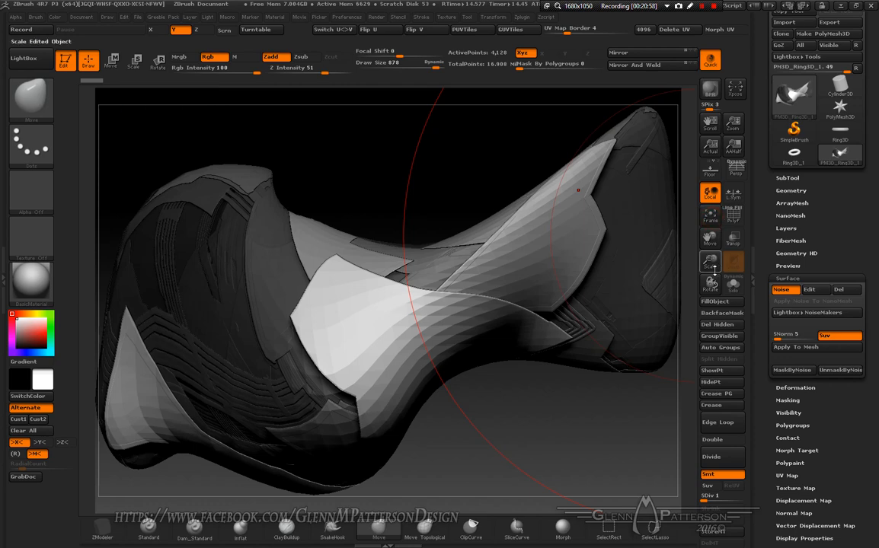
{"action": "left_click_drag", "start_coordinate": [714, 266], "coordinate": [709, 230]}
{"action": "key", "text": "ctrl+z"}
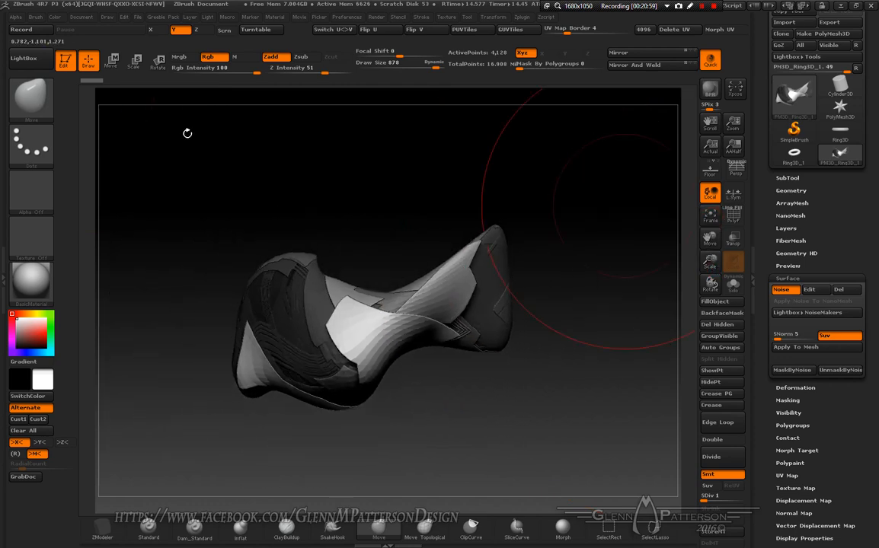
{"action": "left_click", "coordinate": [160, 67]}
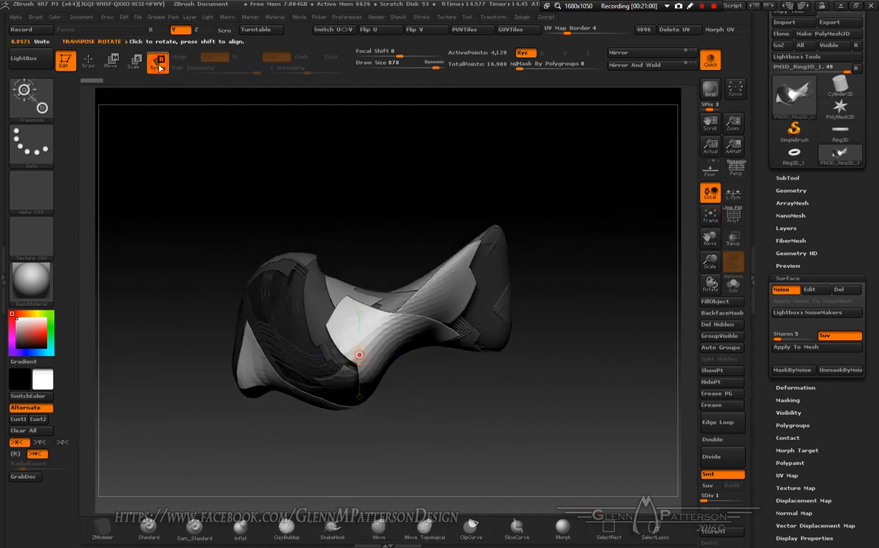
{"action": "left_click", "coordinate": [402, 356]}
{"action": "left_click_drag", "start_coordinate": [429, 357], "coordinate": [374, 312], "text": "shift"}
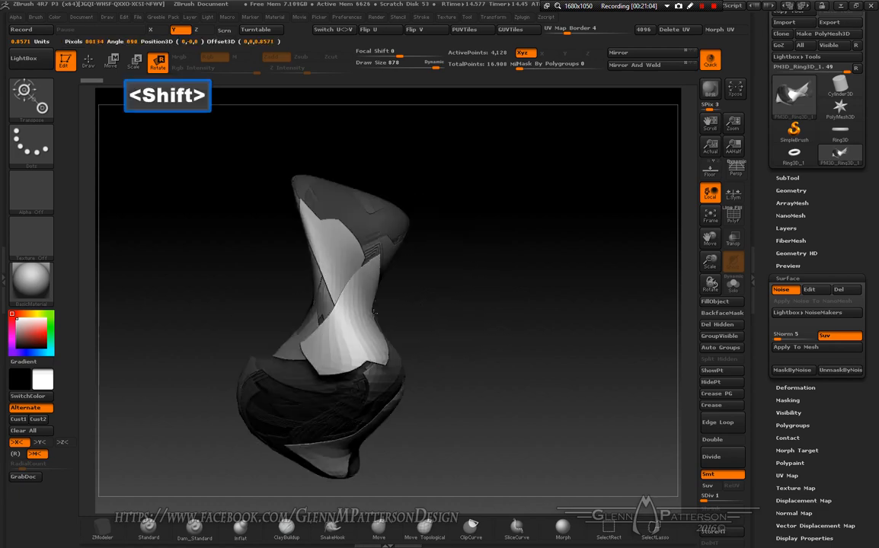
{"action": "left_click", "coordinate": [88, 61]}
Set the Draw Size to 393 and reshape the inner walls and lower side panels symmetrically from the front with the Move brush.
{"action": "left_click_drag", "start_coordinate": [507, 388], "coordinate": [557, 387], "text": "shift"}
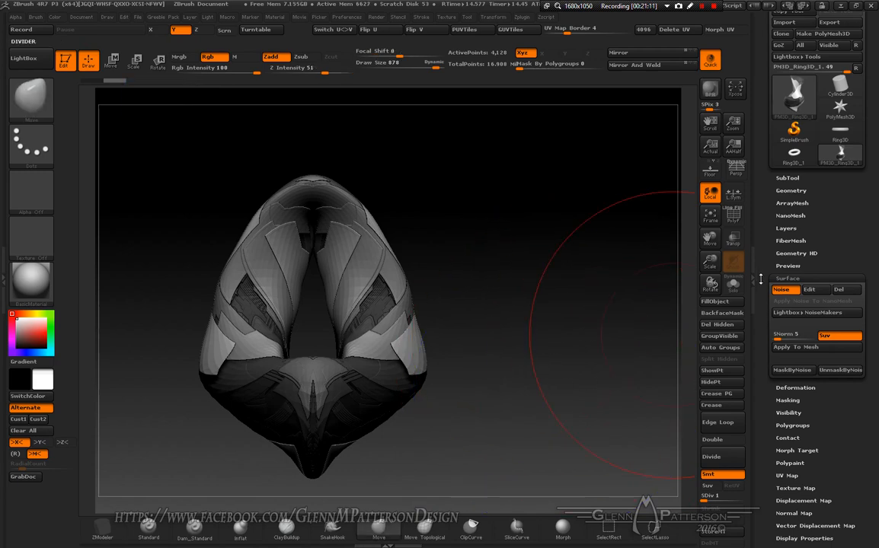
{"action": "left_click", "coordinate": [710, 217]}
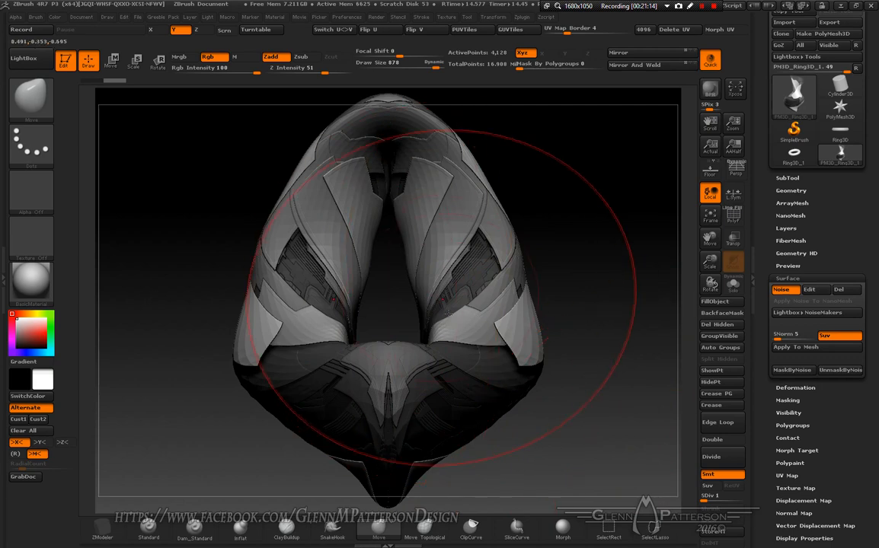
{"action": "key", "text": "space"}
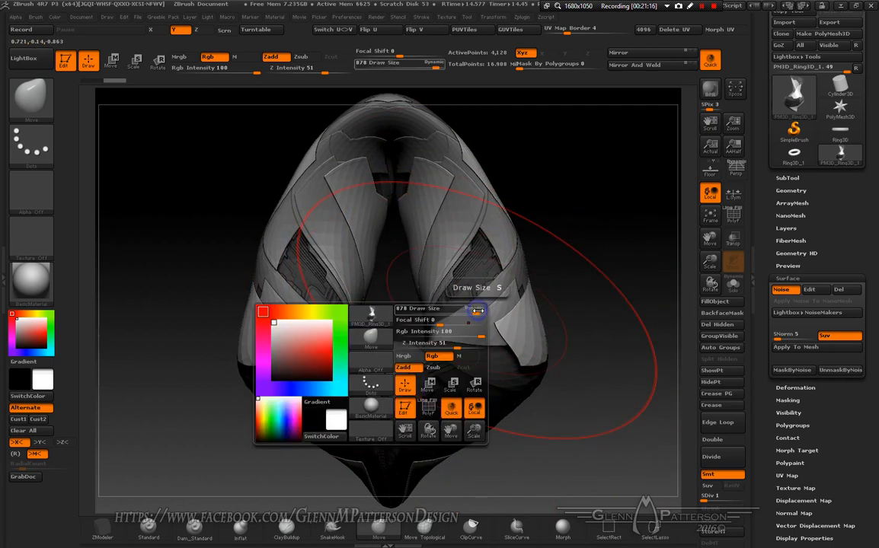
{"action": "left_click_drag", "start_coordinate": [477, 311], "coordinate": [438, 310]}
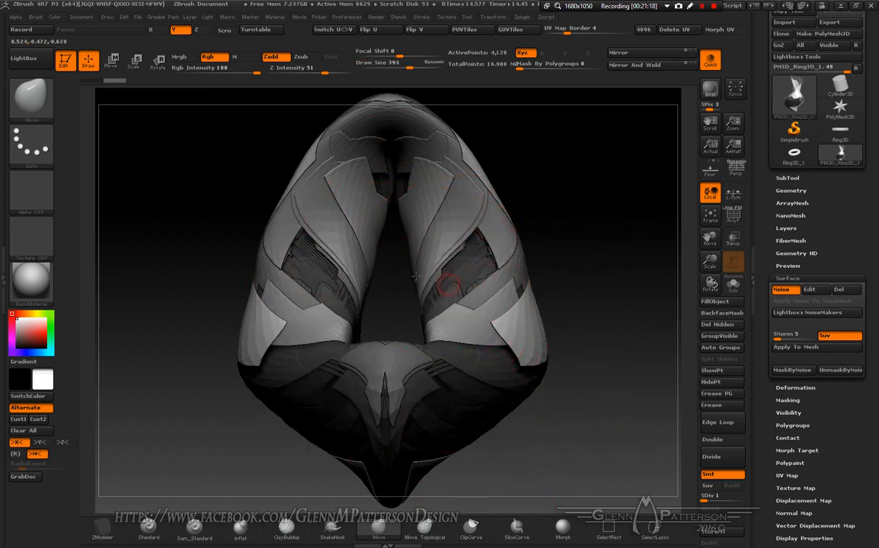
{"action": "left_click_drag", "start_coordinate": [415, 276], "coordinate": [383, 276]}
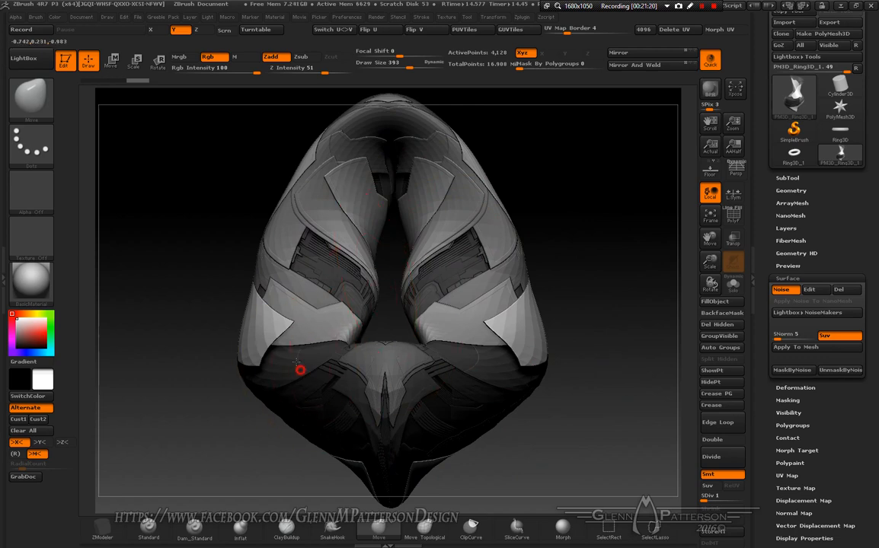
{"action": "left_click_drag", "start_coordinate": [296, 361], "coordinate": [277, 302]}
{"action": "mouse_move", "coordinate": [599, 453]}
{"action": "left_mouse_down"}
{"action": "mouse_move", "coordinate": [576, 454]}
{"action": "mouse_move", "coordinate": [626, 439]}
{"action": "mouse_move", "coordinate": [567, 451]}
{"action": "left_mouse_up"}
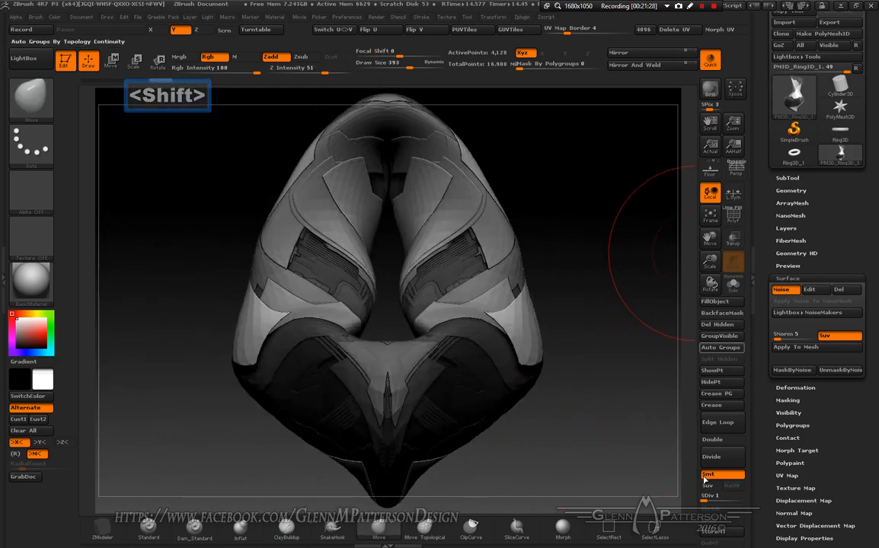
Apply the surface noise to the mesh at subdivision level 7 and delete the undo history.
{"action": "key", "text": "ctrl+d"}
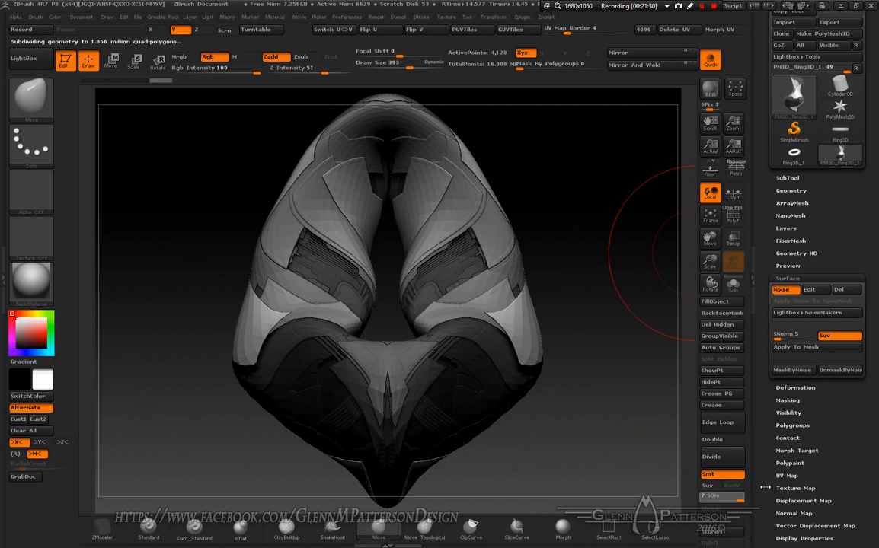
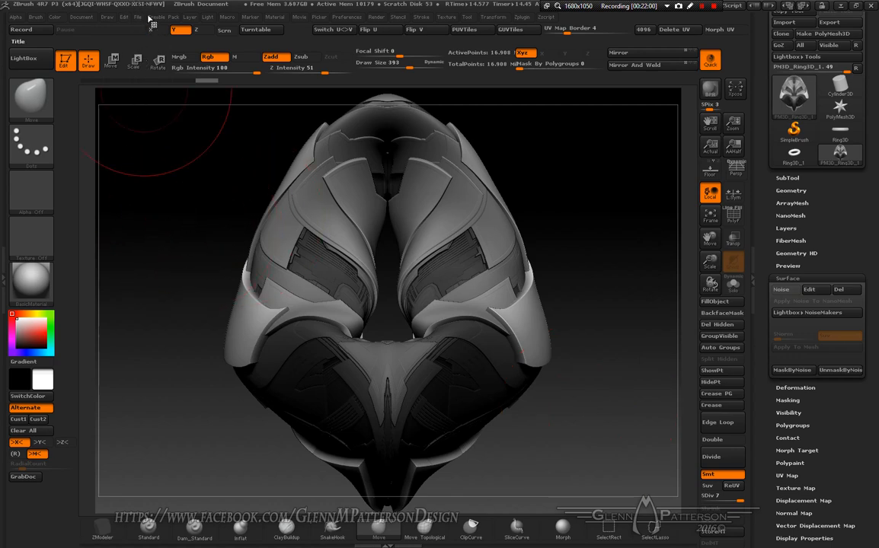
{"action": "left_click", "coordinate": [125, 18]}
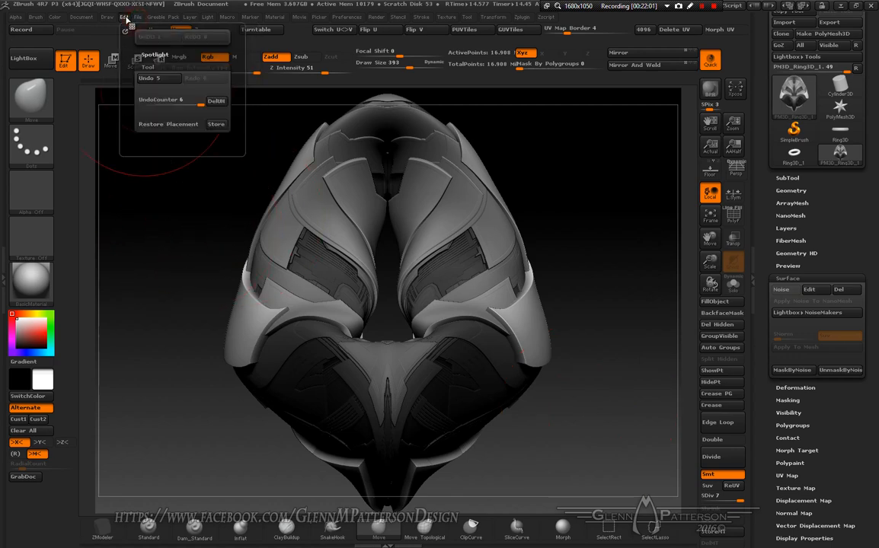
{"action": "left_click", "coordinate": [217, 102]}
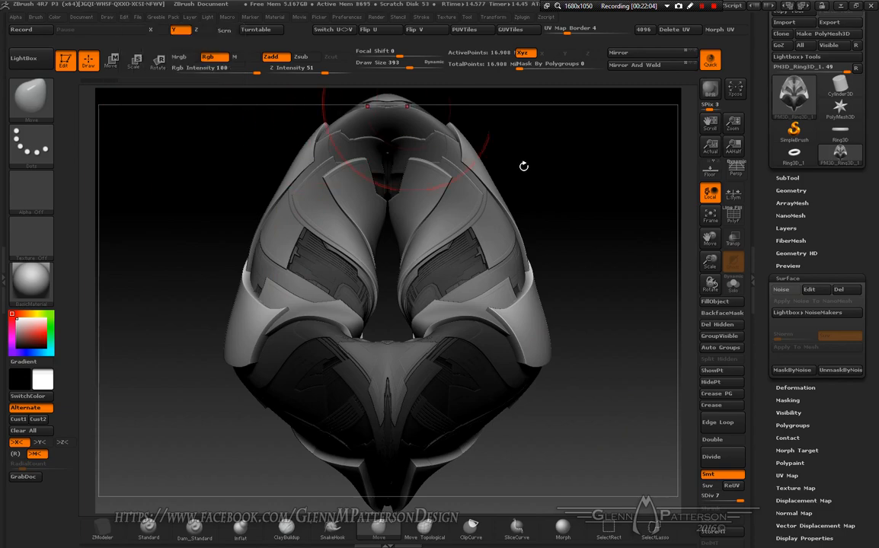
Inspect the raised panels, drop the model to subdivision level 1 and display its polygroups and wireframe.
{"action": "left_click_drag", "start_coordinate": [621, 281], "coordinate": [654, 258]}
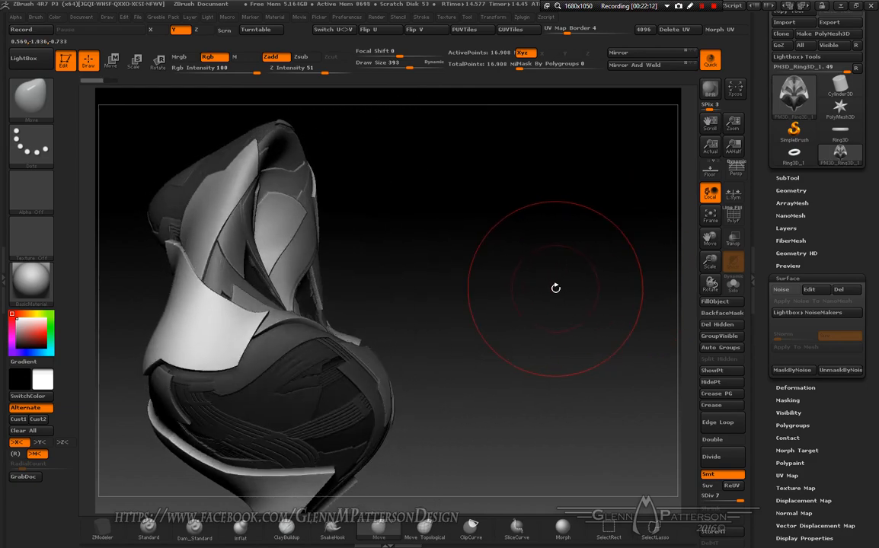
{"action": "mouse_move", "coordinate": [555, 289]}
{"action": "left_mouse_down"}
{"action": "mouse_move", "coordinate": [506, 263]}
{"action": "mouse_move", "coordinate": [470, 292]}
{"action": "mouse_move", "coordinate": [563, 291]}
{"action": "left_mouse_up"}
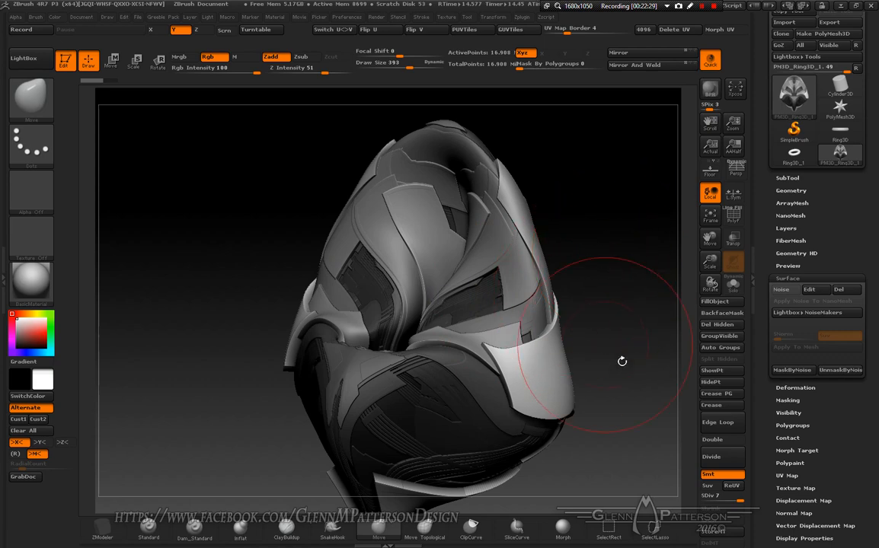
{"action": "left_click", "coordinate": [740, 501]}
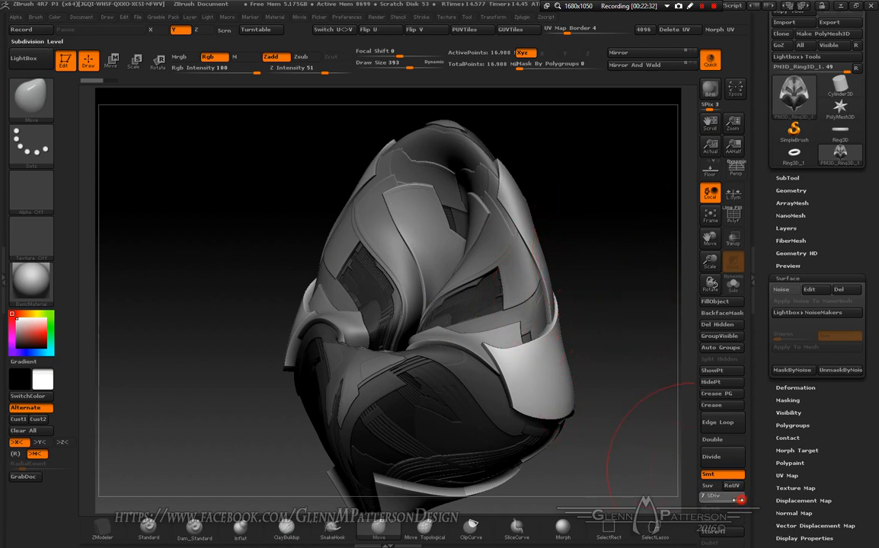
{"action": "key", "text": "shift+d"}
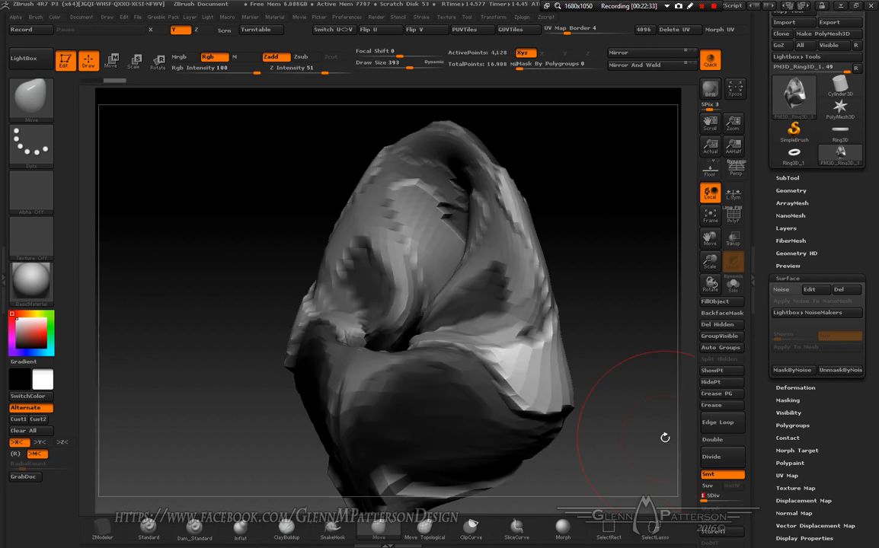
{"action": "left_click", "coordinate": [732, 218]}
{"action": "left_click_drag", "start_coordinate": [647, 369], "coordinate": [672, 359]}
Unwrap the model in UV Master with Polygroups enabled and both Symmetry and Use Existing UV Seams disabled.
{"action": "scroll", "coordinate": [877, 289], "scroll_direction": "up", "scroll_amount": 6}
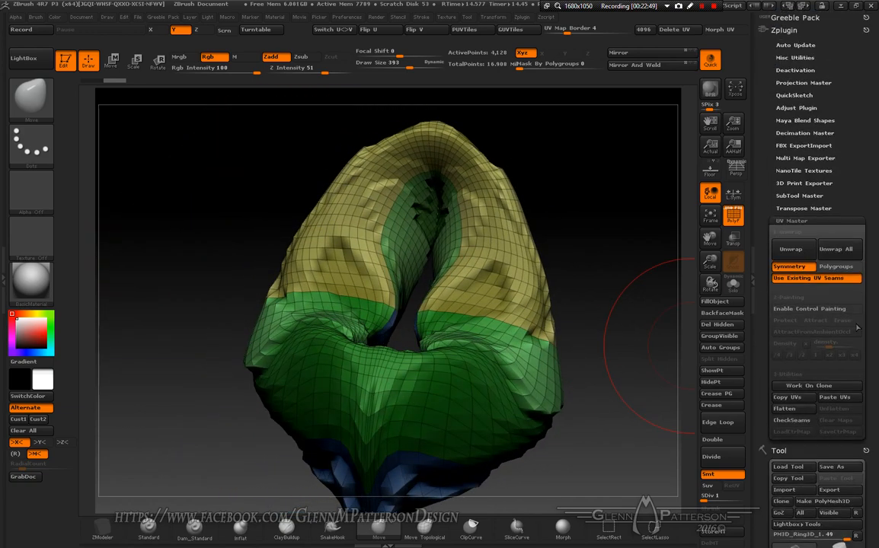
{"action": "left_click", "coordinate": [820, 279]}
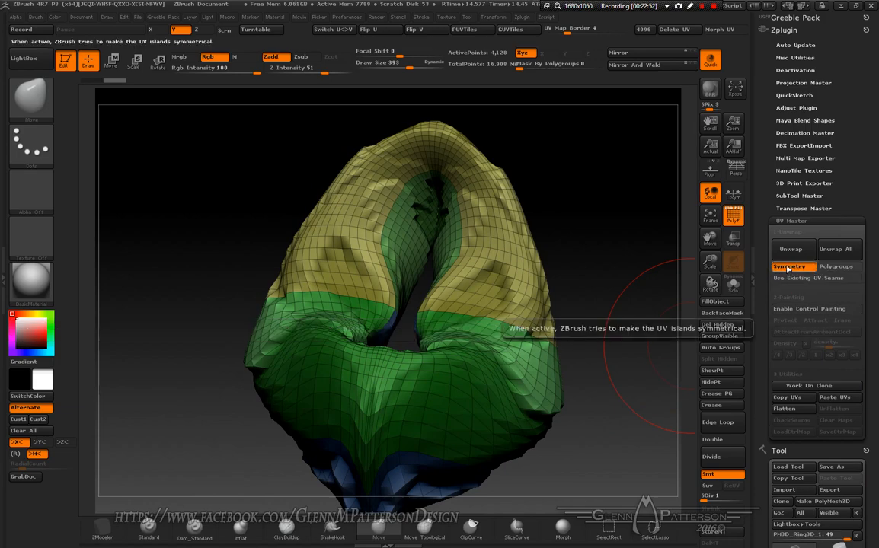
{"action": "left_click", "coordinate": [788, 266]}
{"action": "left_click", "coordinate": [836, 267]}
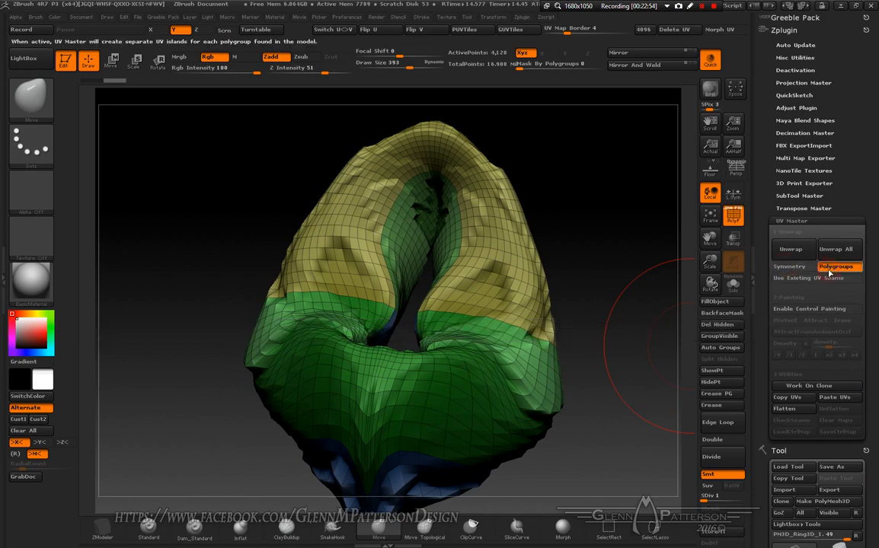
{"action": "left_click", "coordinate": [788, 250]}
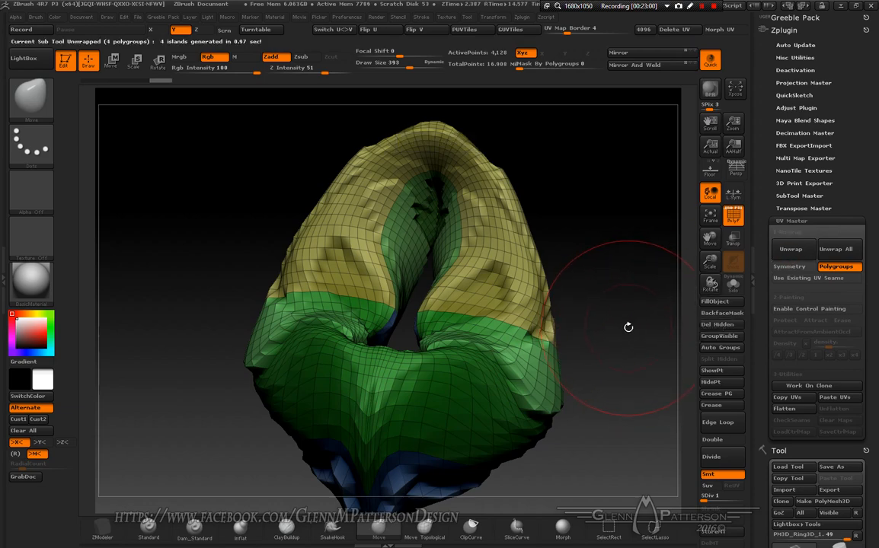
Examine the unwrapped UV islands laid flat with Morph UV, return to the 3D form and hide the polygroup wireframe.
{"action": "left_click_drag", "start_coordinate": [629, 330], "coordinate": [632, 370]}
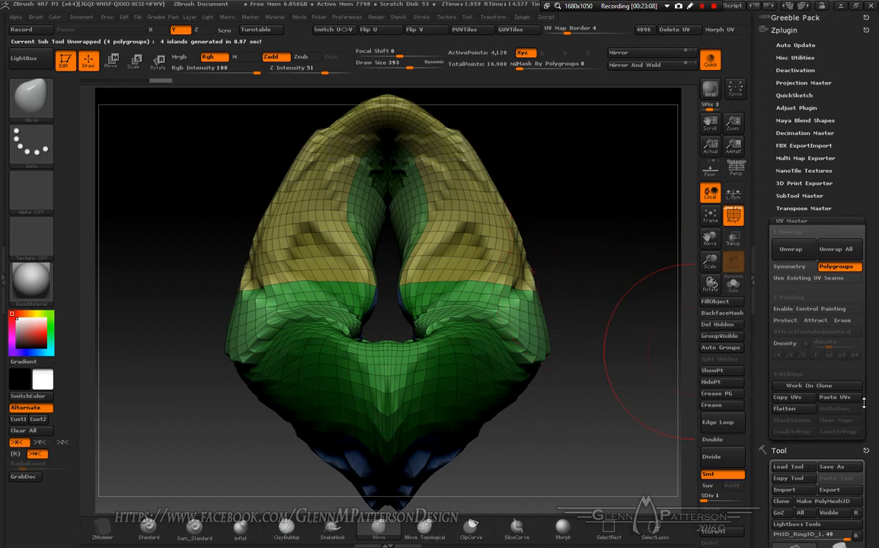
{"action": "scroll", "coordinate": [876, 308], "scroll_direction": "down", "scroll_amount": 5}
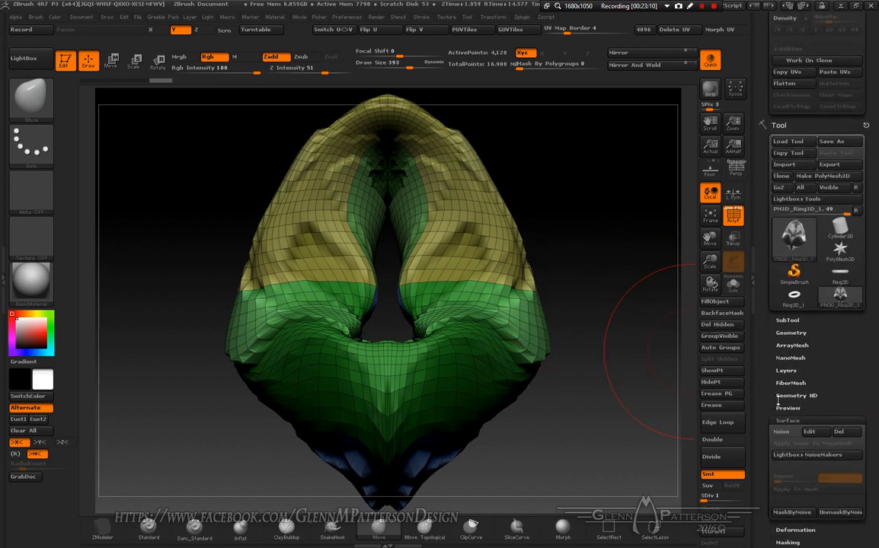
{"action": "scroll", "coordinate": [834, 376], "scroll_direction": "down", "scroll_amount": 3}
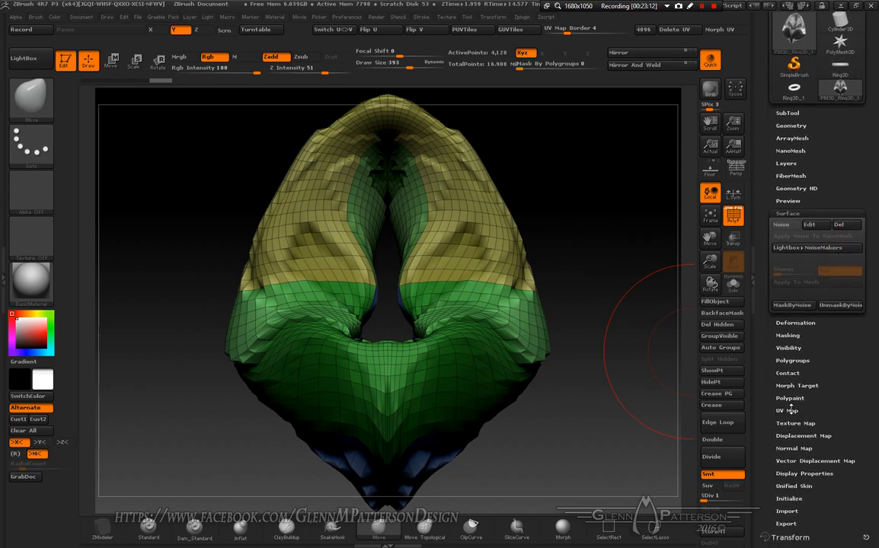
{"action": "left_click", "coordinate": [788, 411]}
{"action": "left_click", "coordinate": [833, 326]}
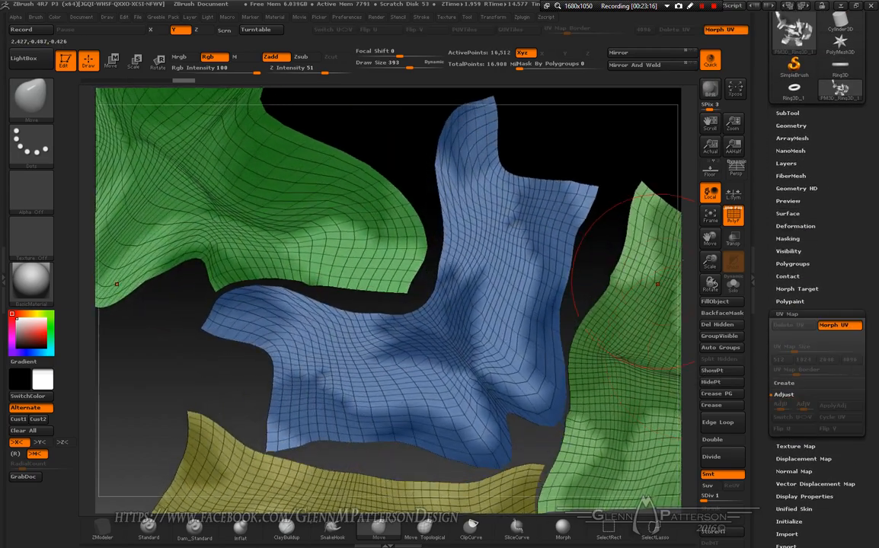
{"action": "left_click", "coordinate": [710, 219]}
{"action": "left_click", "coordinate": [835, 325]}
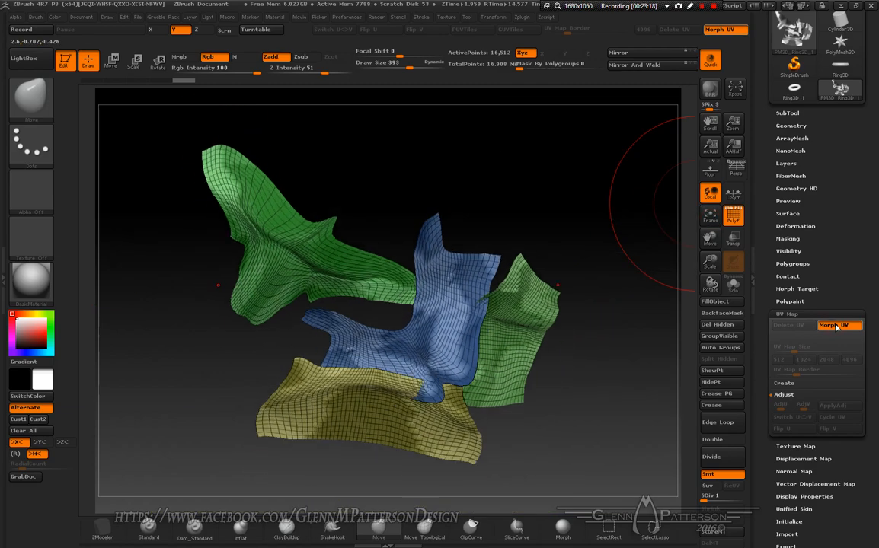
{"action": "left_click", "coordinate": [728, 220]}
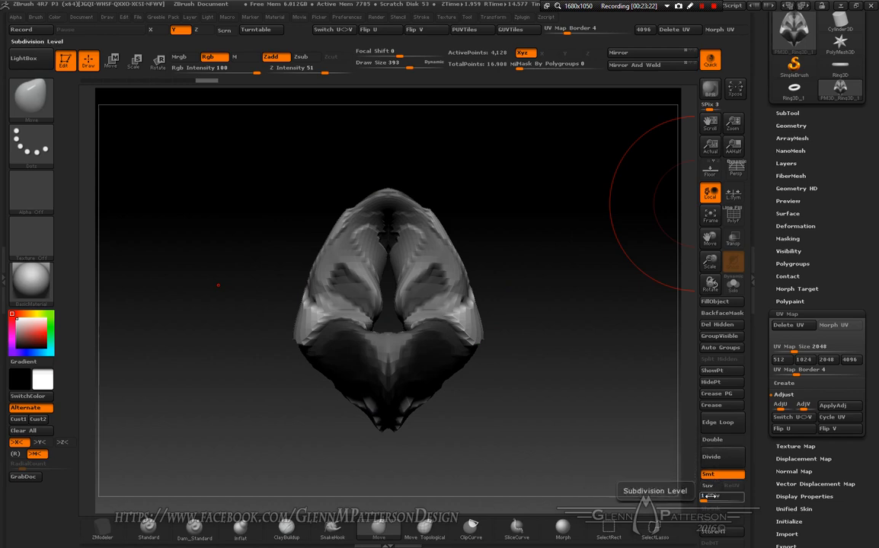
Raise the model to subdivision level 7 and inspect the panel detail from several angles.
{"action": "left_click_drag", "start_coordinate": [704, 500], "coordinate": [746, 502]}
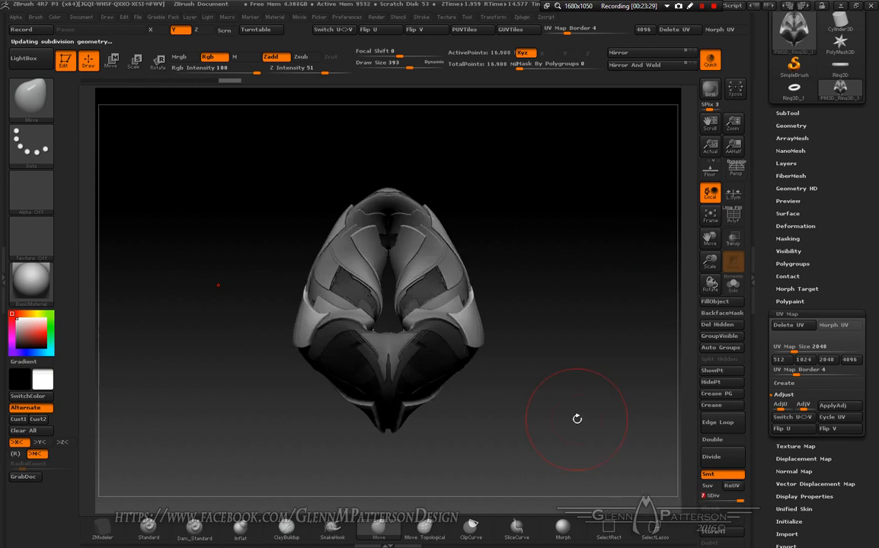
{"action": "mouse_move", "coordinate": [559, 409]}
{"action": "left_mouse_down"}
{"action": "mouse_move", "coordinate": [543, 408]}
{"action": "mouse_move", "coordinate": [549, 369]}
{"action": "left_mouse_up"}
{"action": "left_click_drag", "start_coordinate": [567, 298], "coordinate": [616, 290]}
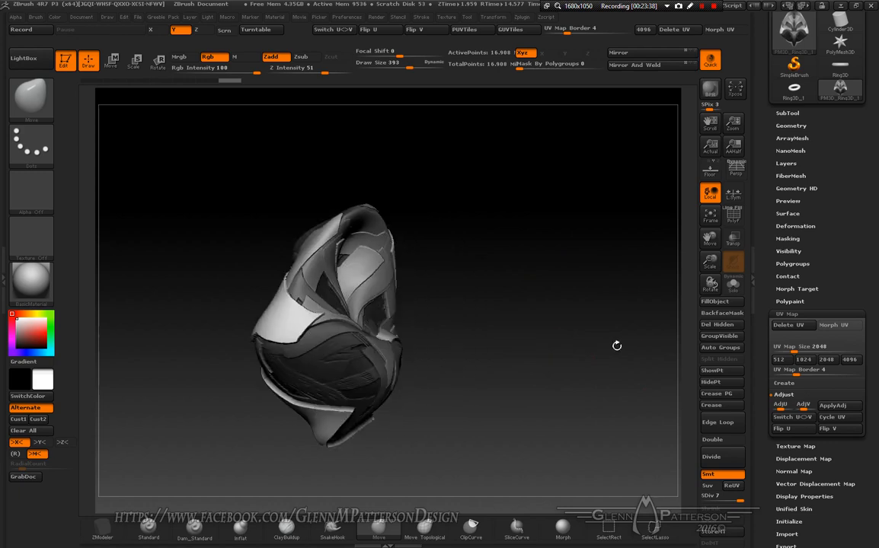
{"action": "left_click_drag", "start_coordinate": [566, 415], "coordinate": [522, 414]}
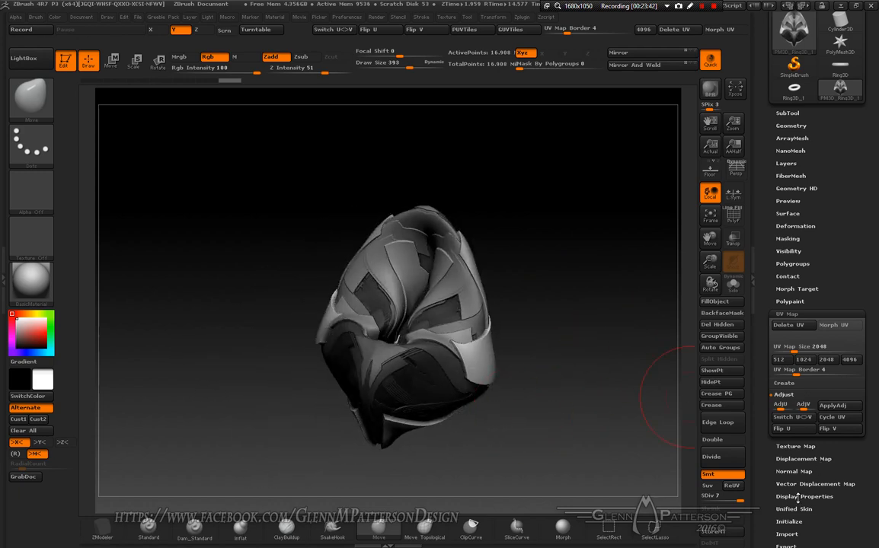
Enable Keep UVs in Decimation Master.
{"action": "mouse_move", "coordinate": [855, 244]}
{"action": "left_mouse_down"}
{"action": "mouse_move", "coordinate": [853, 167]}
{"action": "mouse_move", "coordinate": [857, 393]}
{"action": "left_mouse_up"}
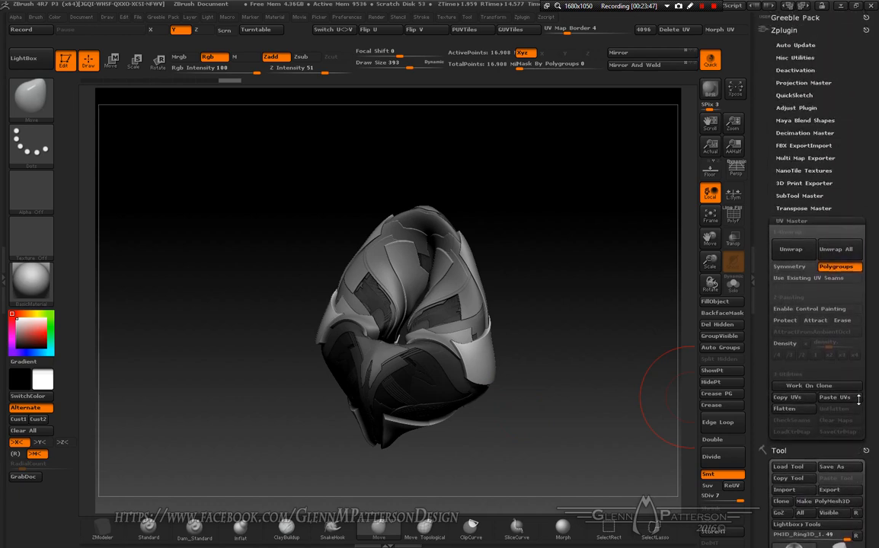
{"action": "left_click", "coordinate": [797, 133]}
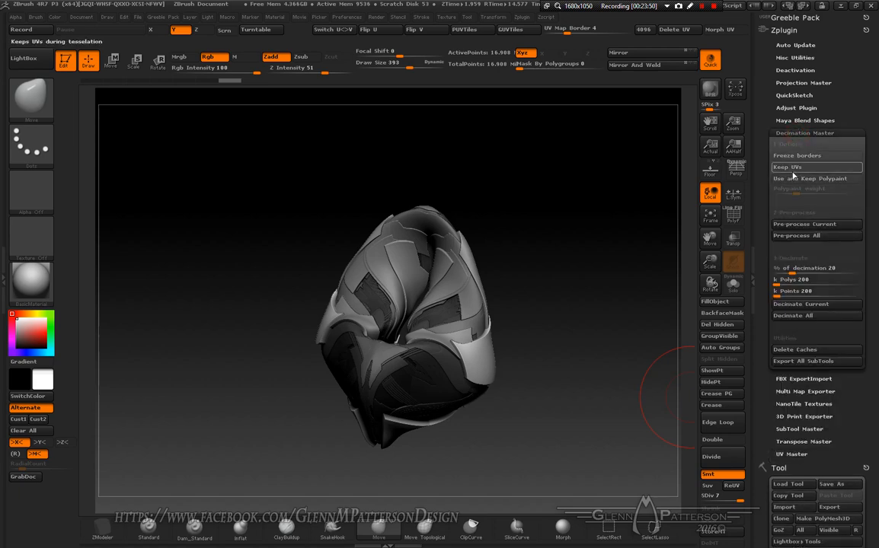
{"action": "left_click", "coordinate": [792, 170]}
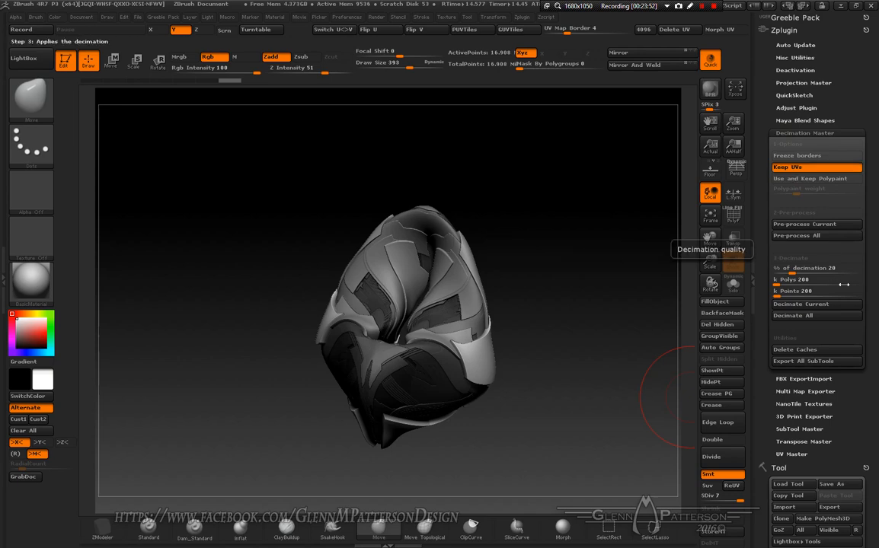
Create a 2048 texture map from the model's polypaint and turn on its Antialiased option.
{"action": "left_click_drag", "start_coordinate": [872, 328], "coordinate": [877, 180]}
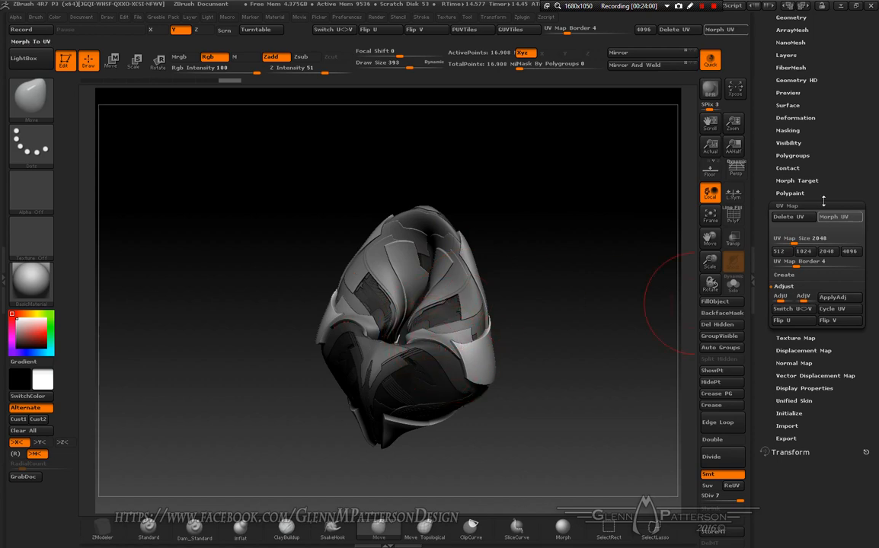
{"action": "scroll", "coordinate": [830, 213], "scroll_direction": "up", "scroll_amount": 3}
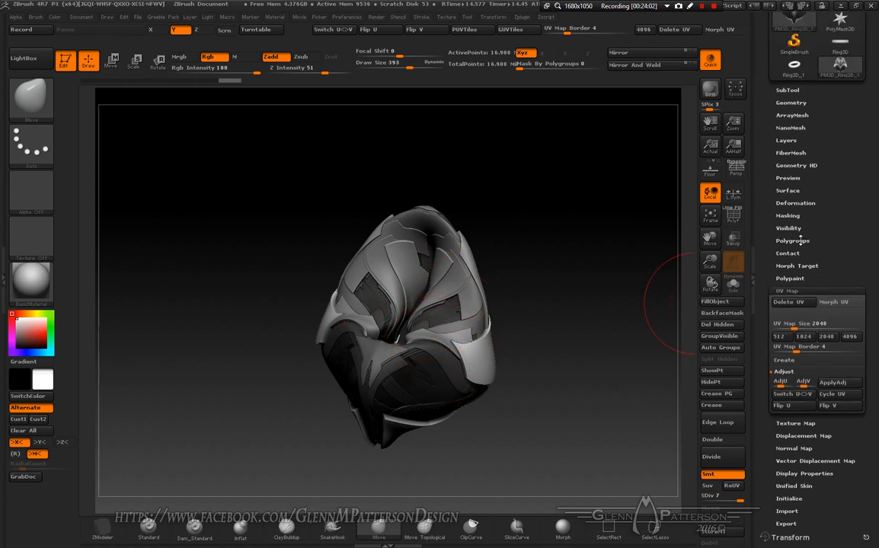
{"action": "left_click", "coordinate": [789, 278]}
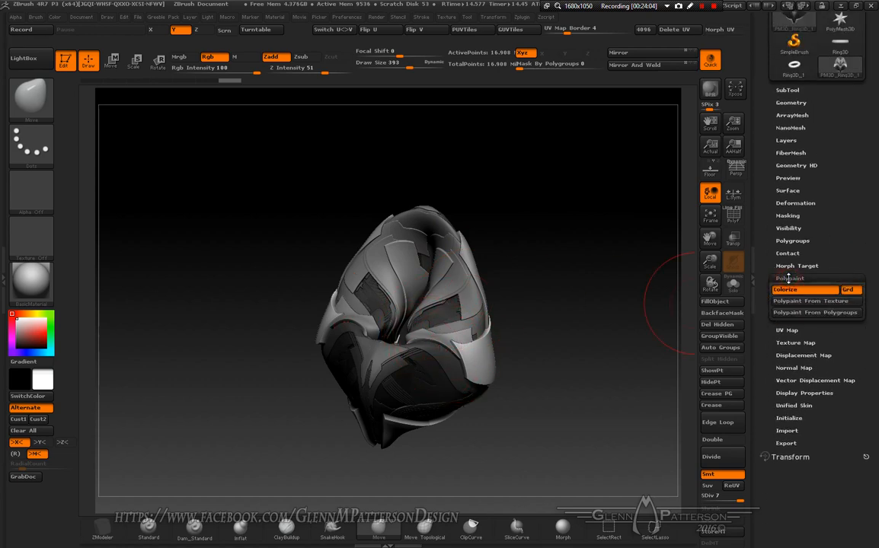
{"action": "left_click", "coordinate": [795, 343]}
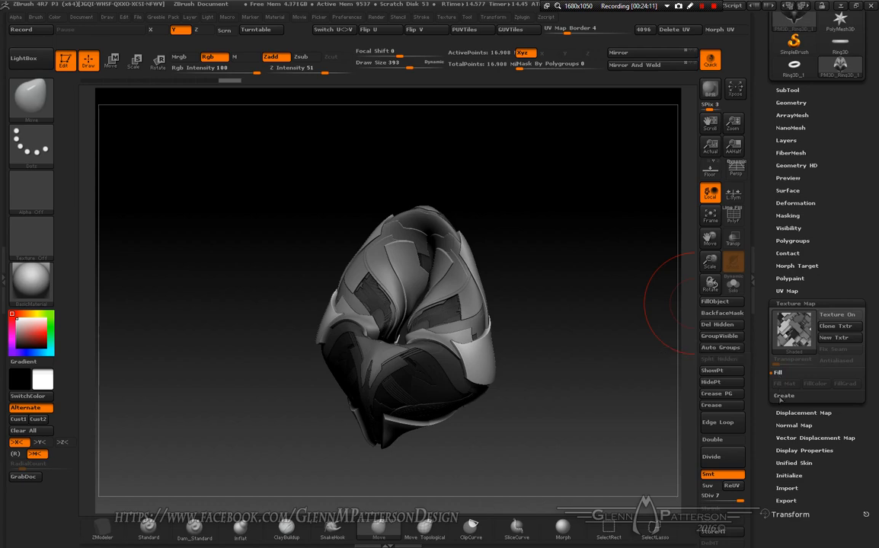
{"action": "left_click", "coordinate": [782, 384]}
{"action": "left_click", "coordinate": [790, 397]}
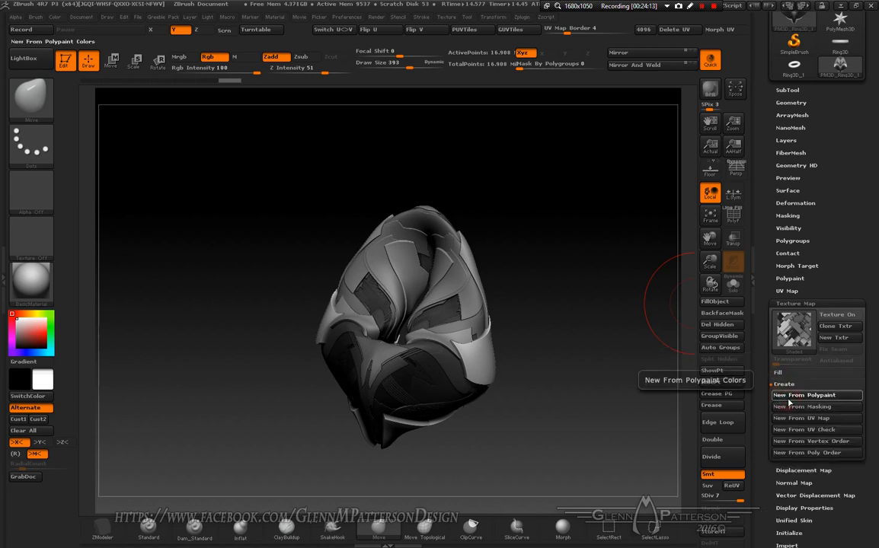
{"action": "mouse_move", "coordinate": [793, 329]}
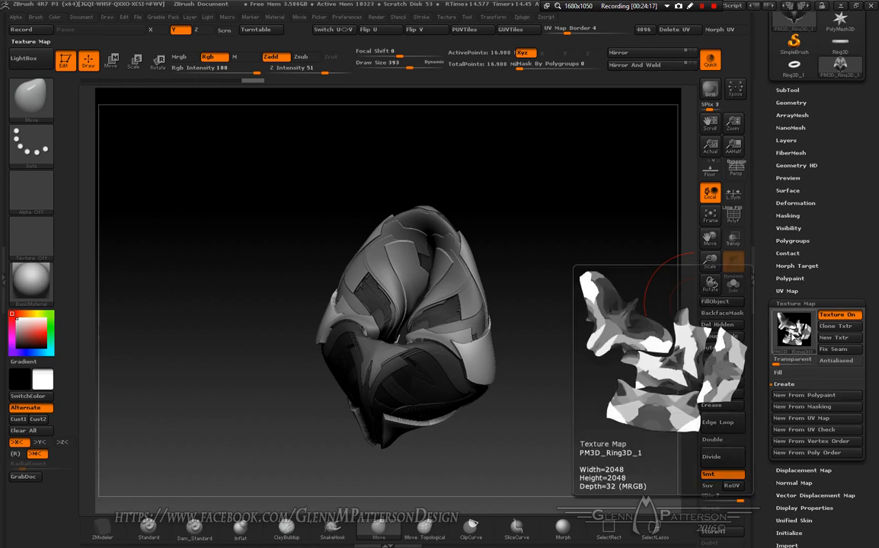
{"action": "left_click", "coordinate": [836, 360]}
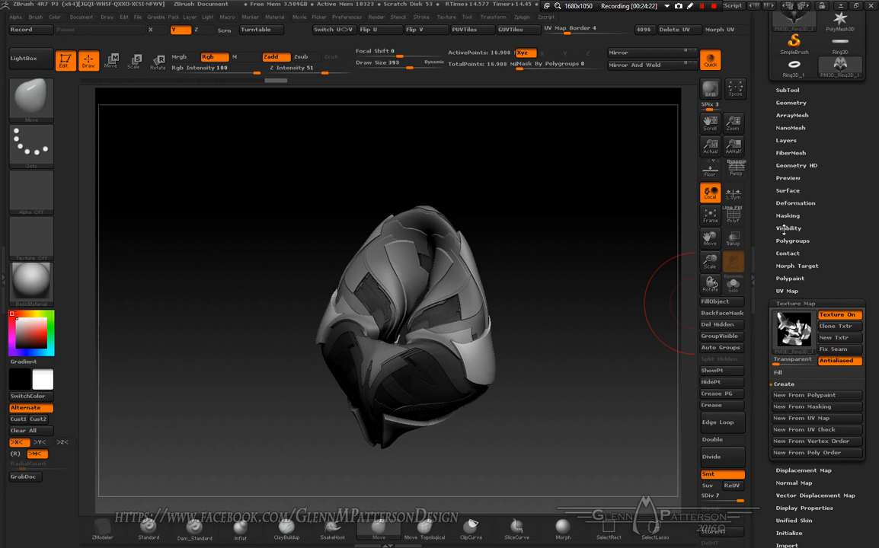
Set the UV map size to 4096 and create a new texture map from the polypaint.
{"action": "left_click", "coordinate": [786, 292]}
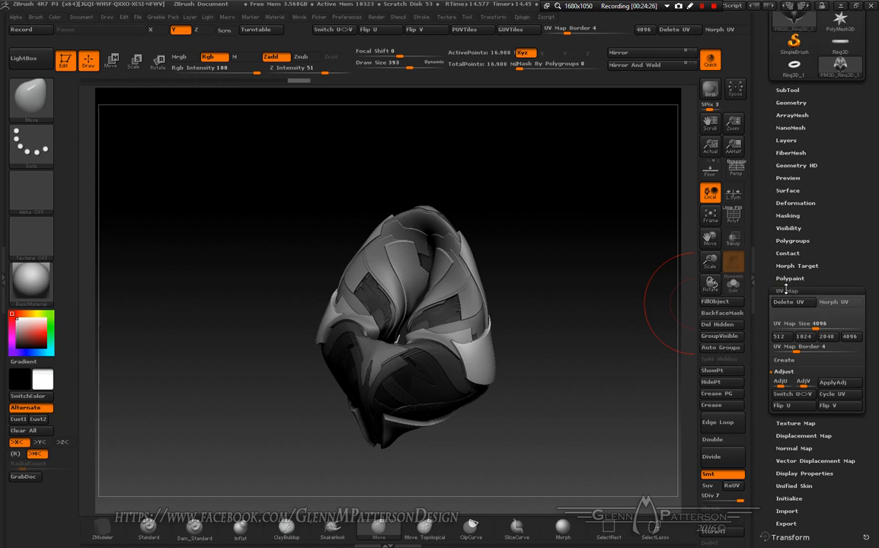
{"action": "left_click", "coordinate": [792, 292]}
{"action": "left_click", "coordinate": [792, 304]}
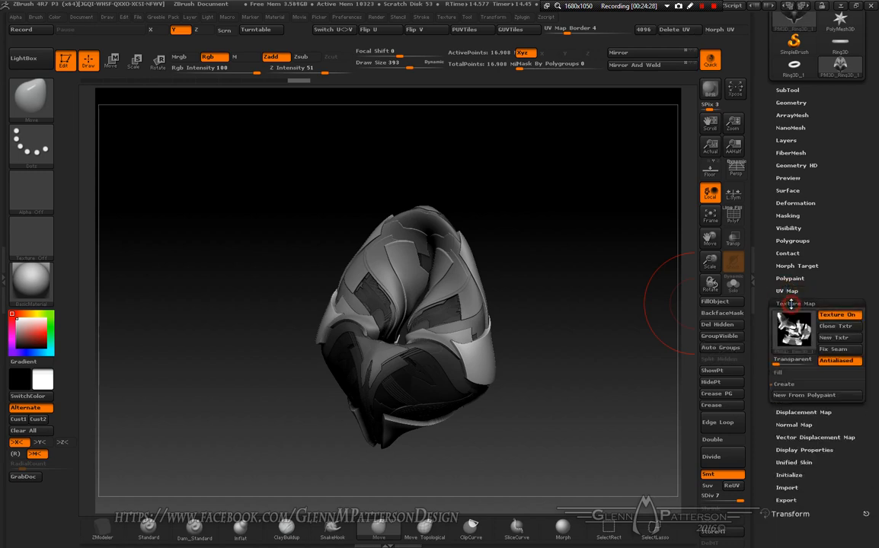
{"action": "left_click", "coordinate": [804, 399]}
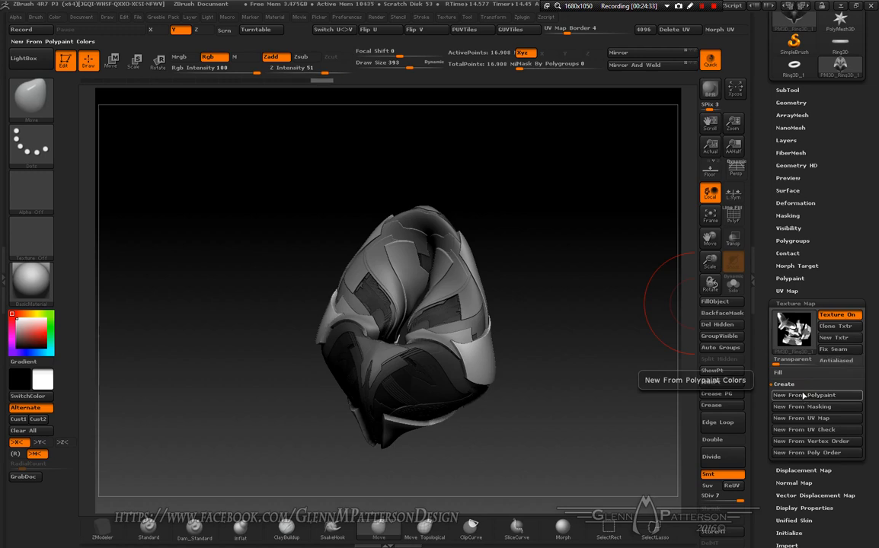
{"action": "mouse_move", "coordinate": [796, 342]}
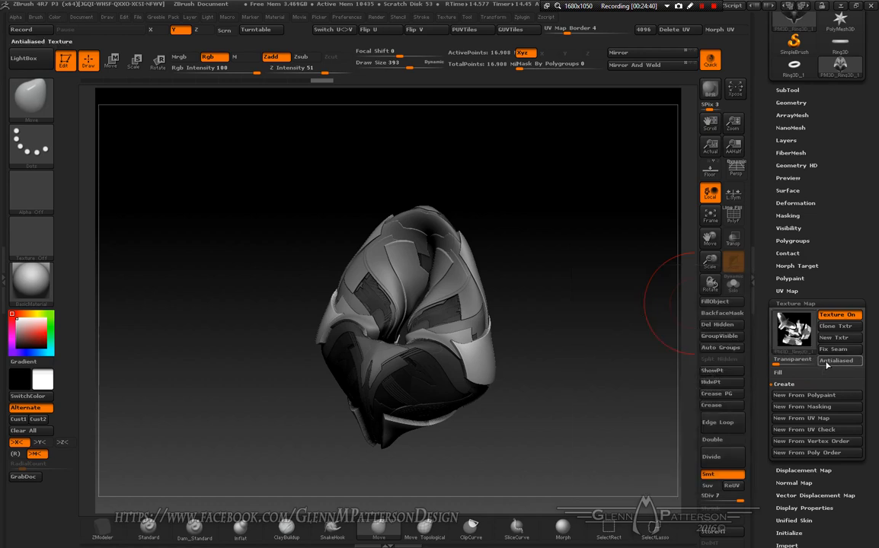
Delete the undo history and pre-process the current subtool in Decimation Master.
{"action": "scroll", "coordinate": [853, 341], "scroll_direction": "up", "scroll_amount": 5}
{"action": "scroll", "coordinate": [853, 342], "scroll_direction": "up", "scroll_amount": 5}
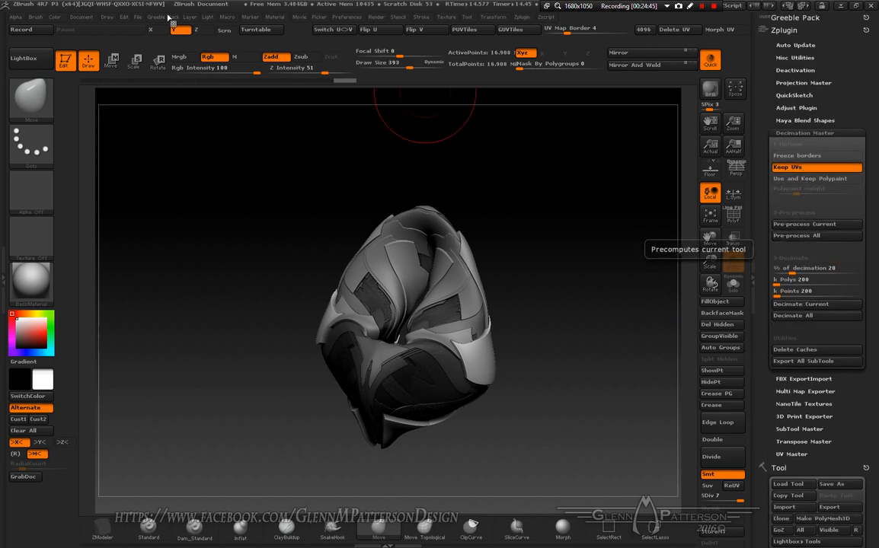
{"action": "left_click", "coordinate": [138, 18]}
{"action": "mouse_move", "coordinate": [121, 18]}
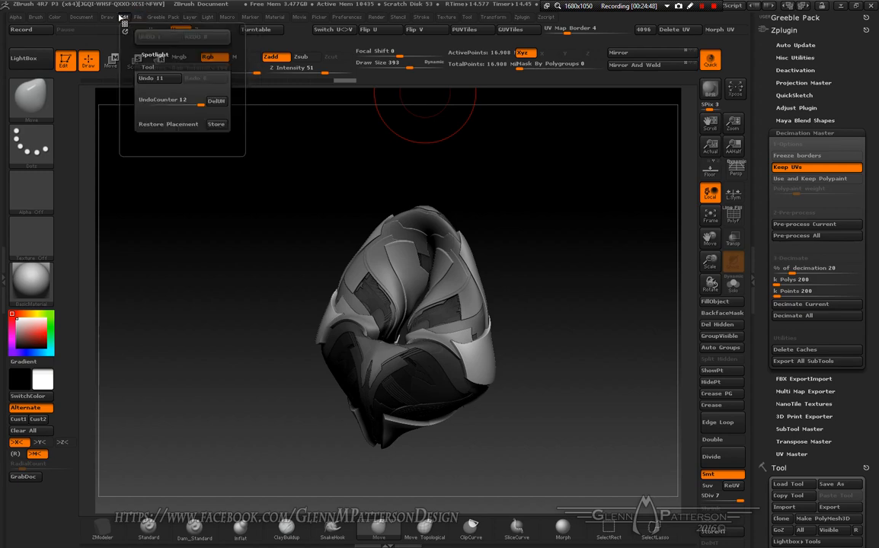
{"action": "left_click", "coordinate": [217, 101]}
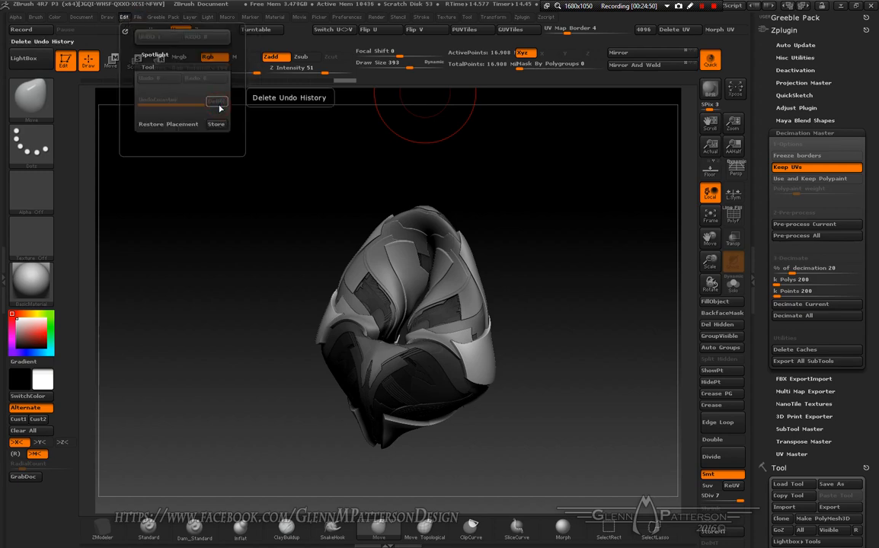
{"action": "left_click", "coordinate": [805, 225]}
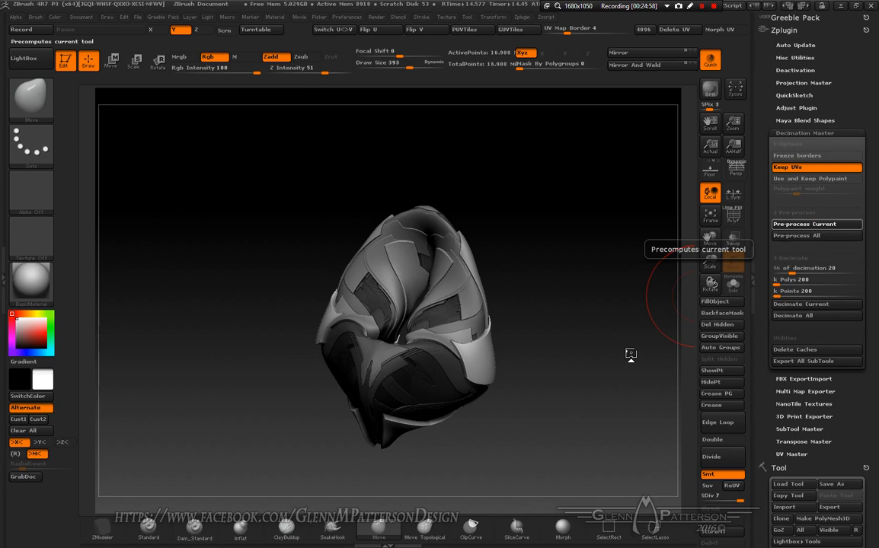
{"action": "key", "text": "F9"}
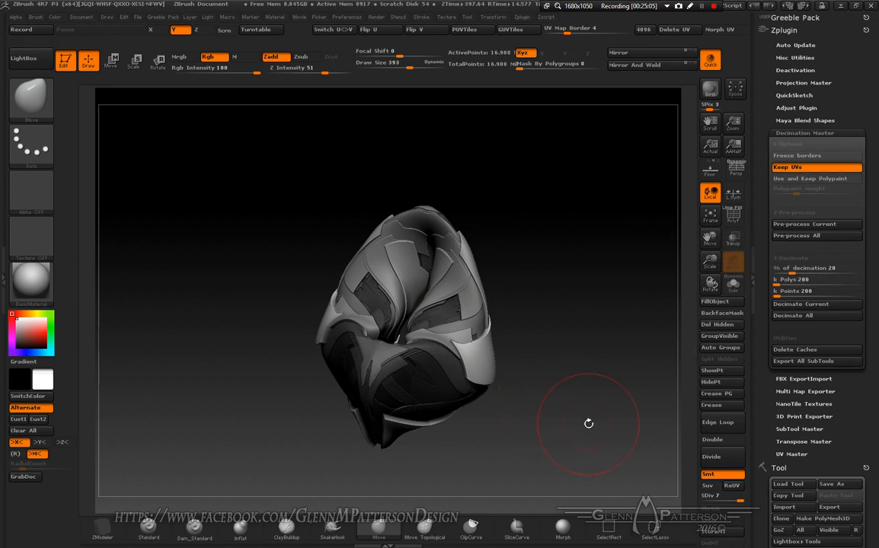
Set the decimation target to 8 k Polys and decimate the current subtool.
{"action": "left_click_drag", "start_coordinate": [589, 422], "coordinate": [441, 290]}
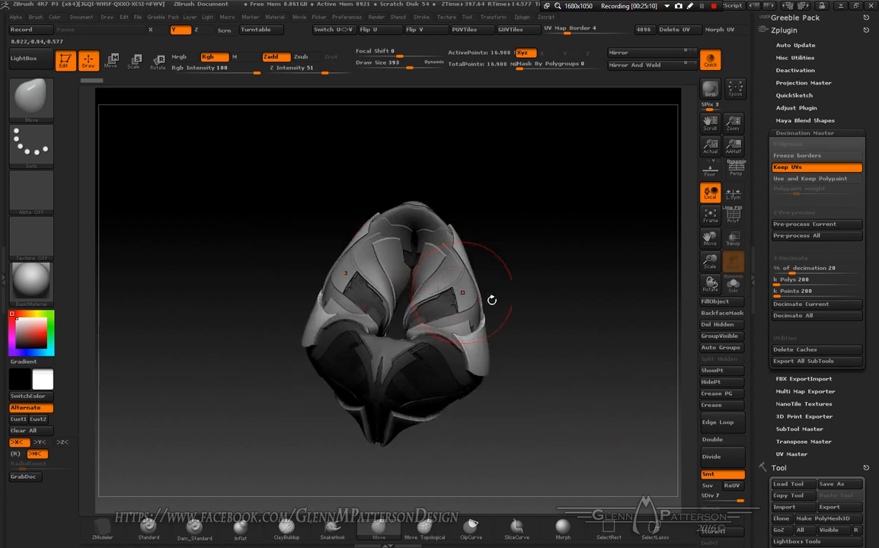
{"action": "left_click", "coordinate": [819, 279]}
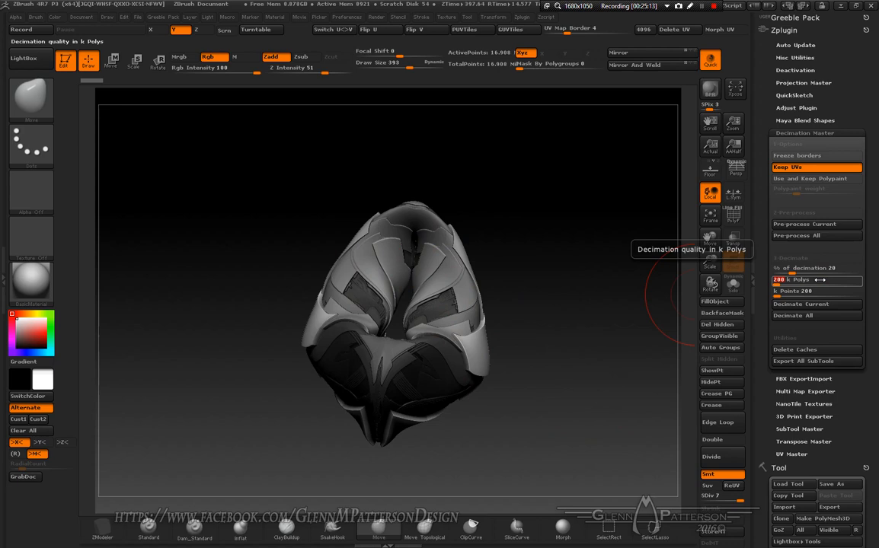
{"action": "type", "text": "8"}
{"action": "key", "text": "Return"}
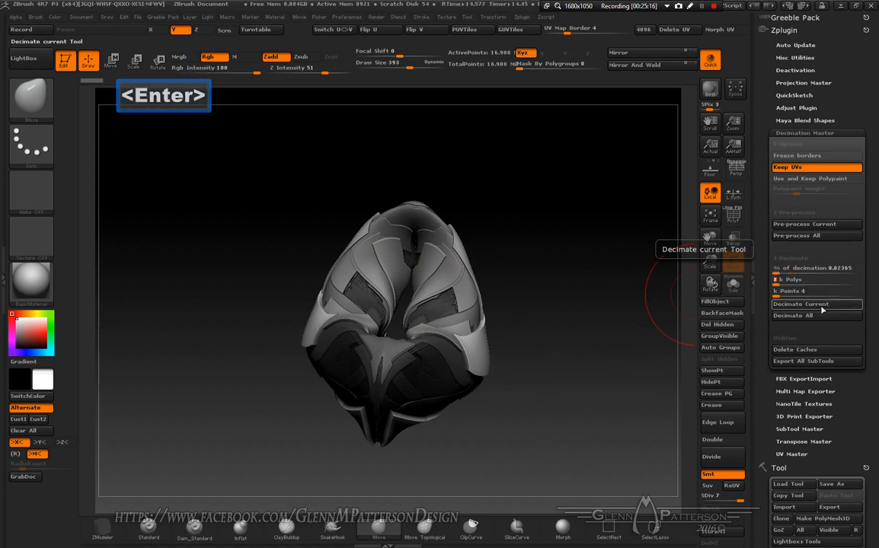
{"action": "left_click", "coordinate": [823, 306]}
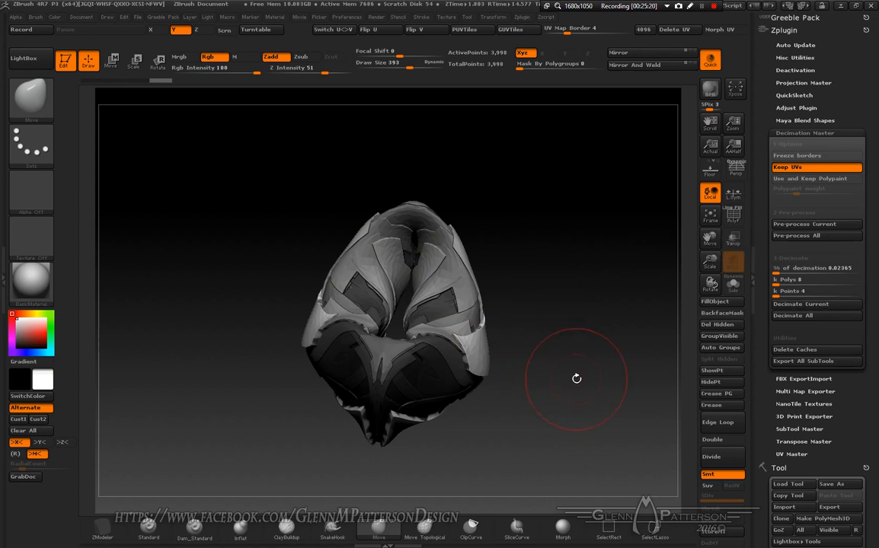
Show the PolyFrame wireframe on the decimated mesh and export it in OBJ format with the file name Test8K.
{"action": "left_click_drag", "start_coordinate": [576, 382], "coordinate": [575, 420]}
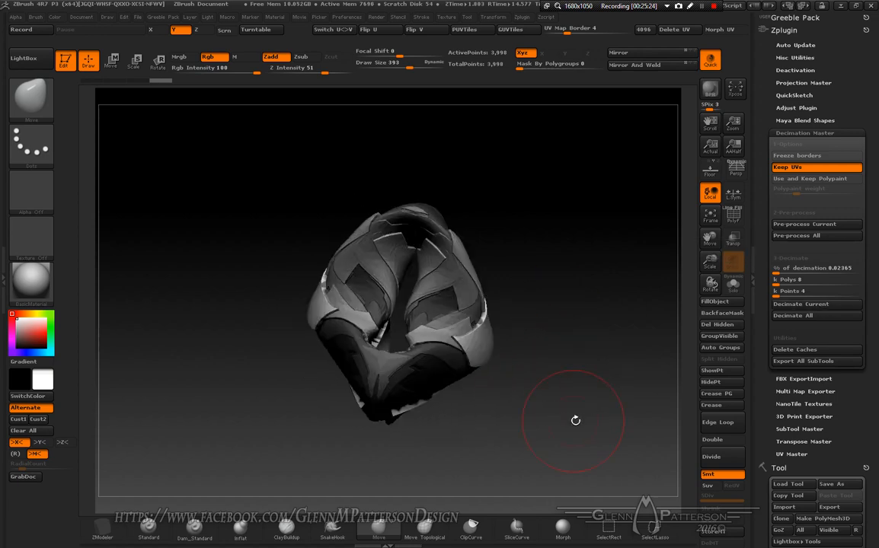
{"action": "key", "text": "shift+f"}
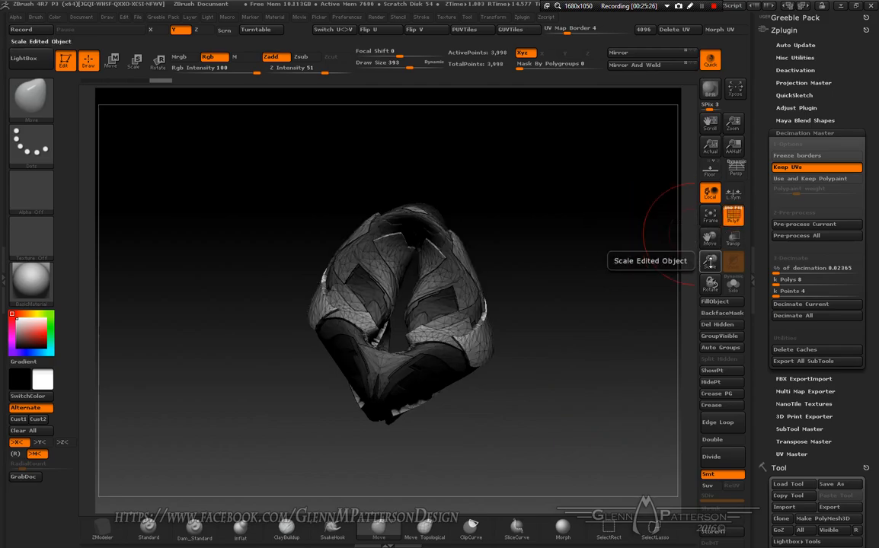
{"action": "left_click_drag", "start_coordinate": [710, 262], "coordinate": [709, 333]}
{"action": "mouse_move", "coordinate": [626, 335]}
{"action": "right_mouse_down"}
{"action": "mouse_move", "coordinate": [564, 304]}
{"action": "mouse_move", "coordinate": [610, 242]}
{"action": "mouse_move", "coordinate": [637, 256]}
{"action": "mouse_move", "coordinate": [610, 278]}
{"action": "mouse_move", "coordinate": [577, 281]}
{"action": "mouse_move", "coordinate": [632, 270]}
{"action": "mouse_move", "coordinate": [620, 266]}
{"action": "mouse_move", "coordinate": [612, 333]}
{"action": "right_mouse_up"}
{"action": "scroll", "coordinate": [874, 338], "scroll_direction": "down", "scroll_amount": 5}
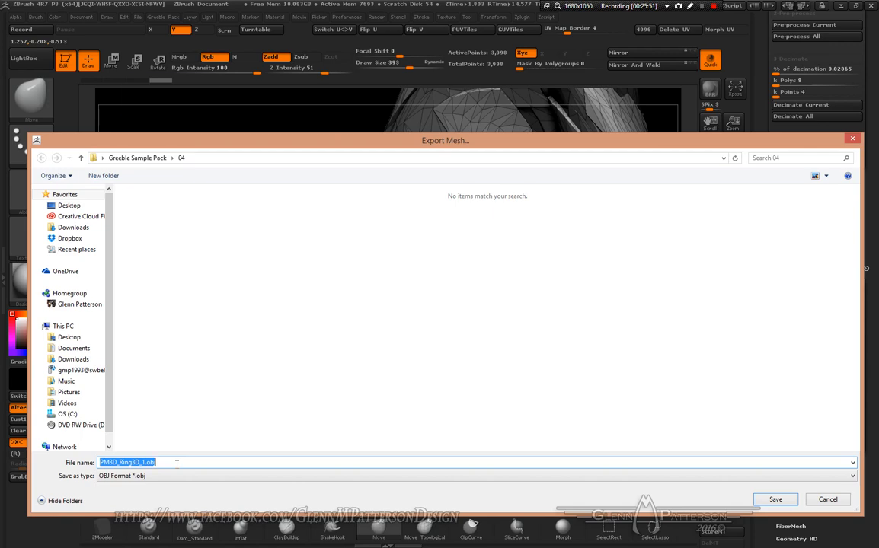
{"action": "type", "text": "Test"}
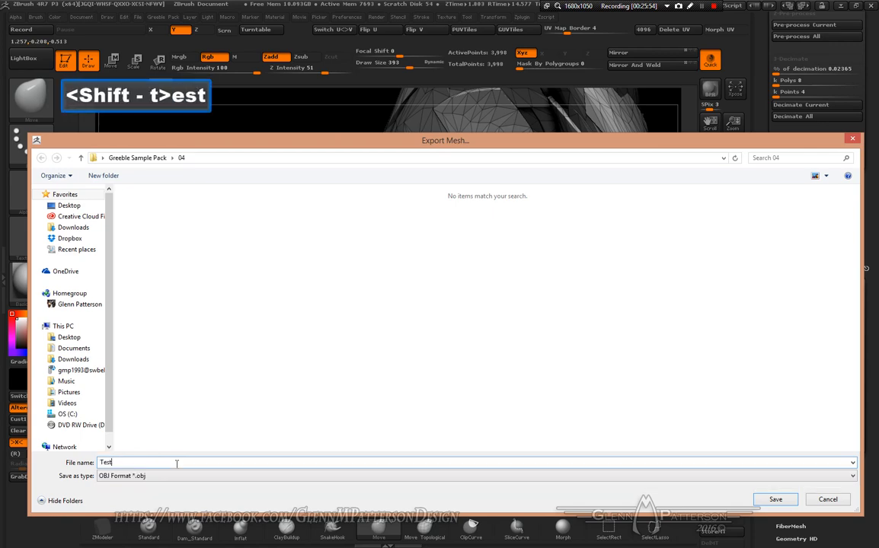
{"action": "type", "text": "8"}
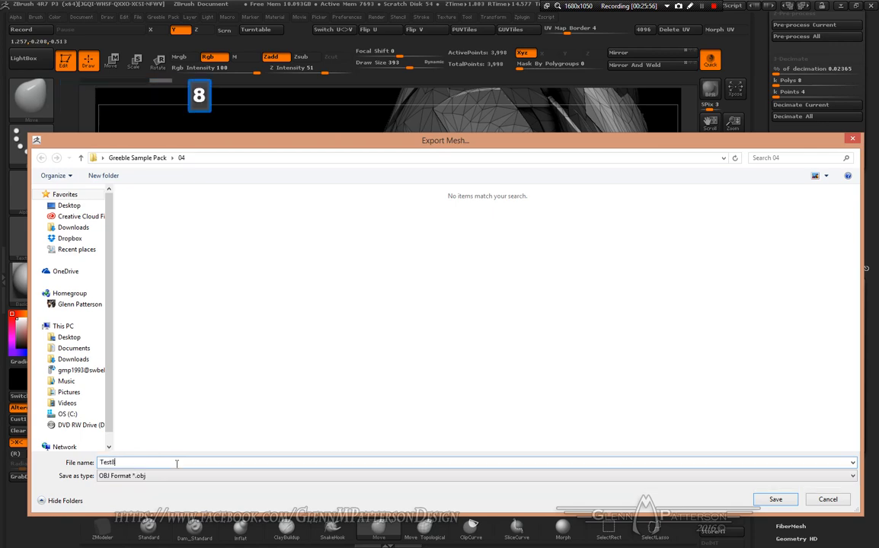
{"action": "type", "text": "K"}
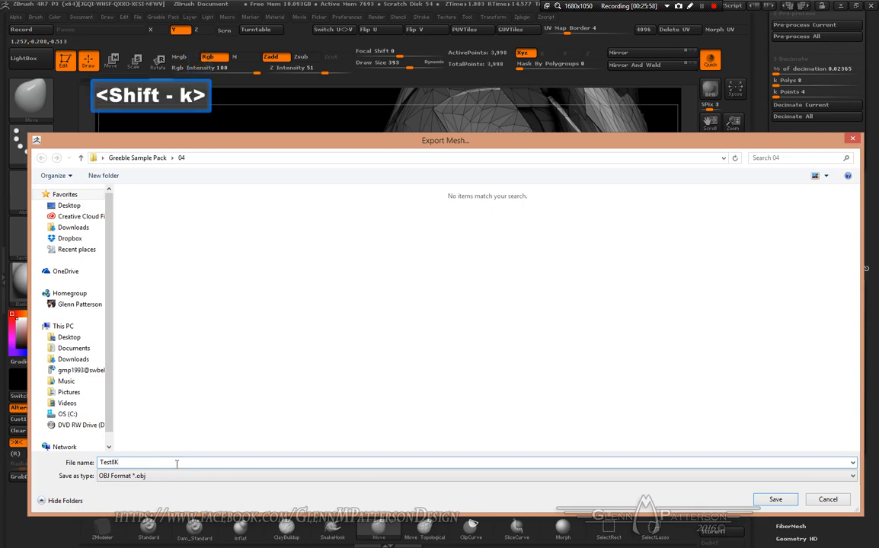
{"action": "key", "text": "Return"}
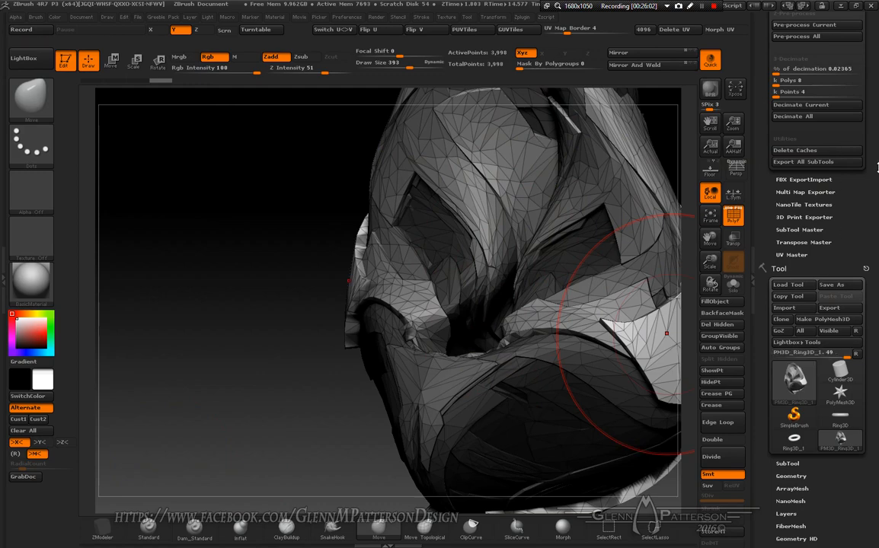
Decimate the current subtool to 500 k Polys with Keep UVs on, and hide the PolyFrame wireframe.
{"action": "scroll", "coordinate": [819, 168], "scroll_direction": "up", "scroll_amount": 5}
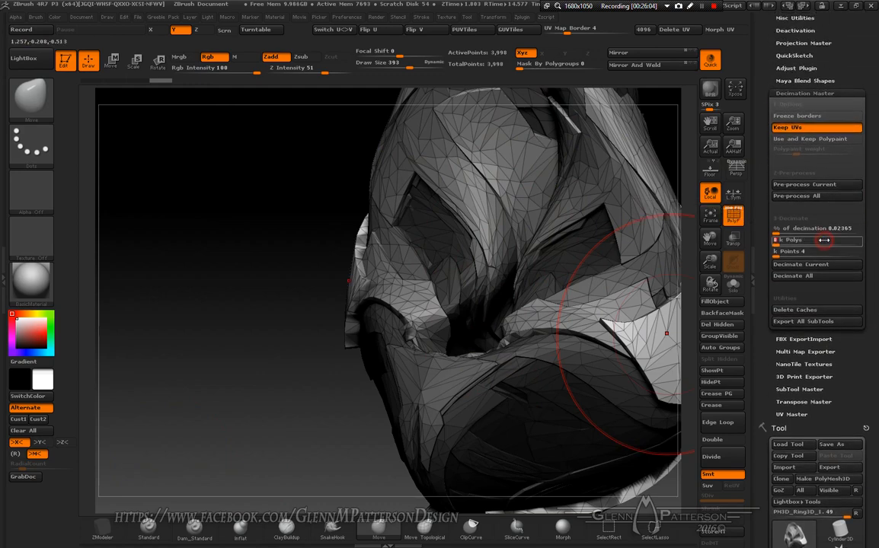
{"action": "type", "text": "5"}
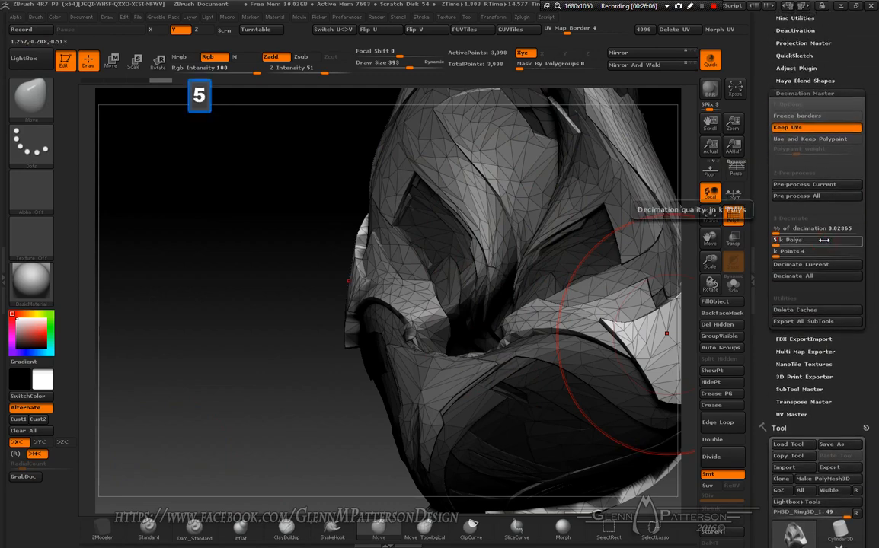
{"action": "type", "text": "00"}
{"action": "key", "text": "Return"}
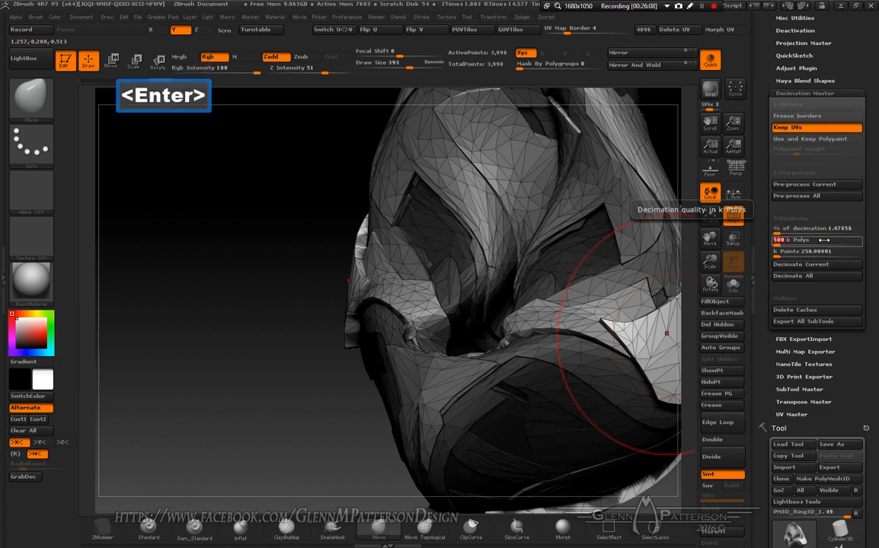
{"action": "left_click", "coordinate": [805, 266]}
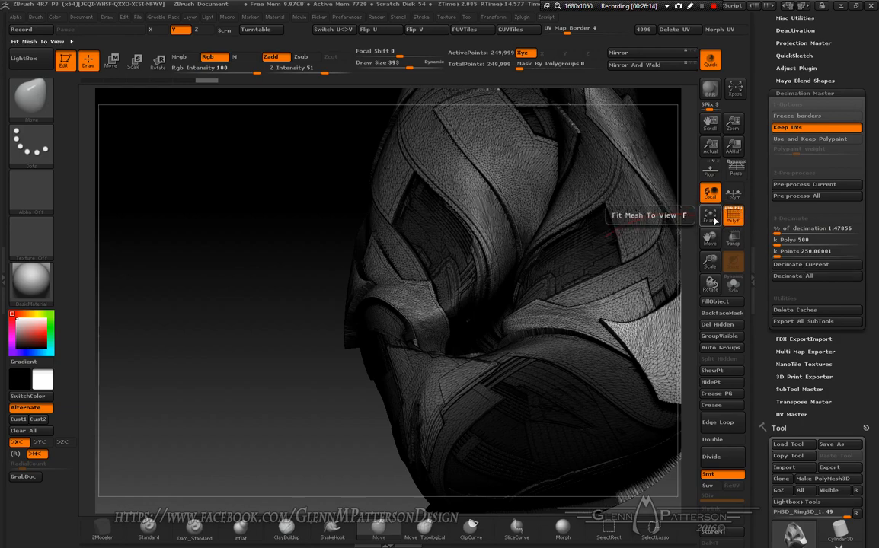
{"action": "left_click", "coordinate": [710, 216]}
{"action": "left_click", "coordinate": [731, 221]}
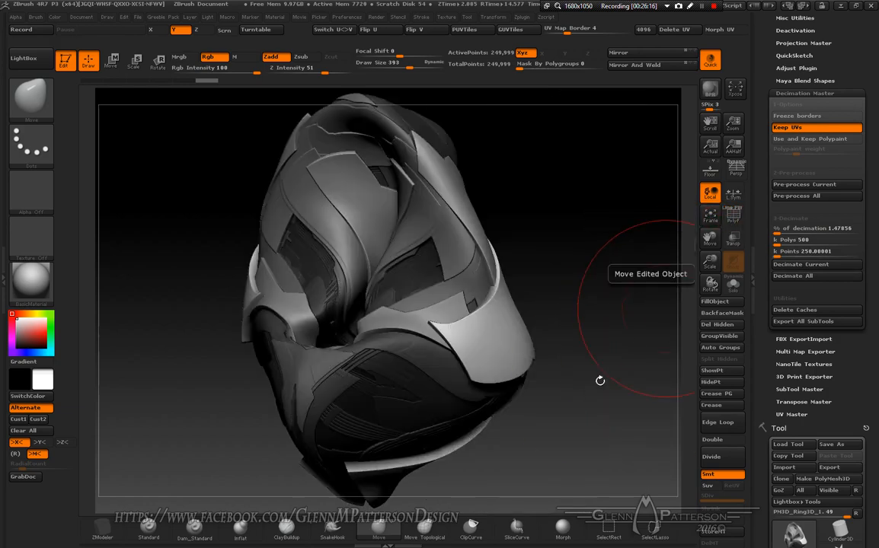
{"action": "left_click_drag", "start_coordinate": [589, 388], "coordinate": [591, 331]}
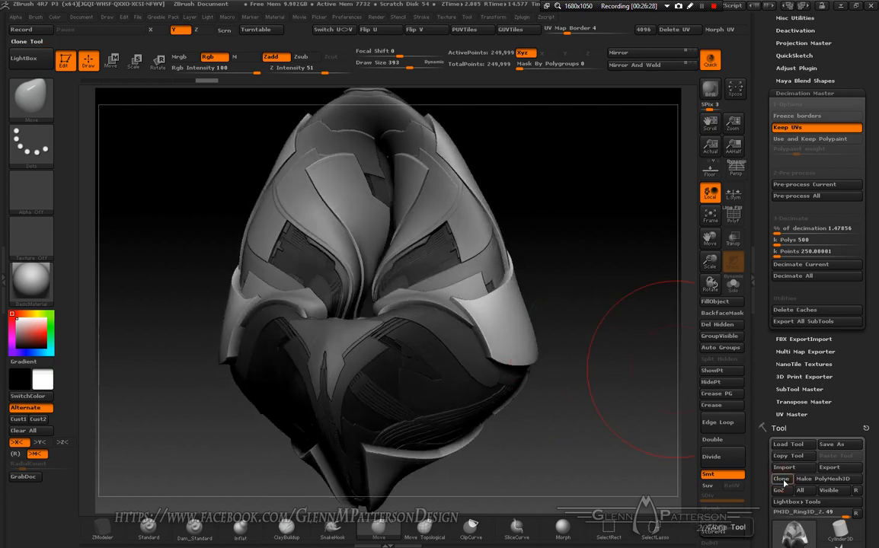
Clone the decimated tool and switch back to the original PM3D_Ring3D_1 tool.
{"action": "left_click", "coordinate": [782, 479]}
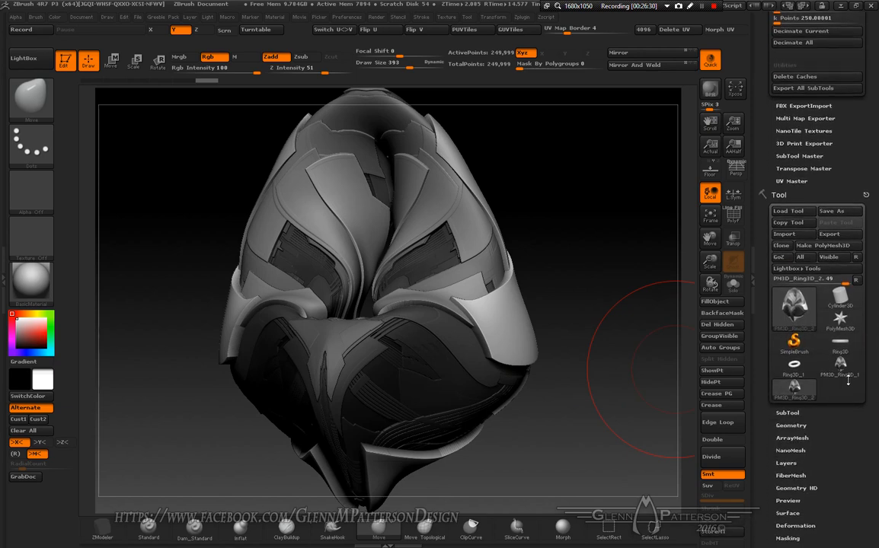
{"action": "mouse_move", "coordinate": [840, 372]}
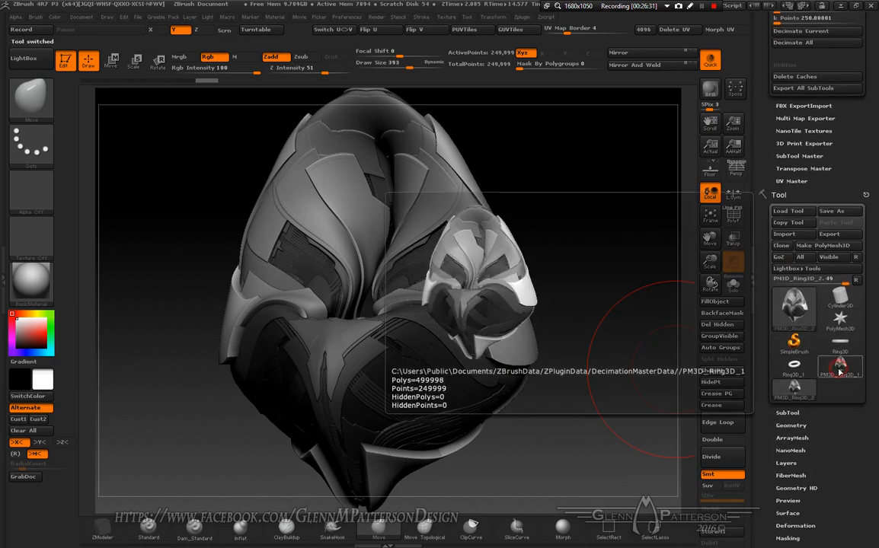
{"action": "left_click", "coordinate": [840, 373]}
{"action": "mouse_move", "coordinate": [559, 451]}
{"action": "left_mouse_down"}
{"action": "mouse_move", "coordinate": [508, 430]}
{"action": "mouse_move", "coordinate": [550, 452]}
{"action": "left_mouse_up"}
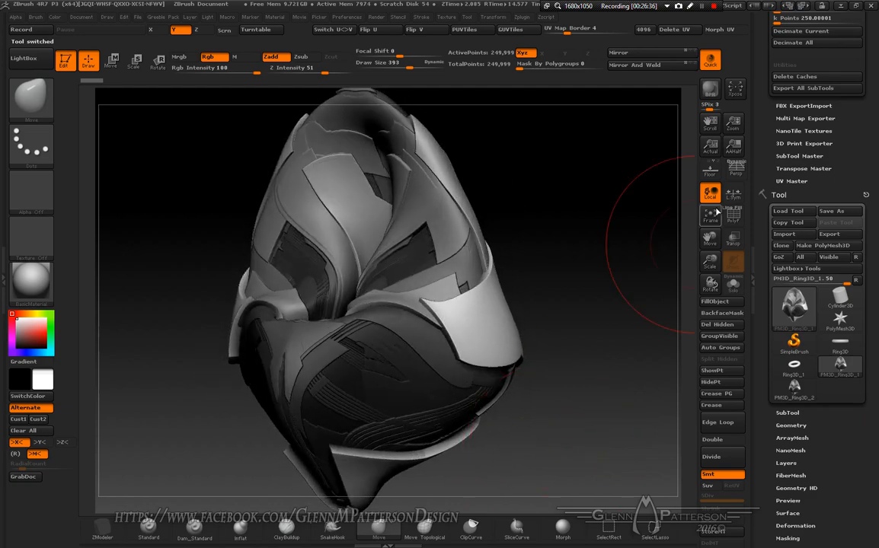
Show the PolyFrame wireframe and remove the texture map from PM3D_Ring3D_1 by choosing Texture Off.
{"action": "key", "text": "shift+f"}
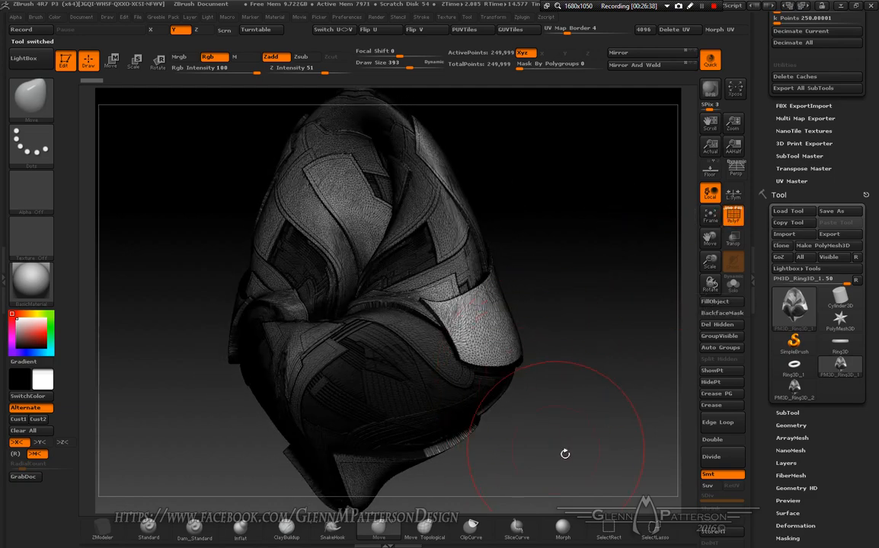
{"action": "mouse_move", "coordinate": [565, 455]}
{"action": "left_mouse_down"}
{"action": "mouse_move", "coordinate": [578, 414]}
{"action": "mouse_move", "coordinate": [628, 432]}
{"action": "left_mouse_up"}
{"action": "scroll", "coordinate": [842, 457], "scroll_direction": "down", "scroll_amount": 5}
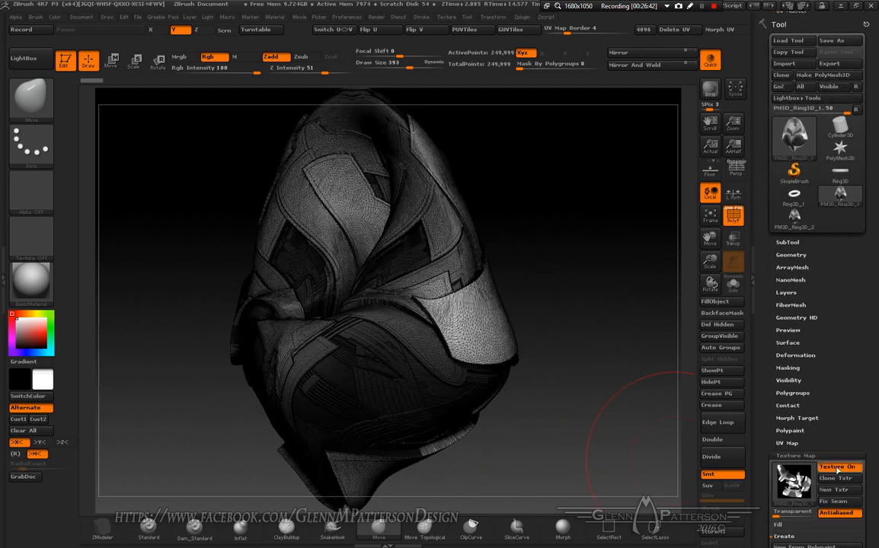
{"action": "left_click", "coordinate": [837, 468]}
{"action": "left_click", "coordinate": [796, 480]}
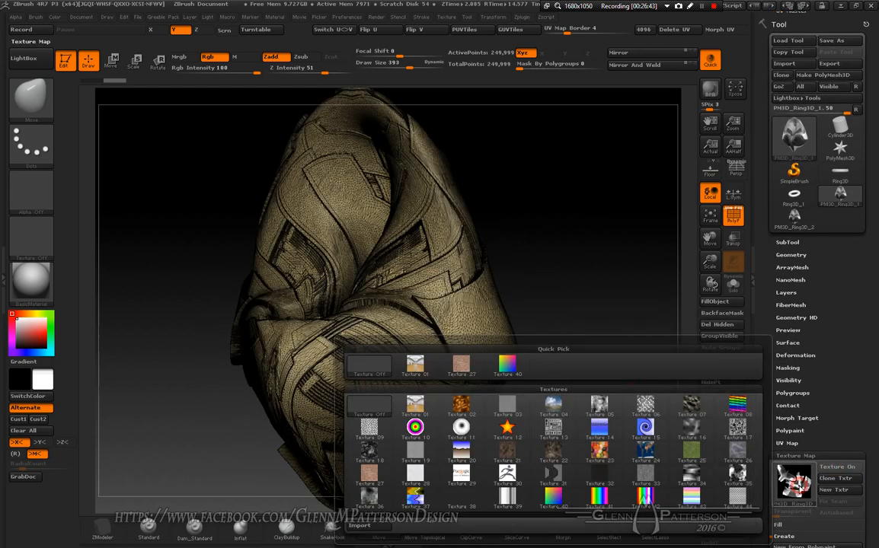
{"action": "left_click", "coordinate": [362, 367]}
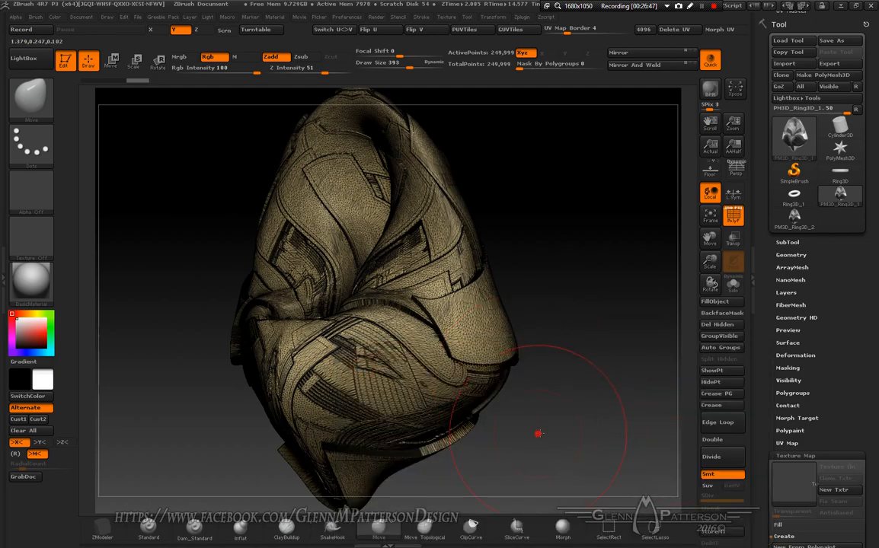
{"action": "mouse_move", "coordinate": [535, 434]}
{"action": "left_mouse_down"}
{"action": "mouse_move", "coordinate": [567, 456]}
{"action": "mouse_move", "coordinate": [543, 443]}
{"action": "left_mouse_up"}
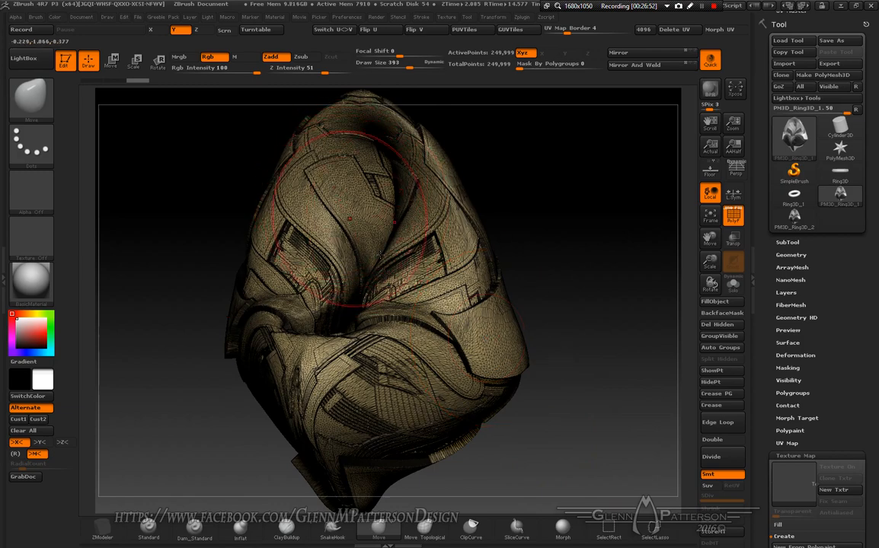
{"action": "mouse_move", "coordinate": [469, 351]}
{"action": "right_mouse_down"}
{"action": "mouse_move", "coordinate": [381, 329]}
{"action": "mouse_move", "coordinate": [426, 339]}
{"action": "mouse_move", "coordinate": [488, 335]}
{"action": "mouse_move", "coordinate": [579, 305]}
{"action": "right_mouse_up"}
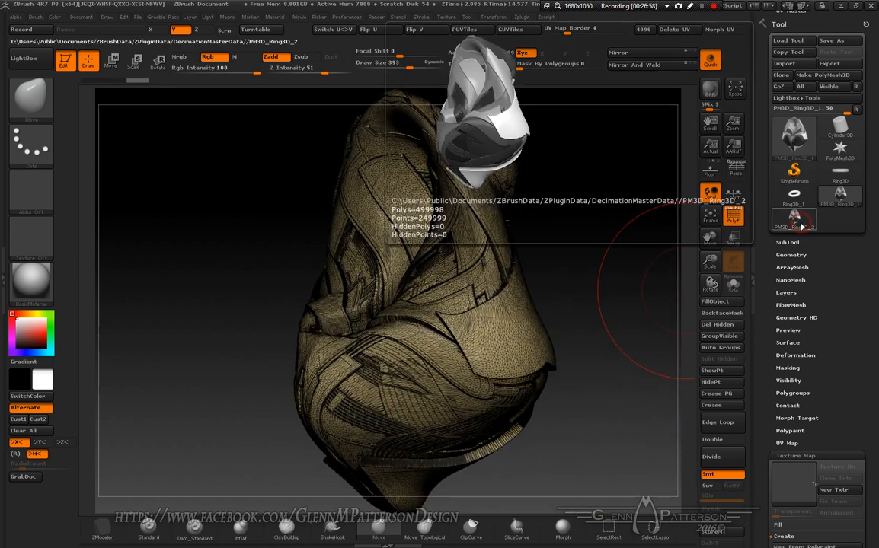
Switch to the PM3D_Ring3D_2 tool and try to decimate it with a target of 400 k Polys.
{"action": "left_click", "coordinate": [796, 221]}
{"action": "left_click_drag", "start_coordinate": [878, 223], "coordinate": [875, 319]}
{"action": "left_click", "coordinate": [816, 239]}
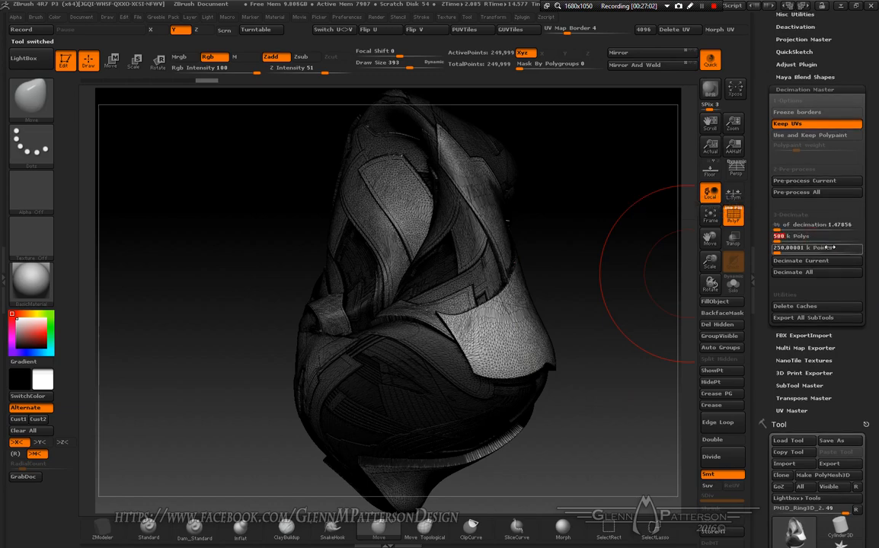
{"action": "type", "text": "400"}
{"action": "key", "text": "Return"}
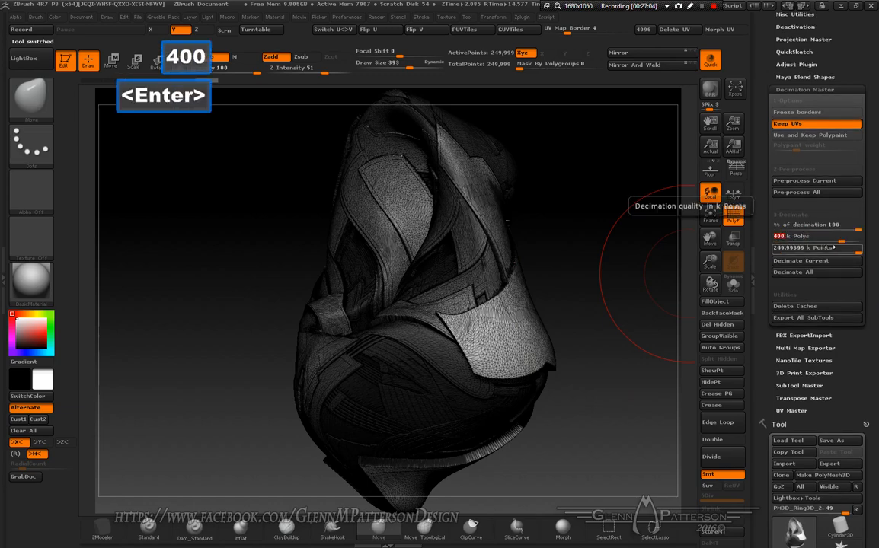
{"action": "left_click", "coordinate": [814, 260]}
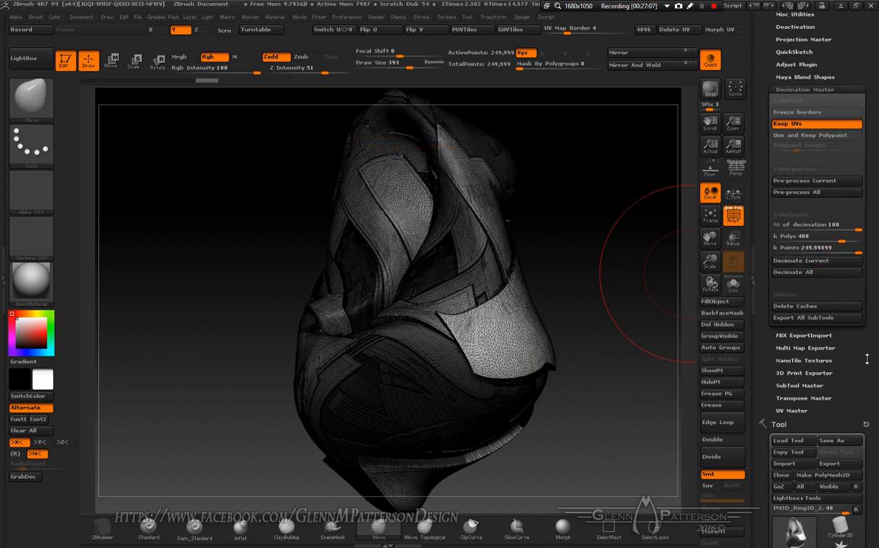
Undo the decimations on PM3D_Ring3D_2 back to the full-resolution mesh.
{"action": "left_click_drag", "start_coordinate": [866, 357], "coordinate": [869, 267]}
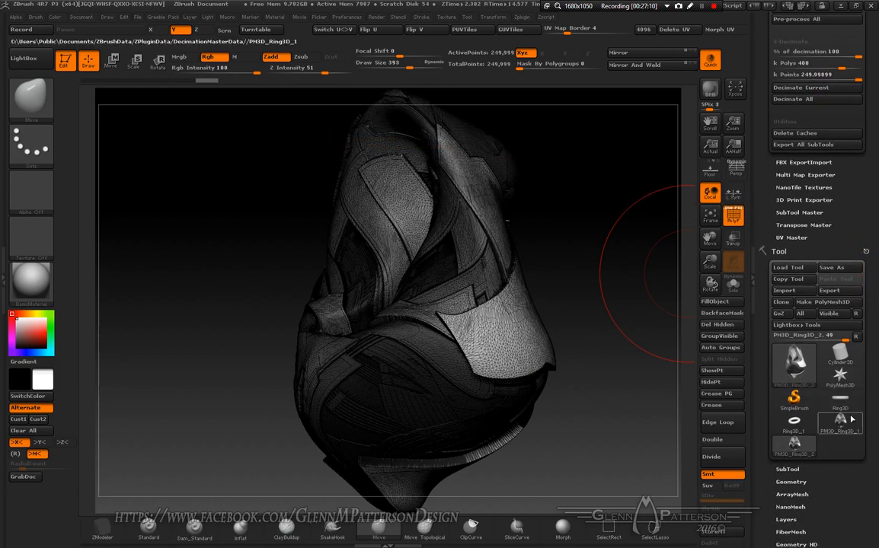
{"action": "mouse_move", "coordinate": [843, 427]}
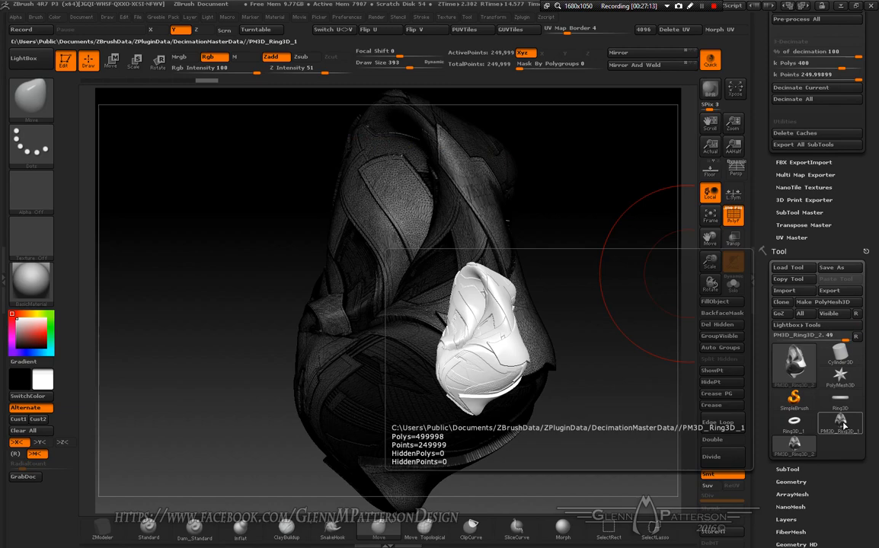
{"action": "key", "text": "ctrl+z"}
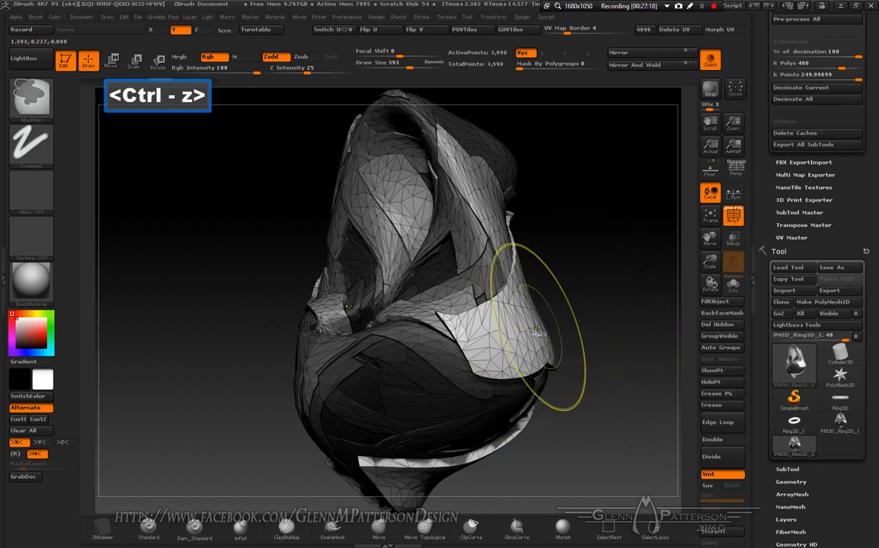
{"action": "key", "text": "ctrl+z"}
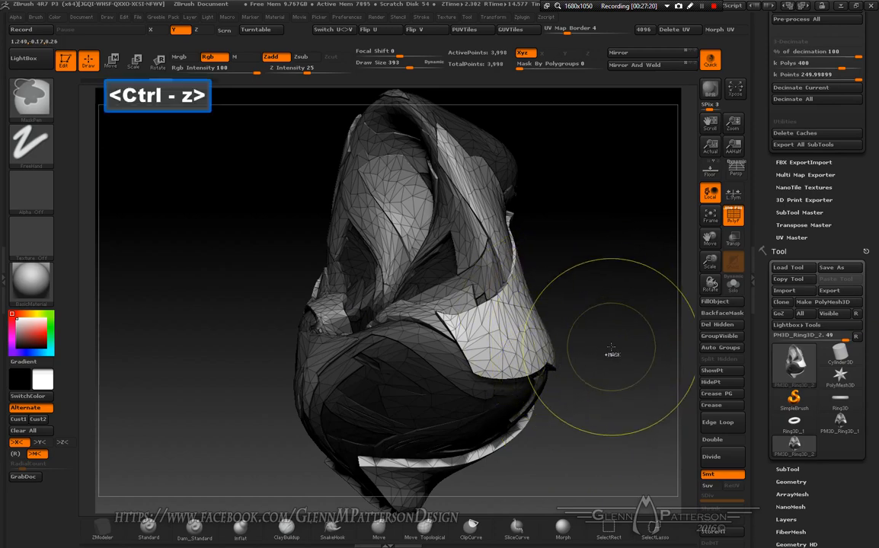
{"action": "mouse_move", "coordinate": [623, 306]}
{"action": "left_mouse_down"}
{"action": "mouse_move", "coordinate": [573, 299]}
{"action": "mouse_move", "coordinate": [558, 273]}
{"action": "left_mouse_up"}
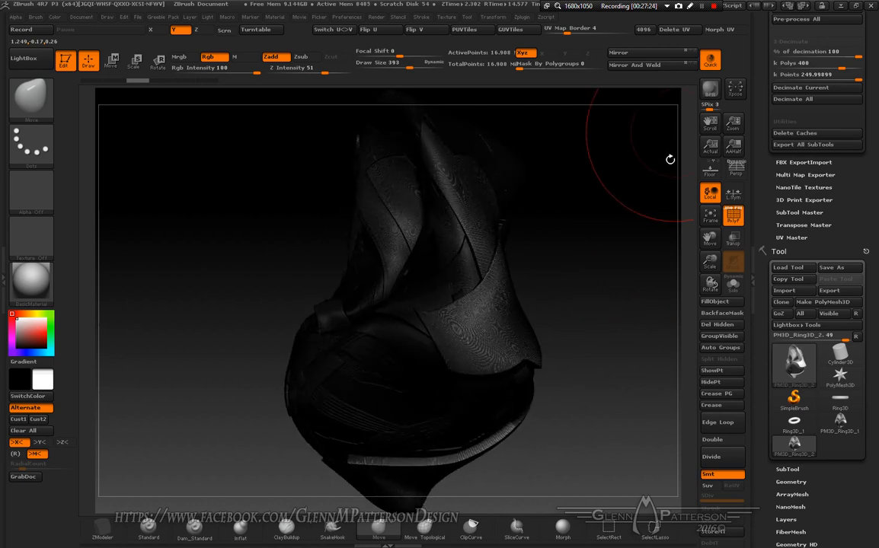
Switch back to the decimated PM3D_Ring3D_1 tool and open its polygroup options.
{"action": "left_click", "coordinate": [840, 420]}
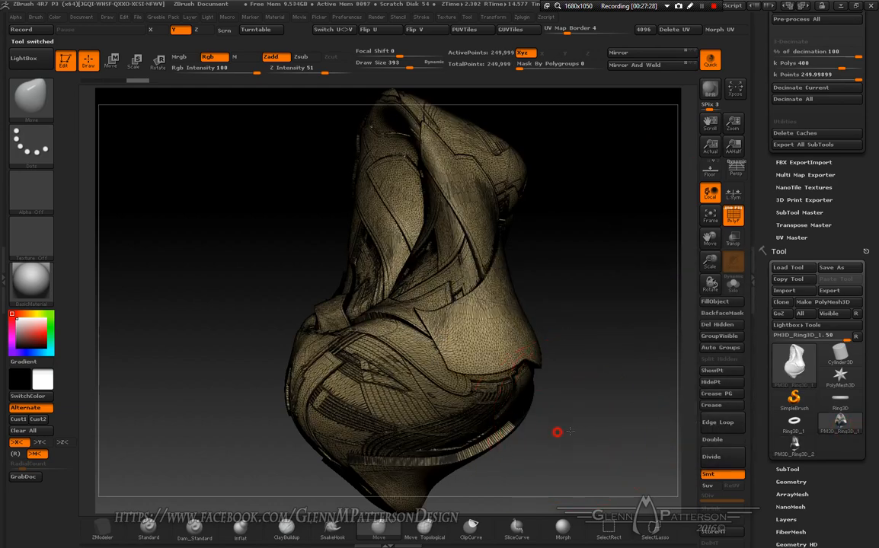
{"action": "mouse_move", "coordinate": [570, 432]}
{"action": "left_mouse_down"}
{"action": "mouse_move", "coordinate": [591, 428]}
{"action": "mouse_move", "coordinate": [552, 435]}
{"action": "mouse_move", "coordinate": [561, 443]}
{"action": "left_mouse_up"}
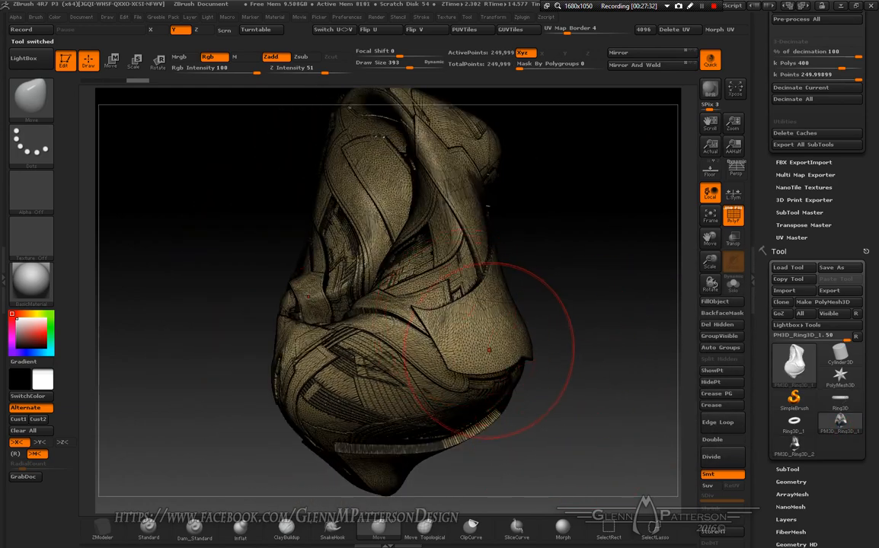
{"action": "mouse_move", "coordinate": [489, 350]}
{"action": "left_mouse_down"}
{"action": "mouse_move", "coordinate": [478, 345]}
{"action": "mouse_move", "coordinate": [495, 336]}
{"action": "left_mouse_up"}
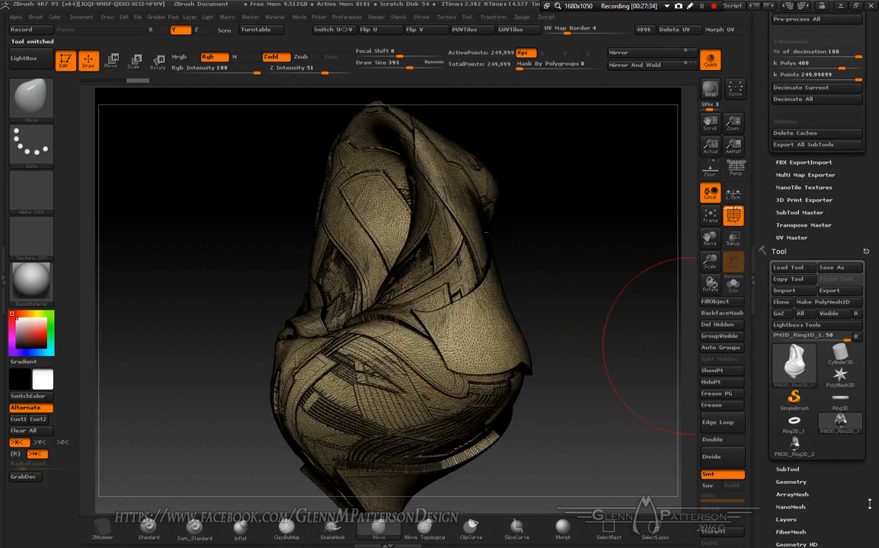
{"action": "scroll", "coordinate": [848, 514], "scroll_direction": "down", "scroll_amount": 4}
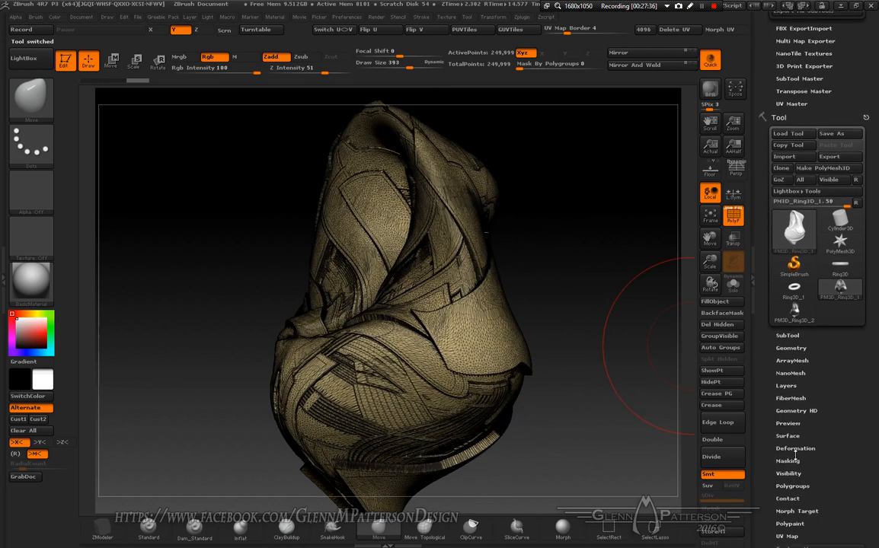
{"action": "left_click", "coordinate": [793, 486]}
{"action": "scroll", "coordinate": [874, 256], "scroll_direction": "down", "scroll_amount": 6}
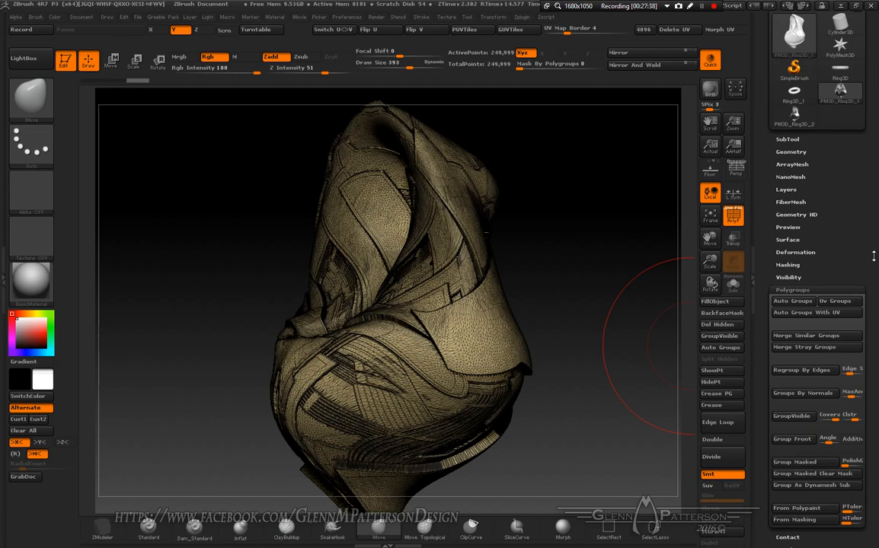
Regroup the decimated mesh with Groups By Normals, trying a maximum angle tolerance of 25.
{"action": "right_click_drag", "start_coordinate": [471, 347], "coordinate": [628, 386]}
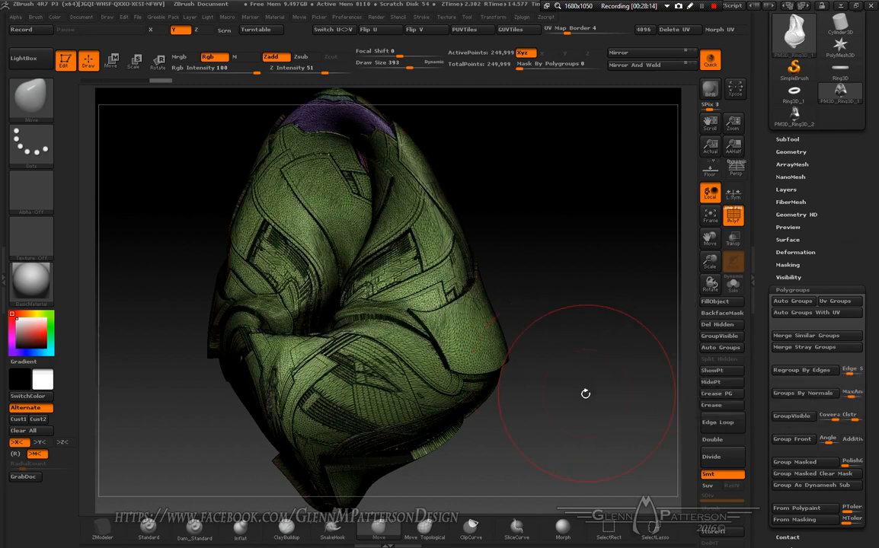
{"action": "left_click_drag", "start_coordinate": [585, 394], "coordinate": [324, 380]}
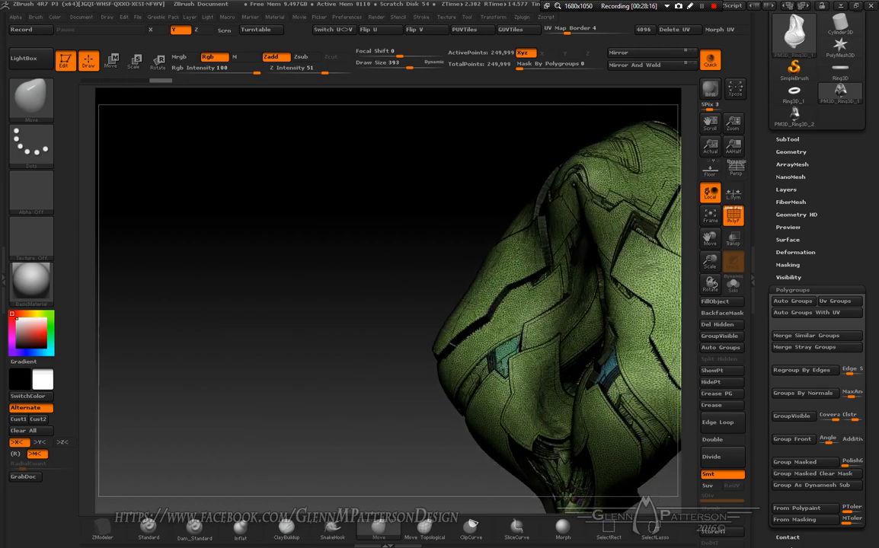
{"action": "left_click_drag", "start_coordinate": [453, 347], "coordinate": [624, 398]}
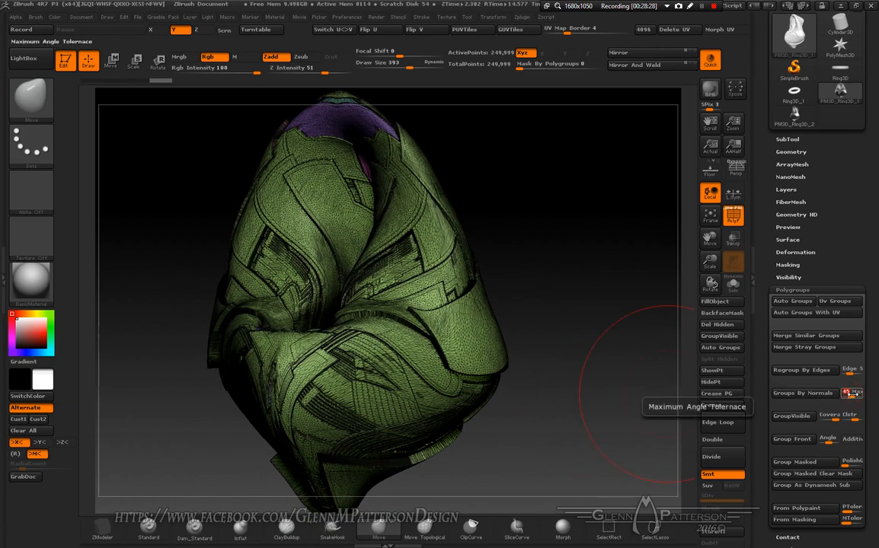
{"action": "type", "text": "25"}
{"action": "key", "text": "Return"}
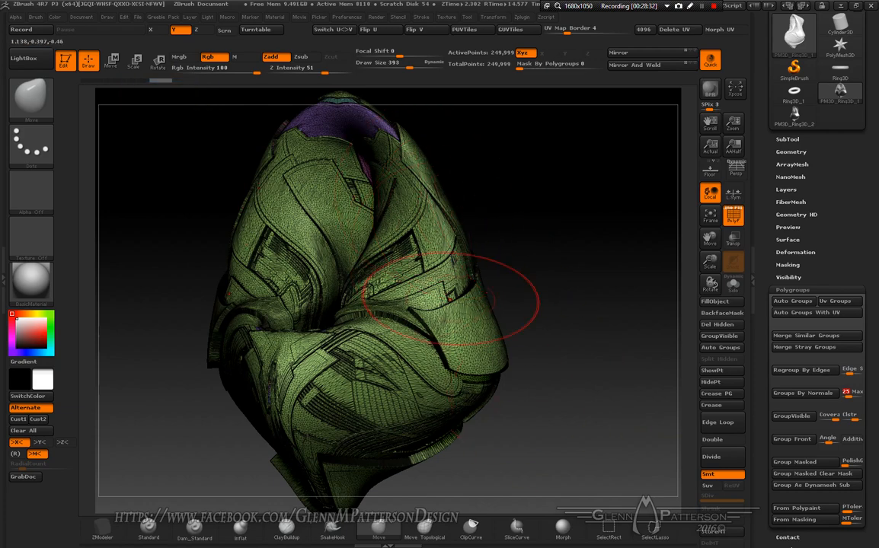
{"action": "left_click", "coordinate": [799, 393]}
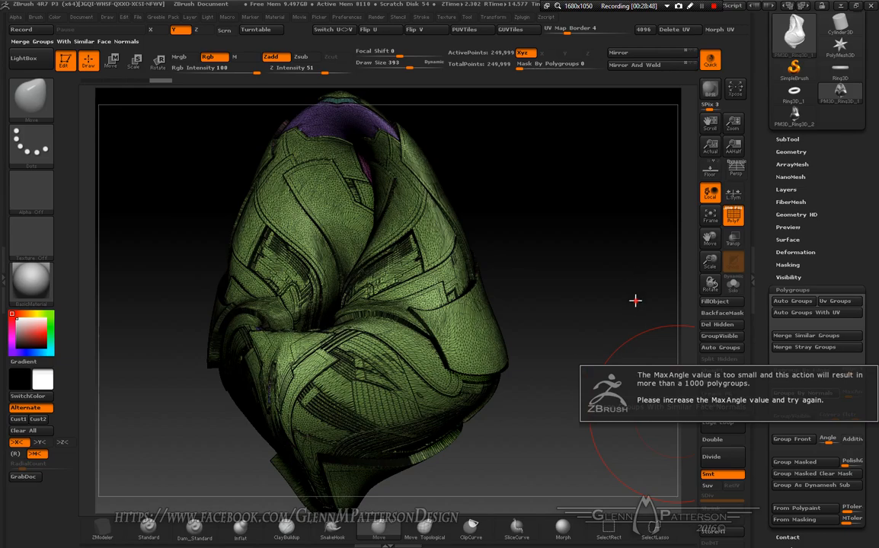
{"action": "mouse_move", "coordinate": [627, 379]}
{"action": "left_mouse_down"}
{"action": "mouse_move", "coordinate": [601, 376]}
{"action": "mouse_move", "coordinate": [644, 376]}
{"action": "mouse_move", "coordinate": [631, 383]}
{"action": "mouse_move", "coordinate": [627, 373]}
{"action": "left_mouse_up"}
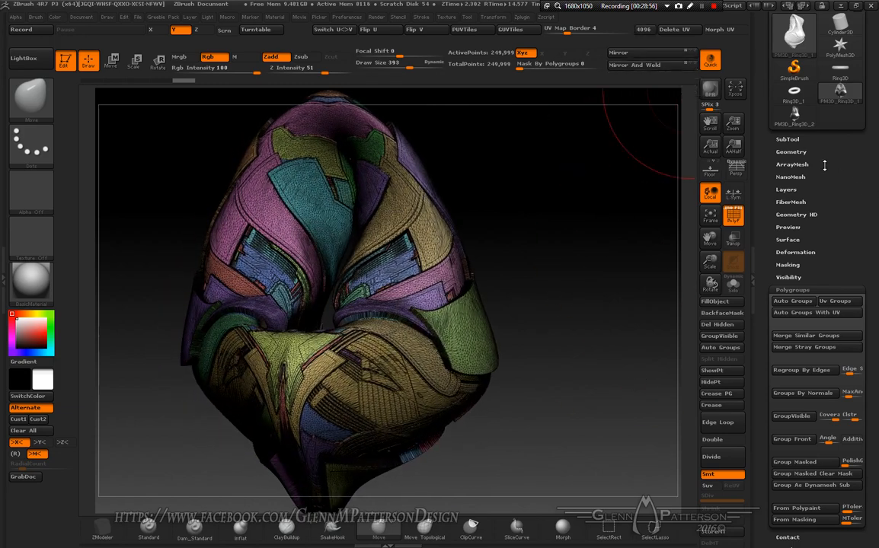
Mirror and weld the decimated mesh so its polygroups match on both sides.
{"action": "left_click", "coordinate": [792, 151]}
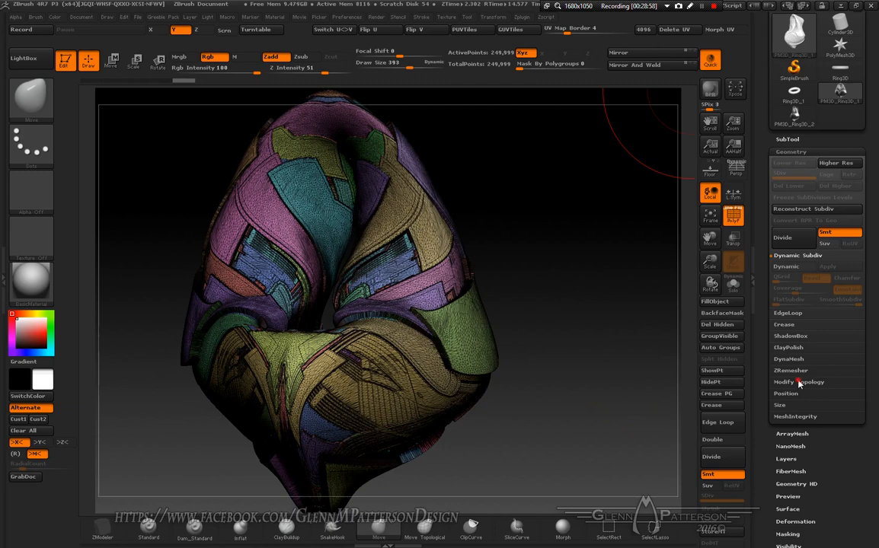
{"action": "left_click", "coordinate": [803, 382]}
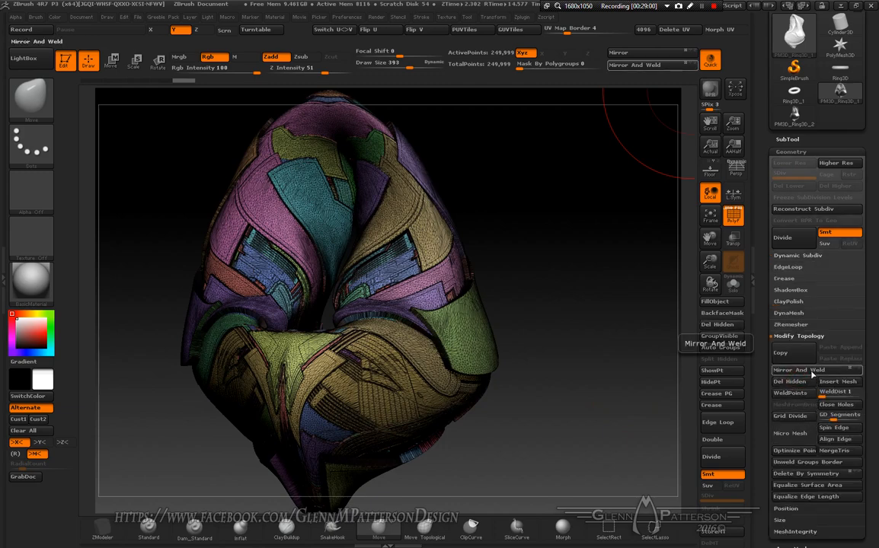
{"action": "left_click", "coordinate": [798, 370]}
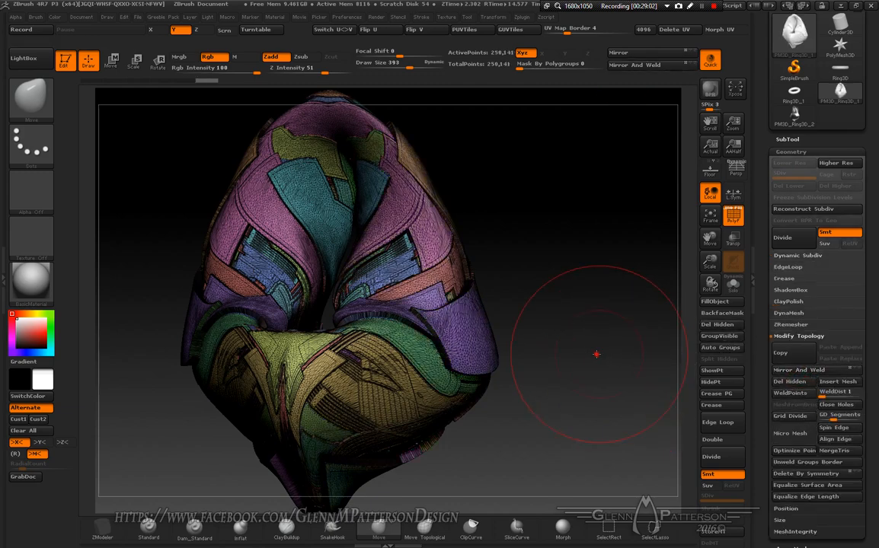
{"action": "left_click_drag", "start_coordinate": [594, 355], "coordinate": [549, 334]}
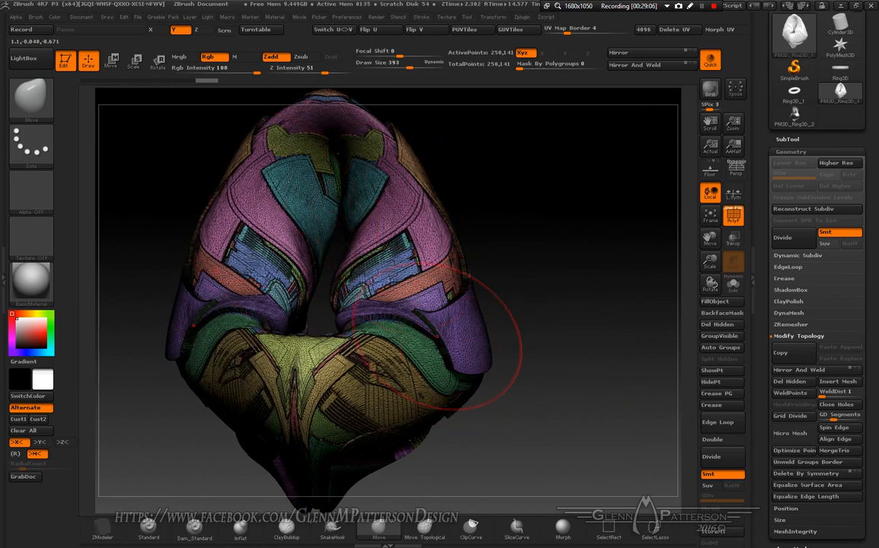
{"action": "left_click_drag", "start_coordinate": [575, 413], "coordinate": [648, 396]}
Split the mirrored mesh into separate SubTools by polygroup with Groups Split, accepting that it cannot be undone.
{"action": "left_click_drag", "start_coordinate": [875, 412], "coordinate": [875, 472]}
{"action": "left_click", "coordinate": [785, 336]}
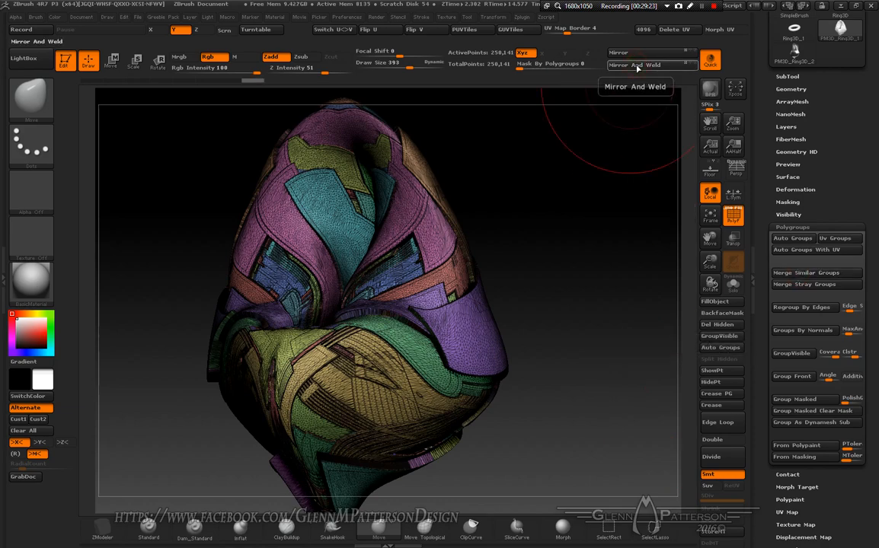
{"action": "left_click_drag", "start_coordinate": [598, 255], "coordinate": [670, 191]}
{"action": "left_click", "coordinate": [785, 77]}
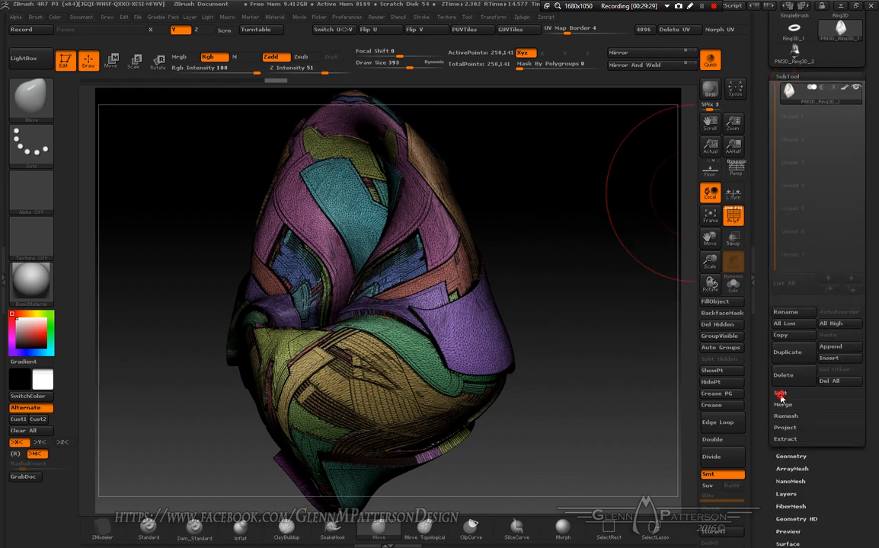
{"action": "left_click", "coordinate": [780, 394]}
{"action": "left_click", "coordinate": [837, 404]}
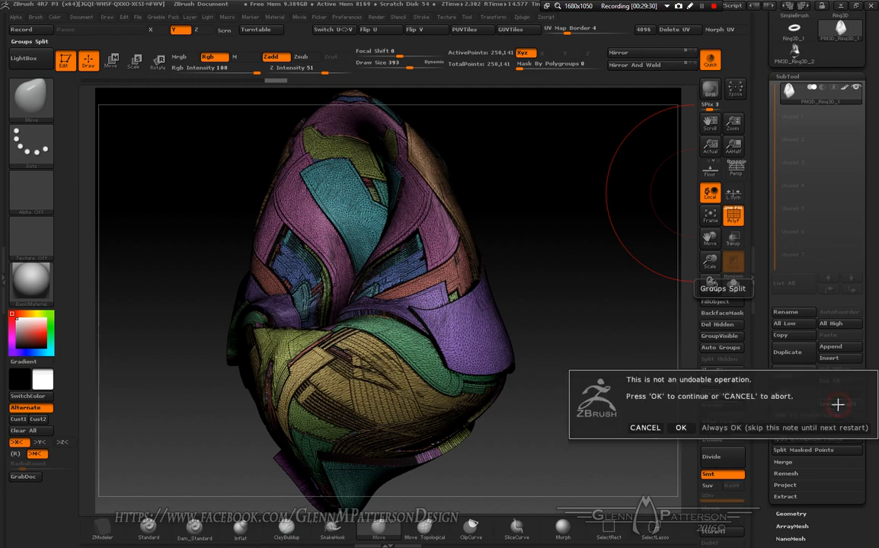
{"action": "left_click", "coordinate": [682, 428]}
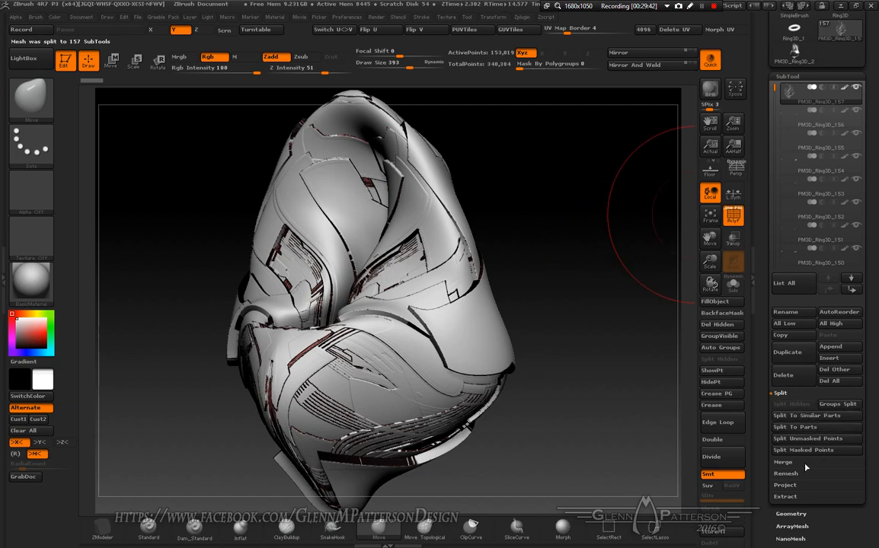
Merge all visible SubTools into one tool and show the merged tool's polygroup colours without wireframe lines.
{"action": "left_click", "coordinate": [787, 464]}
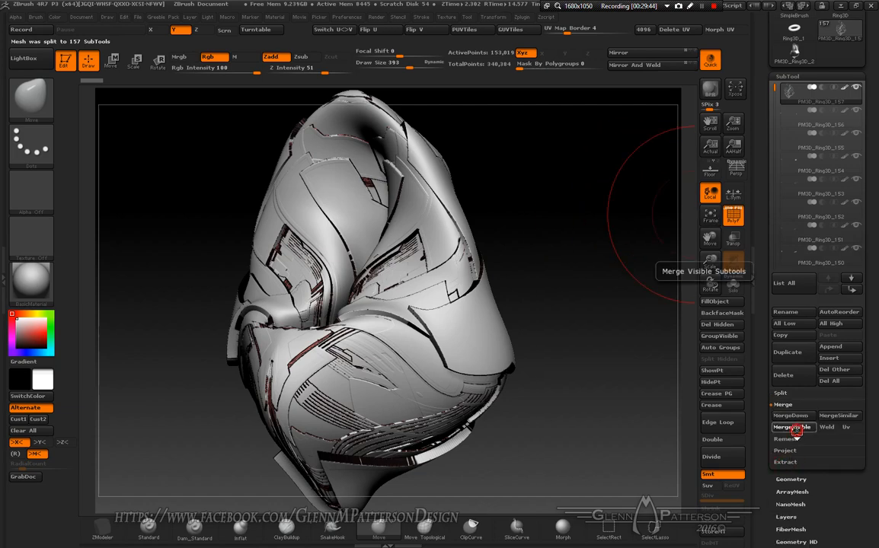
{"action": "left_click", "coordinate": [792, 427]}
{"action": "scroll", "coordinate": [853, 266], "scroll_direction": "up", "scroll_amount": 5}
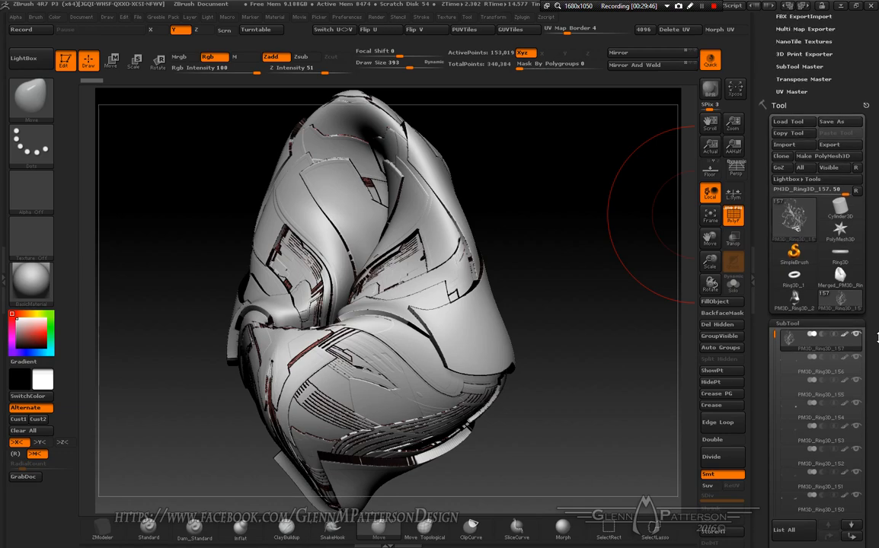
{"action": "mouse_move", "coordinate": [837, 286]}
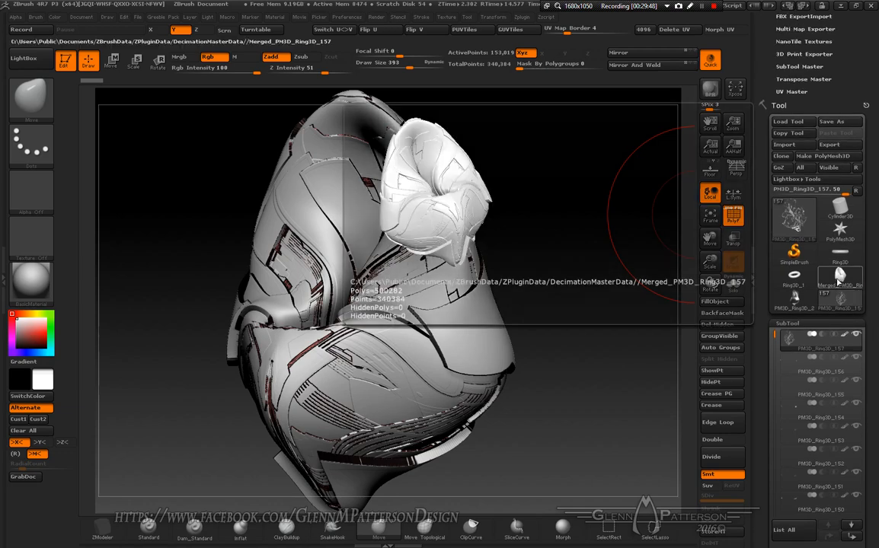
{"action": "left_click", "coordinate": [840, 283]}
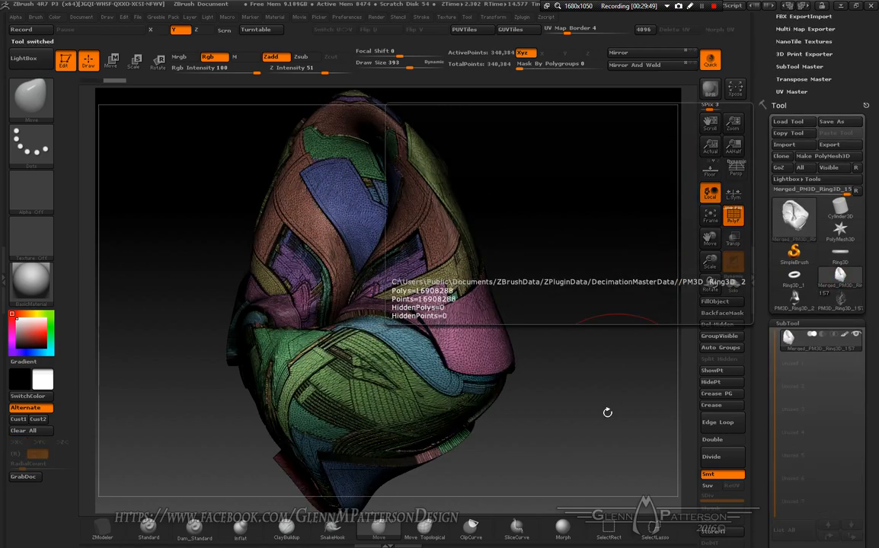
{"action": "left_click", "coordinate": [732, 215]}
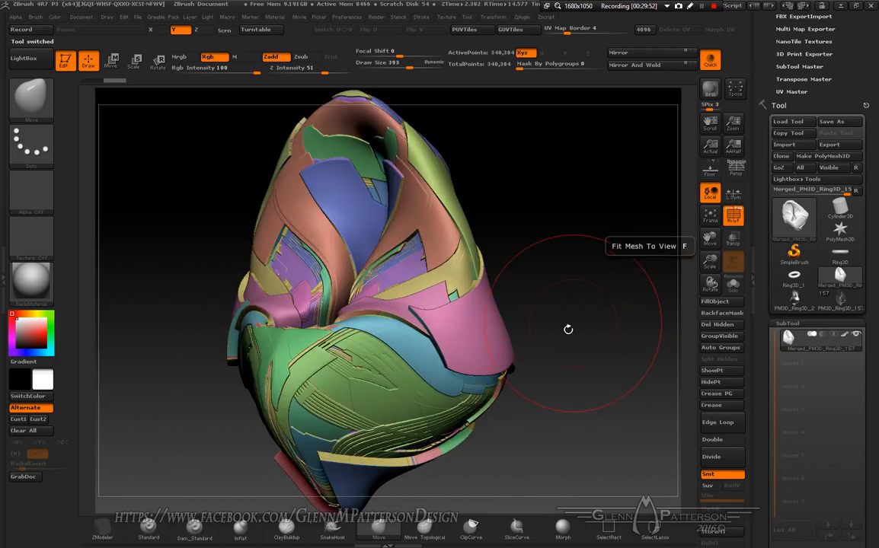
{"action": "left_click_drag", "start_coordinate": [575, 304], "coordinate": [587, 343]}
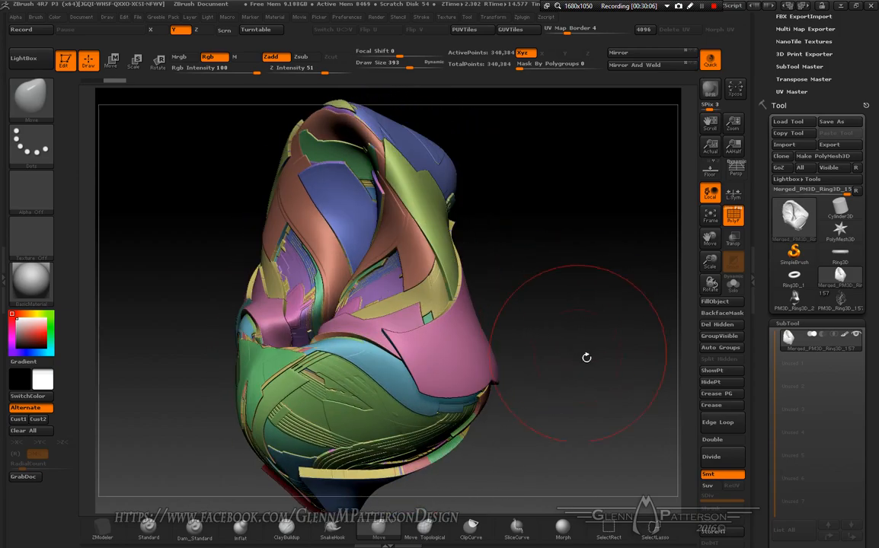
Export the merged mesh in OBJ format as TestHIGH in the 04 folder.
{"action": "left_click", "coordinate": [844, 146]}
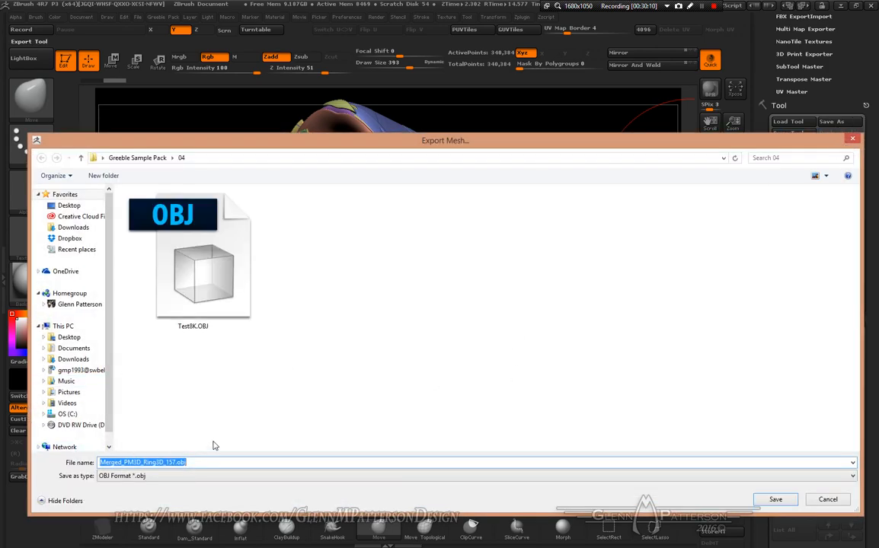
{"action": "type", "text": "Tes"}
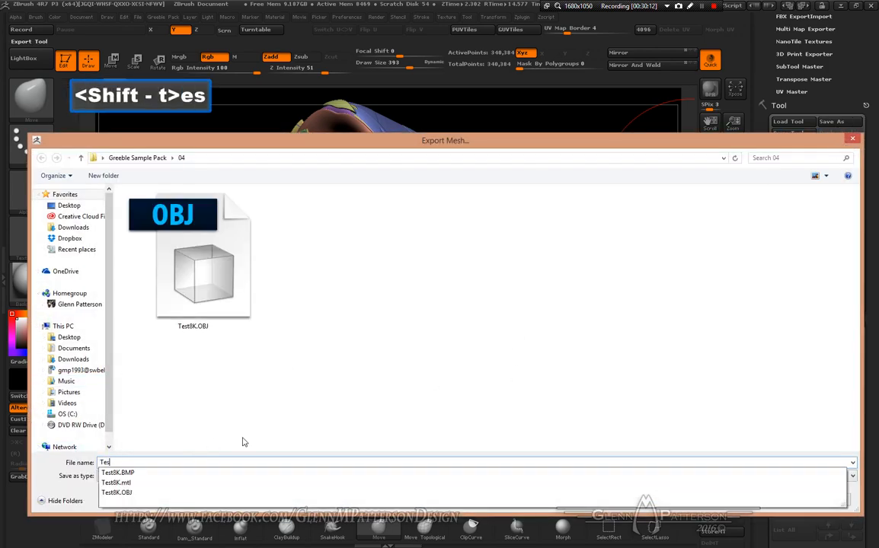
{"action": "type", "text": "tHIGH"}
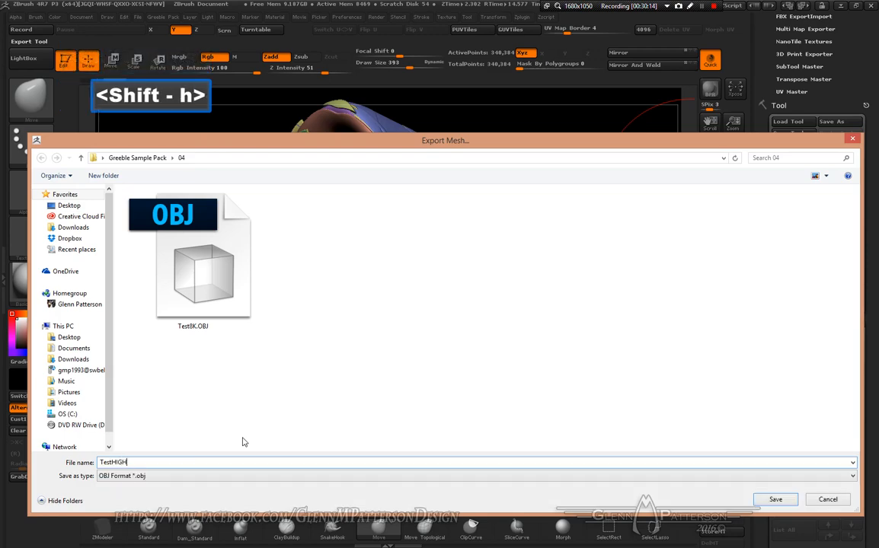
{"action": "key", "text": "Return"}
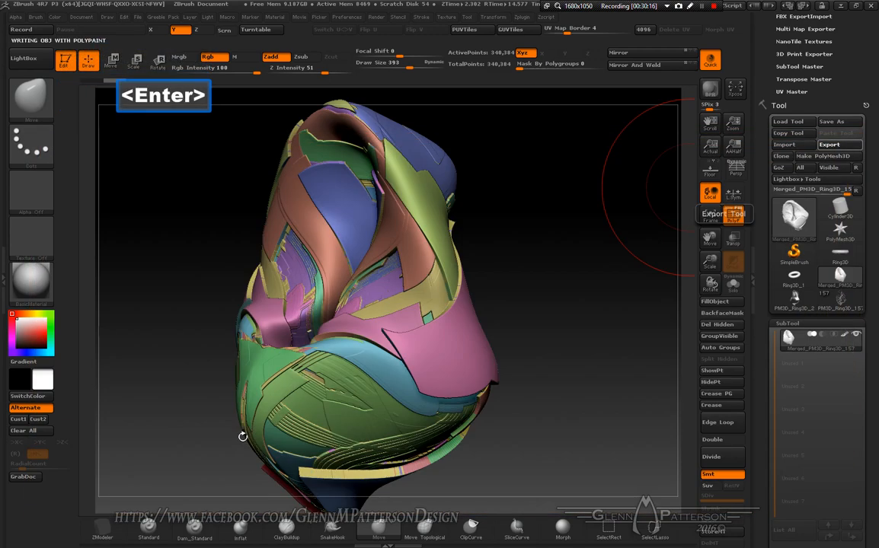
{"action": "mouse_move", "coordinate": [551, 310]}
{"action": "left_mouse_down"}
{"action": "mouse_move", "coordinate": [493, 279]}
{"action": "mouse_move", "coordinate": [499, 256]}
{"action": "mouse_move", "coordinate": [565, 295]}
{"action": "mouse_move", "coordinate": [558, 318]}
{"action": "mouse_move", "coordinate": [537, 293]}
{"action": "mouse_move", "coordinate": [556, 257]}
{"action": "mouse_move", "coordinate": [533, 289]}
{"action": "mouse_move", "coordinate": [559, 300]}
{"action": "left_mouse_up"}
Switch to Substance Painter and start a new project with Test8K.OBJ from the 04 folder as its mesh.
{"action": "key", "text": "F9"}
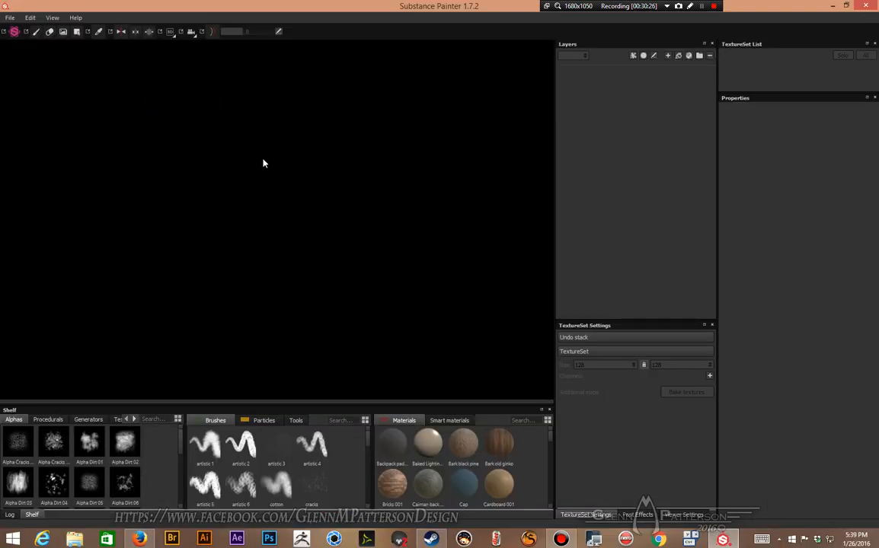
{"action": "left_click", "coordinate": [9, 17]}
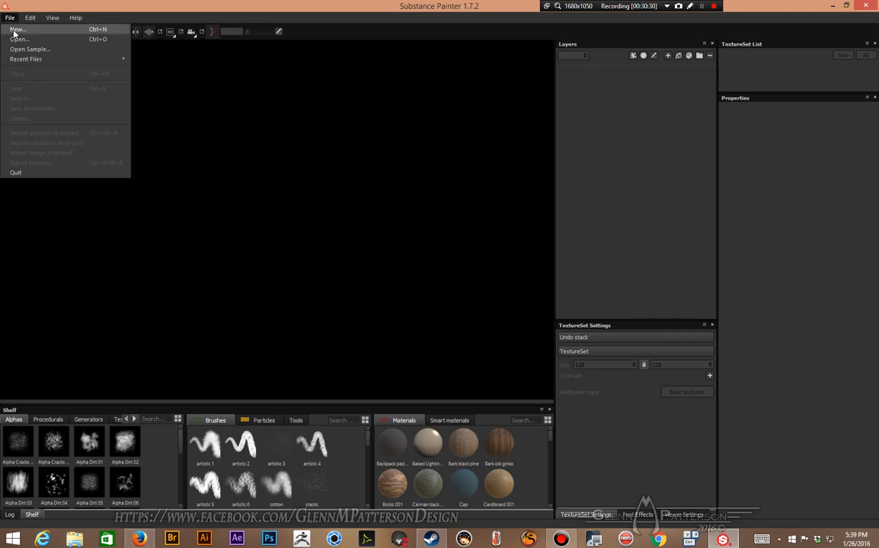
{"action": "left_click", "coordinate": [16, 29]}
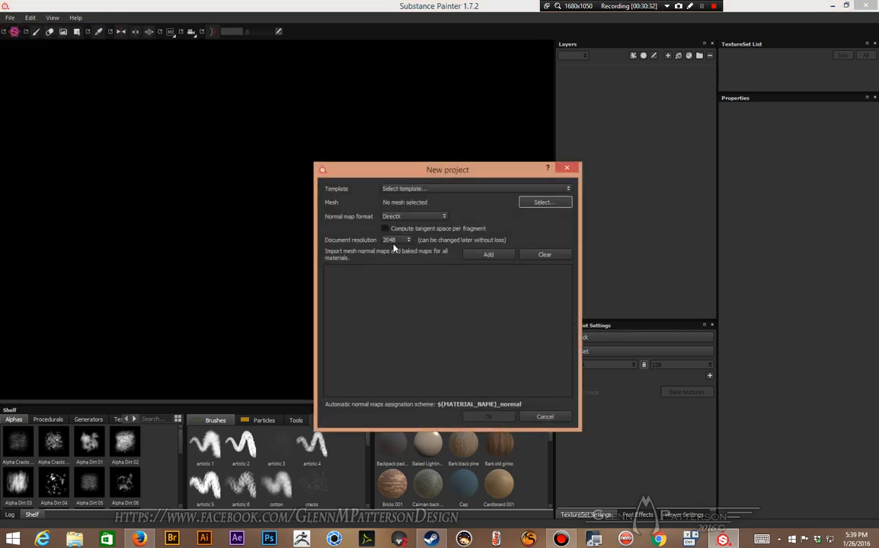
{"action": "left_click", "coordinate": [543, 203]}
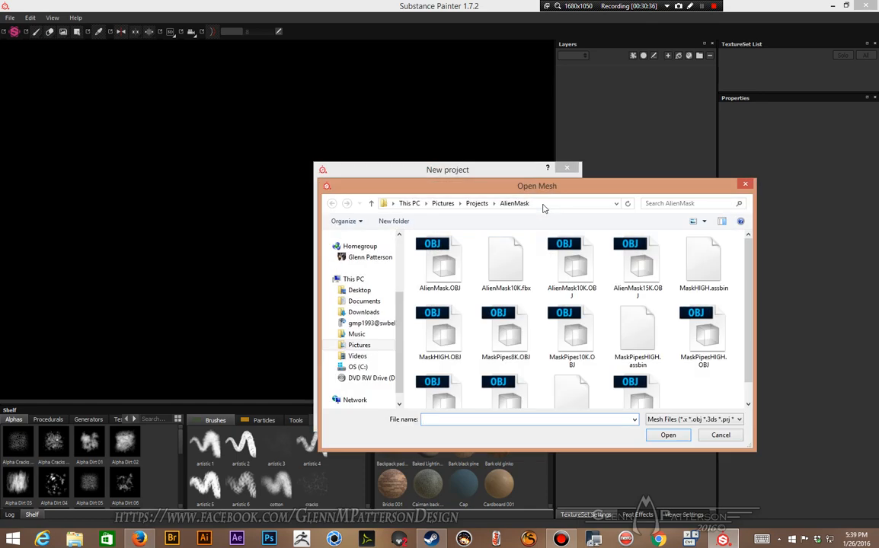
{"action": "scroll", "coordinate": [374, 253], "scroll_direction": "up", "scroll_amount": 3}
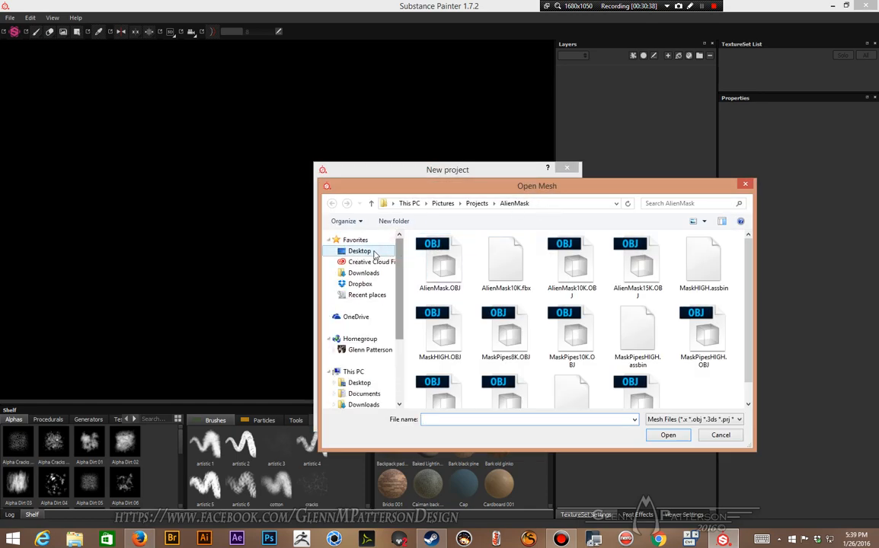
{"action": "left_click", "coordinate": [367, 295]}
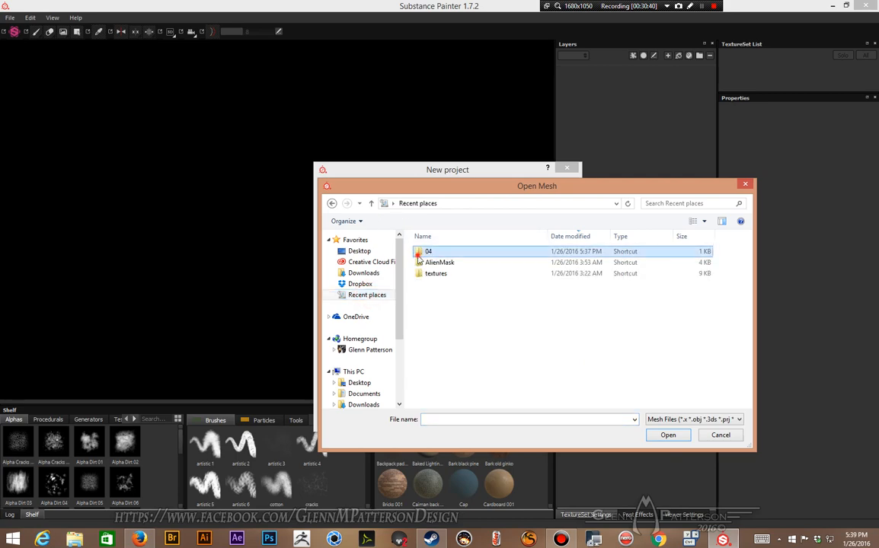
{"action": "double_click", "coordinate": [418, 255]}
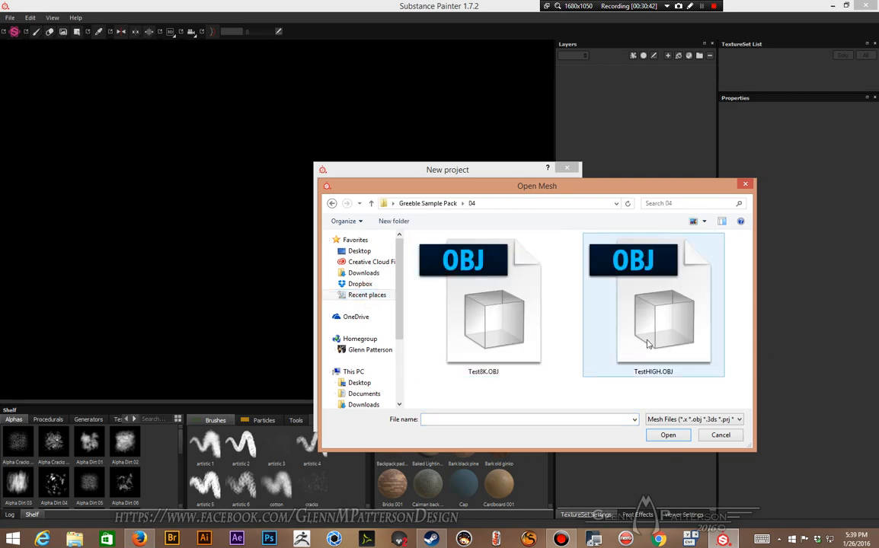
{"action": "double_click", "coordinate": [499, 335]}
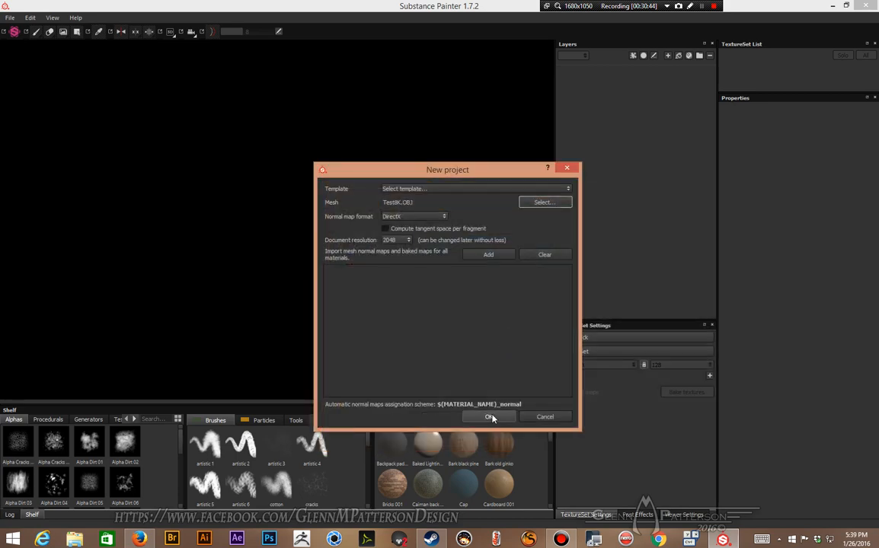
Add the Test8K.BMP image from the 04 folder to the new project's imported maps and create the project.
{"action": "left_click", "coordinate": [487, 256]}
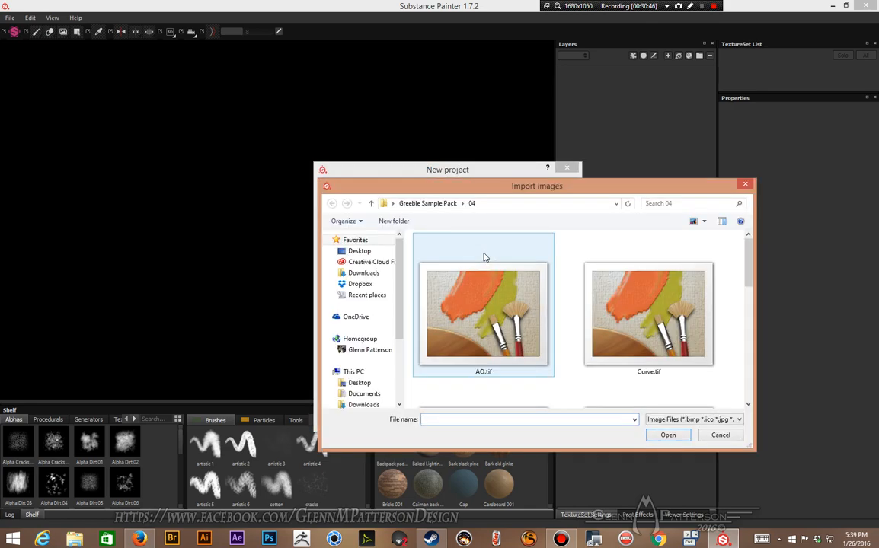
{"action": "left_click", "coordinate": [370, 296]}
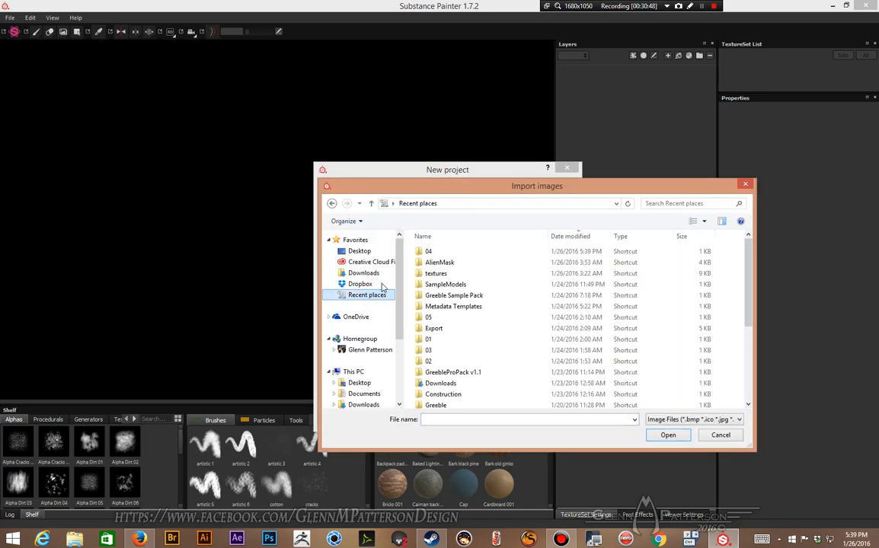
{"action": "double_click", "coordinate": [428, 251]}
{"action": "scroll", "coordinate": [569, 321], "scroll_direction": "down", "scroll_amount": 5}
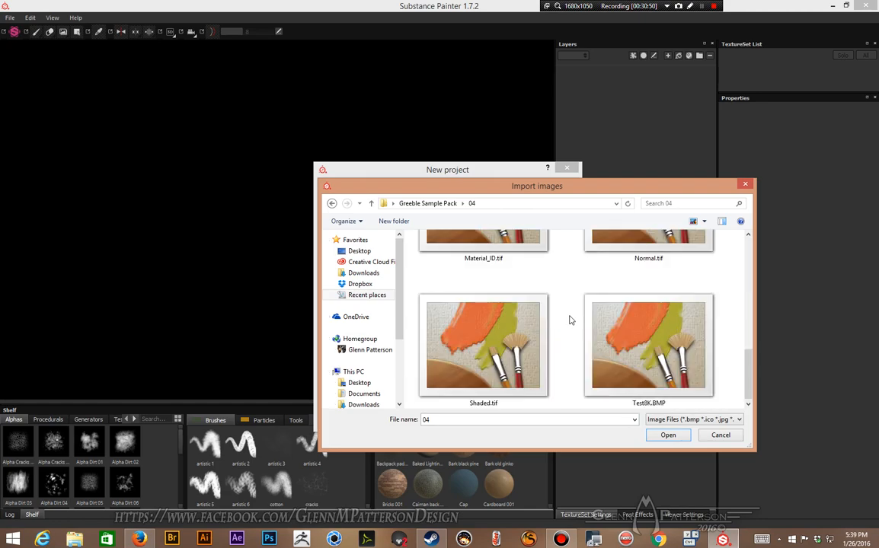
{"action": "left_click", "coordinate": [648, 359]}
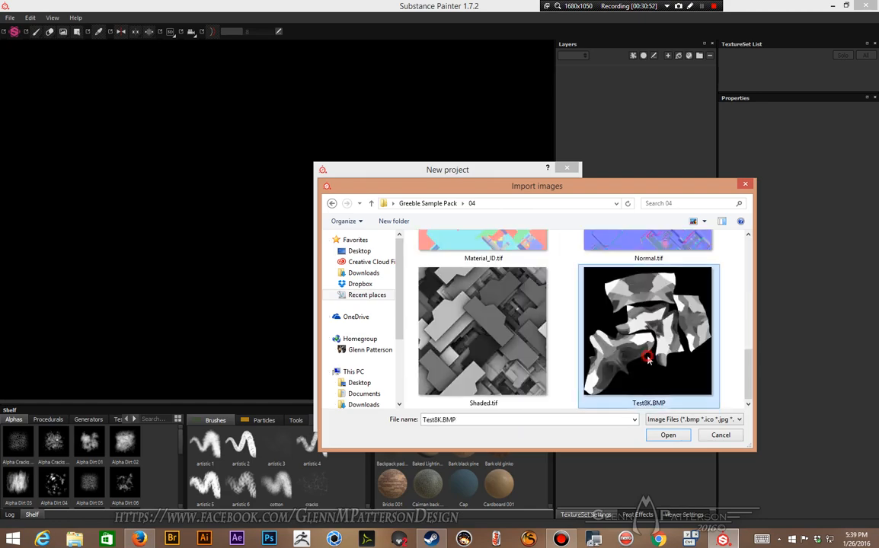
{"action": "double_click", "coordinate": [647, 360]}
{"action": "left_click", "coordinate": [486, 417]}
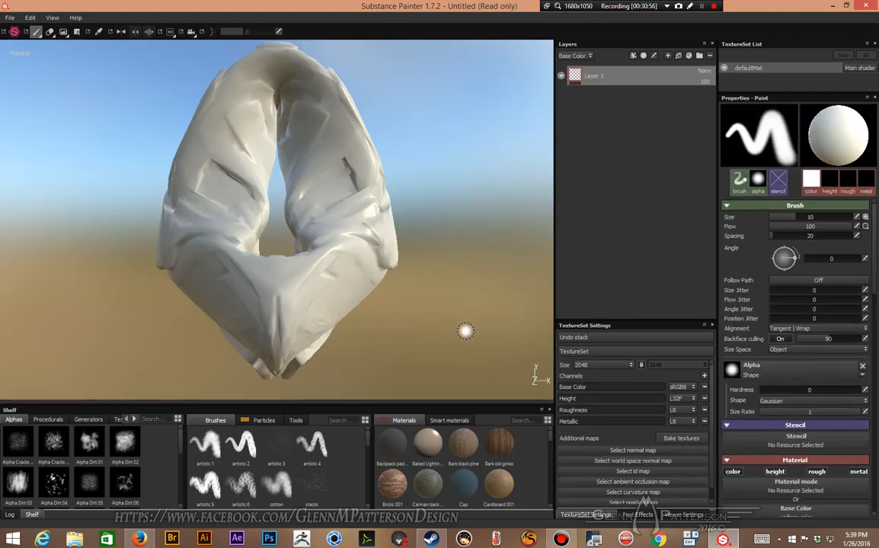
Set up texture baking with a 4096x4096 output size, TestHIGH.OBJ as the high definition mesh and the Thickness map excluded.
{"action": "left_click_drag", "start_coordinate": [451, 336], "coordinate": [326, 345], "text": "alt"}
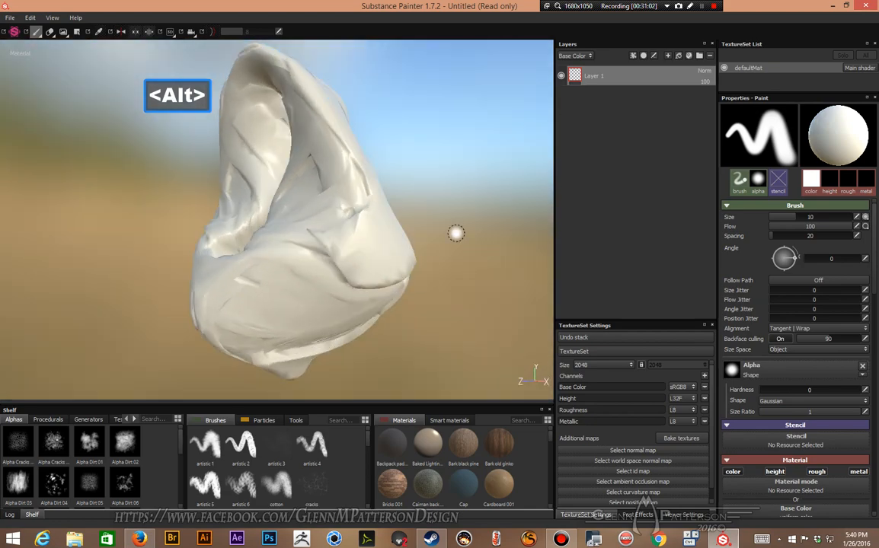
{"action": "left_click_drag", "start_coordinate": [442, 206], "coordinate": [485, 206], "text": "alt"}
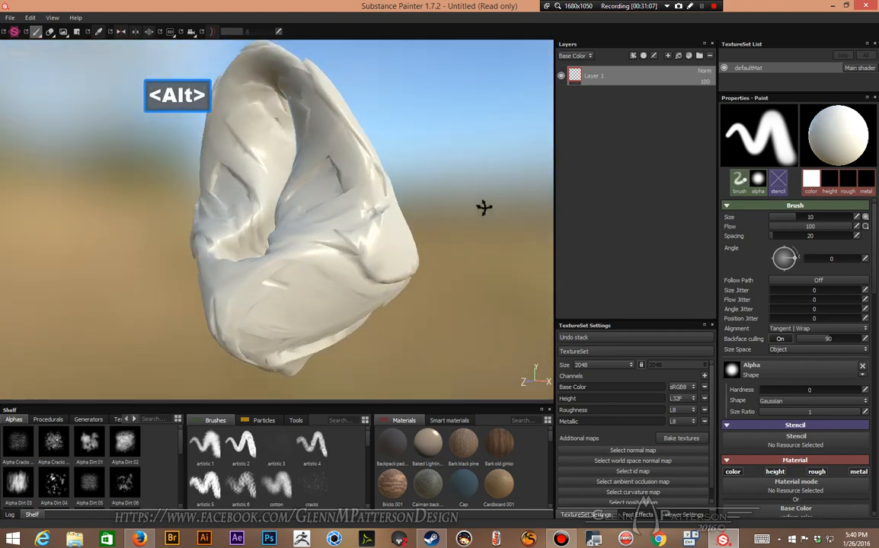
{"action": "left_click", "coordinate": [680, 439]}
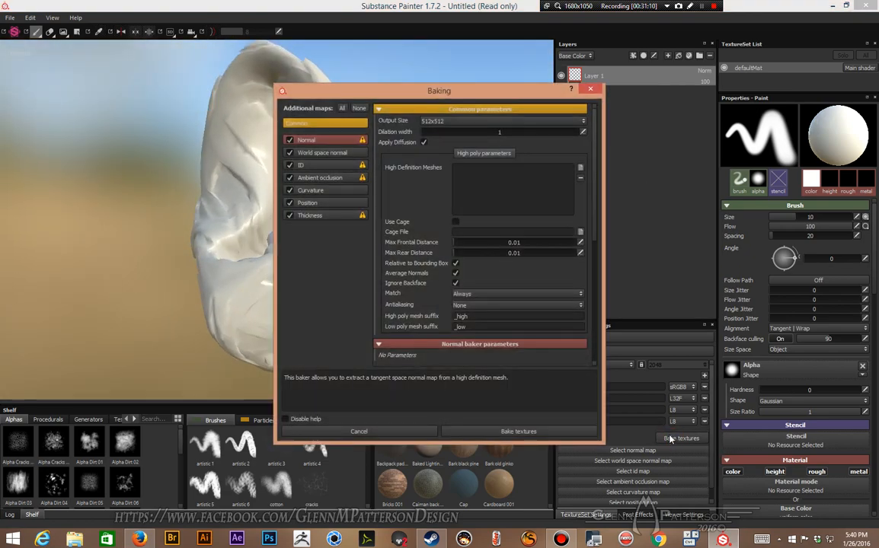
{"action": "left_click", "coordinate": [462, 121]}
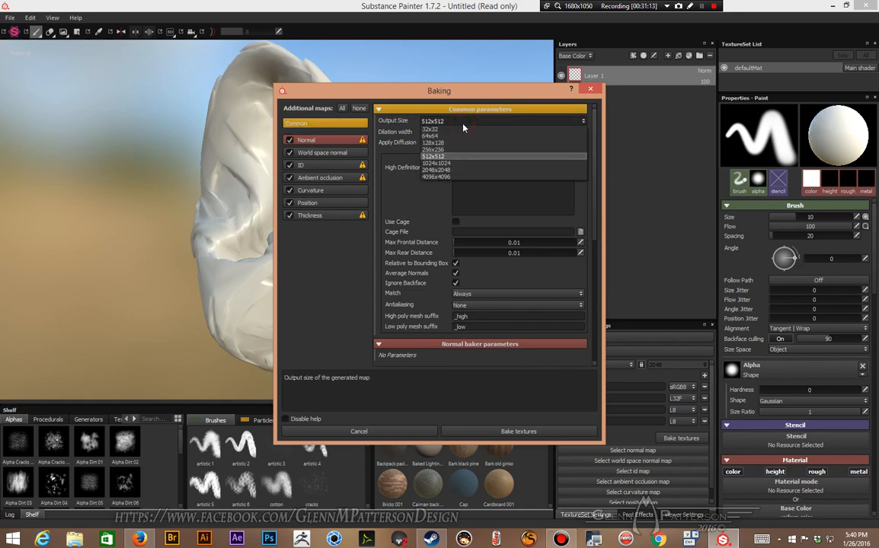
{"action": "left_click", "coordinate": [457, 176]}
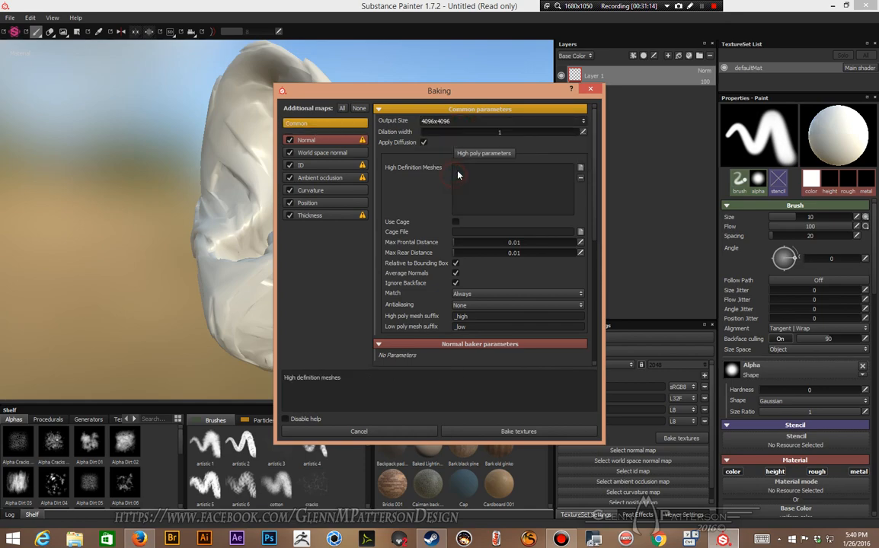
{"action": "left_click", "coordinate": [580, 168]}
{"action": "double_click", "coordinate": [611, 250]}
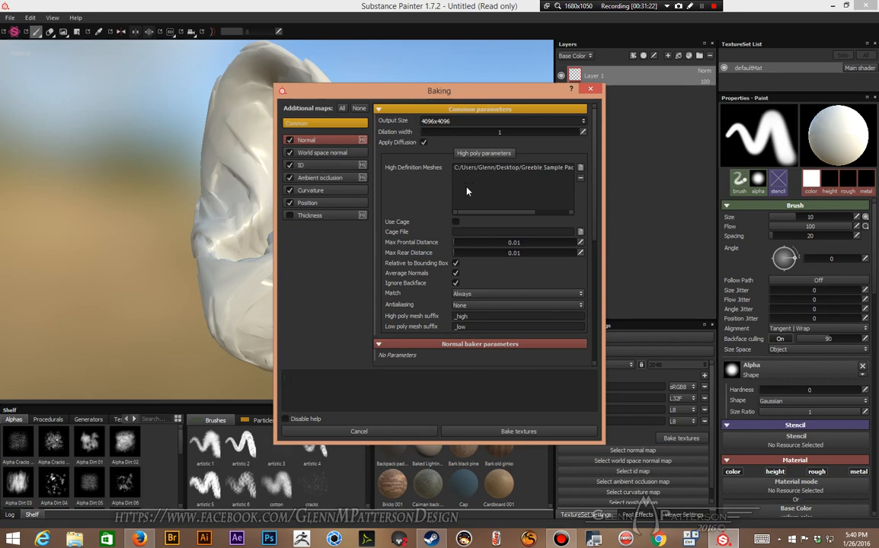
Set the ID baker's color source to Mesh ID.
{"action": "left_click", "coordinate": [326, 166]}
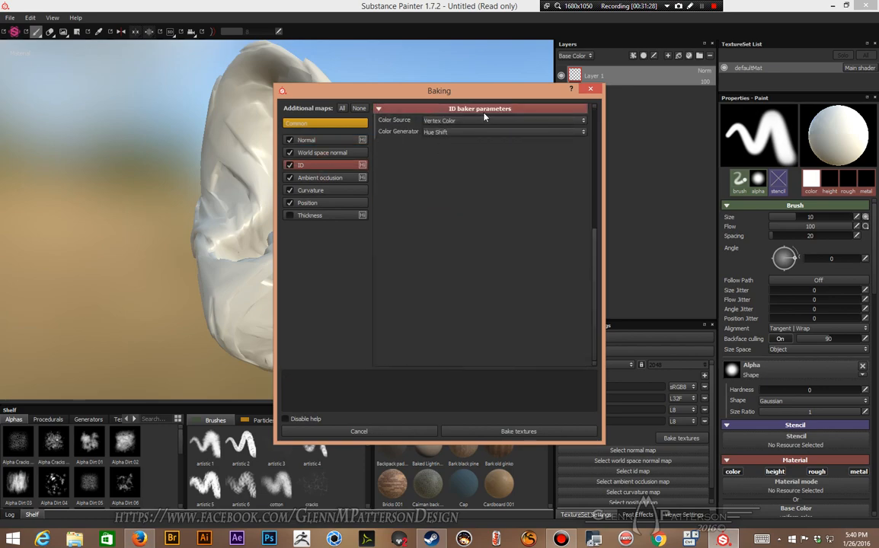
{"action": "left_click", "coordinate": [478, 124]}
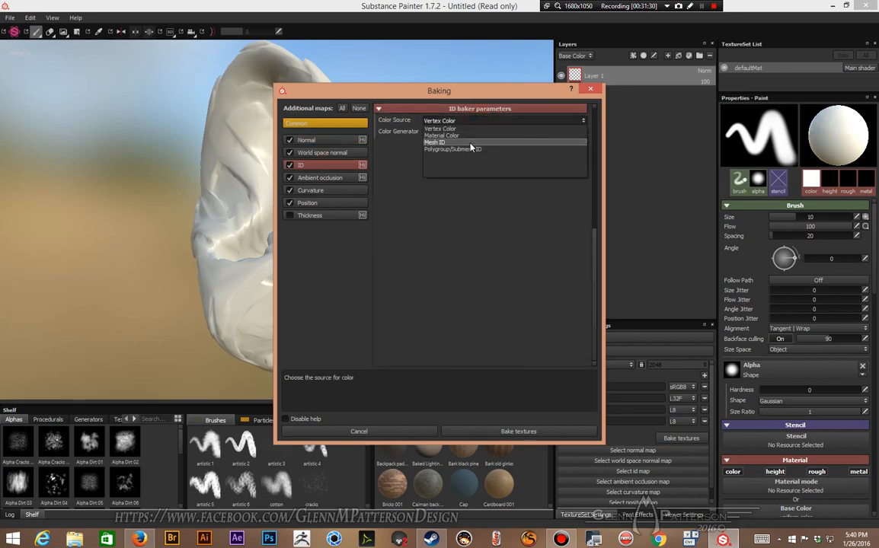
{"action": "left_click", "coordinate": [446, 142]}
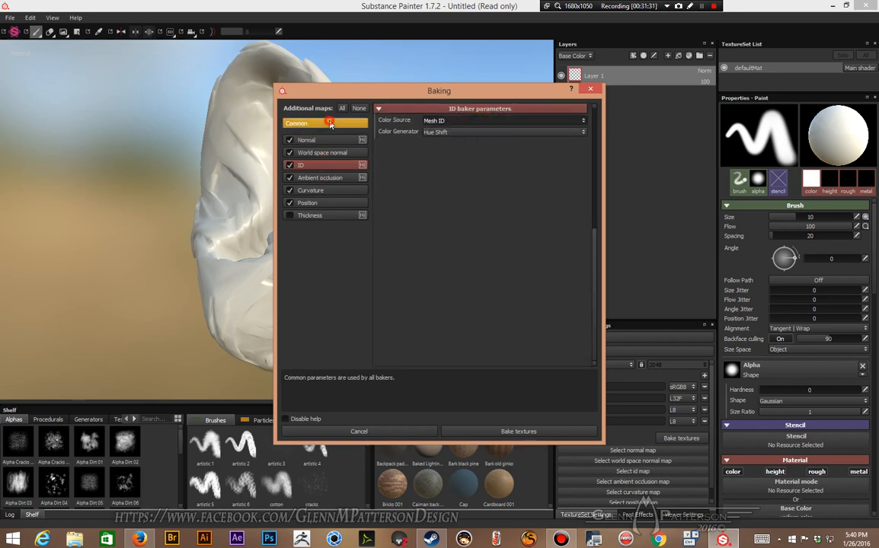
Set the common baking parameters' max frontal and max rear distances to 0.05 and bake the textures.
{"action": "left_click", "coordinate": [305, 124]}
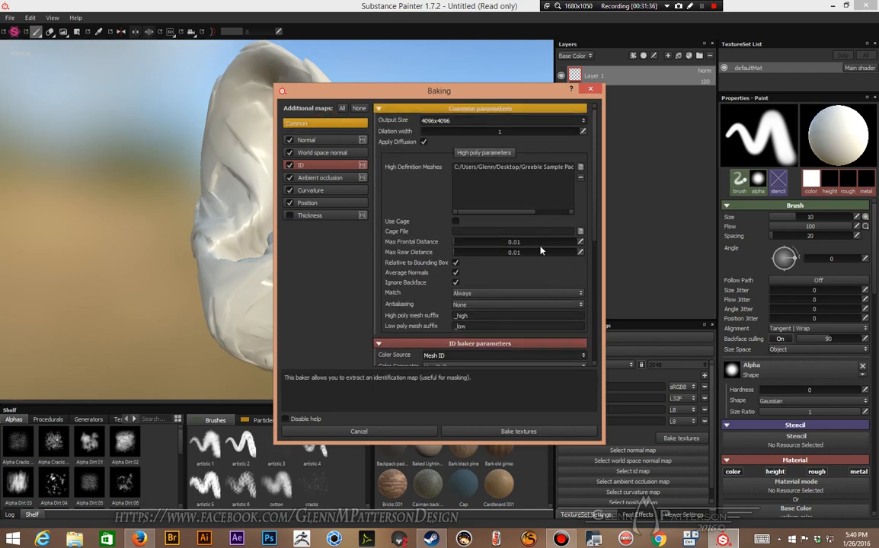
{"action": "left_click", "coordinate": [575, 243]}
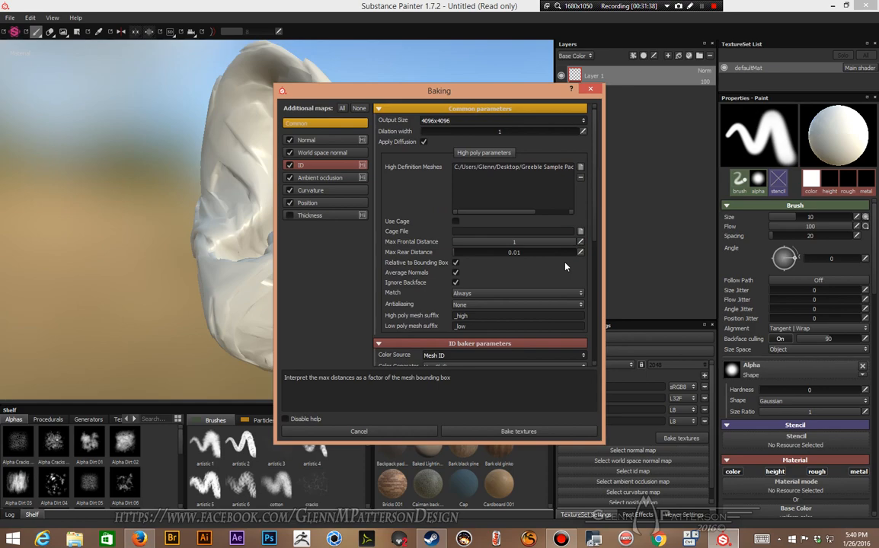
{"action": "left_click", "coordinate": [580, 242]}
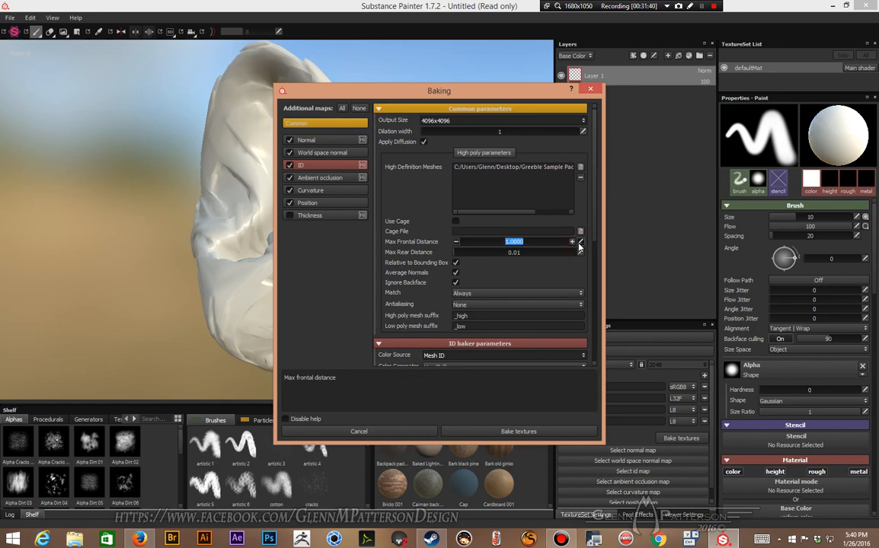
{"action": "type", "text": ".05"}
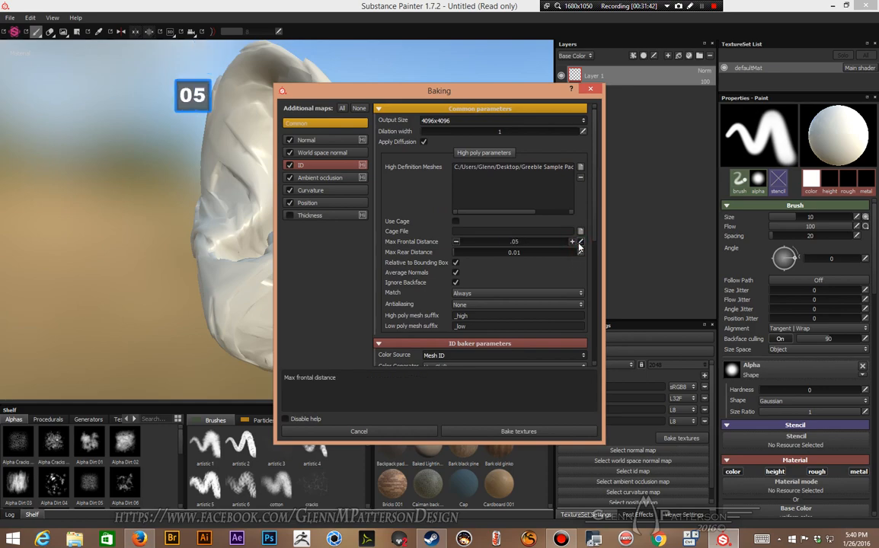
{"action": "key", "text": "Return"}
{"action": "left_click", "coordinate": [581, 251]}
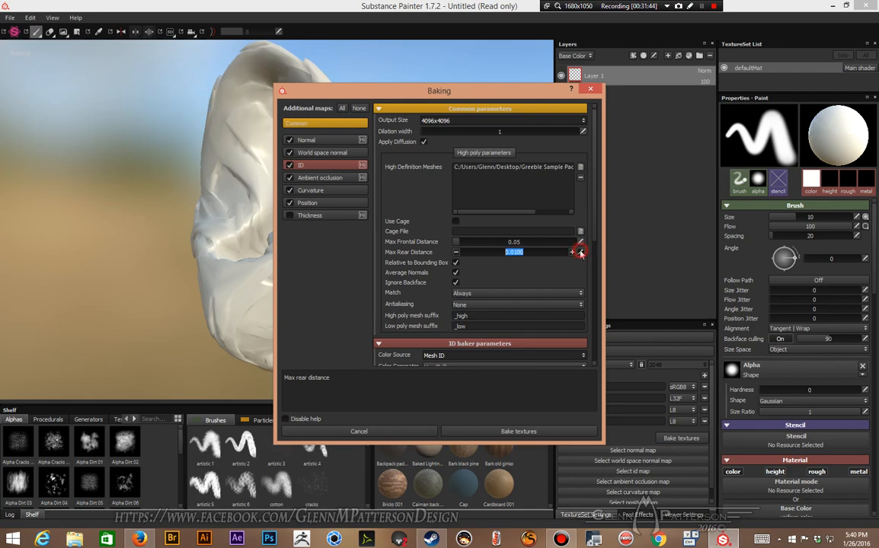
{"action": "type", "text": ".05"}
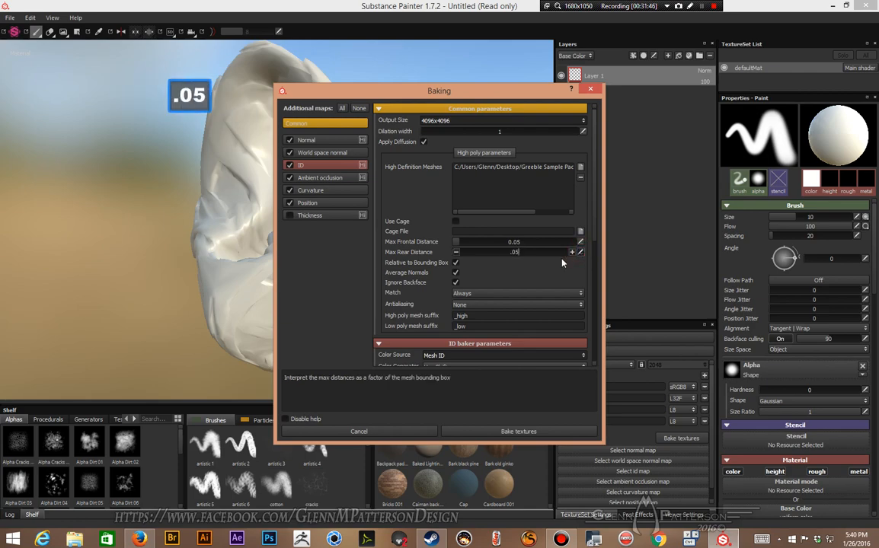
{"action": "key", "text": "Return"}
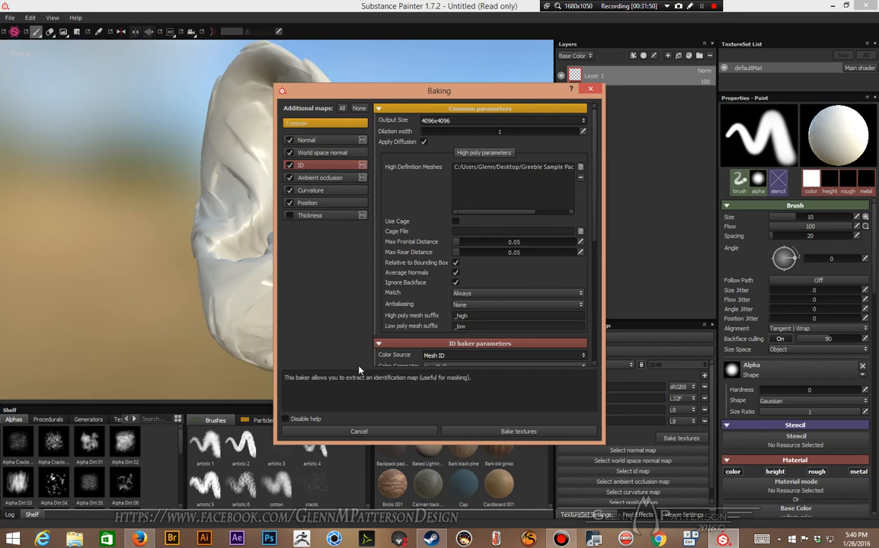
{"action": "left_click", "coordinate": [488, 432]}
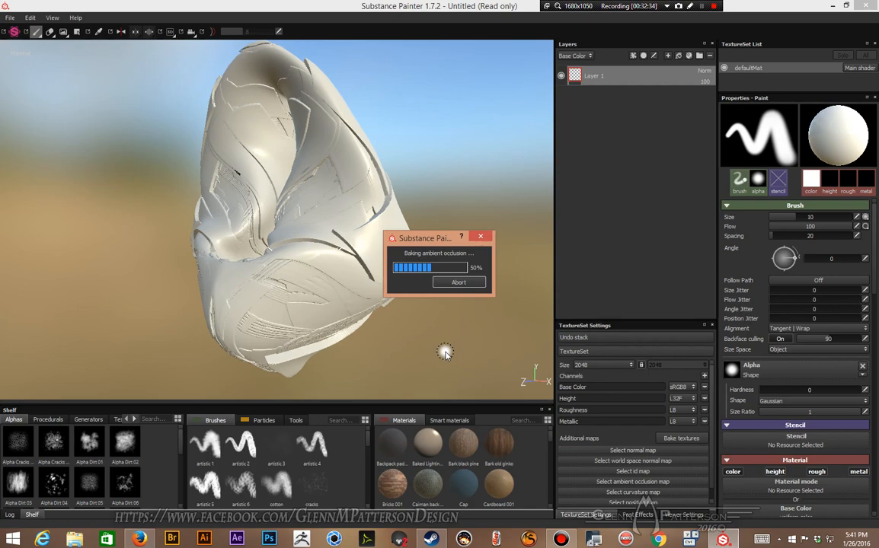
{"action": "key", "text": "F9"}
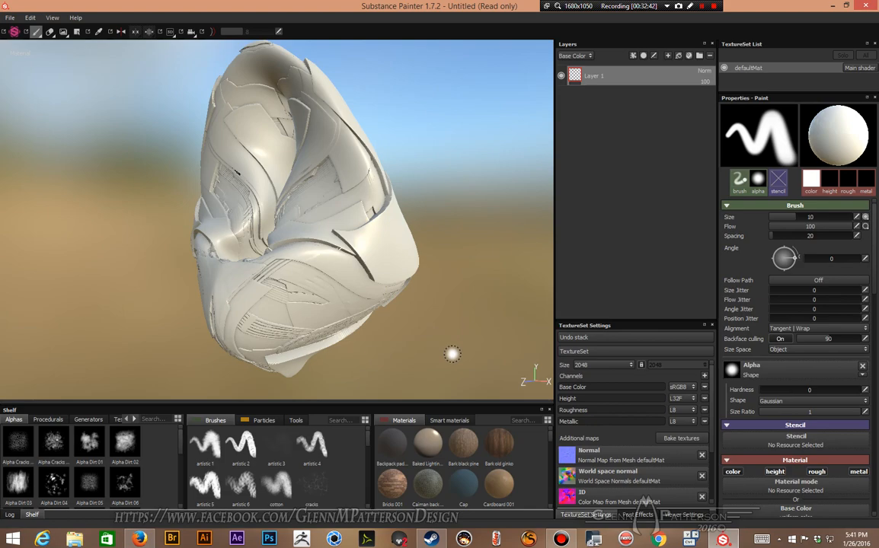
Inspect the baked detail around the model, and add a fill effect to Layer 1.
{"action": "left_click_drag", "start_coordinate": [385, 296], "coordinate": [510, 288], "text": "alt"}
{"action": "right_click_drag", "start_coordinate": [238, 187], "coordinate": [289, 209], "text": "alt"}
{"action": "left_click_drag", "start_coordinate": [353, 244], "coordinate": [270, 252], "text": "alt"}
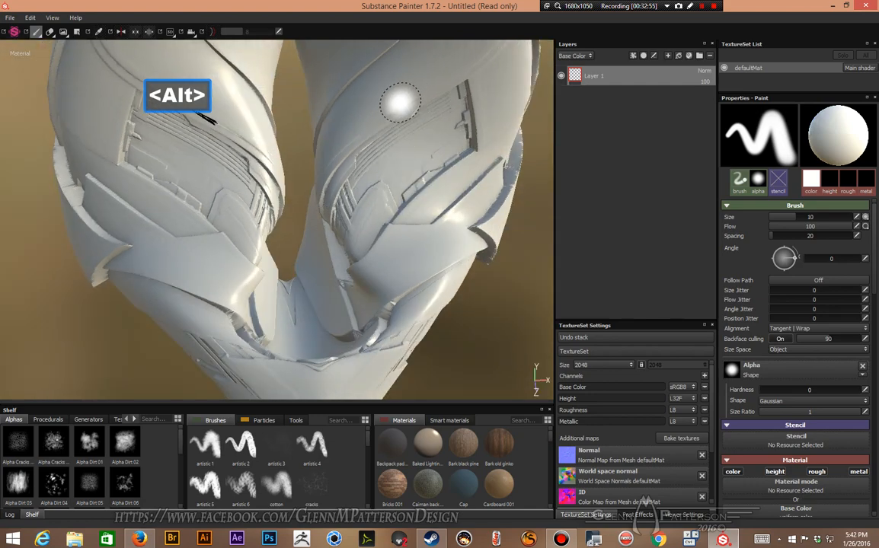
{"action": "left_click_drag", "start_coordinate": [301, 174], "coordinate": [409, 221], "text": "alt"}
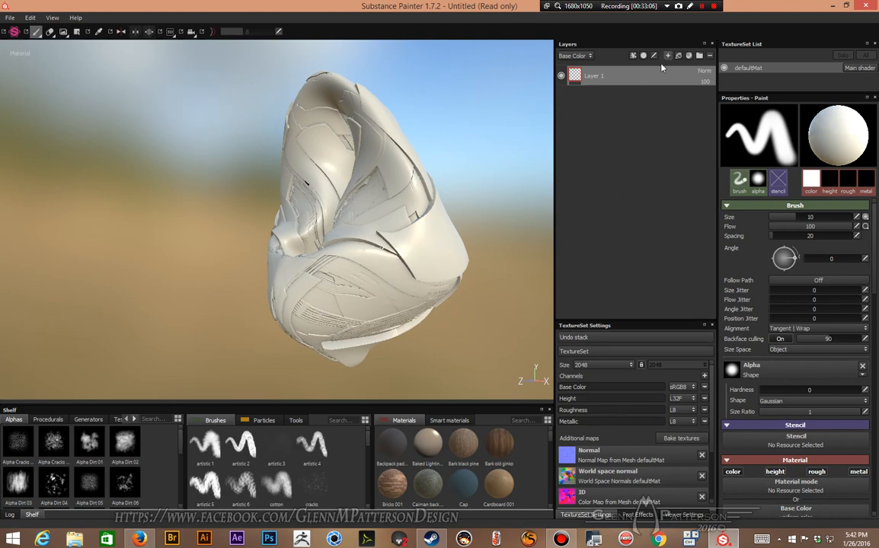
{"action": "right_click", "coordinate": [644, 77]}
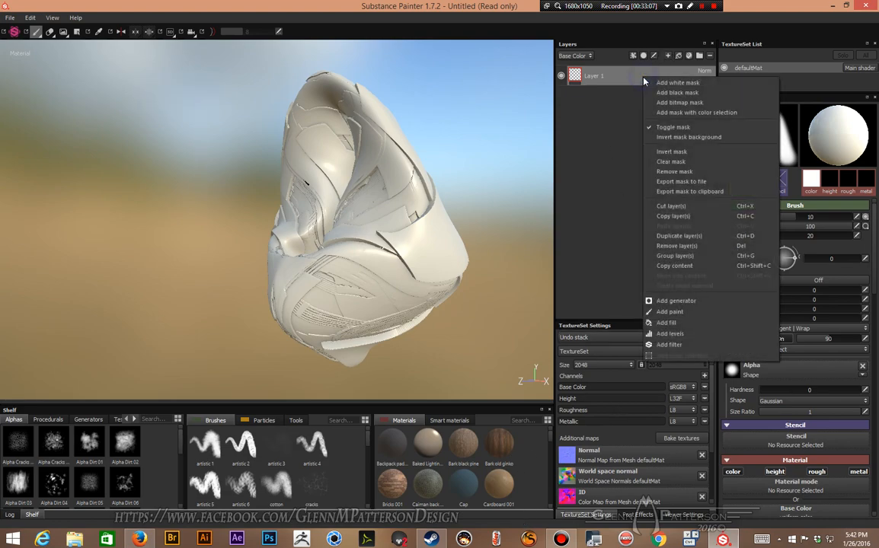
{"action": "left_click", "coordinate": [667, 324]}
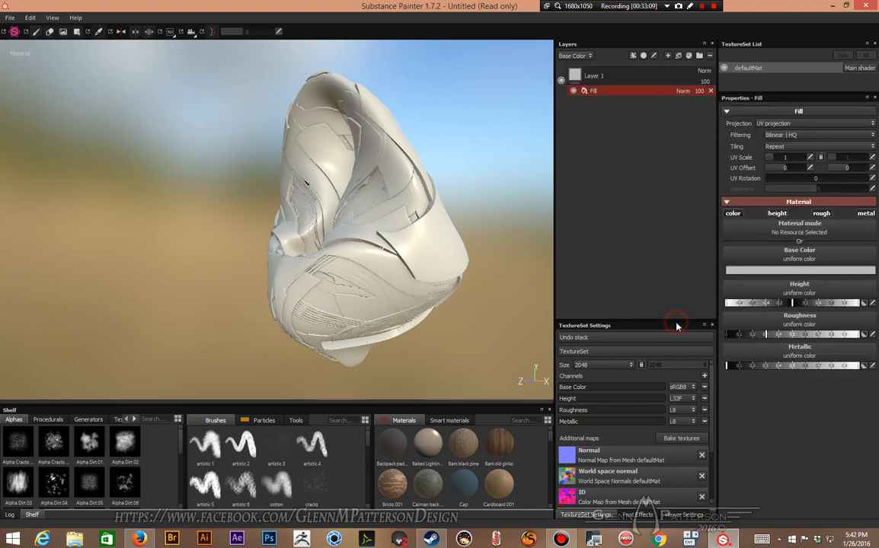
Restrict Layer 1's fill to the color channel by disabling height, rough and metal, and assign the Test8K texture as base color.
{"action": "left_click", "coordinate": [778, 214]}
{"action": "left_click", "coordinate": [820, 214]}
{"action": "left_click", "coordinate": [865, 214]}
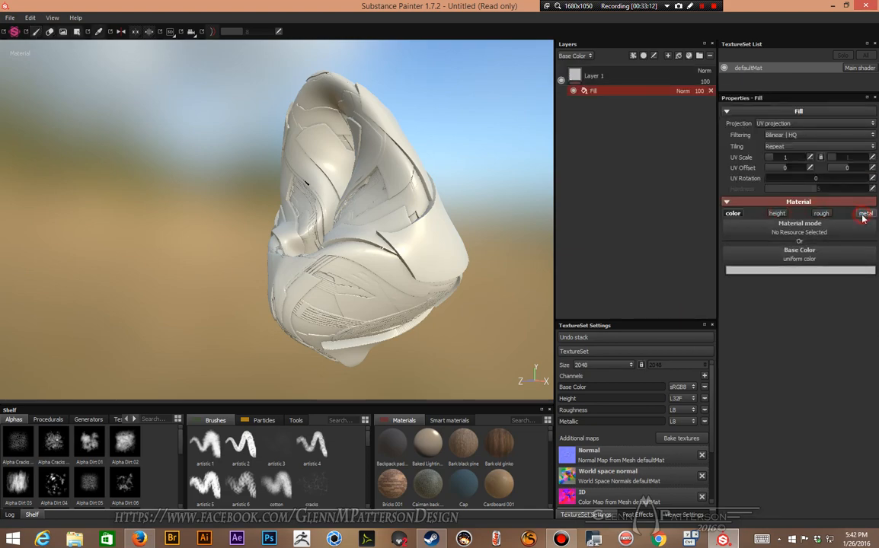
{"action": "left_click", "coordinate": [796, 262]}
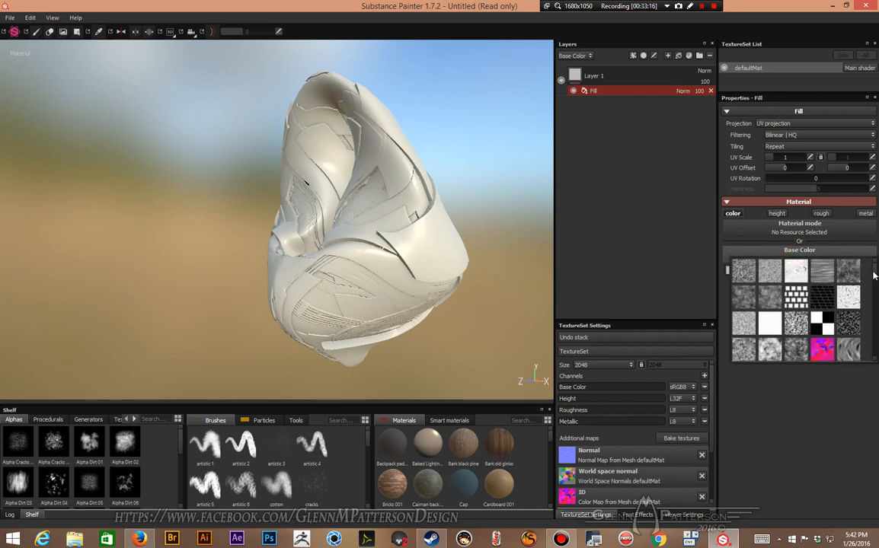
{"action": "left_click_drag", "start_coordinate": [874, 275], "coordinate": [873, 361]}
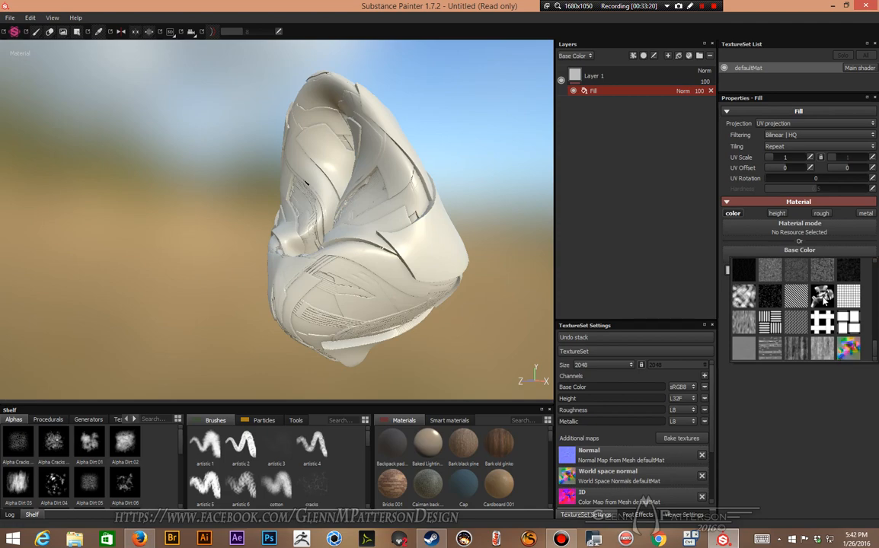
{"action": "left_click", "coordinate": [822, 298]}
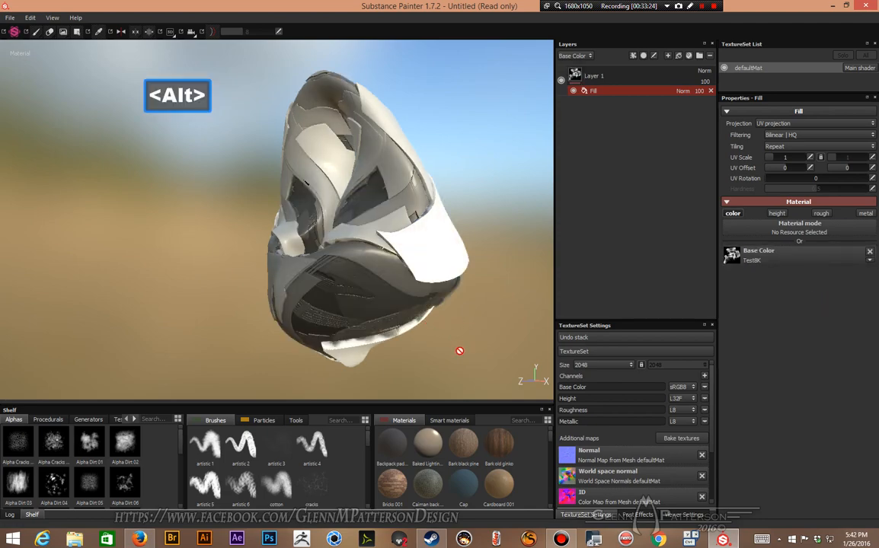
Add the T800_Metal smart material above Layer 1 and collapse its layer folder.
{"action": "left_click_drag", "start_coordinate": [459, 353], "coordinate": [479, 348], "text": "alt"}
{"action": "left_click_drag", "start_coordinate": [490, 203], "coordinate": [427, 206], "text": "alt"}
{"action": "left_click", "coordinate": [450, 420]}
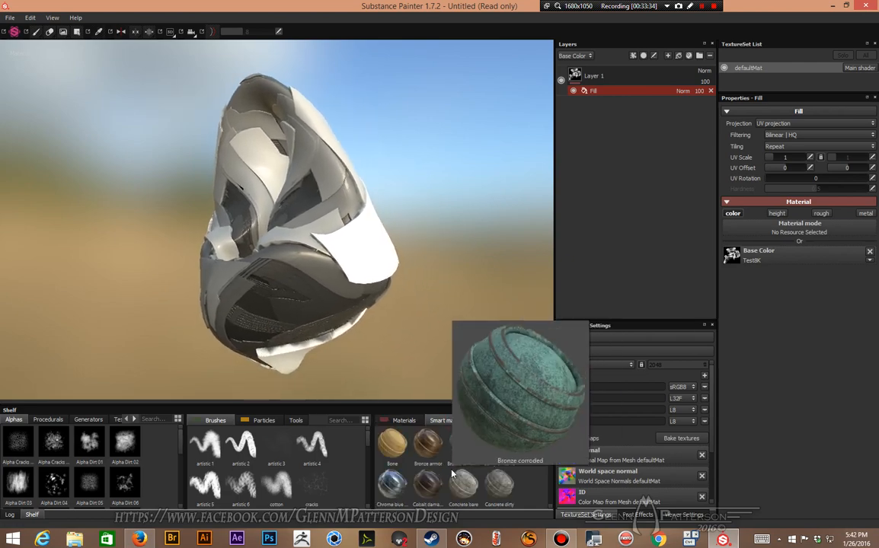
{"action": "scroll", "coordinate": [469, 464], "scroll_direction": "down", "scroll_amount": 5}
{"action": "scroll", "coordinate": [465, 469], "scroll_direction": "down", "scroll_amount": 3}
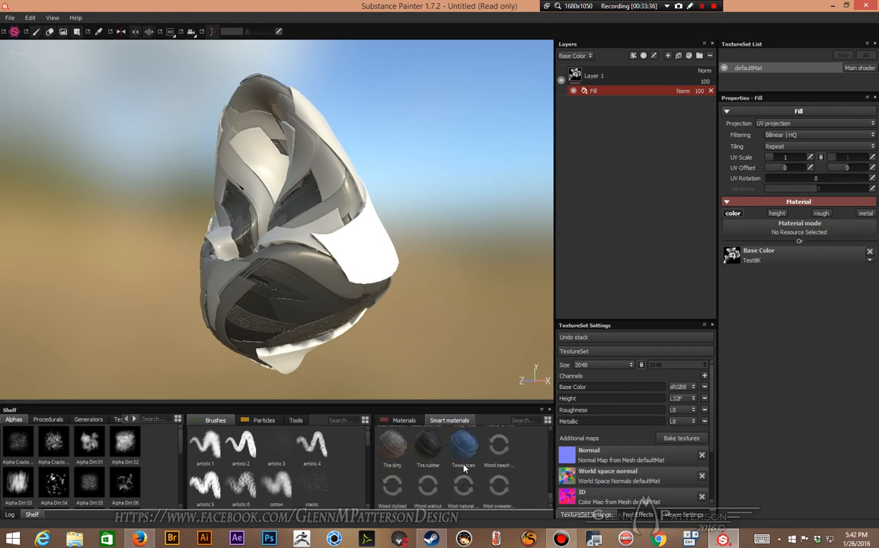
{"action": "scroll", "coordinate": [470, 470], "scroll_direction": "up", "scroll_amount": 2}
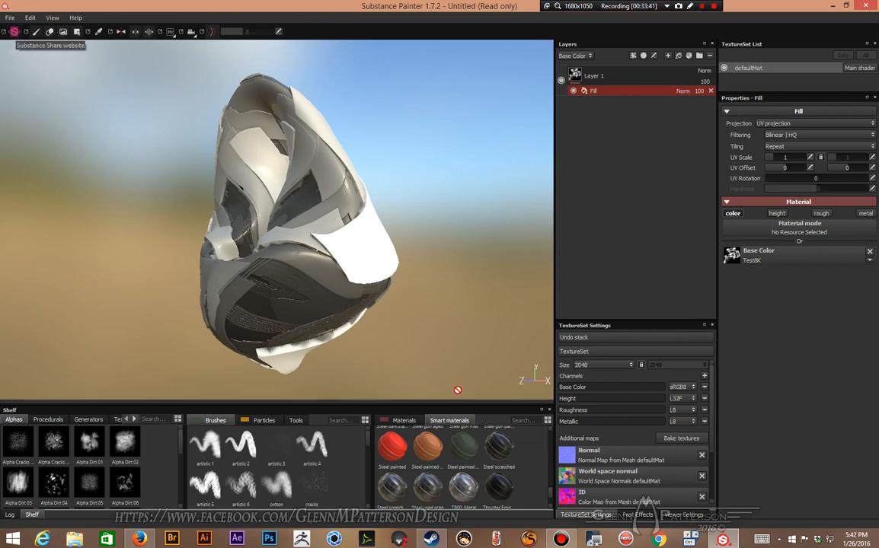
{"action": "mouse_move", "coordinate": [463, 500]}
{"action": "left_click_drag", "start_coordinate": [462, 499], "coordinate": [626, 74]}
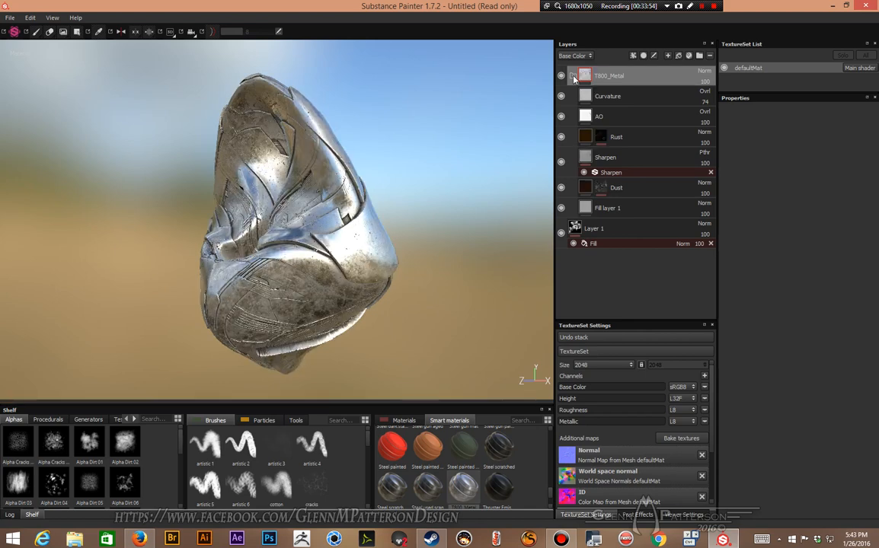
{"action": "left_click", "coordinate": [572, 76]}
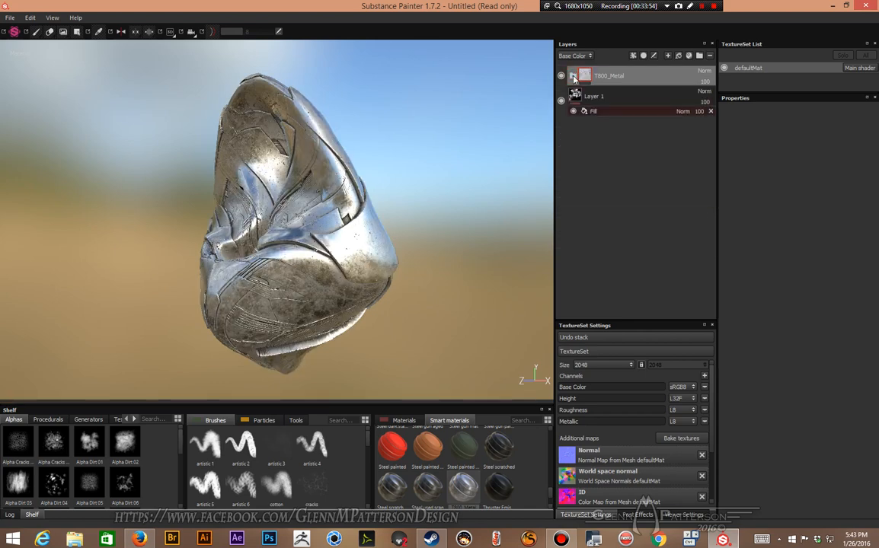
Give T800_Metal a color selection mask and pick the red ID color (R 255, G 0, B 29).
{"action": "right_click", "coordinate": [656, 73]}
{"action": "left_click", "coordinate": [683, 108]}
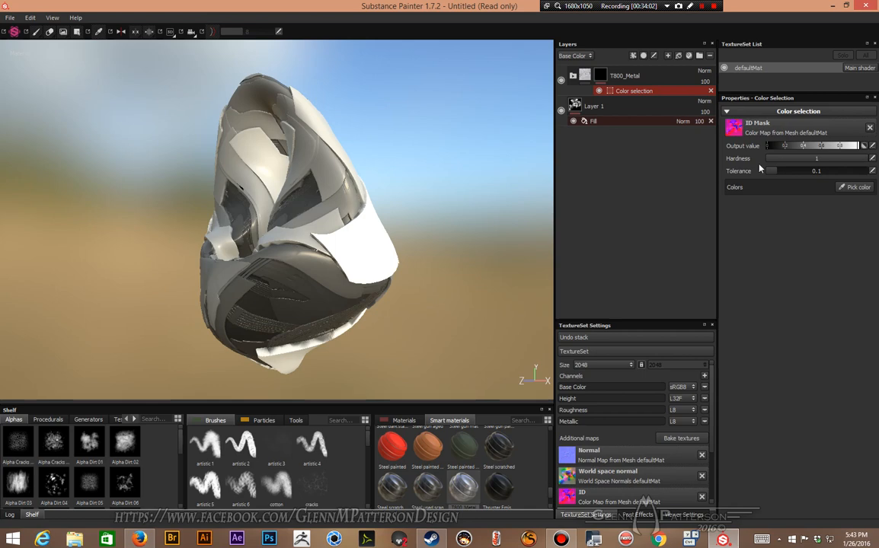
{"action": "left_click", "coordinate": [851, 190]}
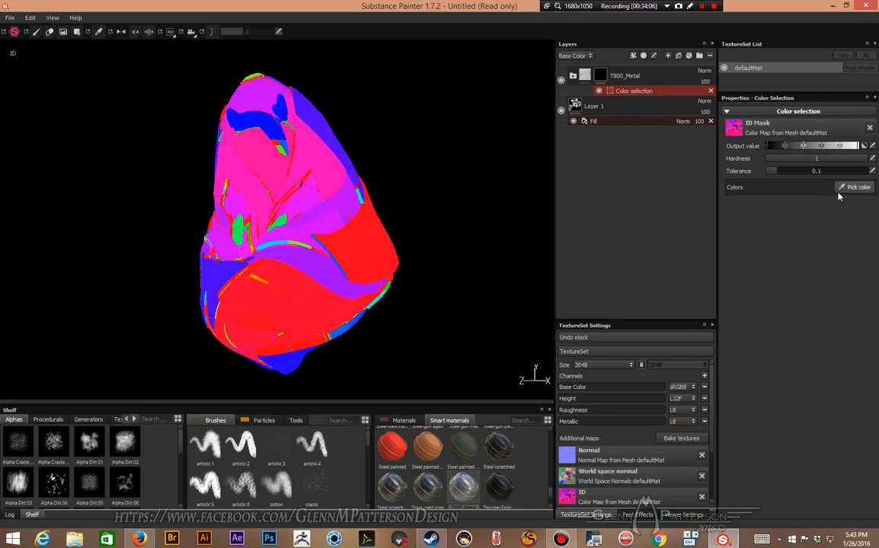
{"action": "left_click", "coordinate": [372, 233]}
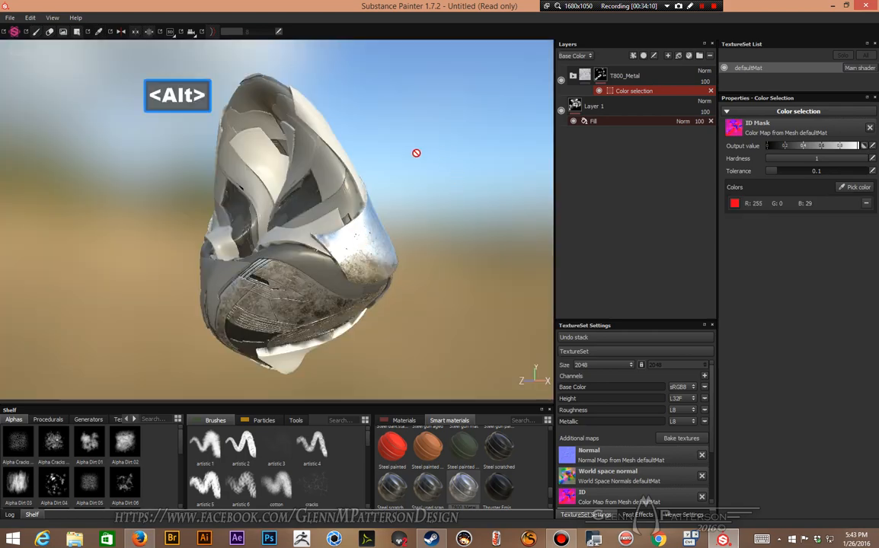
Try adding magenta (208, 0, 255) and blue-violet (81, 0, 255) to the T800_Metal mask, and delete its color selection.
{"action": "left_click_drag", "start_coordinate": [416, 151], "coordinate": [497, 174], "text": "alt"}
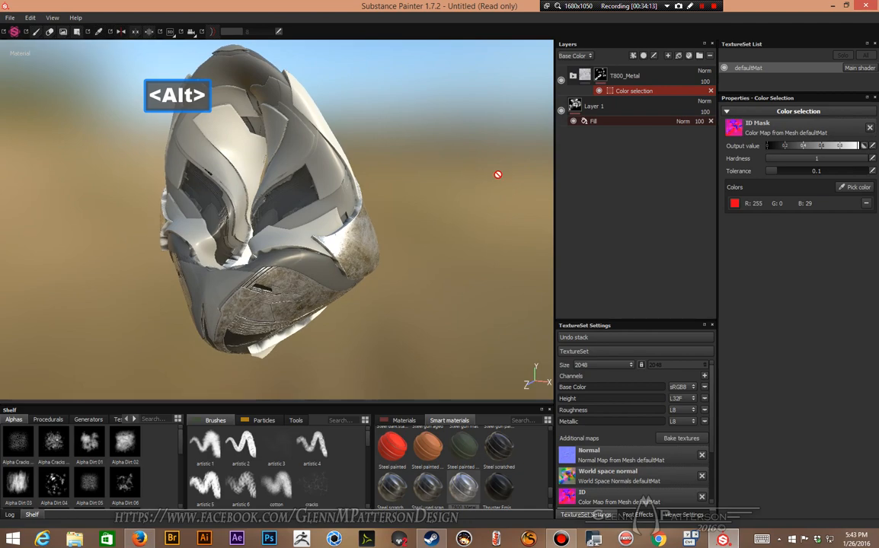
{"action": "left_click", "coordinate": [856, 186]}
{"action": "left_click", "coordinate": [247, 206]}
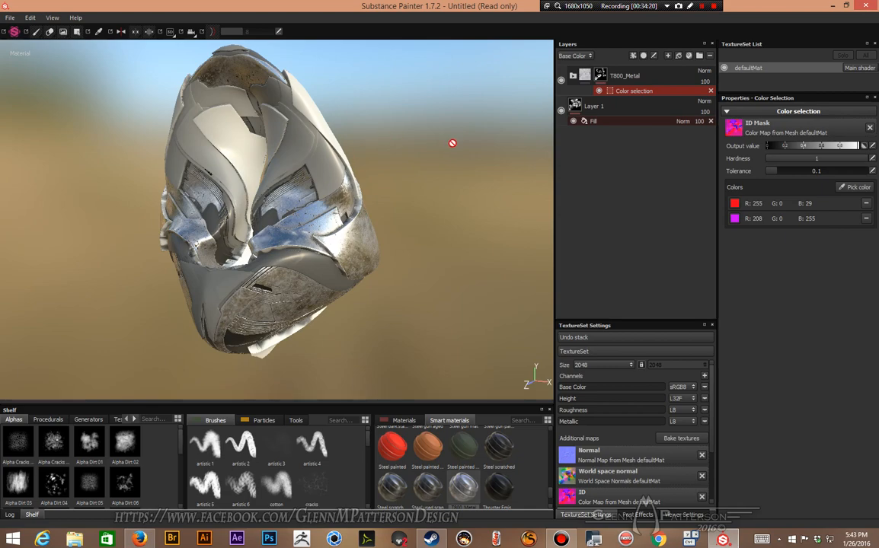
{"action": "key", "text": "alt"}
{"action": "left_click_drag", "start_coordinate": [444, 145], "coordinate": [409, 165], "text": "alt"}
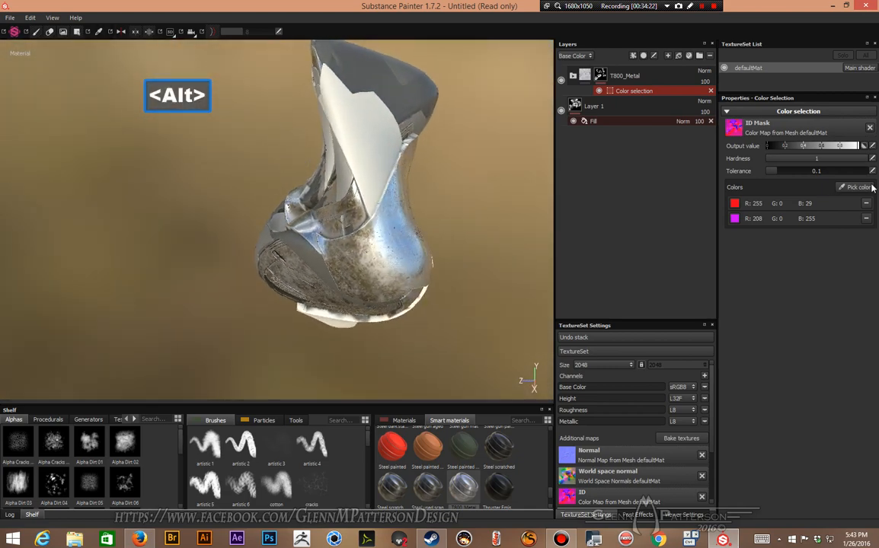
{"action": "left_click", "coordinate": [858, 188]}
{"action": "left_click", "coordinate": [338, 118]}
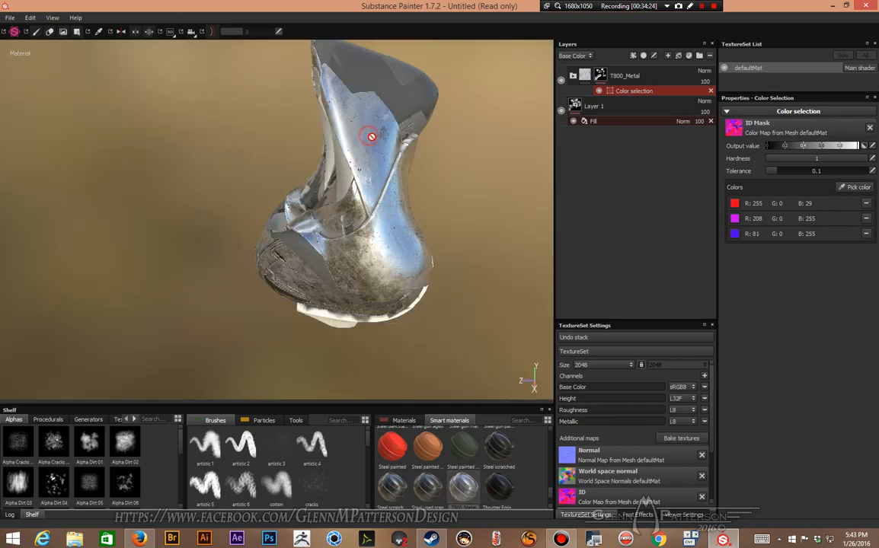
{"action": "left_click_drag", "start_coordinate": [254, 314], "coordinate": [413, 288], "text": "alt"}
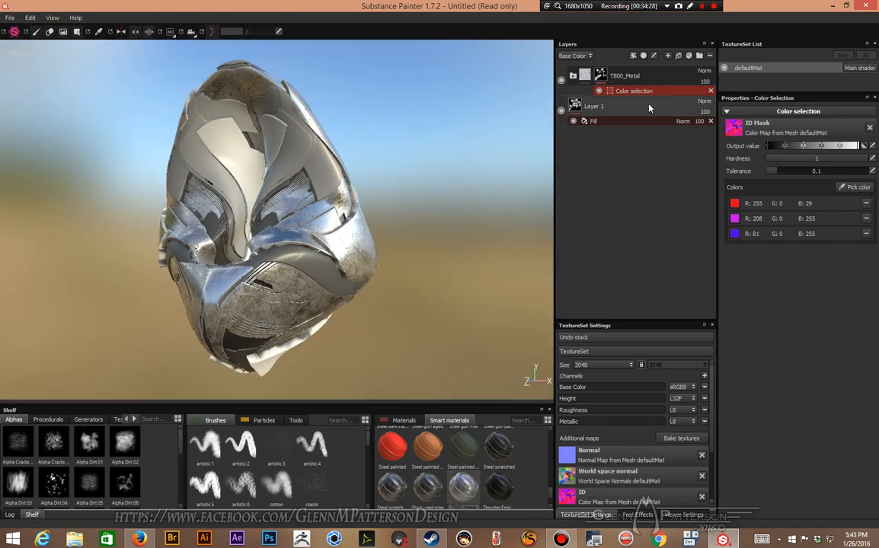
{"action": "left_click", "coordinate": [709, 90]}
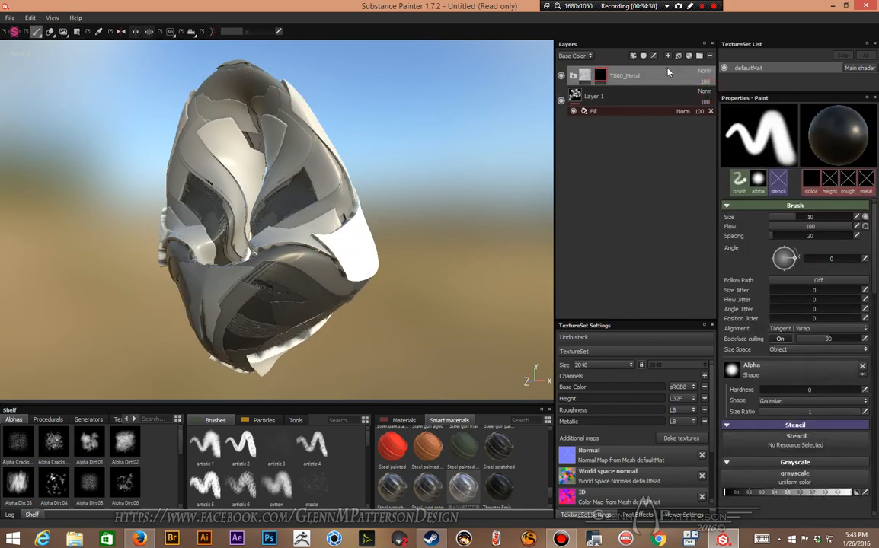
Mask T800_Metal with a color selection using the pink (255, 0, 185) and magenta (208, 0, 255) ID colors.
{"action": "right_click", "coordinate": [600, 75]}
{"action": "left_click", "coordinate": [681, 111]}
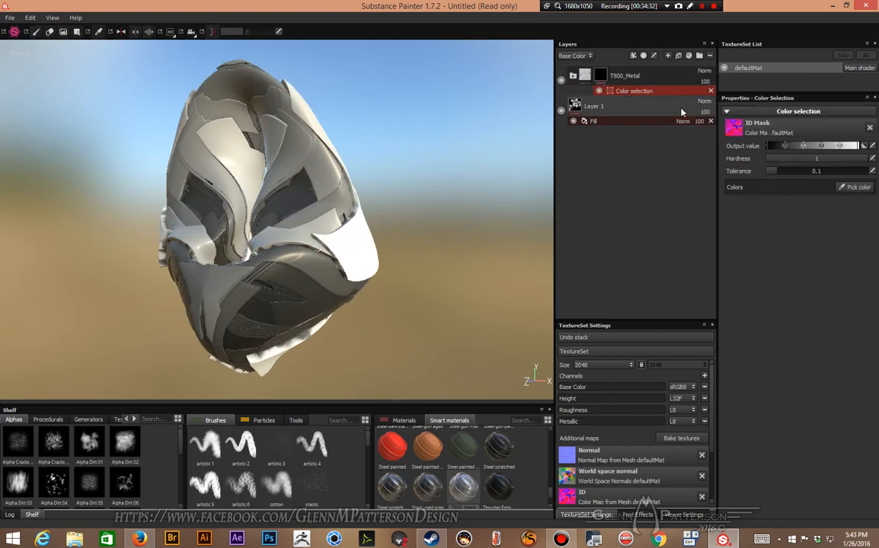
{"action": "left_click", "coordinate": [858, 188]}
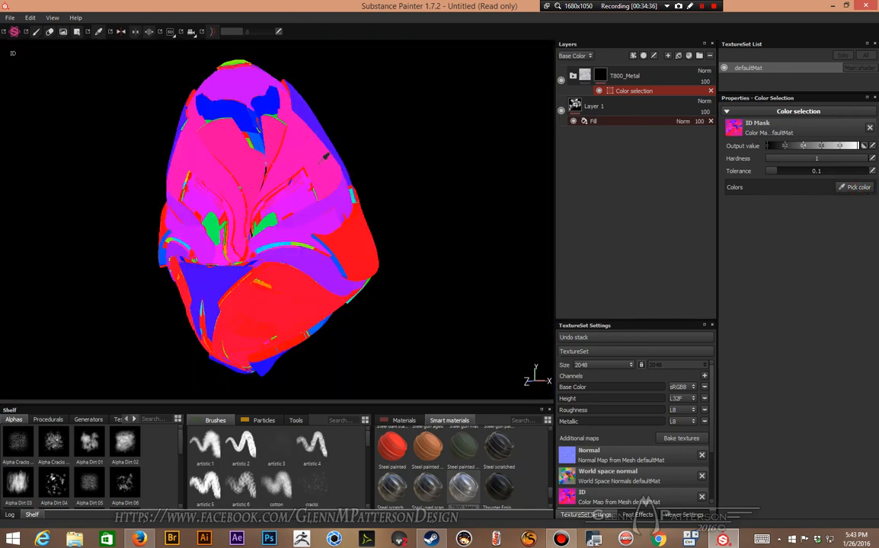
{"action": "left_click", "coordinate": [316, 164]}
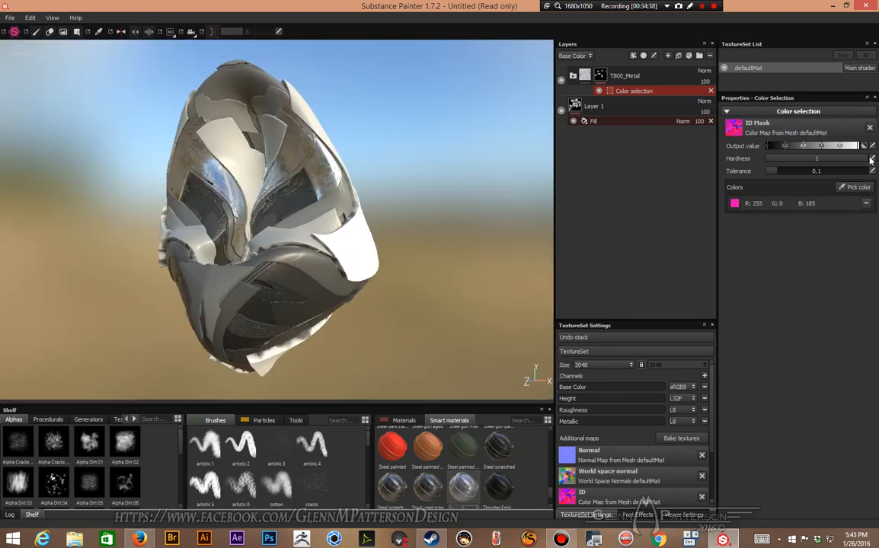
{"action": "left_click", "coordinate": [856, 189]}
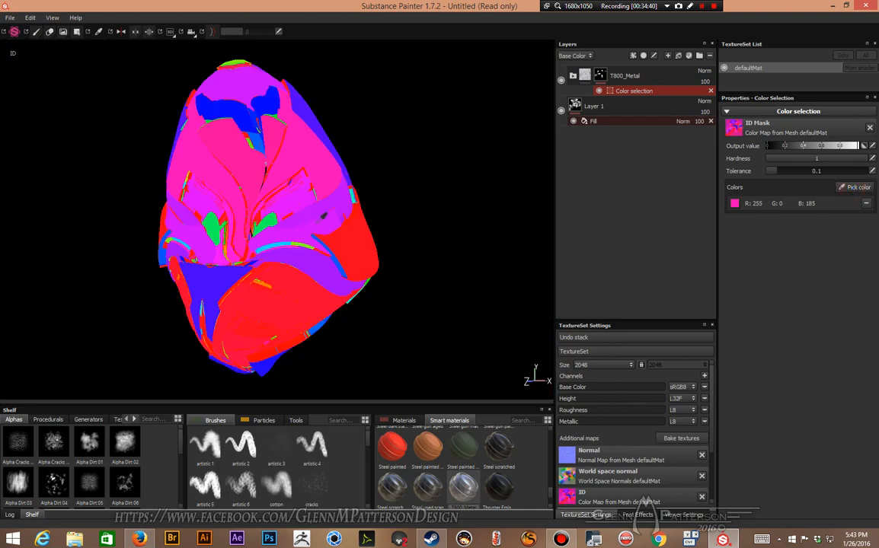
{"action": "left_click", "coordinate": [291, 191]}
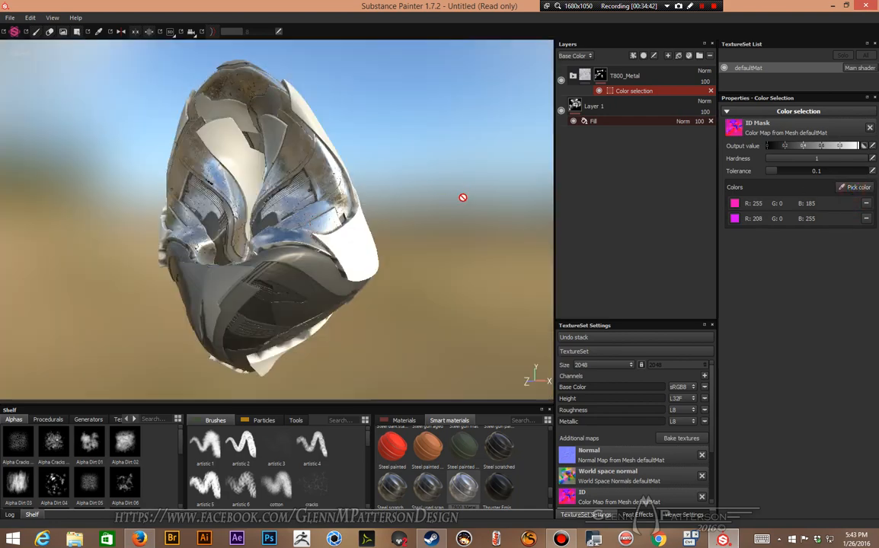
Add the yellow Machinery smart material above T800_Metal in the layer stack.
{"action": "left_click_drag", "start_coordinate": [461, 200], "coordinate": [433, 198], "text": "alt"}
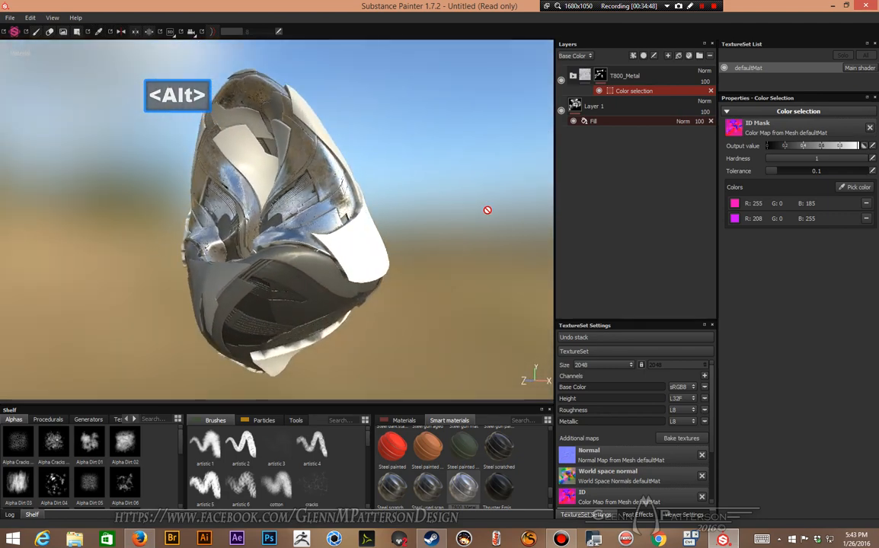
{"action": "scroll", "coordinate": [460, 472], "scroll_direction": "down", "scroll_amount": 3}
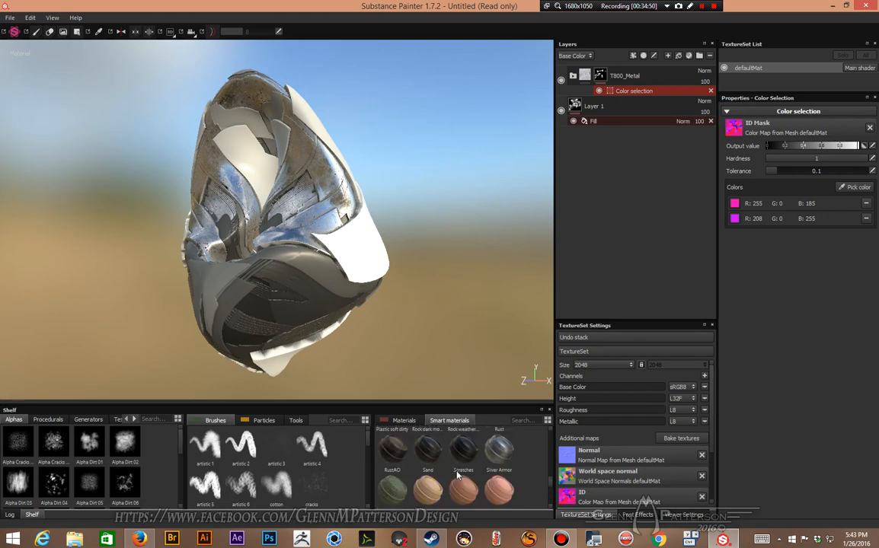
{"action": "scroll", "coordinate": [457, 473], "scroll_direction": "up", "scroll_amount": 3}
{"action": "scroll", "coordinate": [441, 473], "scroll_direction": "up", "scroll_amount": 10}
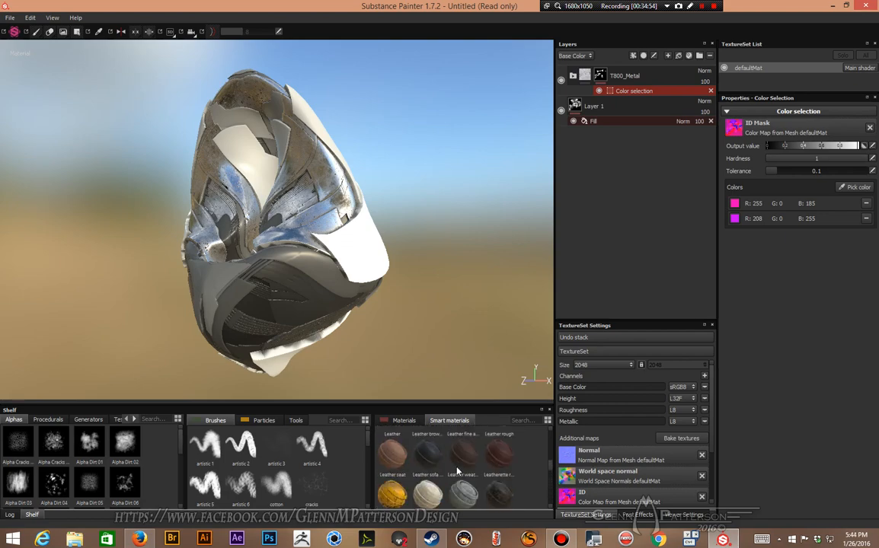
{"action": "left_click_drag", "start_coordinate": [393, 491], "coordinate": [599, 72]}
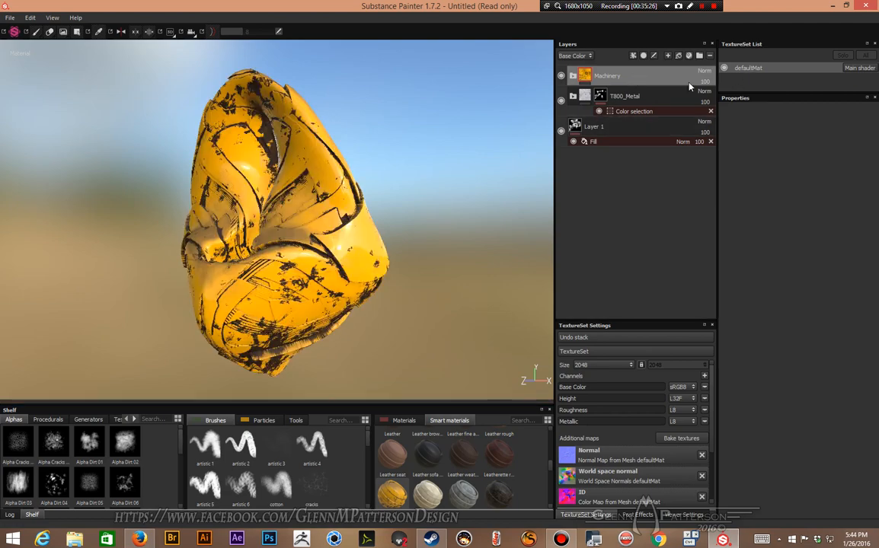
Mask Machinery with a color selection using the red (255, 0, 29), blue-violet (81, 0, 255) and pink (255, 0, 156) ID colors.
{"action": "right_click", "coordinate": [638, 73]}
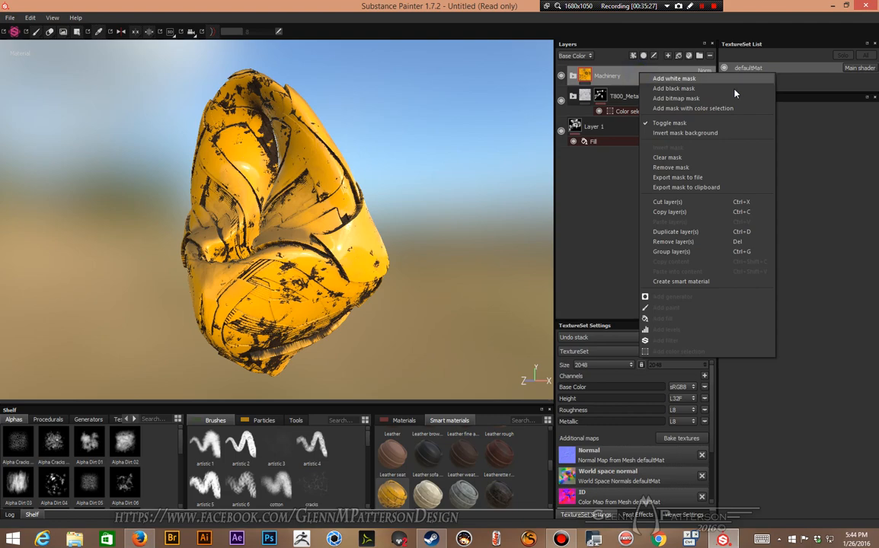
{"action": "left_click", "coordinate": [697, 109]}
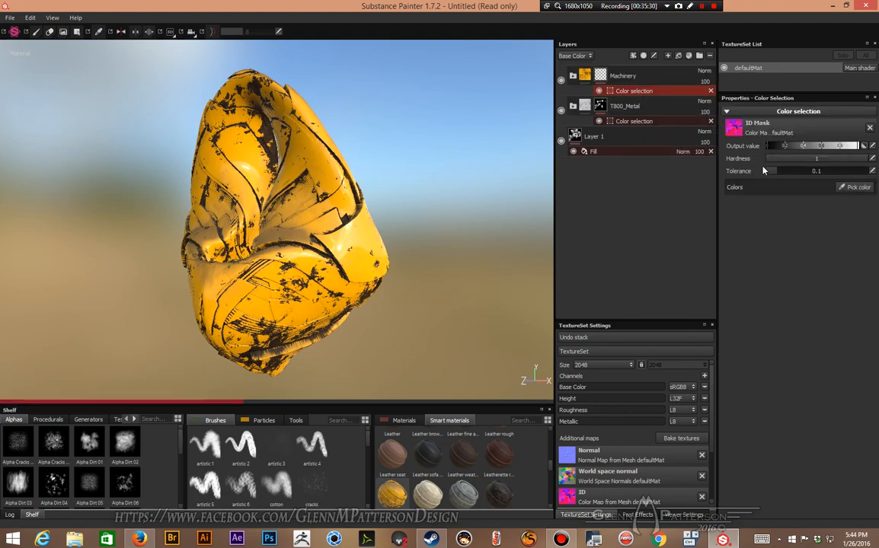
{"action": "left_click", "coordinate": [850, 187]}
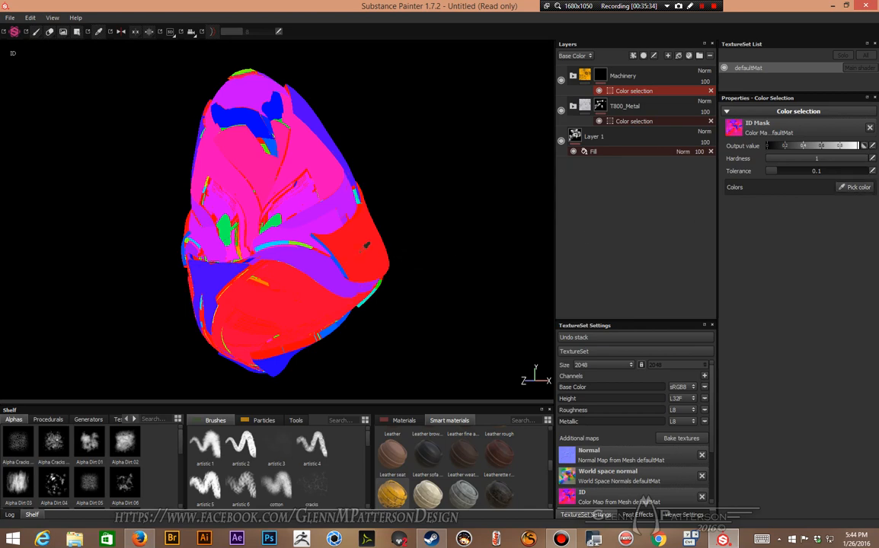
{"action": "left_click", "coordinate": [366, 245]}
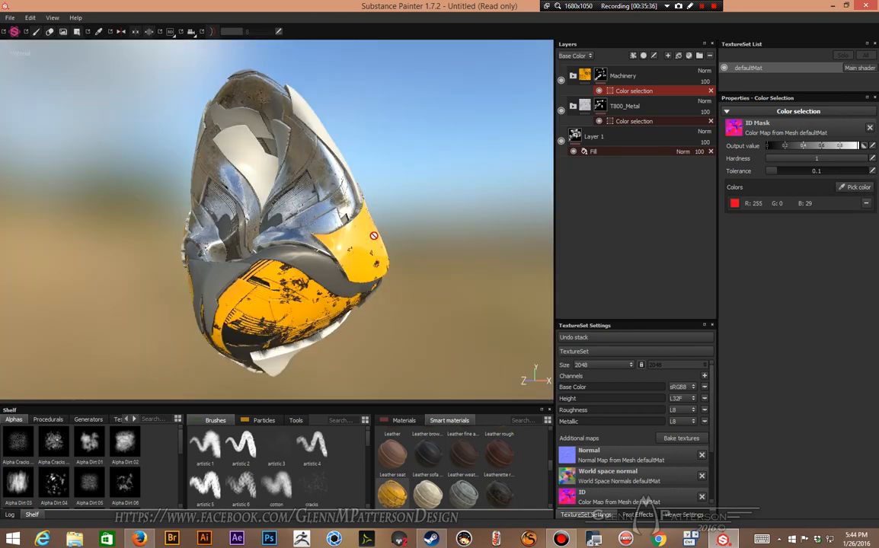
{"action": "left_click", "coordinate": [855, 188]}
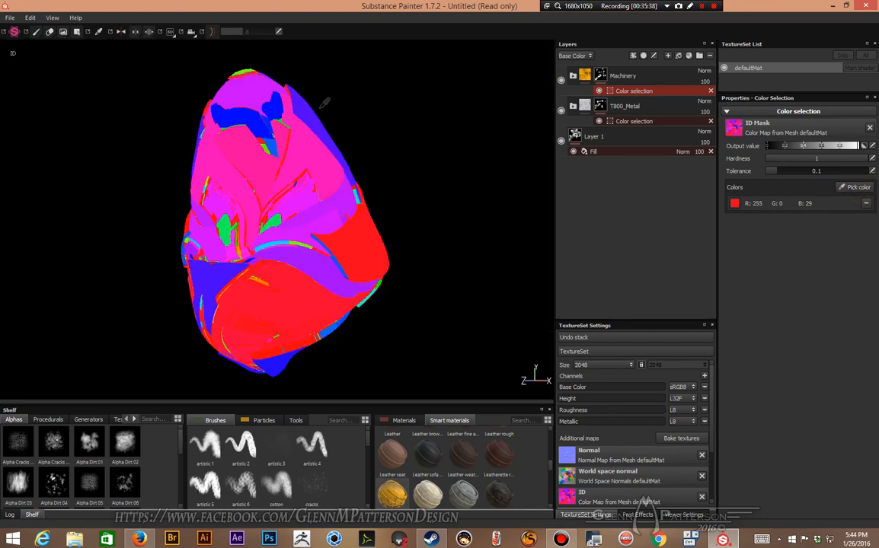
{"action": "left_click", "coordinate": [278, 97]}
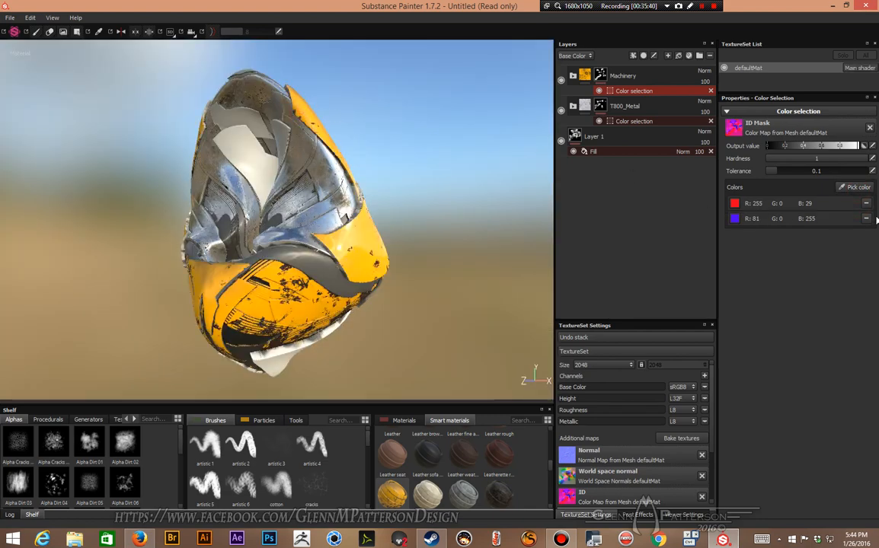
{"action": "left_click", "coordinate": [855, 187]}
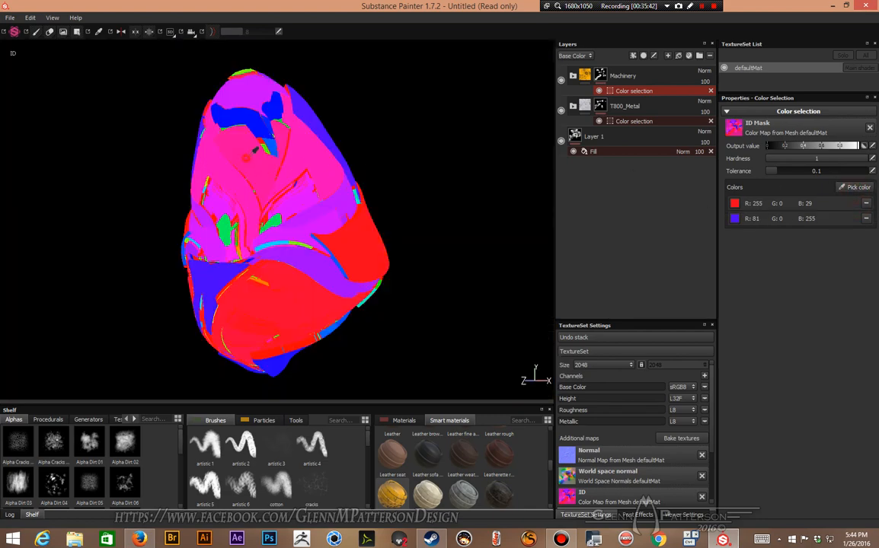
{"action": "left_click", "coordinate": [256, 147]}
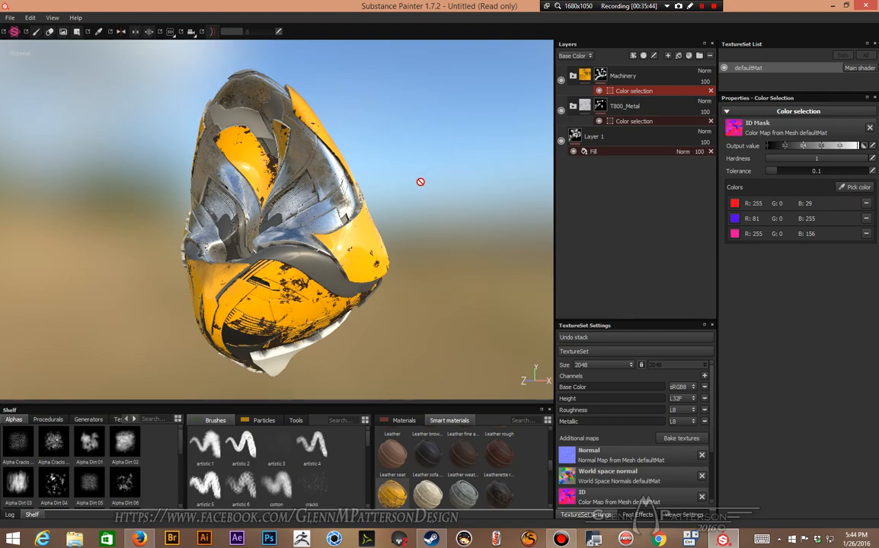
Add the blue (3, 0, 255) and (32, 0, 255) ID colors to the Machinery layer's color selection.
{"action": "left_click_drag", "start_coordinate": [420, 183], "coordinate": [508, 204], "text": "alt"}
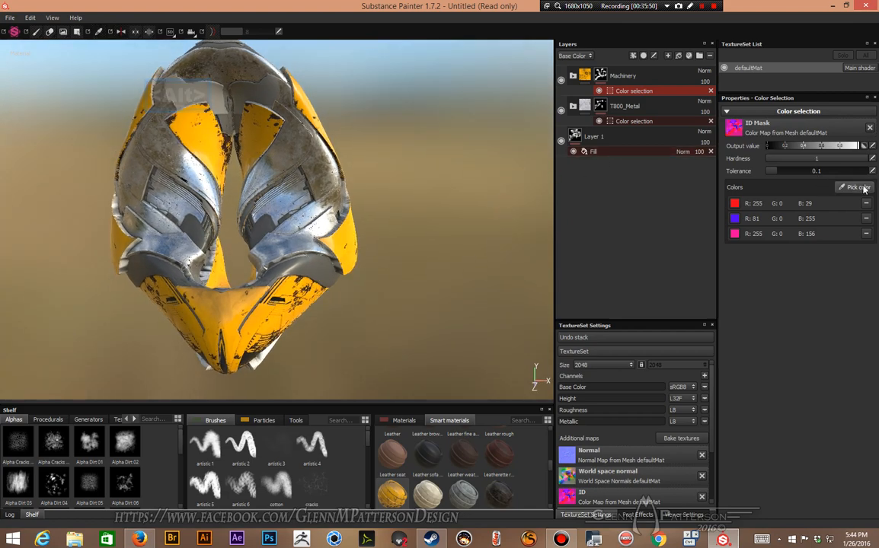
{"action": "key", "text": "b"}
{"action": "left_click", "coordinate": [198, 94]}
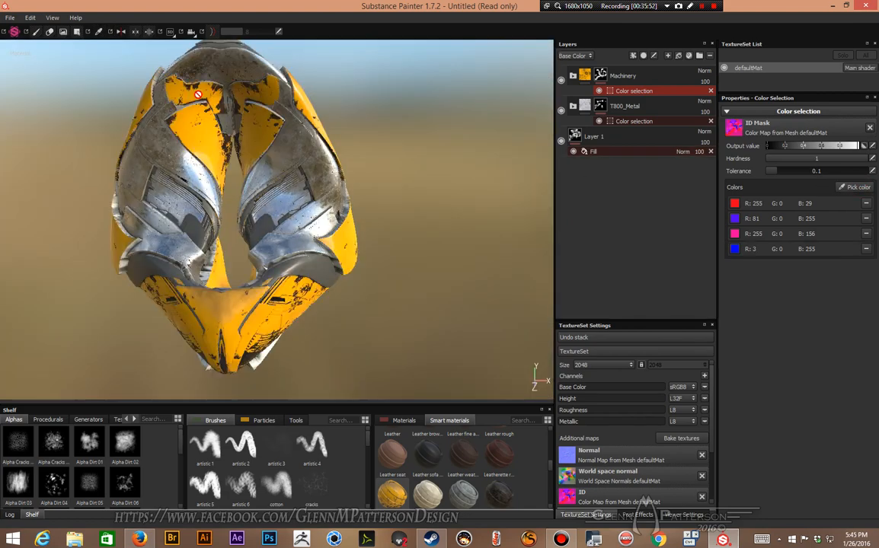
{"action": "left_click_drag", "start_coordinate": [412, 190], "coordinate": [601, 115], "text": "alt"}
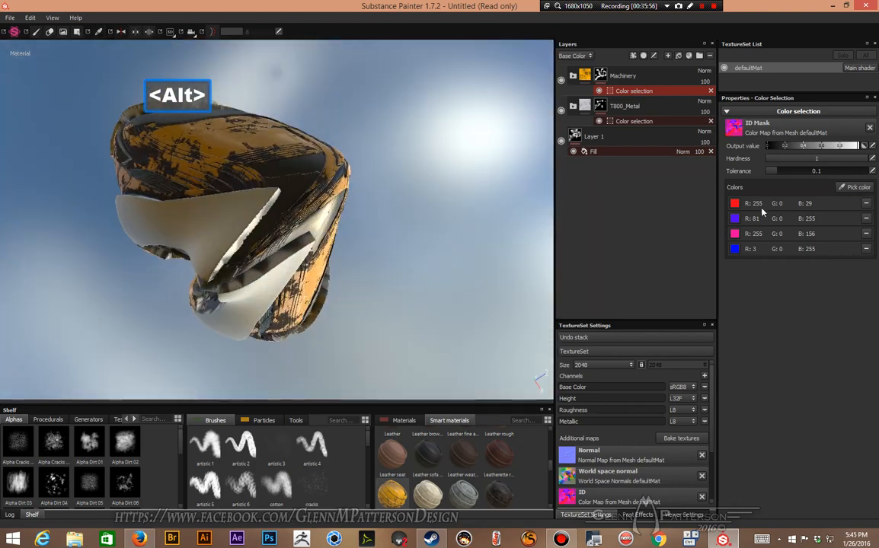
{"action": "left_click", "coordinate": [864, 190]}
{"action": "left_click", "coordinate": [217, 216]}
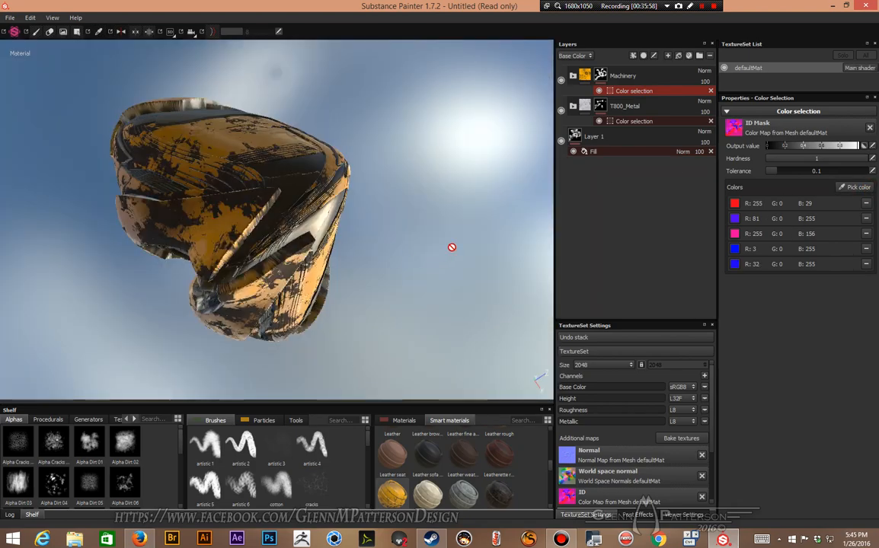
{"action": "left_click_drag", "start_coordinate": [478, 218], "coordinate": [374, 343], "text": "alt"}
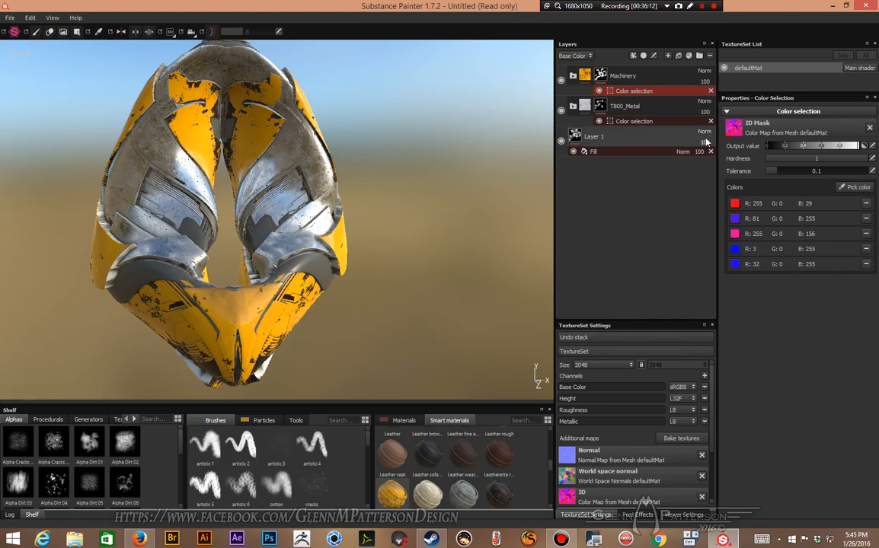
Hide Layer 1 and strip T800_Metal of its color selection and mask.
{"action": "left_click", "coordinate": [561, 142]}
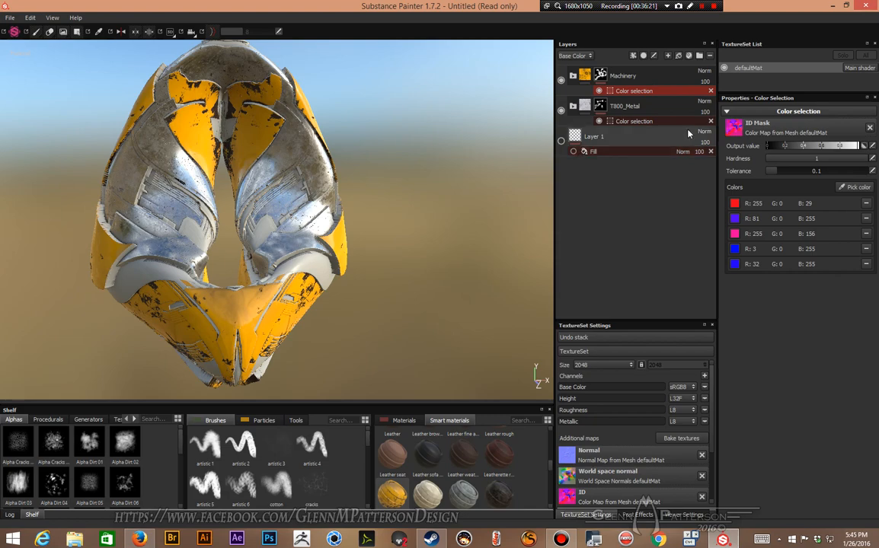
{"action": "left_click", "coordinate": [711, 121]}
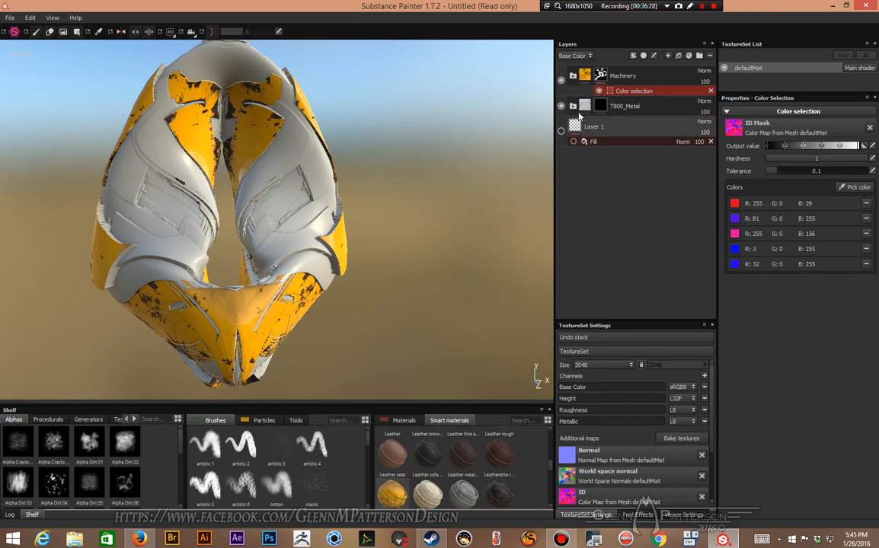
{"action": "left_click_drag", "start_coordinate": [579, 116], "coordinate": [536, 133]}
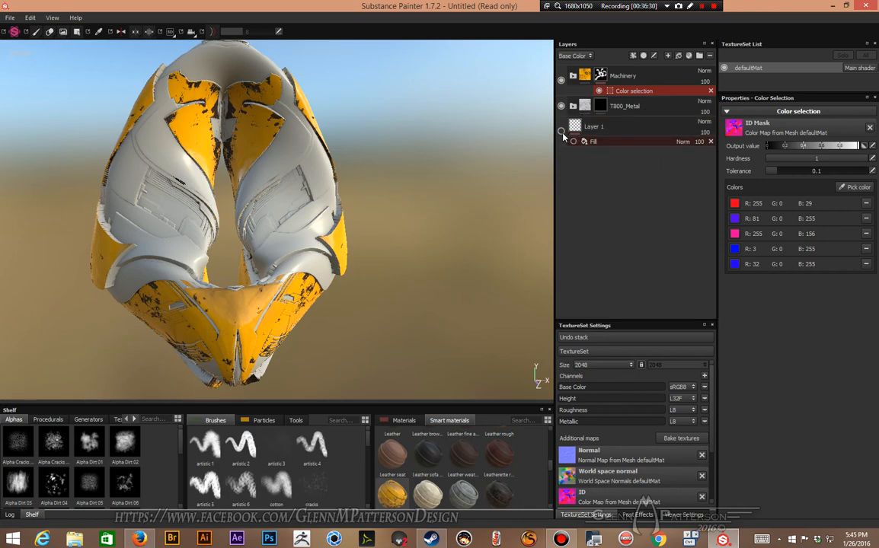
{"action": "right_click", "coordinate": [604, 106]}
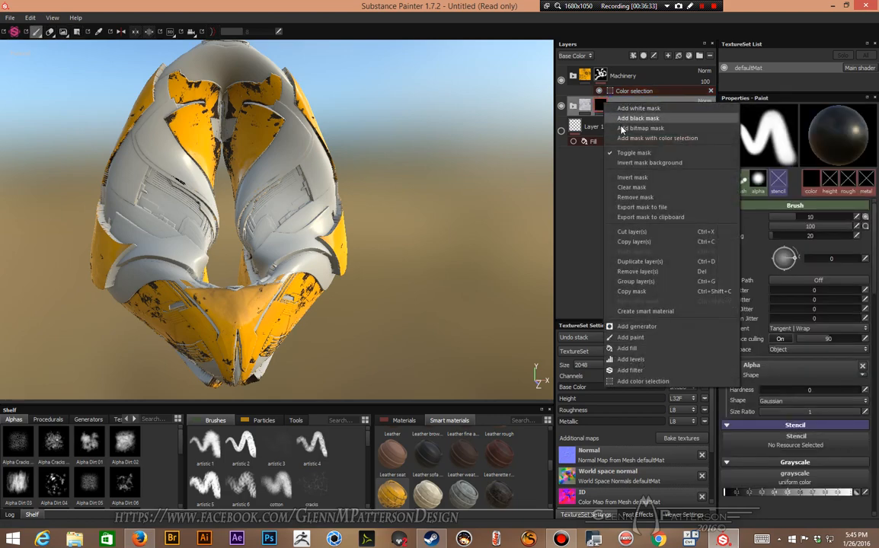
{"action": "left_click", "coordinate": [625, 189]}
{"action": "right_click", "coordinate": [600, 107]}
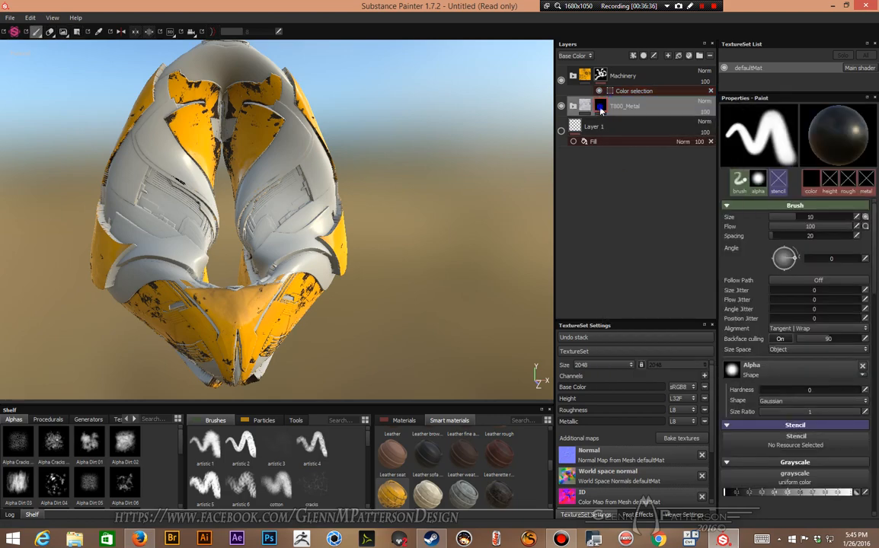
{"action": "left_click", "coordinate": [619, 202]}
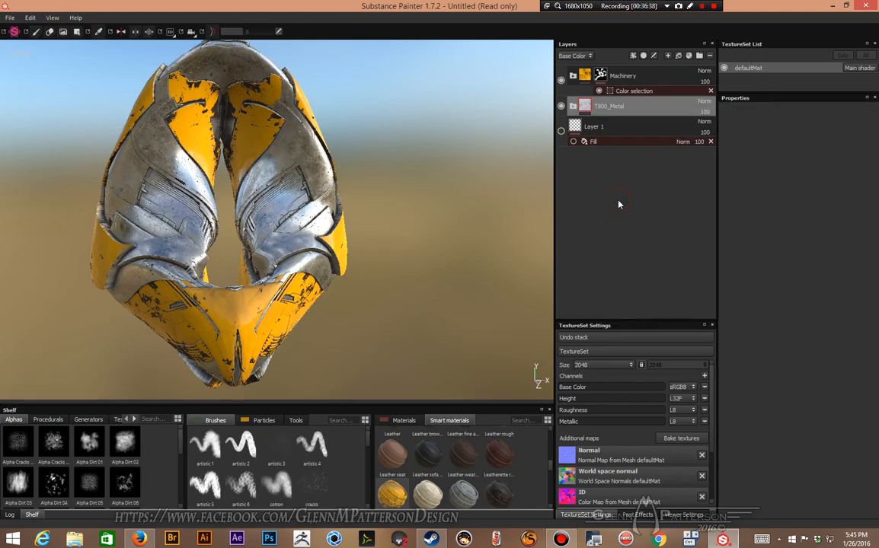
Add the Tire rubber smart material between Machinery and T800_Metal in the layer stack.
{"action": "left_click_drag", "start_coordinate": [383, 277], "coordinate": [304, 300], "text": "alt"}
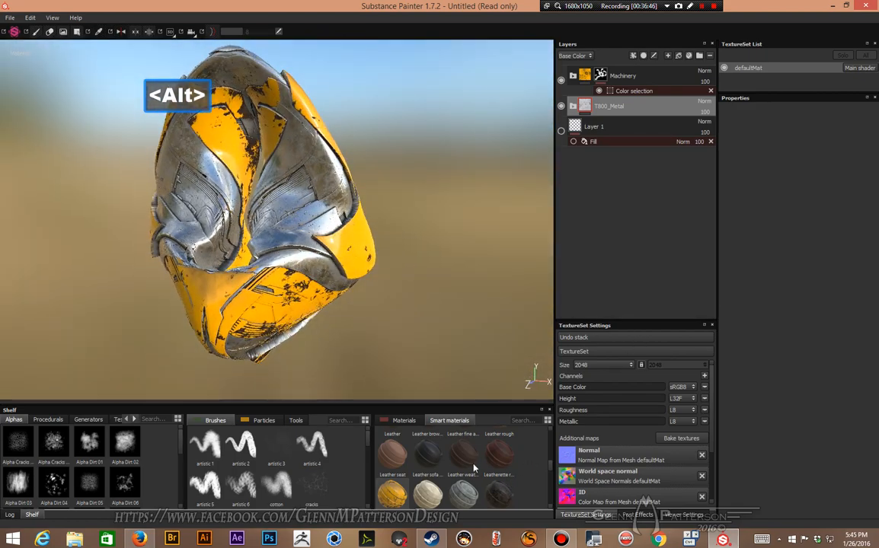
{"action": "scroll", "coordinate": [471, 476], "scroll_direction": "down", "scroll_amount": 5}
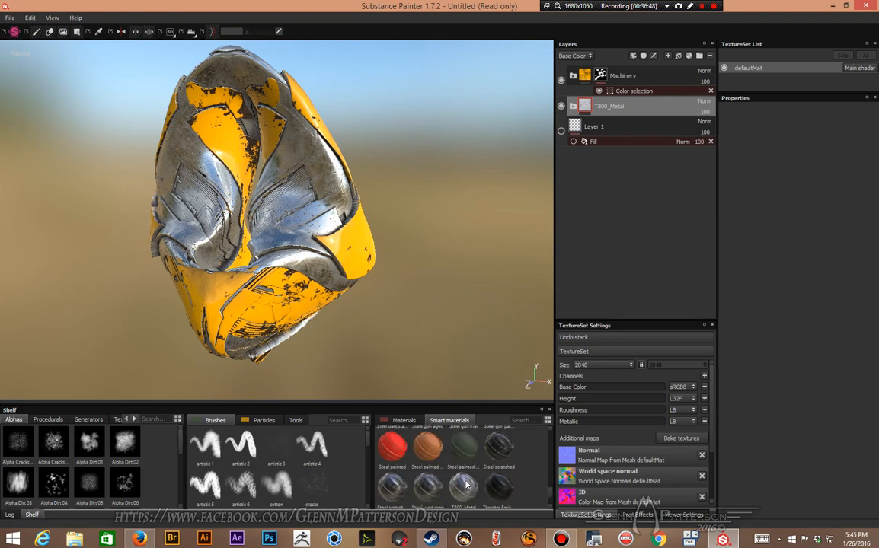
{"action": "scroll", "coordinate": [464, 484], "scroll_direction": "up", "scroll_amount": 2}
{"action": "scroll", "coordinate": [450, 500], "scroll_direction": "down", "scroll_amount": 5}
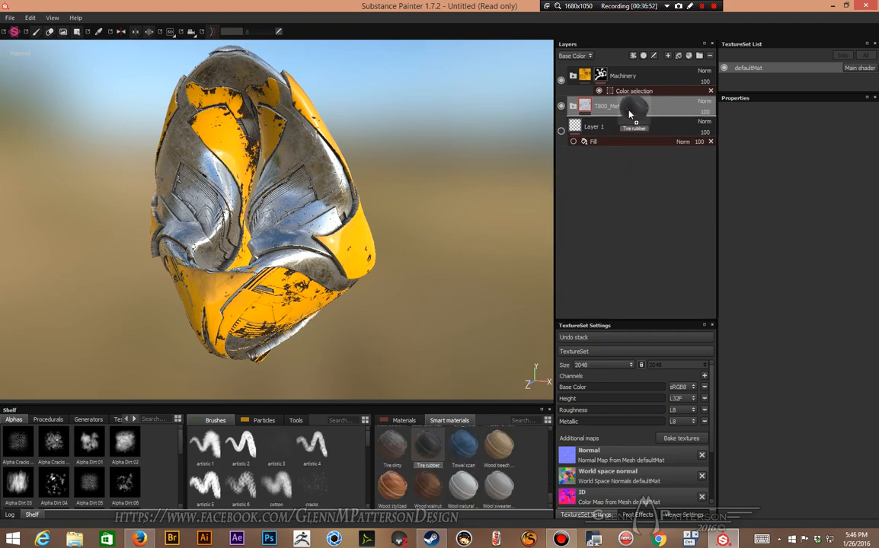
{"action": "mouse_move", "coordinate": [629, 113]}
{"action": "left_mouse_down"}
{"action": "mouse_move", "coordinate": [627, 92]}
{"action": "mouse_move", "coordinate": [628, 100]}
{"action": "left_mouse_up"}
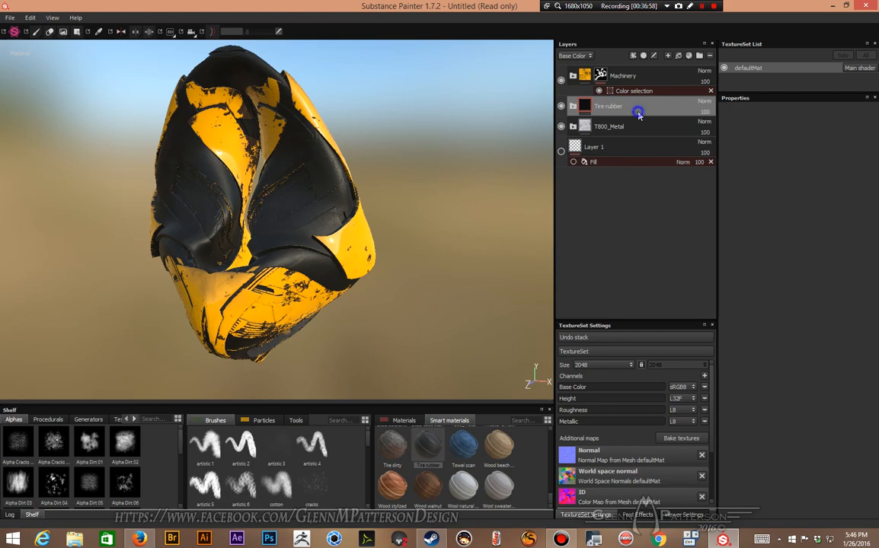
Mask Tire rubber with a color selection using the magenta (218, 0, 255) ID color.
{"action": "right_click", "coordinate": [638, 115]}
{"action": "left_click", "coordinate": [673, 148]}
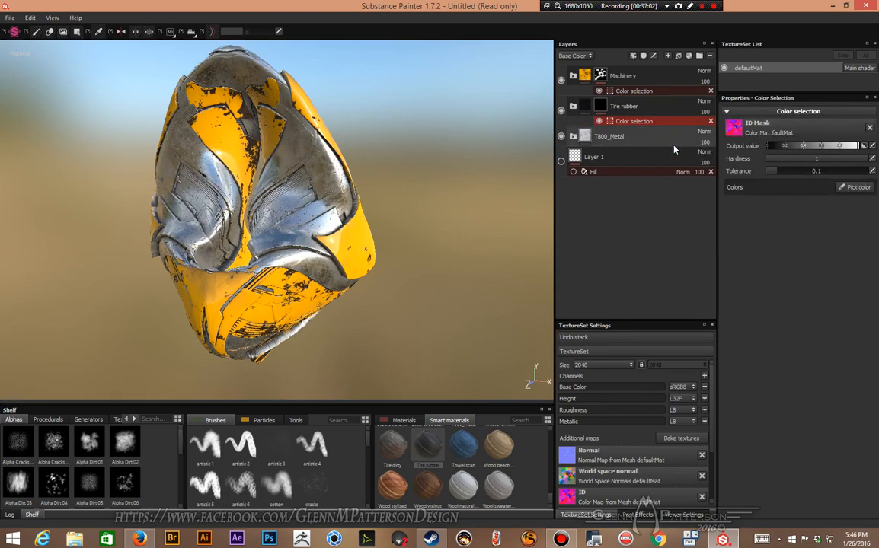
{"action": "left_click", "coordinate": [854, 187]}
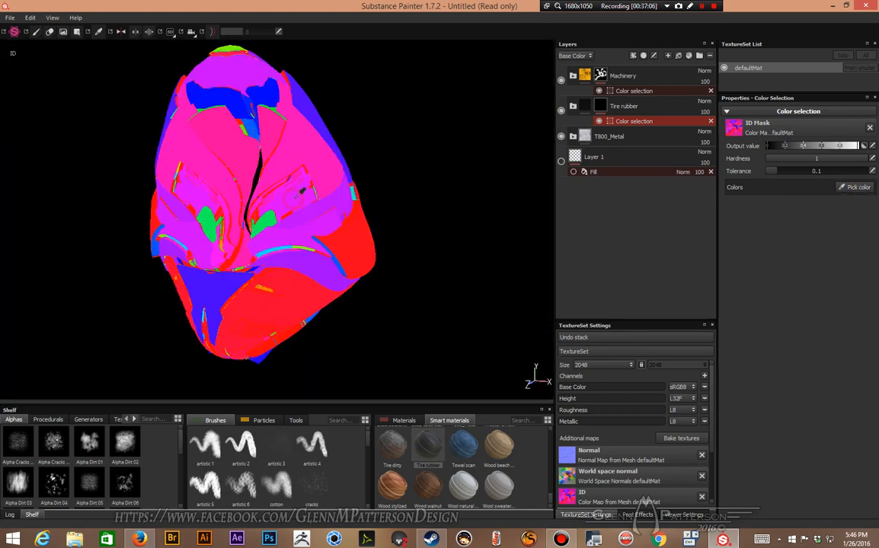
{"action": "left_click", "coordinate": [292, 199]}
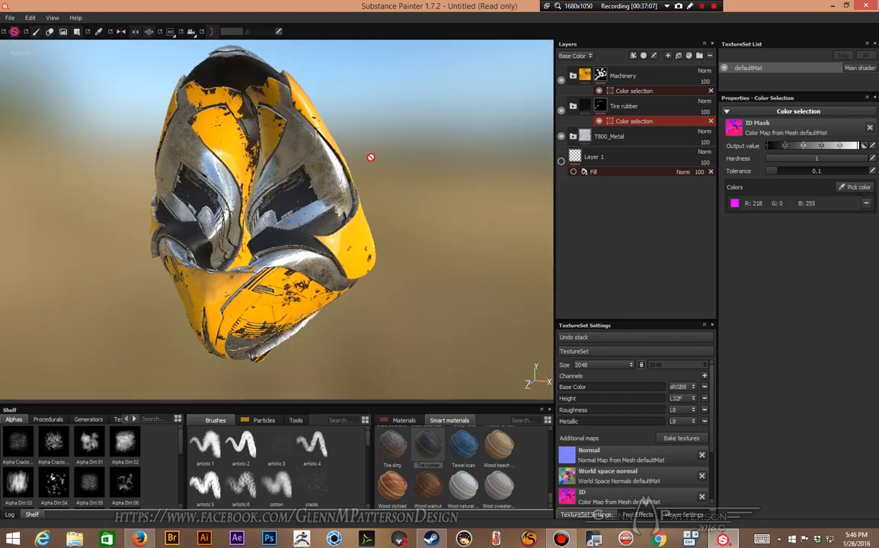
Add the pink (255, 0, 176) and violet (179, 0, 255) ID colors to Tire rubber's color selection.
{"action": "left_click_drag", "start_coordinate": [350, 191], "coordinate": [492, 270], "text": "alt"}
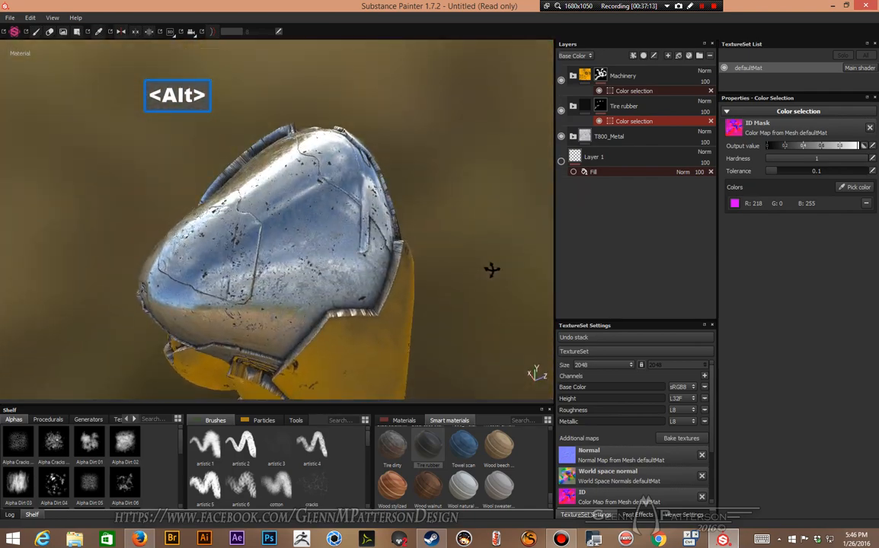
{"action": "left_click", "coordinate": [858, 188]}
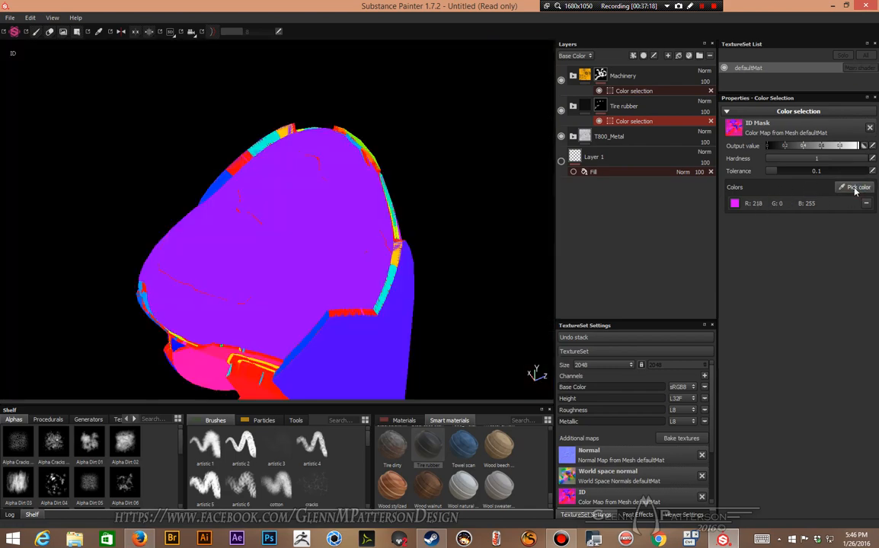
{"action": "left_click", "coordinate": [854, 189]}
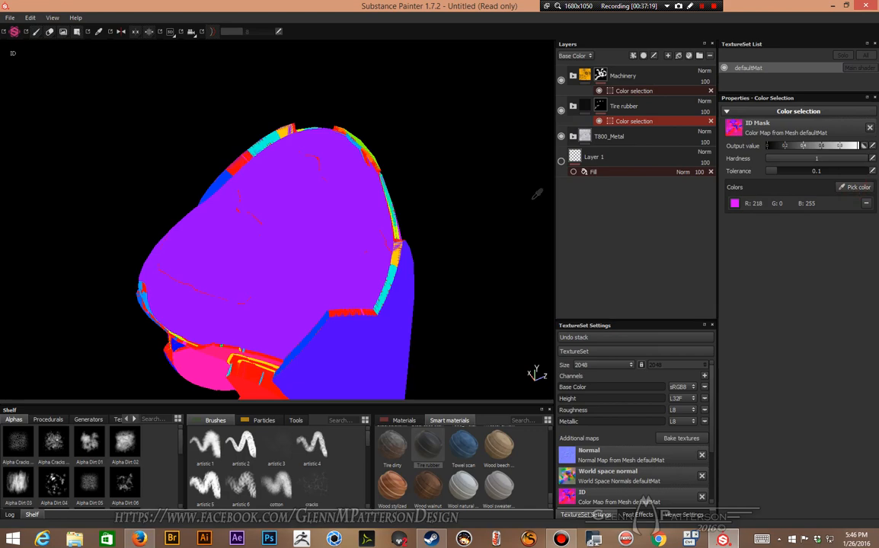
{"action": "left_click", "coordinate": [201, 371]}
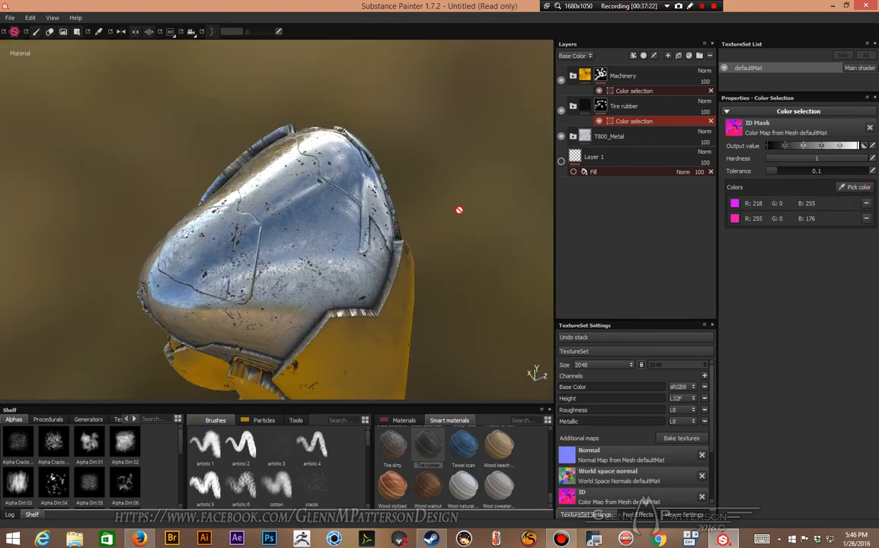
{"action": "left_click_drag", "start_coordinate": [459, 210], "coordinate": [570, 126], "text": "alt"}
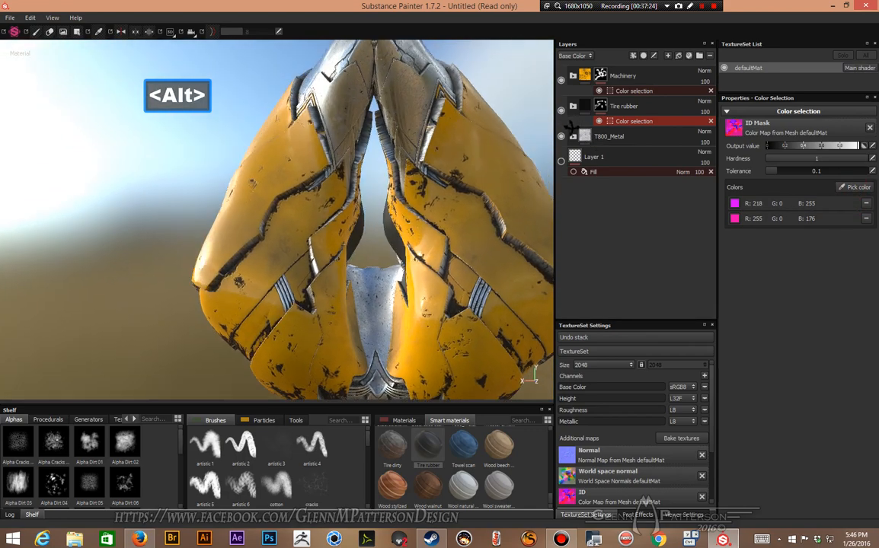
{"action": "left_click", "coordinate": [845, 186]}
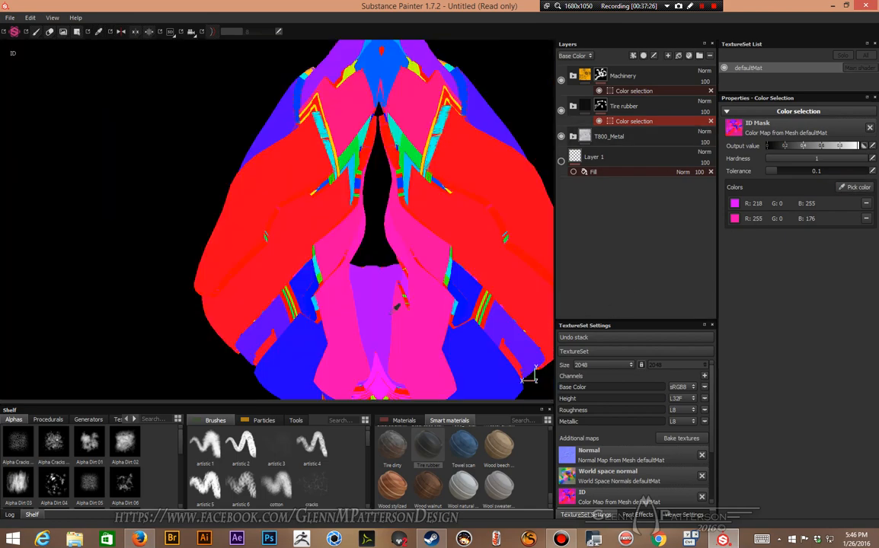
{"action": "left_click", "coordinate": [377, 312]}
{"action": "left_click_drag", "start_coordinate": [131, 280], "coordinate": [399, 285], "text": "alt"}
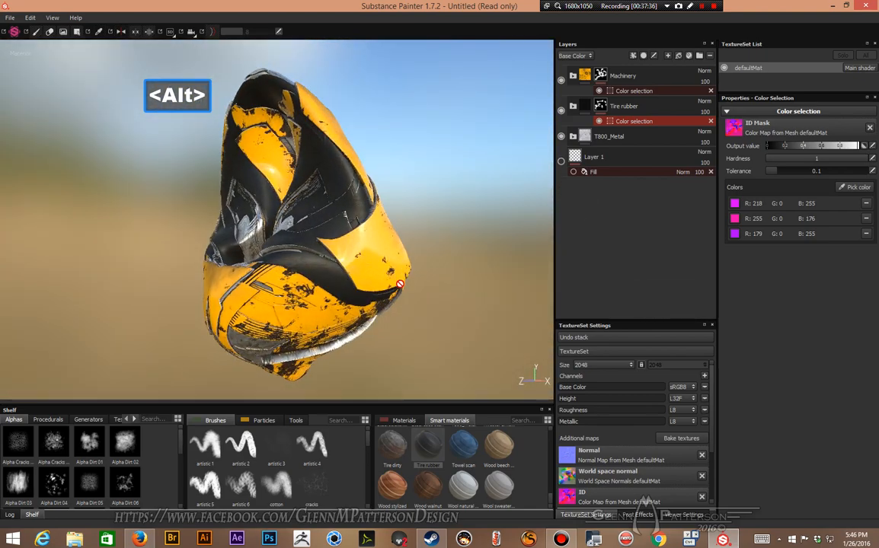
{"action": "left_click_drag", "start_coordinate": [353, 331], "coordinate": [366, 266], "text": "alt"}
{"action": "middle_click_drag", "start_coordinate": [422, 201], "coordinate": [475, 236], "text": "alt"}
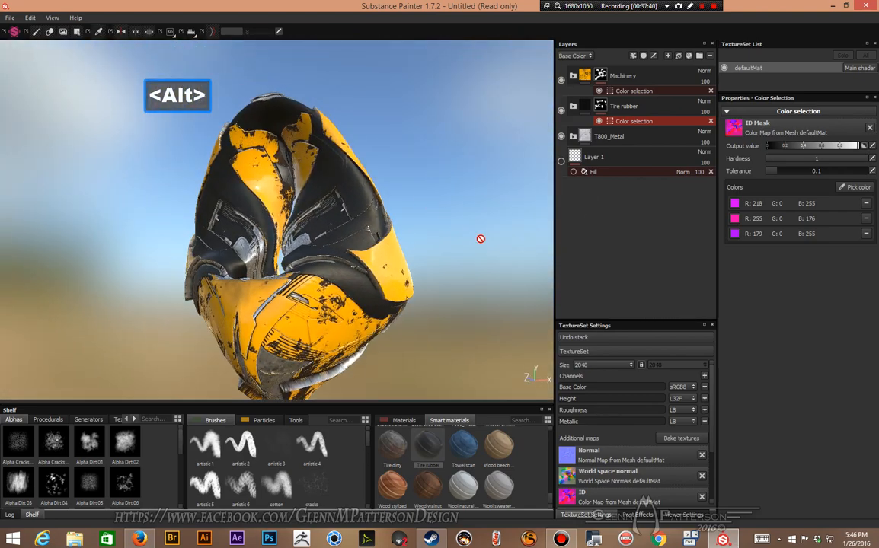
Add a new paint layer at the top of the layer stack, above Machinery.
{"action": "left_click", "coordinate": [667, 56]}
{"action": "left_click_drag", "start_coordinate": [658, 104], "coordinate": [588, 59]}
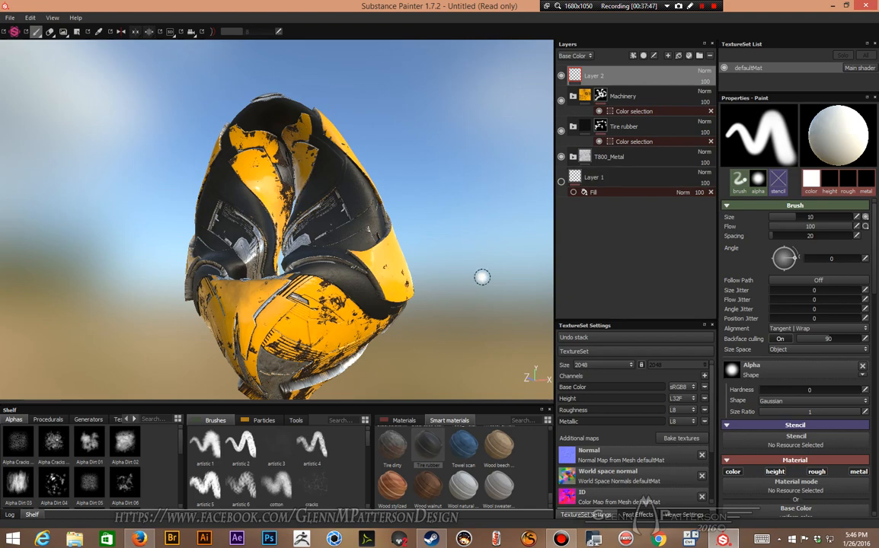
{"action": "left_click_drag", "start_coordinate": [447, 314], "coordinate": [401, 330], "text": "alt"}
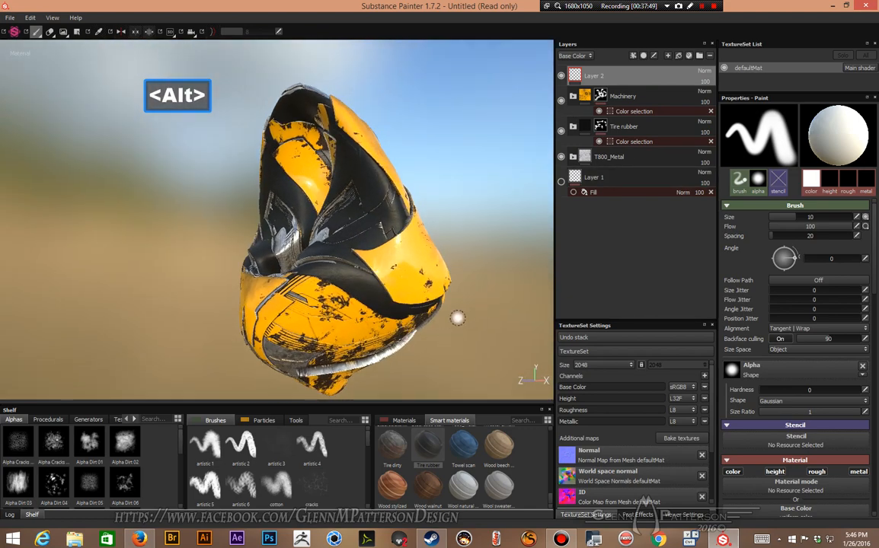
Find Steel parkerized among the shelf's materials and load it as the paint brush material.
{"action": "left_click", "coordinate": [403, 421]}
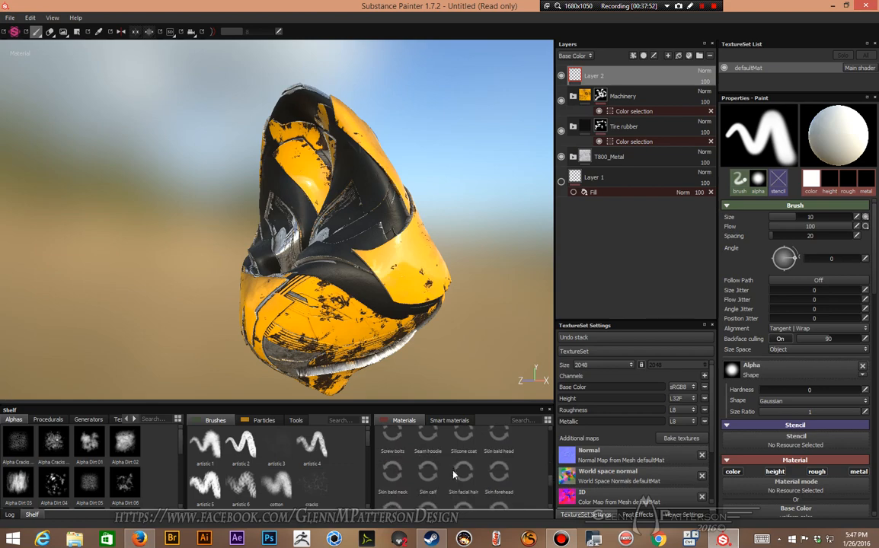
{"action": "scroll", "coordinate": [452, 475], "scroll_direction": "down", "scroll_amount": 5}
{"action": "scroll", "coordinate": [452, 475], "scroll_direction": "down", "scroll_amount": 3}
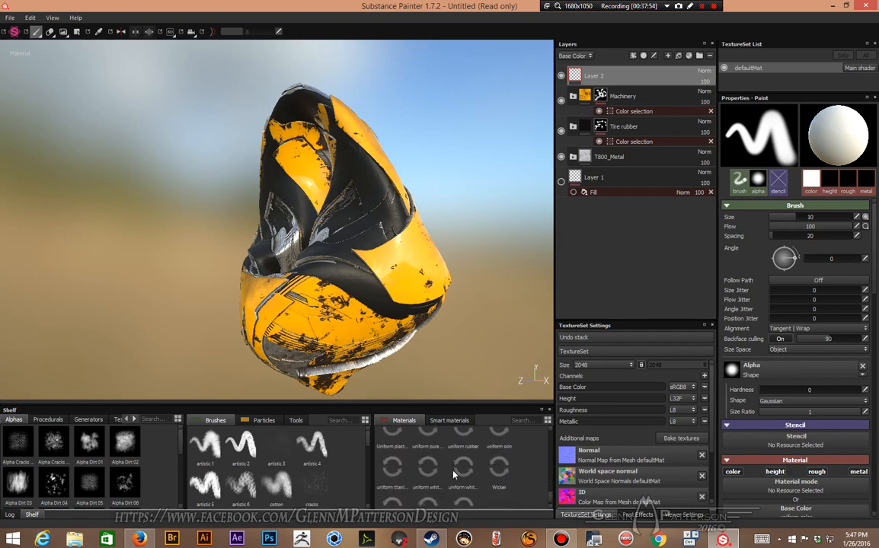
{"action": "scroll", "coordinate": [452, 475], "scroll_direction": "up", "scroll_amount": 3}
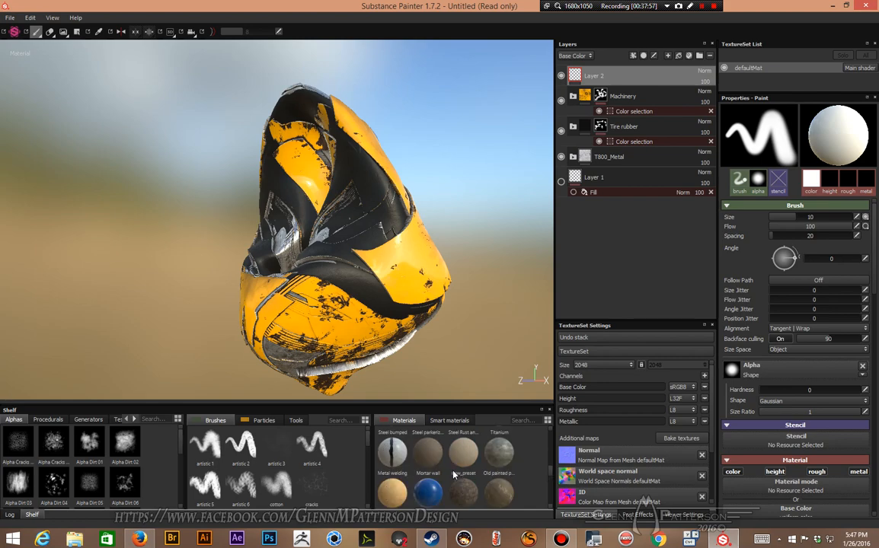
{"action": "scroll", "coordinate": [549, 478], "scroll_direction": "down", "scroll_amount": 1}
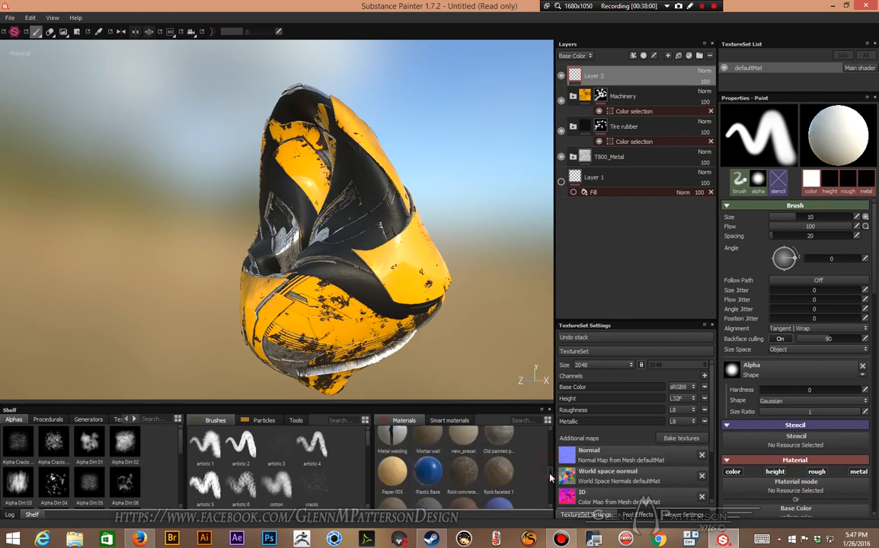
{"action": "left_click_drag", "start_coordinate": [550, 477], "coordinate": [550, 473]}
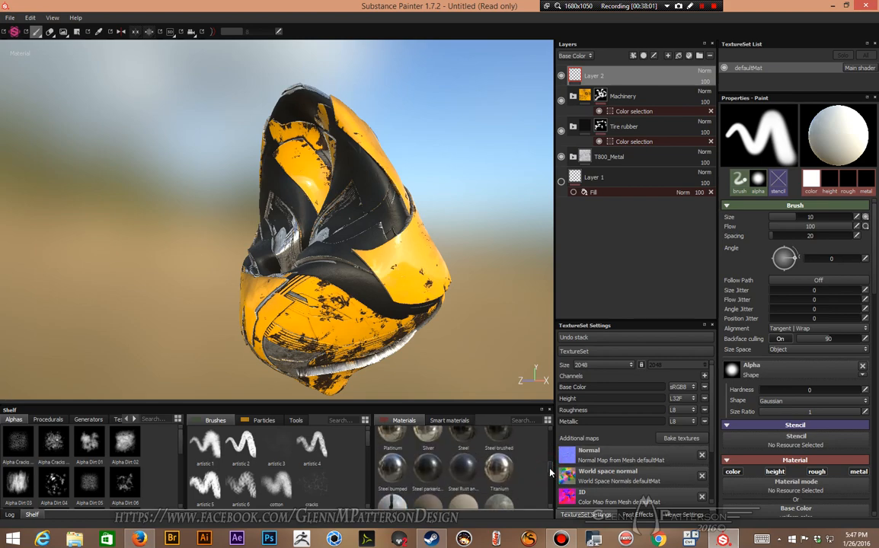
{"action": "left_click", "coordinate": [432, 476]}
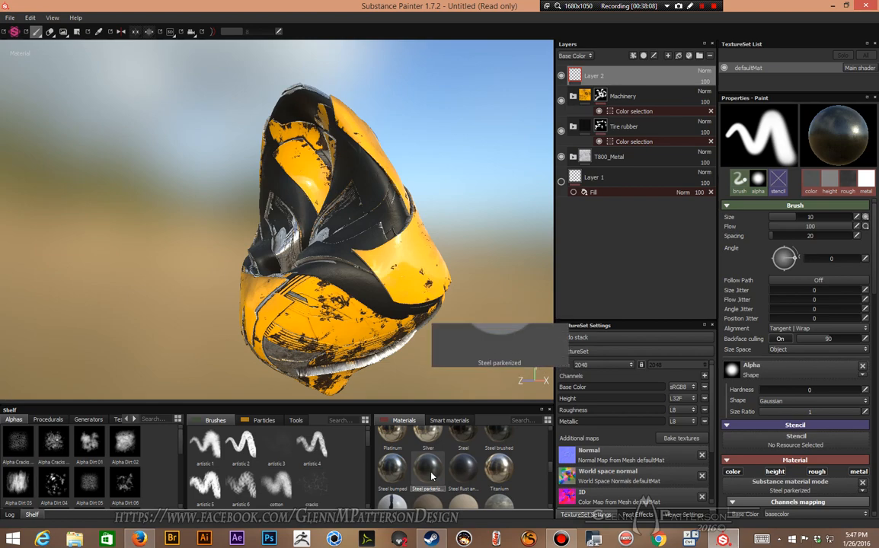
{"action": "mouse_move", "coordinate": [460, 476]}
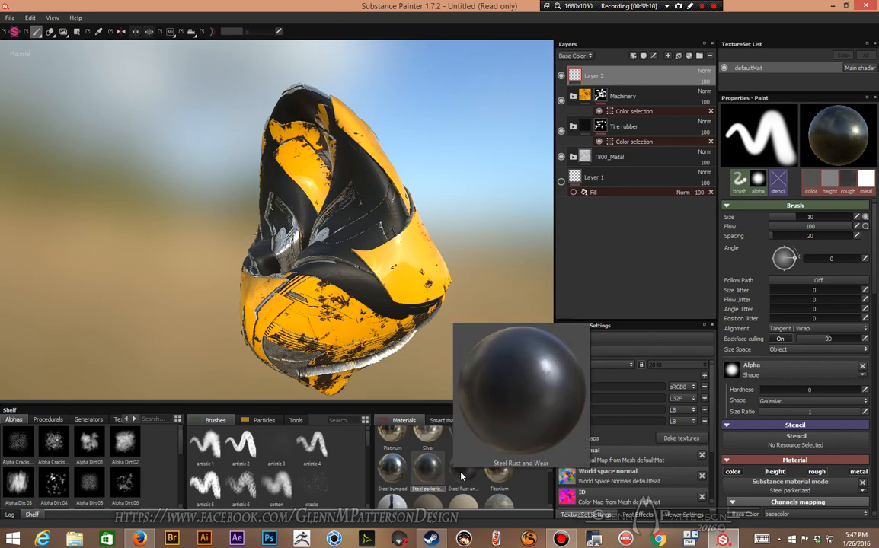
Load Steel Rust and Wear as the paint material and choose the rain particle brush.
{"action": "left_click", "coordinate": [461, 476]}
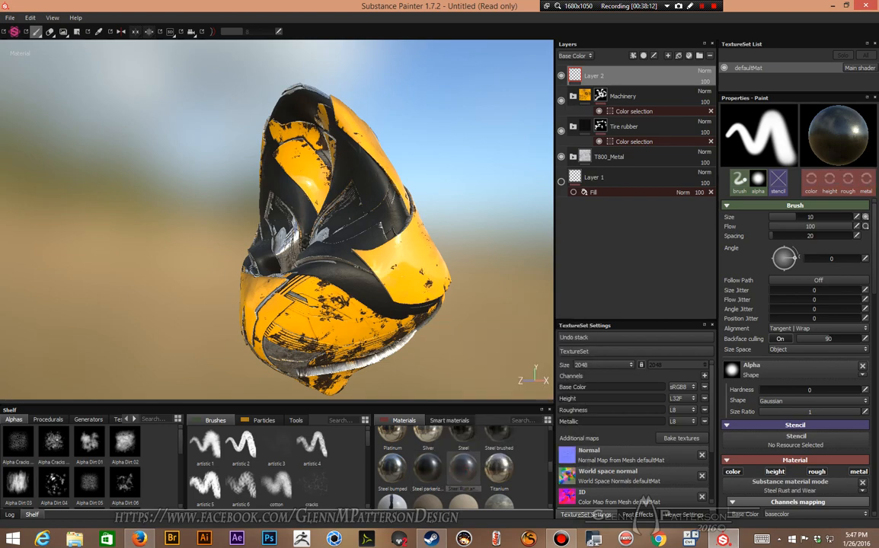
{"action": "left_click", "coordinate": [264, 421]}
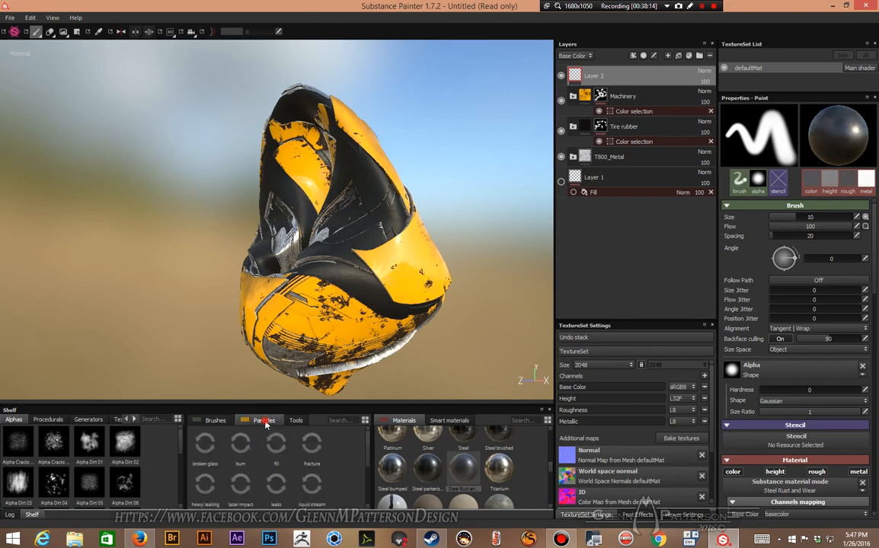
{"action": "scroll", "coordinate": [368, 462], "scroll_direction": "down", "scroll_amount": 2}
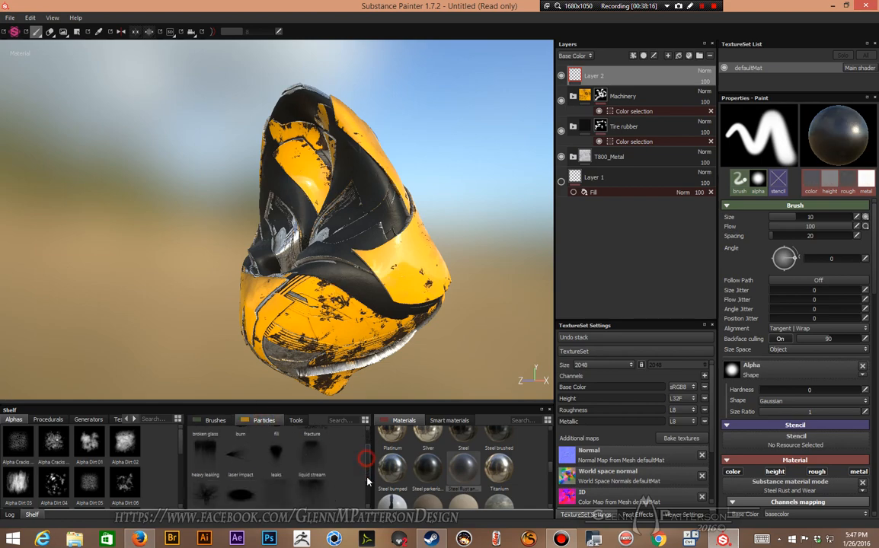
{"action": "left_click", "coordinate": [277, 470]}
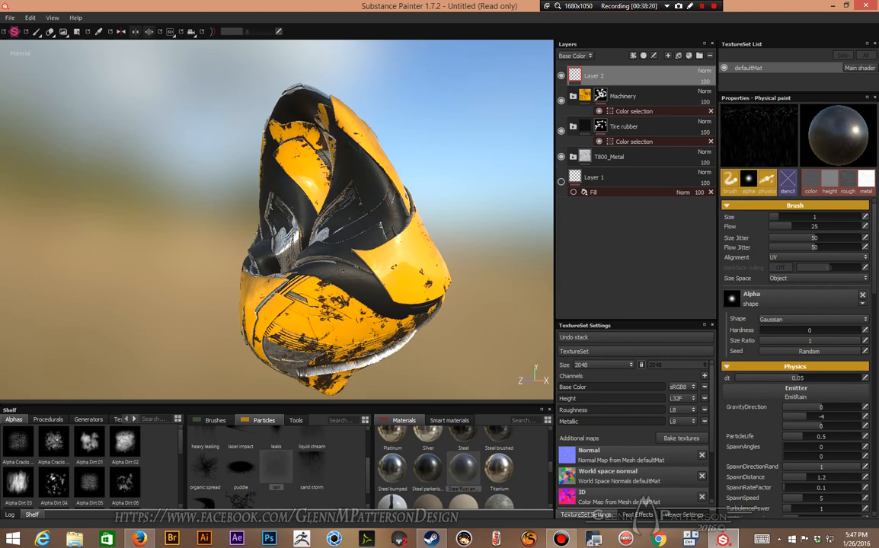
Enlarge the rain particle brush to size 2.56 and paint rain streaks onto the upper black and yellow panels.
{"action": "key", "text": "bracketright"}
{"action": "key", "text": "bracketright"}
{"action": "key", "text": "bracketright"}
{"action": "key", "text": "bracketright"}
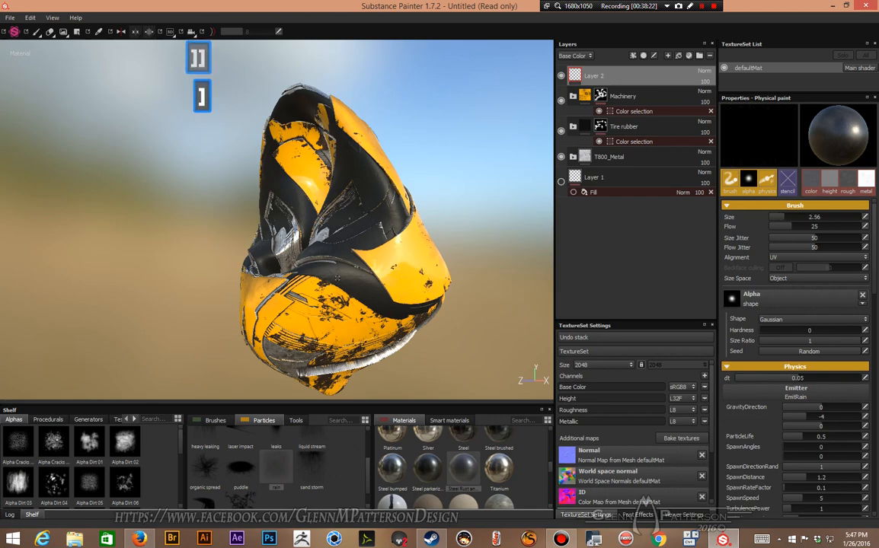
{"action": "left_click", "coordinate": [352, 226]}
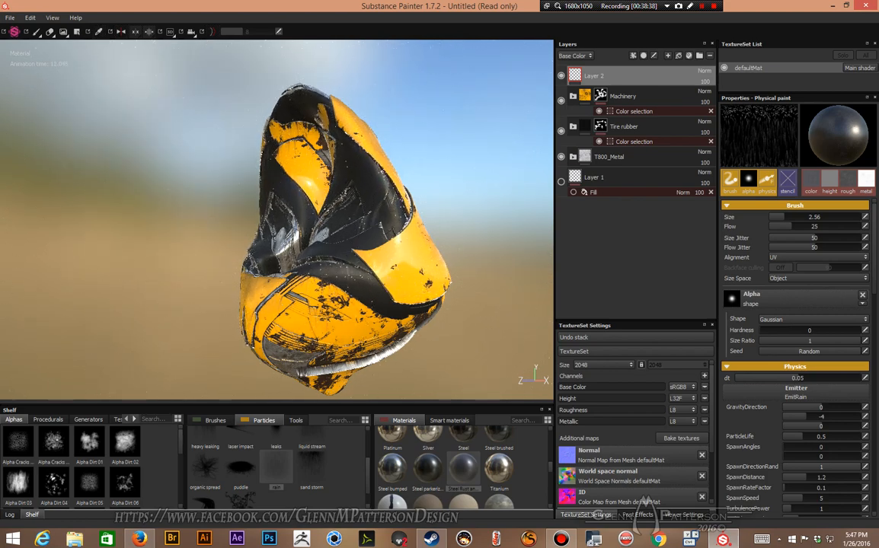
Switch from the rain particles to the dirt brush for painting the model's yellow side panels.
{"action": "key", "text": "alt"}
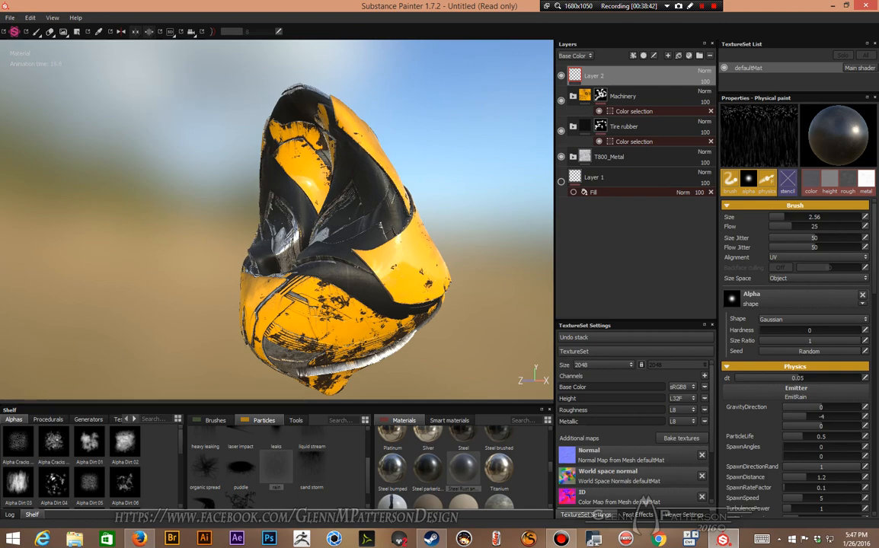
{"action": "left_click_drag", "start_coordinate": [512, 196], "coordinate": [145, 274], "text": "alt"}
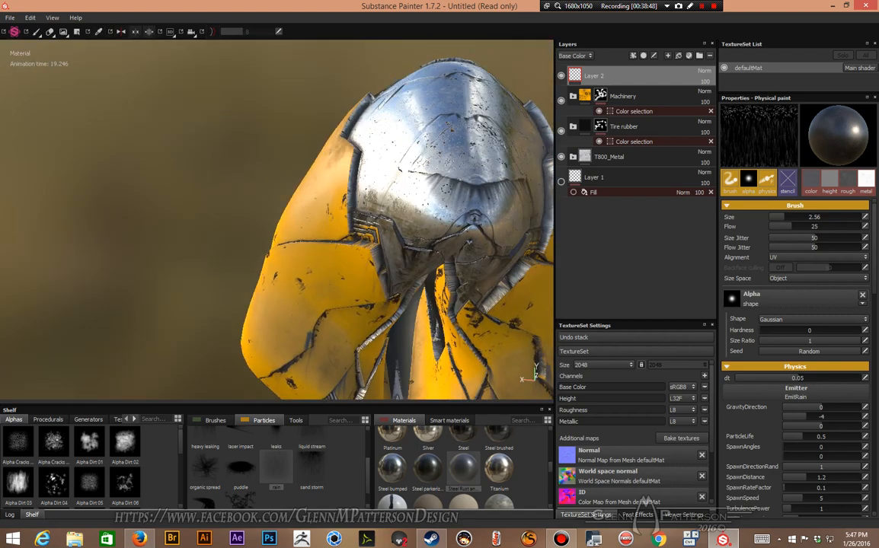
{"action": "left_click_drag", "start_coordinate": [442, 206], "coordinate": [727, 220], "text": "alt"}
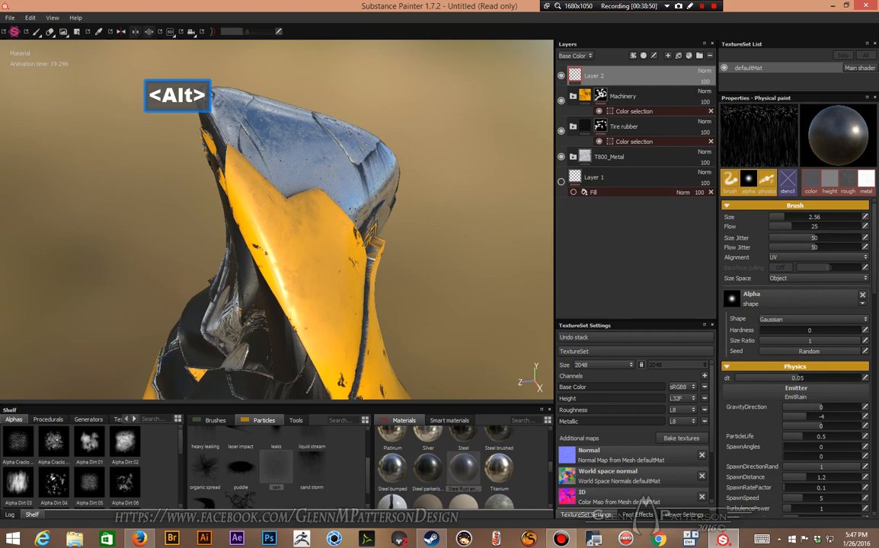
{"action": "left_click_drag", "start_coordinate": [465, 252], "coordinate": [503, 85], "text": "alt"}
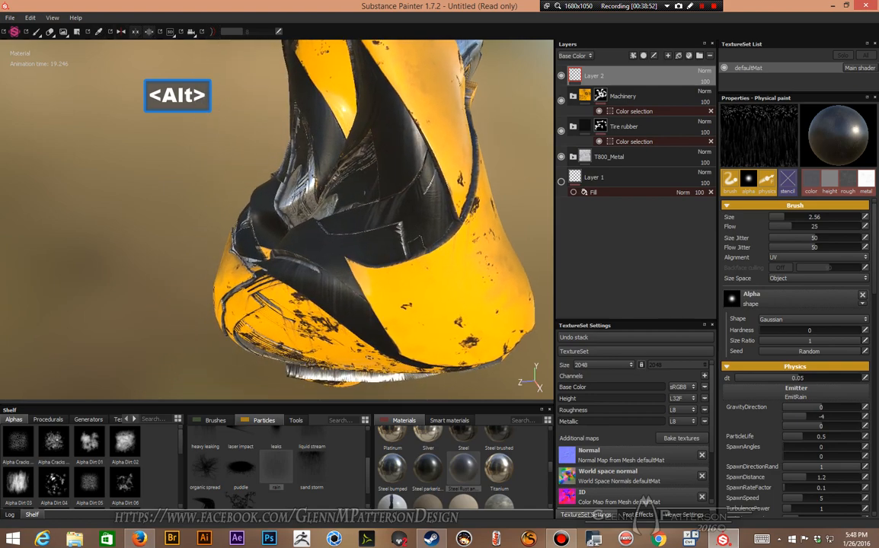
{"action": "left_click", "coordinate": [214, 420]}
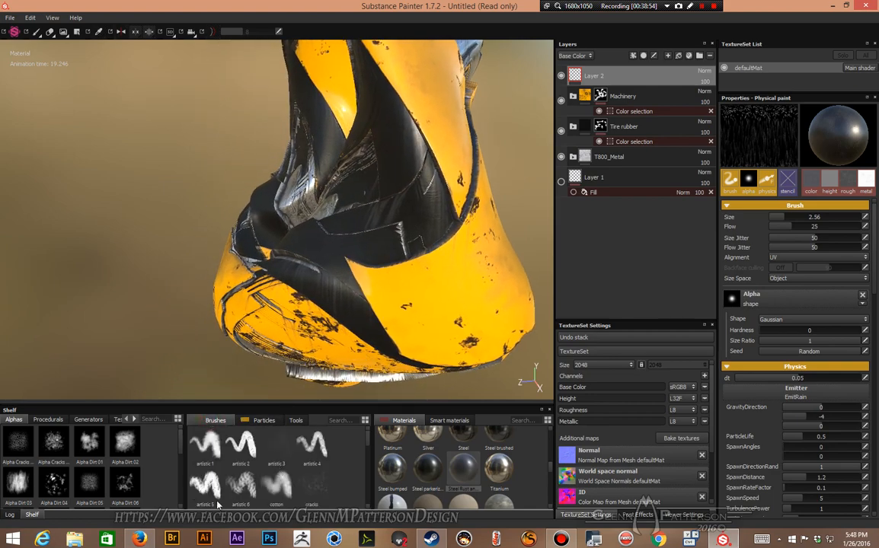
{"action": "scroll", "coordinate": [234, 435], "scroll_direction": "down", "scroll_amount": 2}
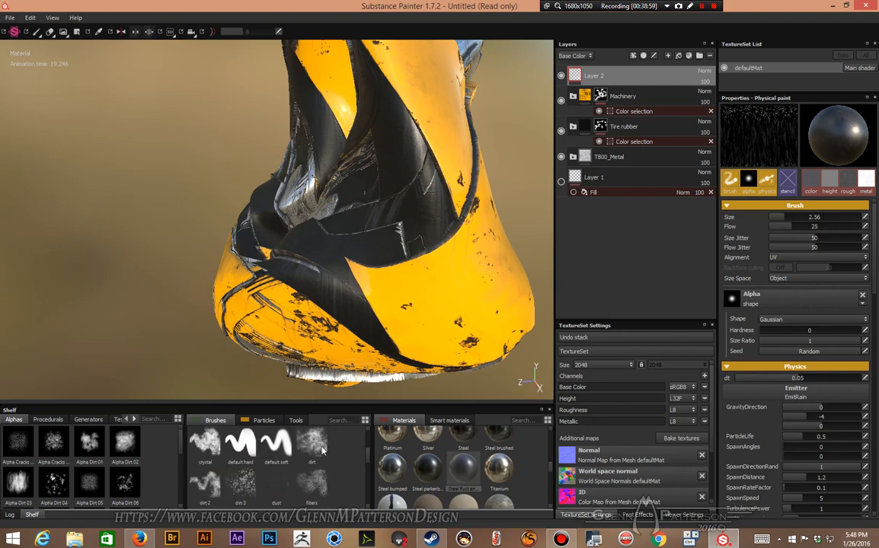
{"action": "left_click", "coordinate": [320, 449]}
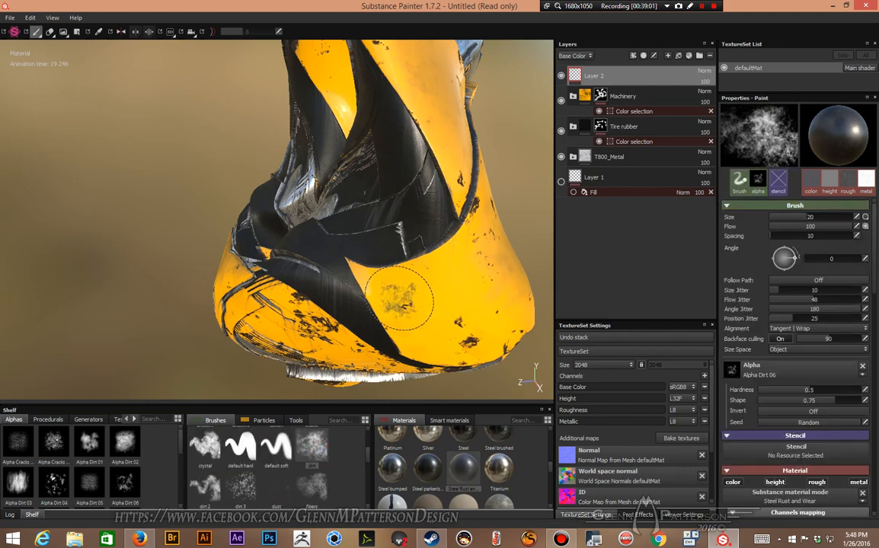
Enlarge the dirt brush to size 29.95 and paint Steel Rust and Wear patches on the yellow side and lower front panels.
{"action": "key", "text": "bracketright"}
{"action": "key", "text": "bracketright"}
{"action": "key", "text": "bracketright"}
{"action": "key", "text": "bracketright"}
{"action": "key", "text": "bracketright"}
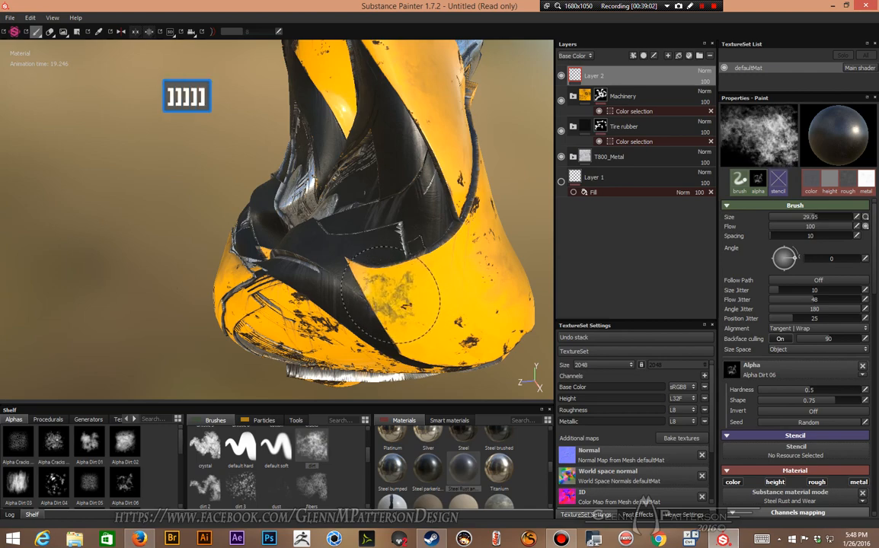
{"action": "mouse_move", "coordinate": [389, 293]}
{"action": "left_mouse_down"}
{"action": "mouse_move", "coordinate": [370, 281]}
{"action": "mouse_move", "coordinate": [384, 251]}
{"action": "mouse_move", "coordinate": [446, 227]}
{"action": "mouse_move", "coordinate": [433, 243]}
{"action": "left_mouse_up"}
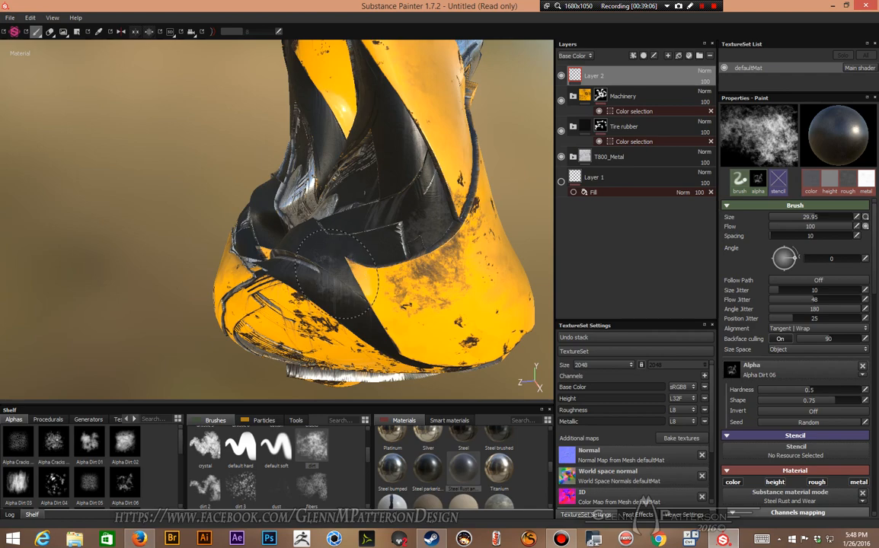
{"action": "left_click_drag", "start_coordinate": [341, 273], "coordinate": [490, 222], "text": "alt"}
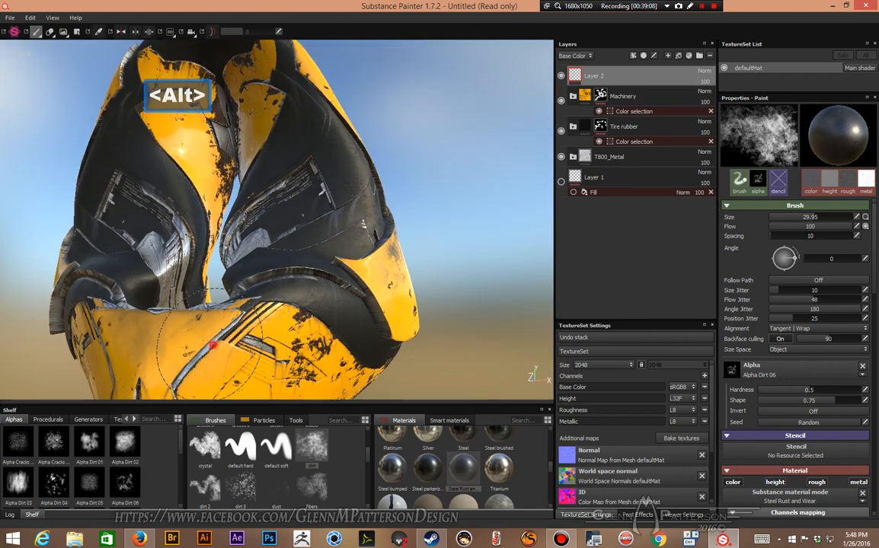
{"action": "mouse_move", "coordinate": [282, 315]}
{"action": "left_mouse_down"}
{"action": "mouse_move", "coordinate": [268, 318]}
{"action": "mouse_move", "coordinate": [280, 327]}
{"action": "left_mouse_up"}
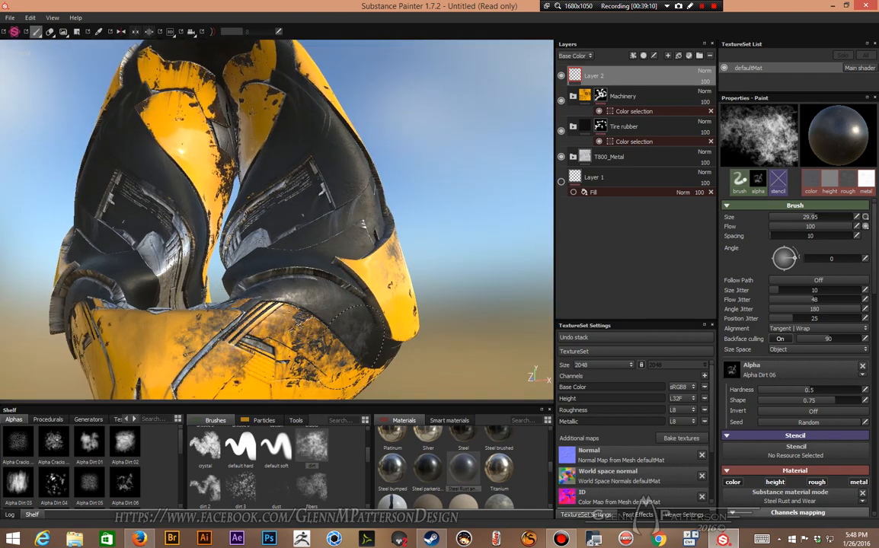
Paint rust and dirt patches across the yellow back panels and the metal section between them.
{"action": "mouse_move", "coordinate": [345, 328]}
{"action": "left_mouse_down", "text": "alt"}
{"action": "mouse_move", "coordinate": [435, 323]}
{"action": "mouse_move", "coordinate": [354, 314]}
{"action": "mouse_move", "coordinate": [357, 330]}
{"action": "left_mouse_up", "text": "alt"}
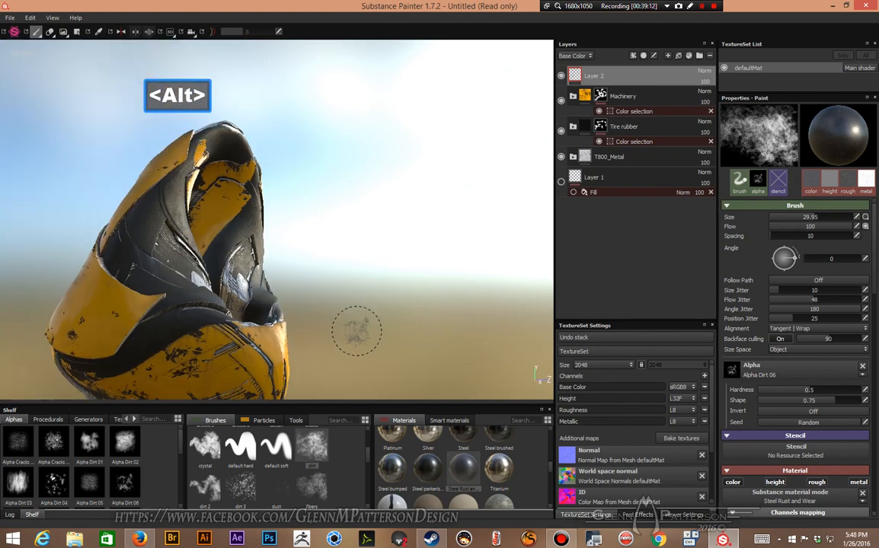
{"action": "mouse_move", "coordinate": [160, 321]}
{"action": "left_mouse_down", "text": "alt"}
{"action": "mouse_move", "coordinate": [192, 309]}
{"action": "mouse_move", "coordinate": [142, 311]}
{"action": "mouse_move", "coordinate": [121, 298]}
{"action": "mouse_move", "coordinate": [134, 297]}
{"action": "mouse_move", "coordinate": [87, 313]}
{"action": "left_mouse_up", "text": "alt"}
{"action": "left_click_drag", "start_coordinate": [164, 339], "coordinate": [289, 366], "text": "alt"}
{"action": "mouse_move", "coordinate": [42, 224]}
{"action": "left_mouse_down"}
{"action": "mouse_move", "coordinate": [47, 179]}
{"action": "mouse_move", "coordinate": [91, 252]}
{"action": "mouse_move", "coordinate": [106, 284]}
{"action": "mouse_move", "coordinate": [100, 290]}
{"action": "mouse_move", "coordinate": [432, 220]}
{"action": "mouse_move", "coordinate": [400, 238]}
{"action": "left_mouse_up"}
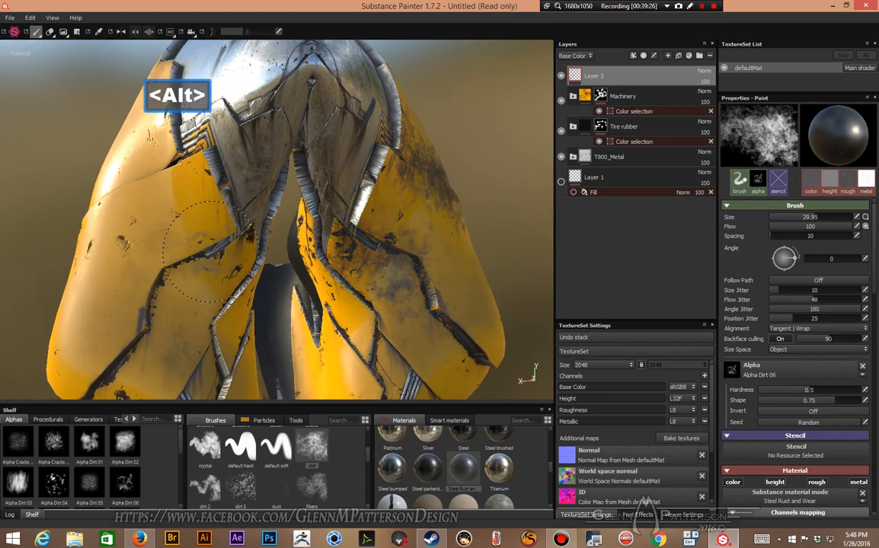
{"action": "mouse_move", "coordinate": [213, 252]}
{"action": "left_mouse_down"}
{"action": "mouse_move", "coordinate": [177, 243]}
{"action": "mouse_move", "coordinate": [99, 303]}
{"action": "left_mouse_up"}
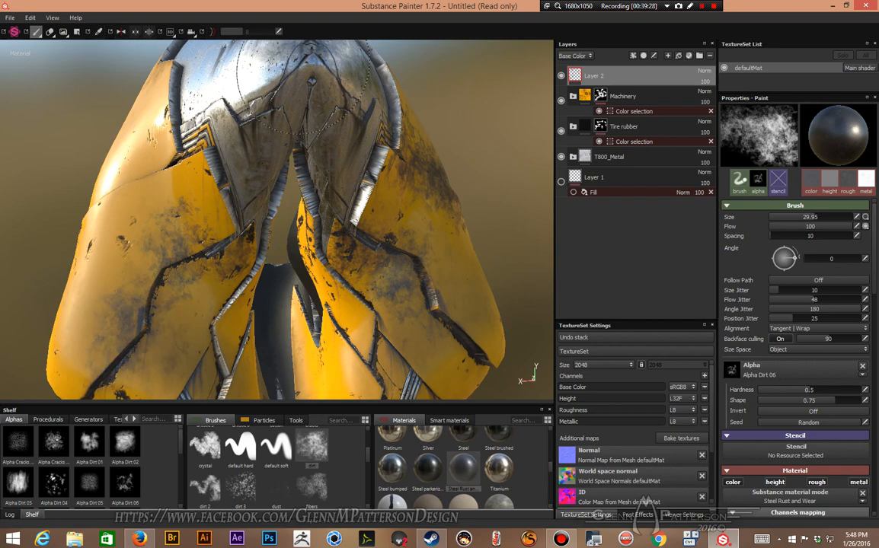
{"action": "mouse_move", "coordinate": [303, 69]}
{"action": "left_mouse_down"}
{"action": "mouse_move", "coordinate": [280, 72]}
{"action": "mouse_move", "coordinate": [232, 148]}
{"action": "mouse_move", "coordinate": [238, 137]}
{"action": "left_mouse_up"}
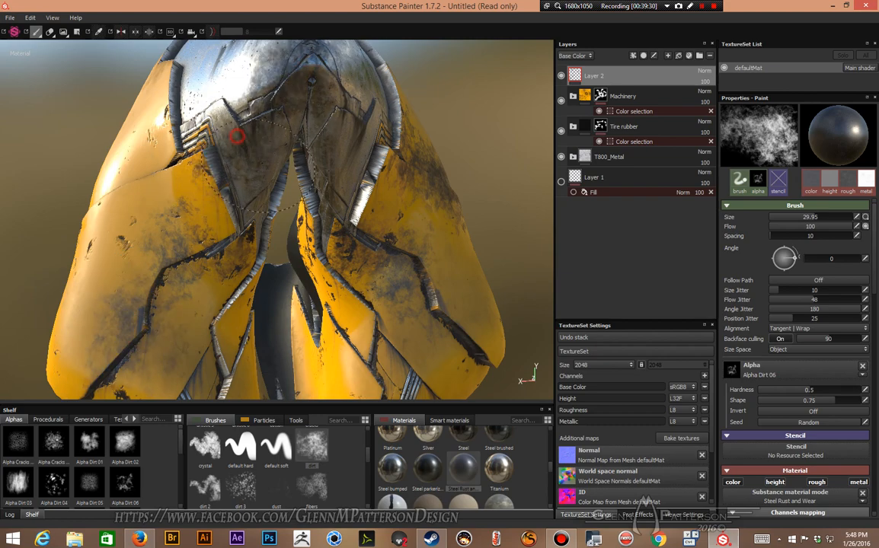
Examine the painted rust and dirt wear on the front, sides, back and underside of the model.
{"action": "left_click_drag", "start_coordinate": [248, 171], "coordinate": [353, 249], "text": "alt"}
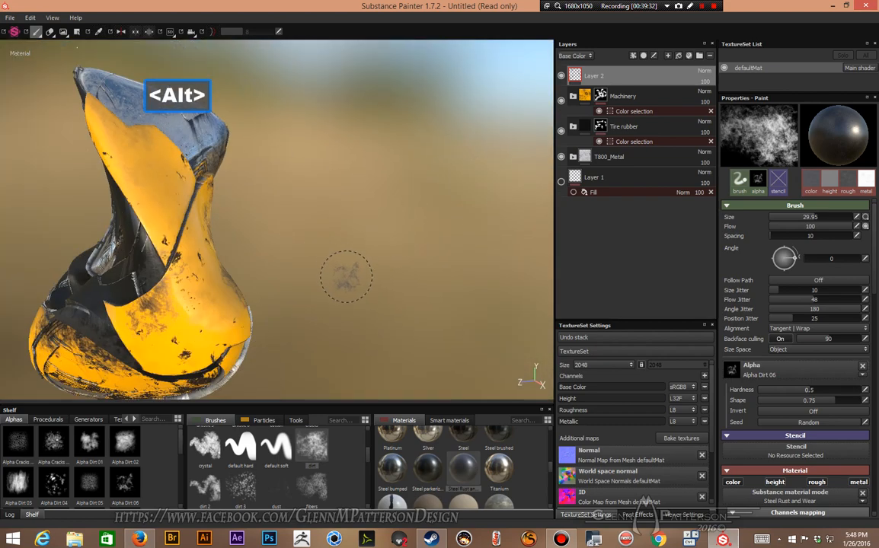
{"action": "left_click_drag", "start_coordinate": [208, 304], "coordinate": [525, 221], "text": "alt"}
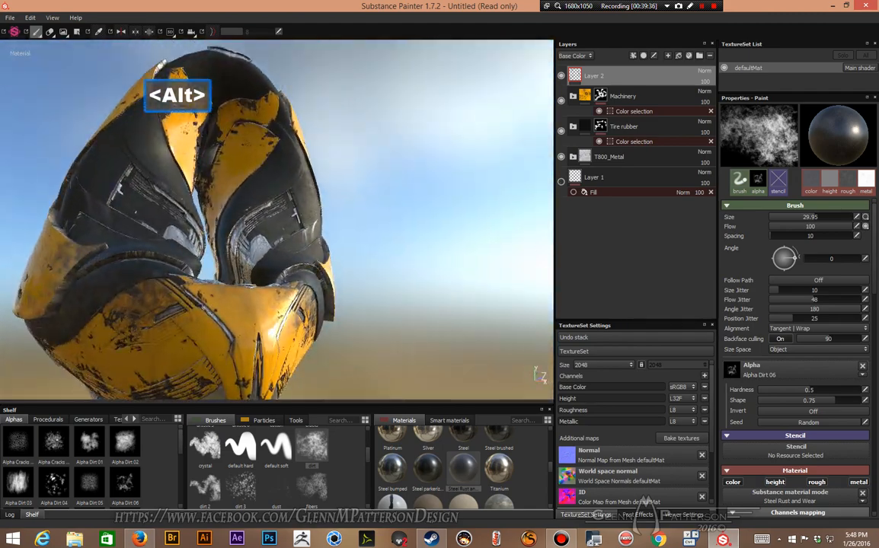
{"action": "right_click_drag", "start_coordinate": [487, 252], "coordinate": [228, 312], "text": "alt"}
{"action": "left_click_drag", "start_coordinate": [229, 312], "coordinate": [280, 233], "text": "alt"}
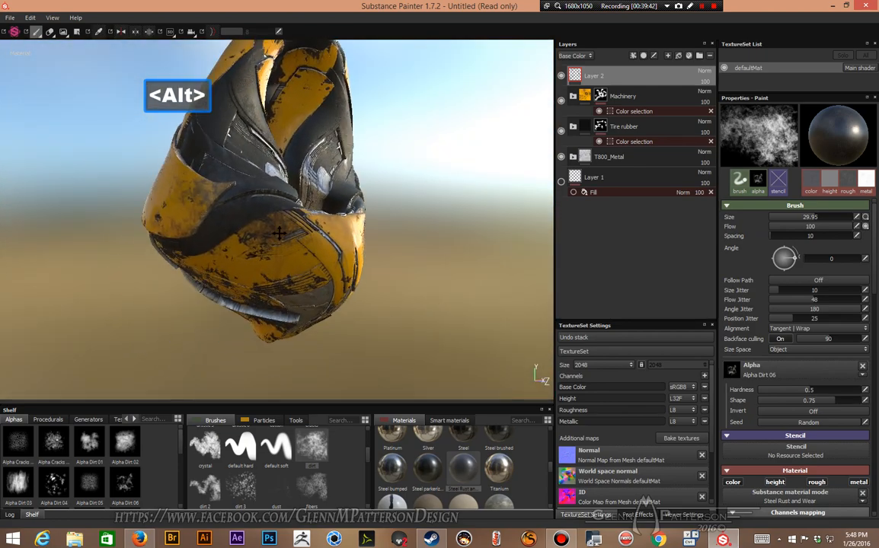
{"action": "left_click_drag", "start_coordinate": [332, 253], "coordinate": [113, 246], "text": "alt"}
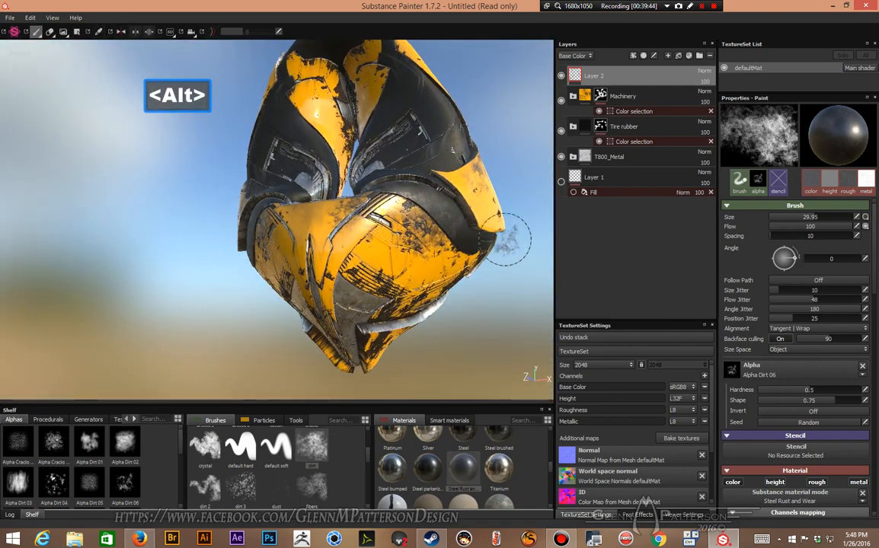
{"action": "mouse_move", "coordinate": [511, 239]}
{"action": "left_mouse_down", "text": "alt"}
{"action": "mouse_move", "coordinate": [393, 256]}
{"action": "mouse_move", "coordinate": [449, 278]}
{"action": "mouse_move", "coordinate": [508, 318]}
{"action": "mouse_move", "coordinate": [445, 323]}
{"action": "mouse_move", "coordinate": [502, 304]}
{"action": "mouse_move", "coordinate": [512, 307]}
{"action": "mouse_move", "coordinate": [89, 311]}
{"action": "mouse_move", "coordinate": [298, 294]}
{"action": "mouse_move", "coordinate": [218, 161]}
{"action": "left_mouse_up", "text": "alt"}
{"action": "left_click_drag", "start_coordinate": [334, 255], "coordinate": [354, 282], "text": "alt"}
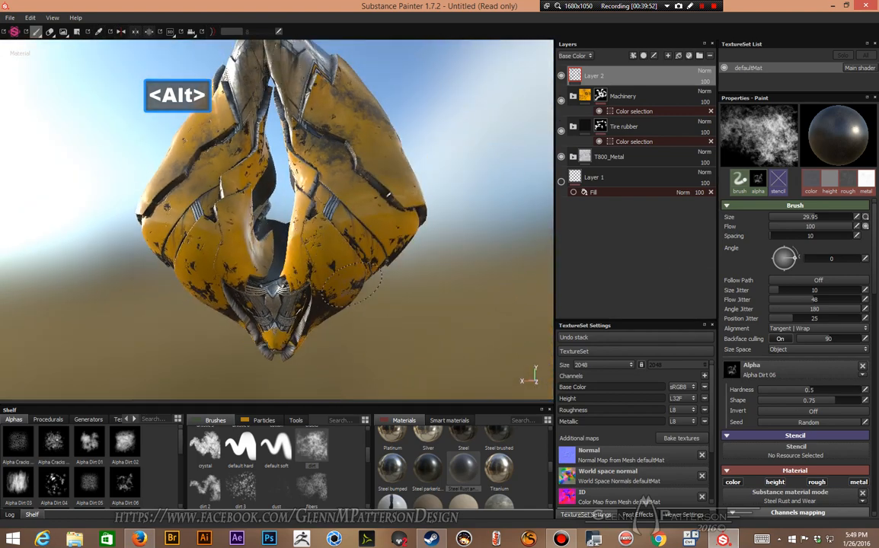
{"action": "middle_click_drag", "start_coordinate": [311, 210], "coordinate": [393, 276], "text": "alt"}
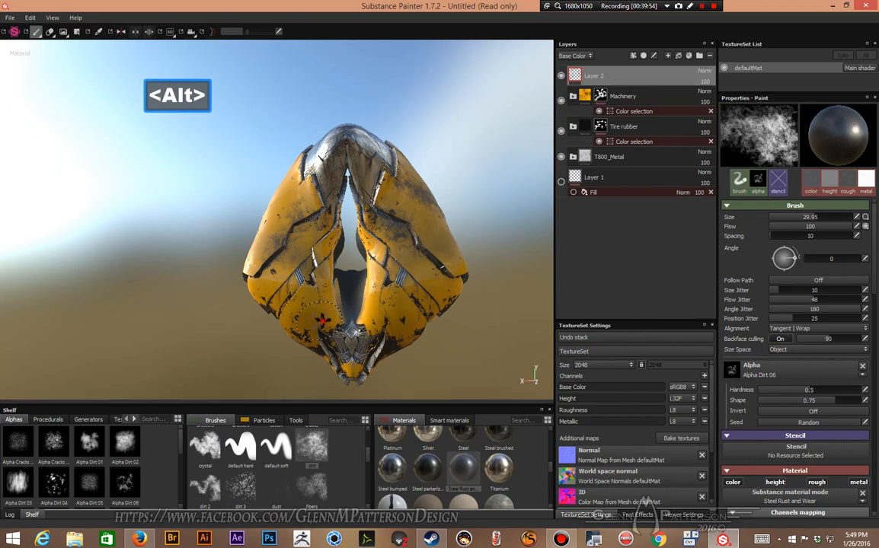
{"action": "left_click_drag", "start_coordinate": [324, 321], "coordinate": [228, 259], "text": "alt"}
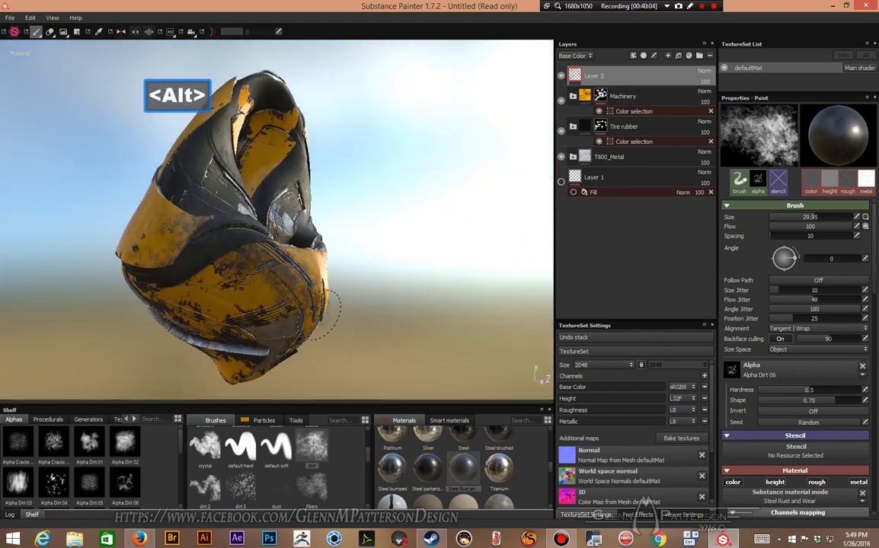
{"action": "left_click_drag", "start_coordinate": [320, 312], "coordinate": [430, 321], "text": "alt"}
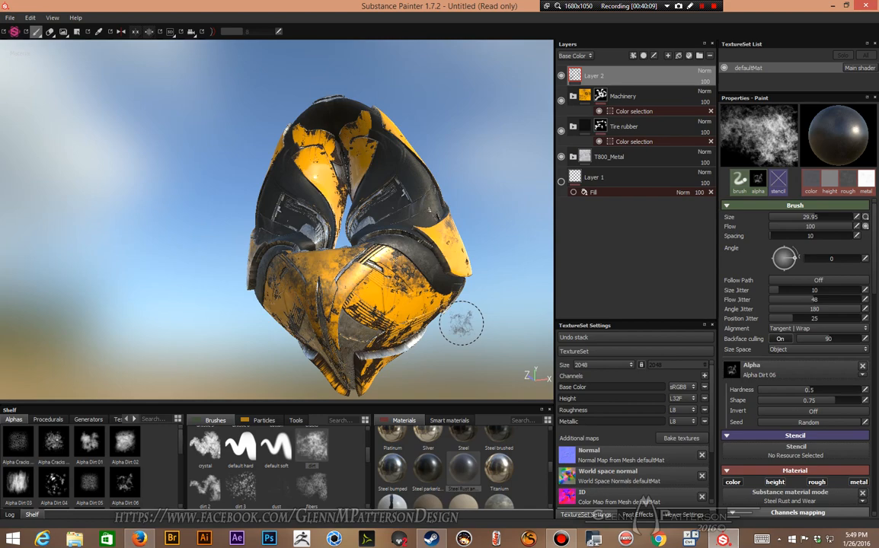
{"action": "left_click_drag", "start_coordinate": [442, 333], "coordinate": [312, 236], "text": "alt"}
{"action": "left_click_drag", "start_coordinate": [270, 152], "coordinate": [289, 183], "text": "alt"}
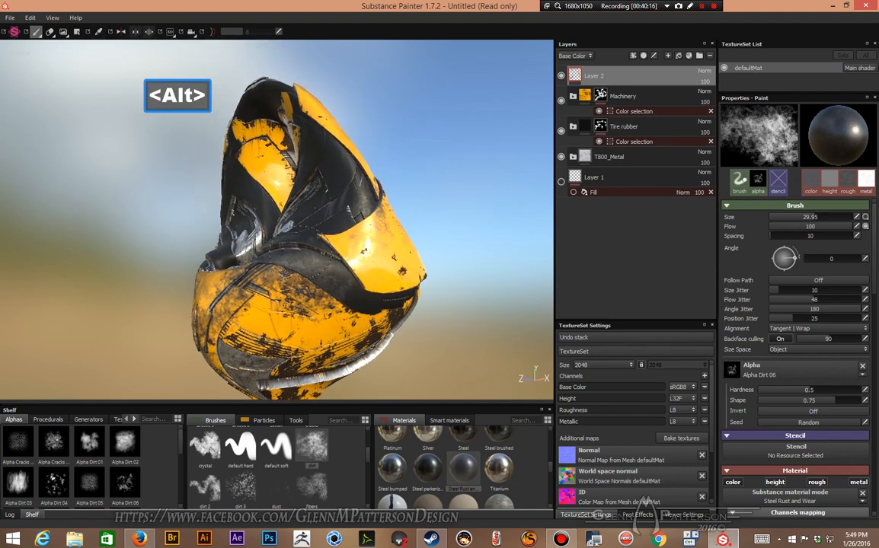